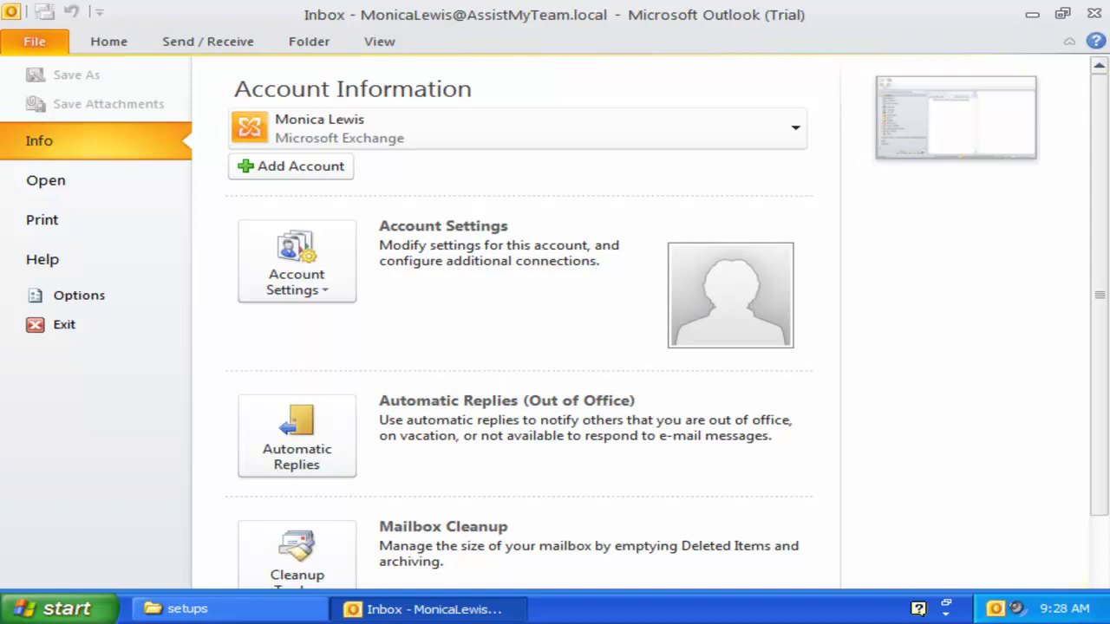
- Exit Outlook 2010 from the File backstage view
click(917, 272)
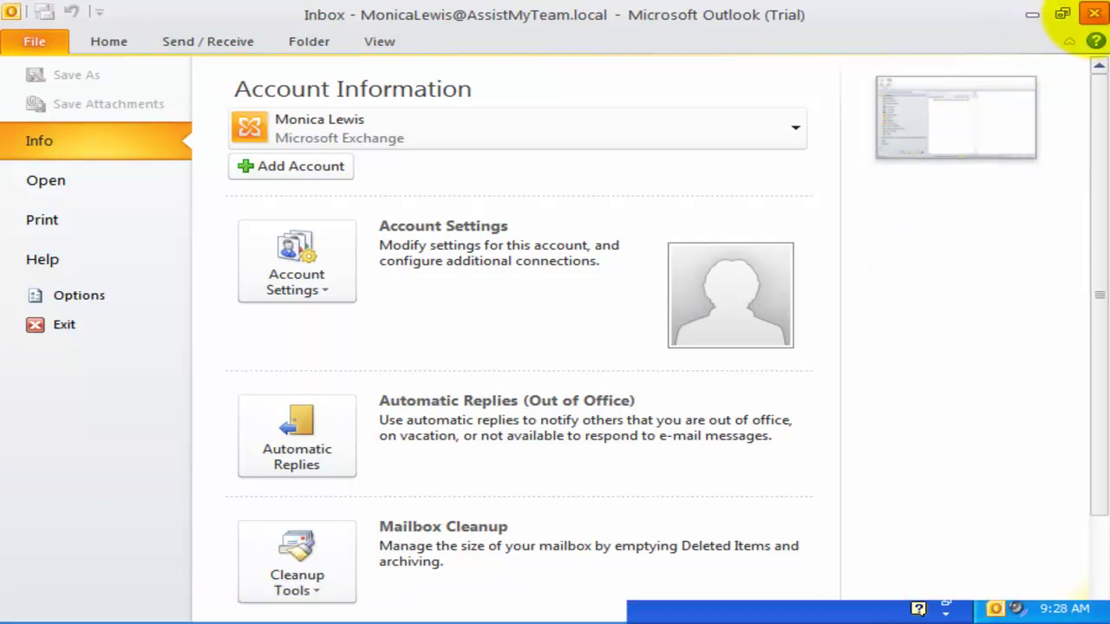
click(1094, 14)
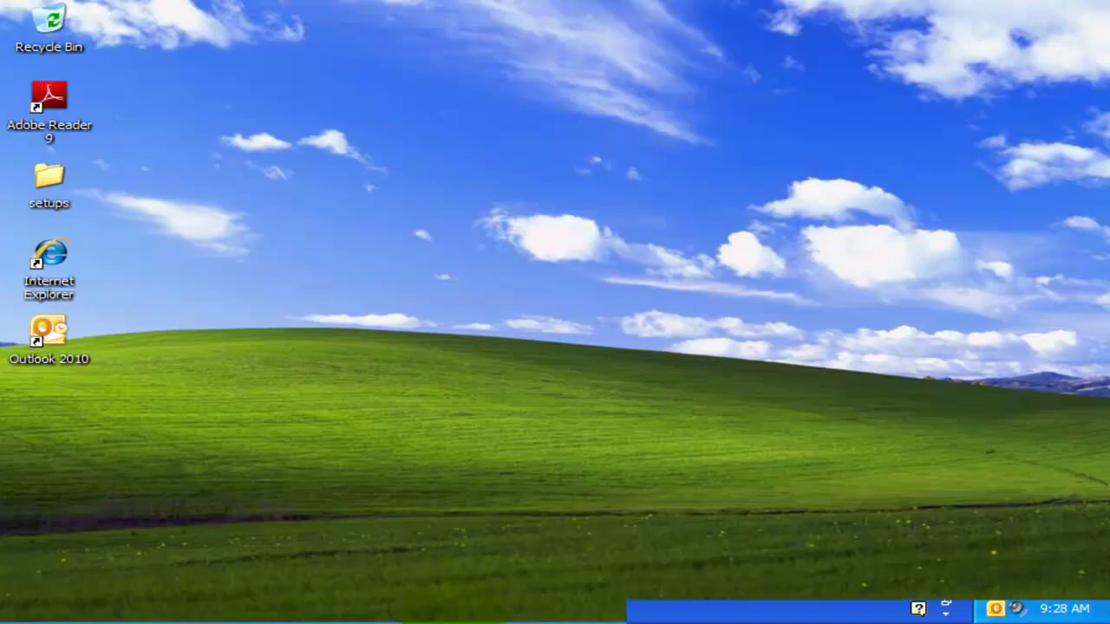
- Launch TeamHelpdeskManagerSetup from the setups folder
click(285, 607)
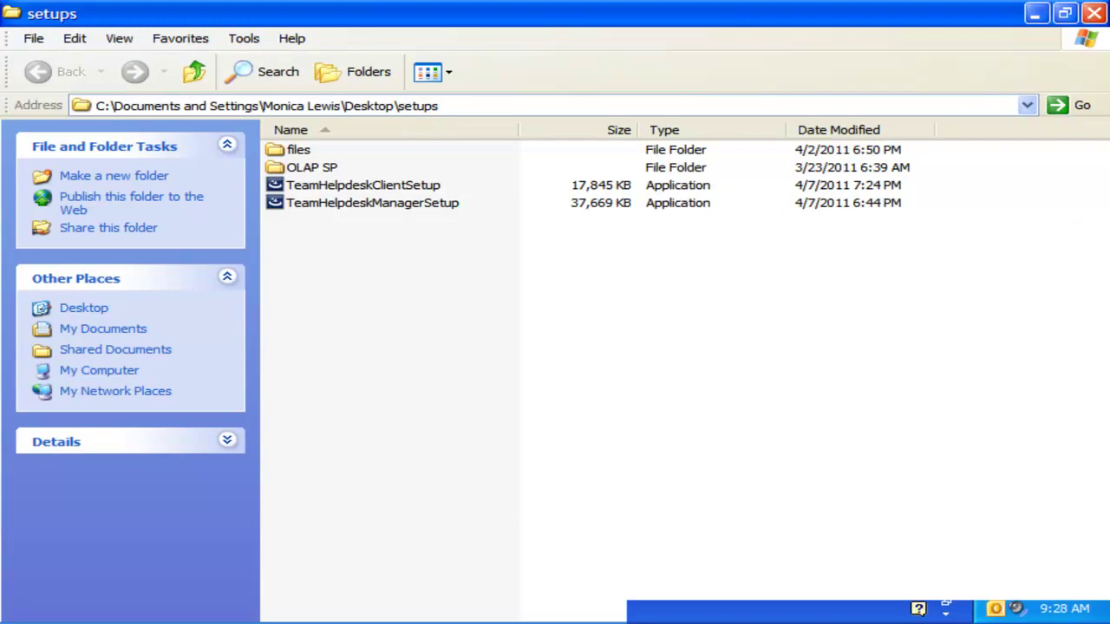
click(390, 204)
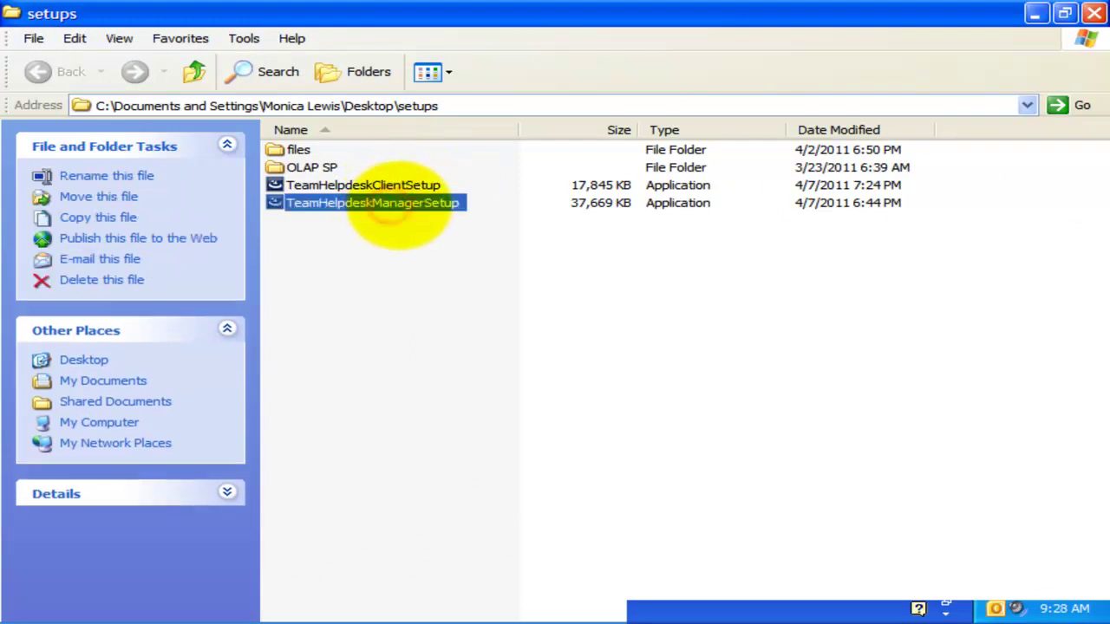
double_click(399, 204)
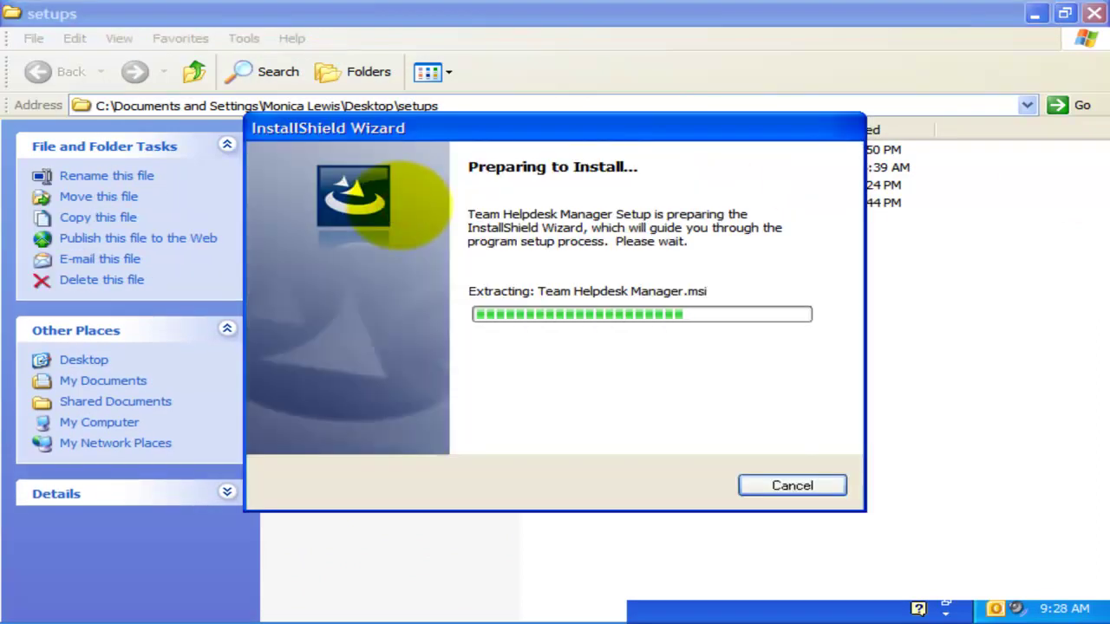
- Minimize Explorer and choose English as the installer language
click(1035, 14)
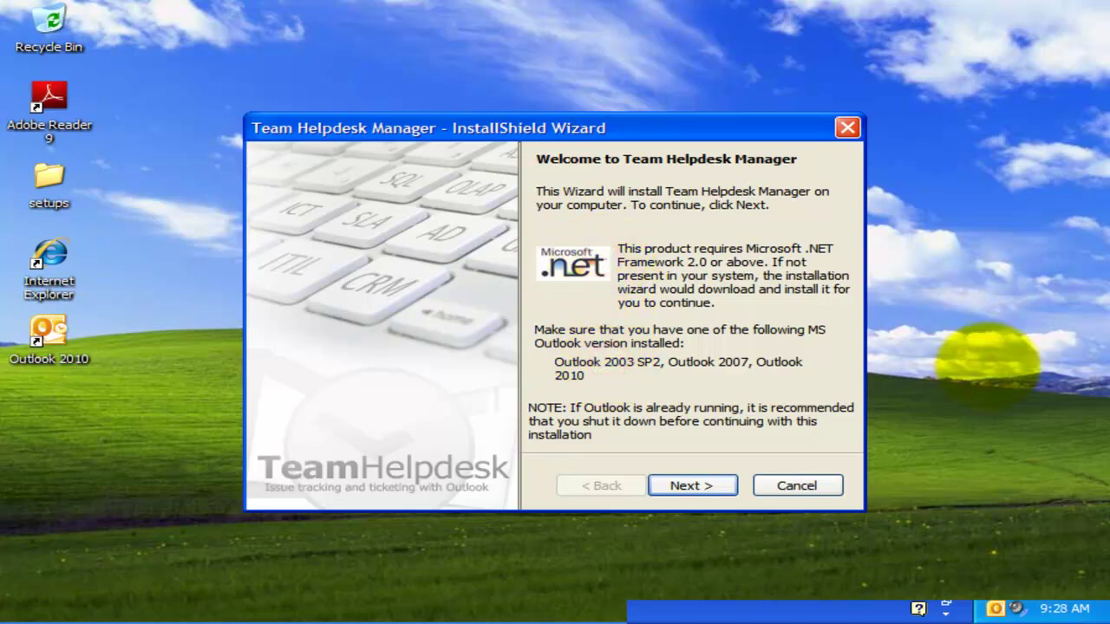
click(691, 485)
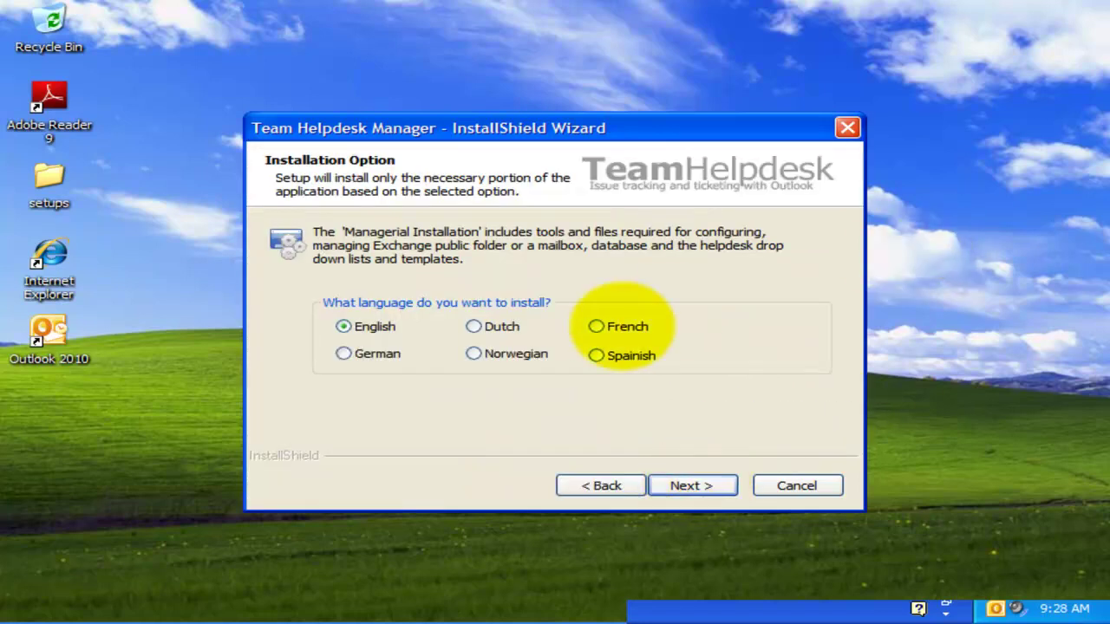
click(490, 325)
click(473, 354)
click(344, 326)
click(514, 391)
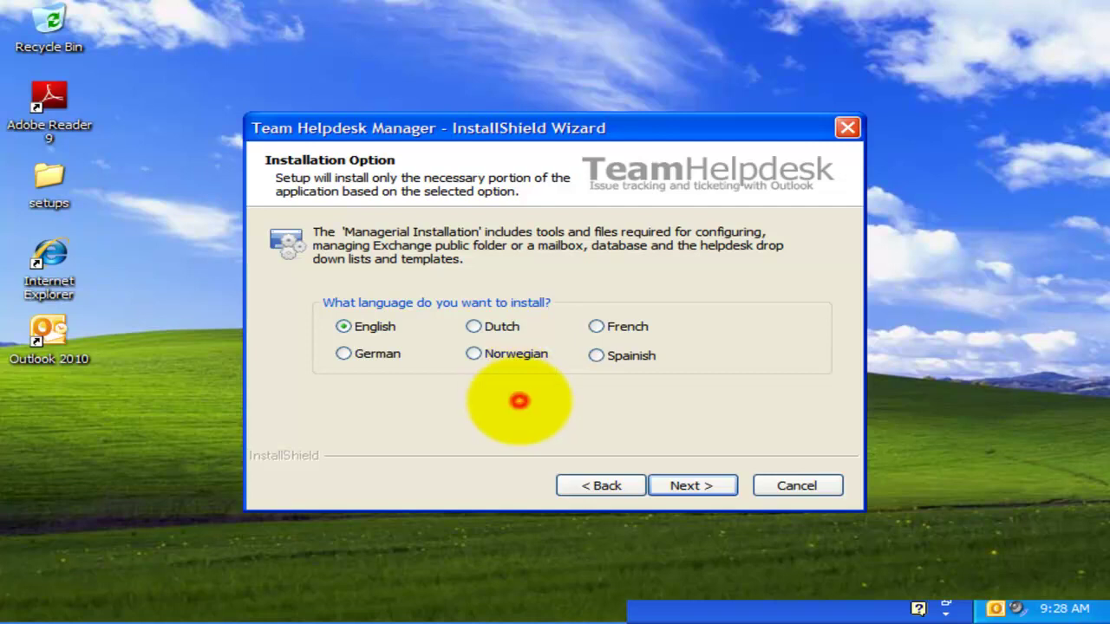
click(375, 327)
click(684, 485)
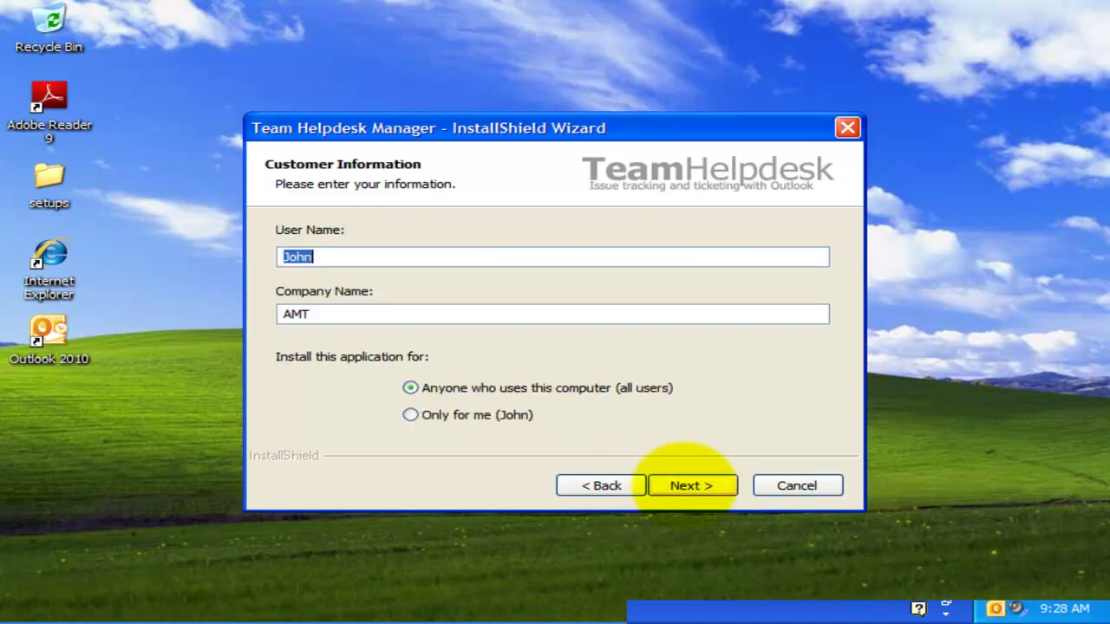
- Install the Managerial files with default customer info and the AssistMyTeam destination folder
click(691, 485)
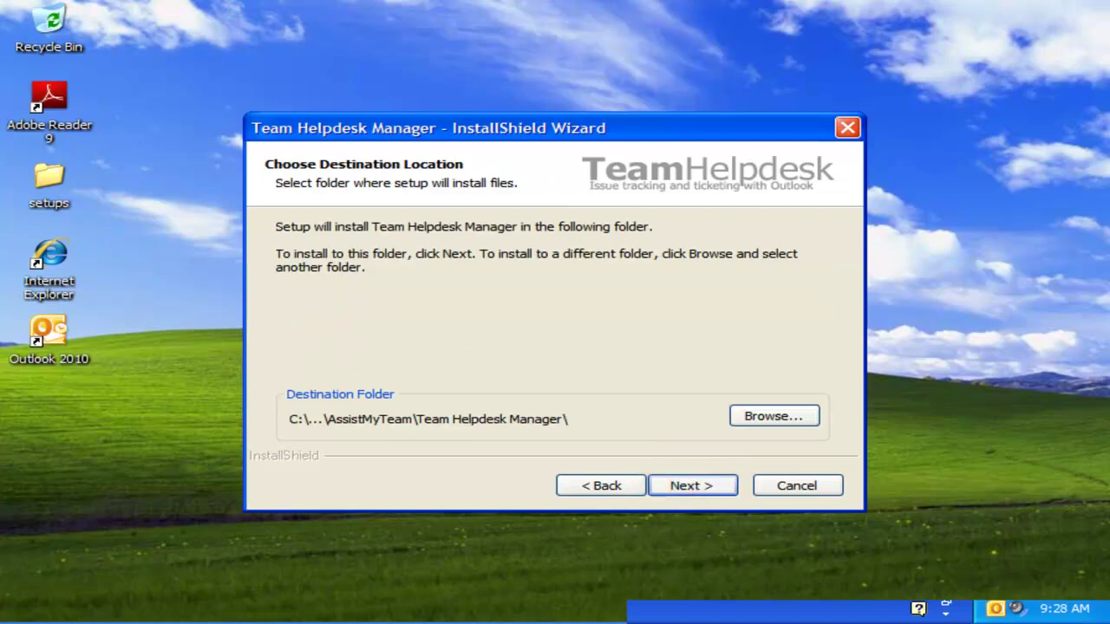
click(772, 417)
drag(539, 228, 699, 229)
click(589, 459)
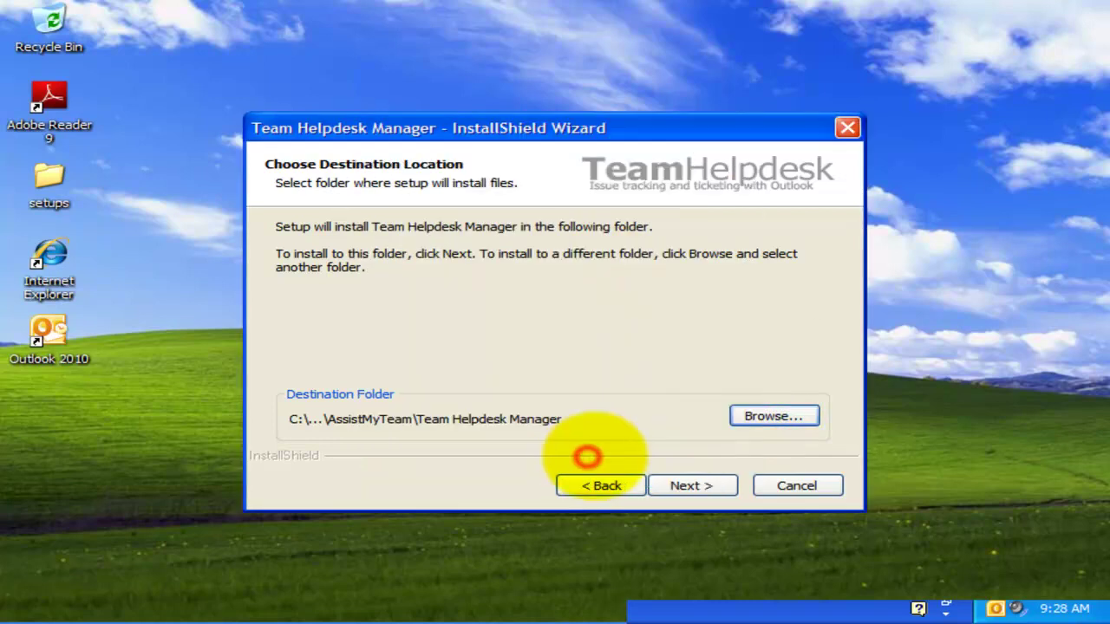
click(697, 482)
click(694, 484)
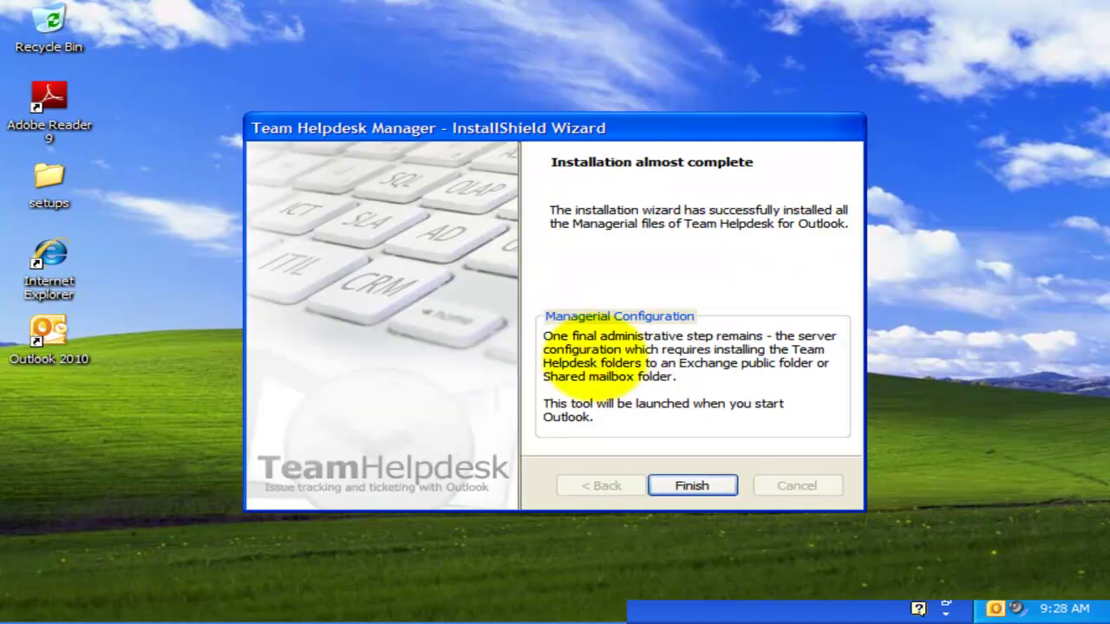
click(692, 486)
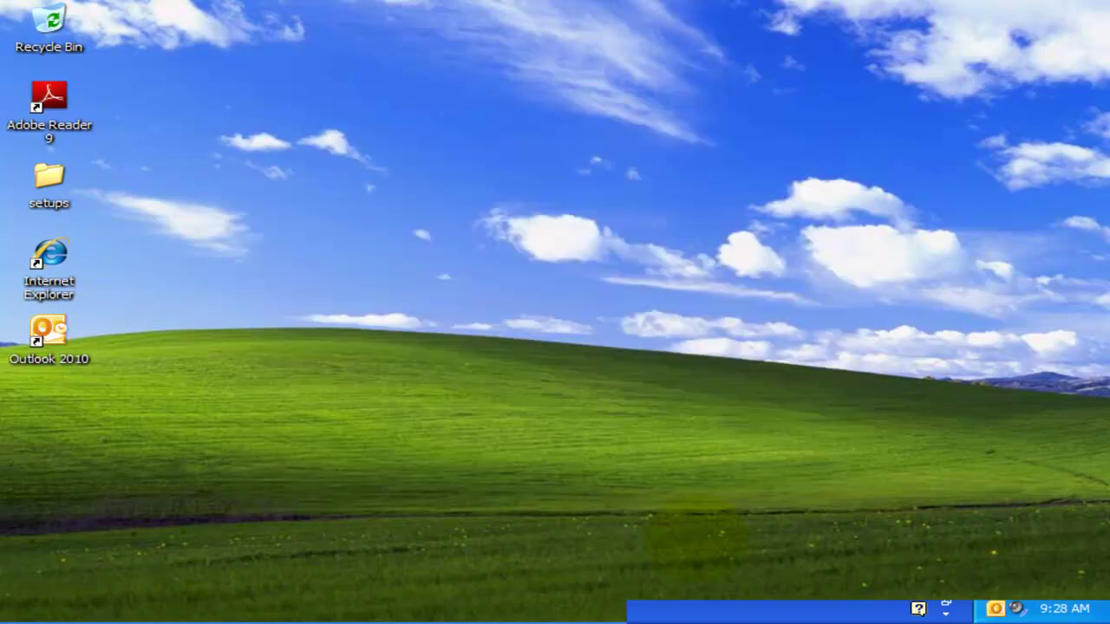
- Start Outlook 2010 and choose new Helpdesk folders with root title 'Team Helpdesk'
double_click(50, 330)
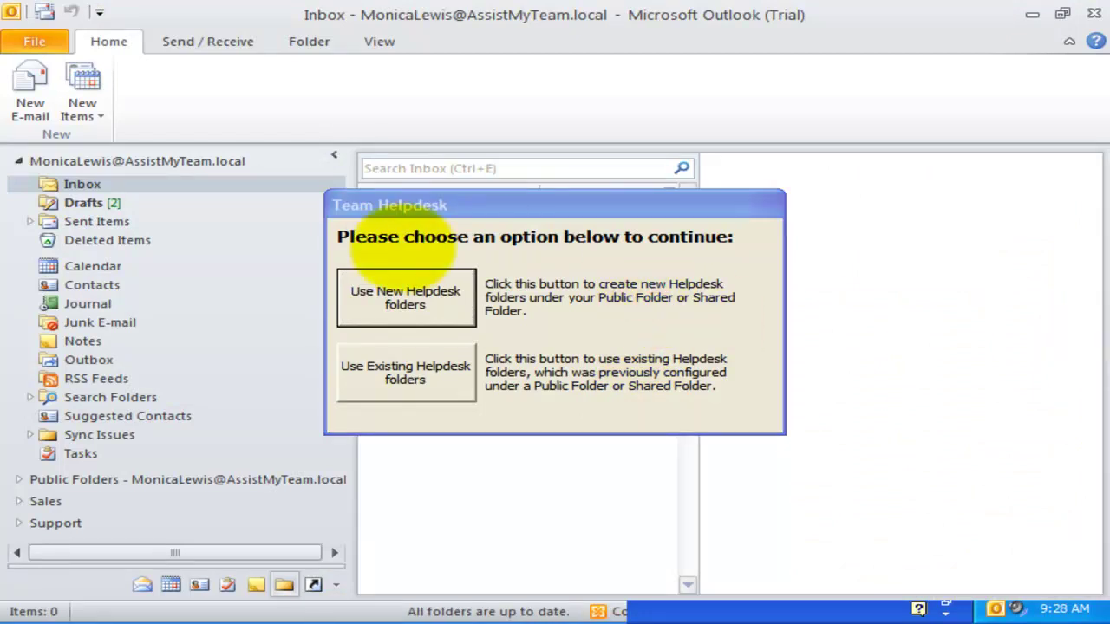
click(574, 314)
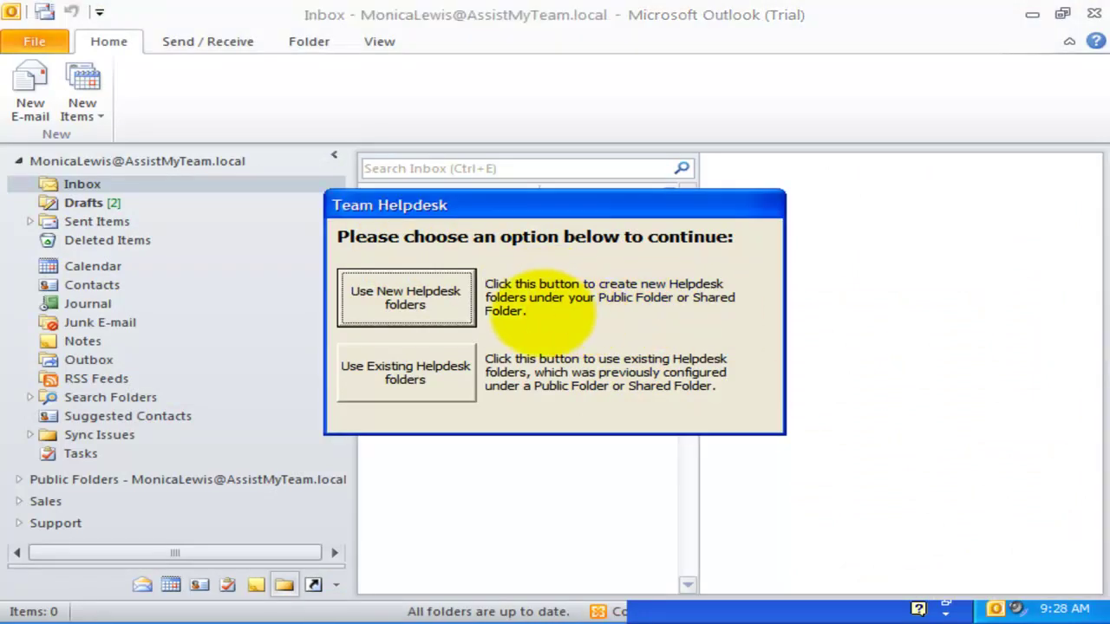
click(501, 378)
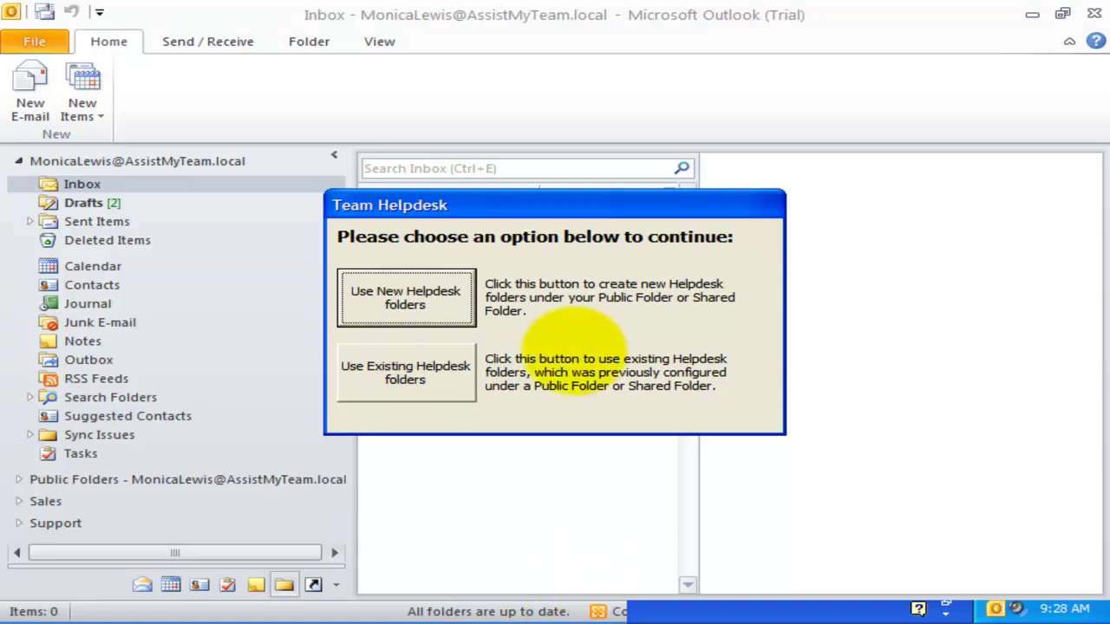
click(406, 297)
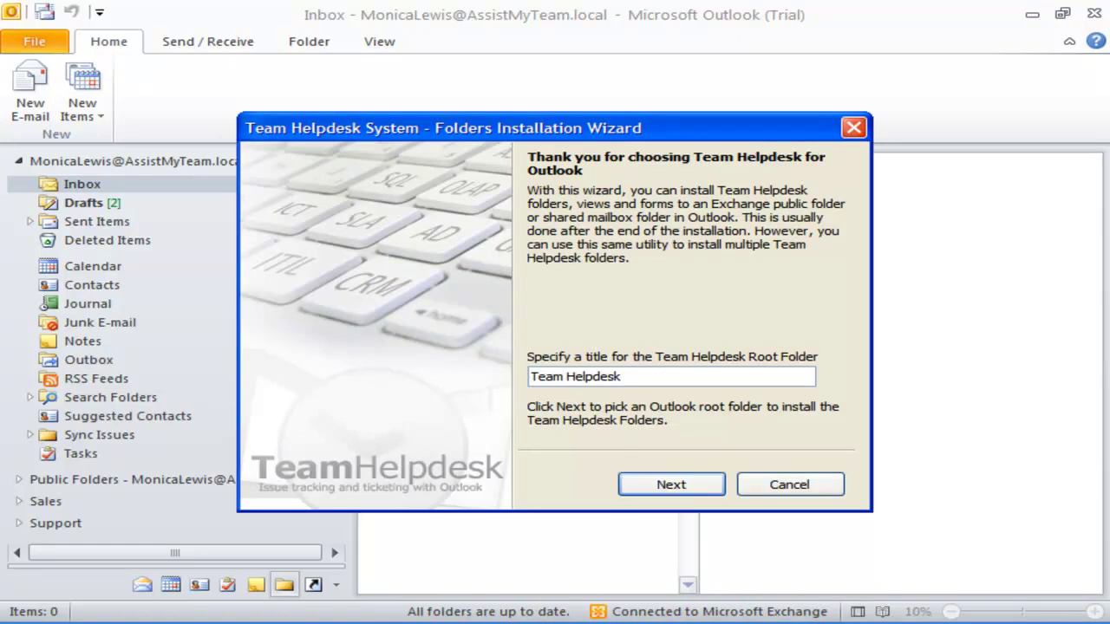
- Create the Team Helpdesk folders under Public Folders > All Public Folders and dismiss the PST message
click(674, 484)
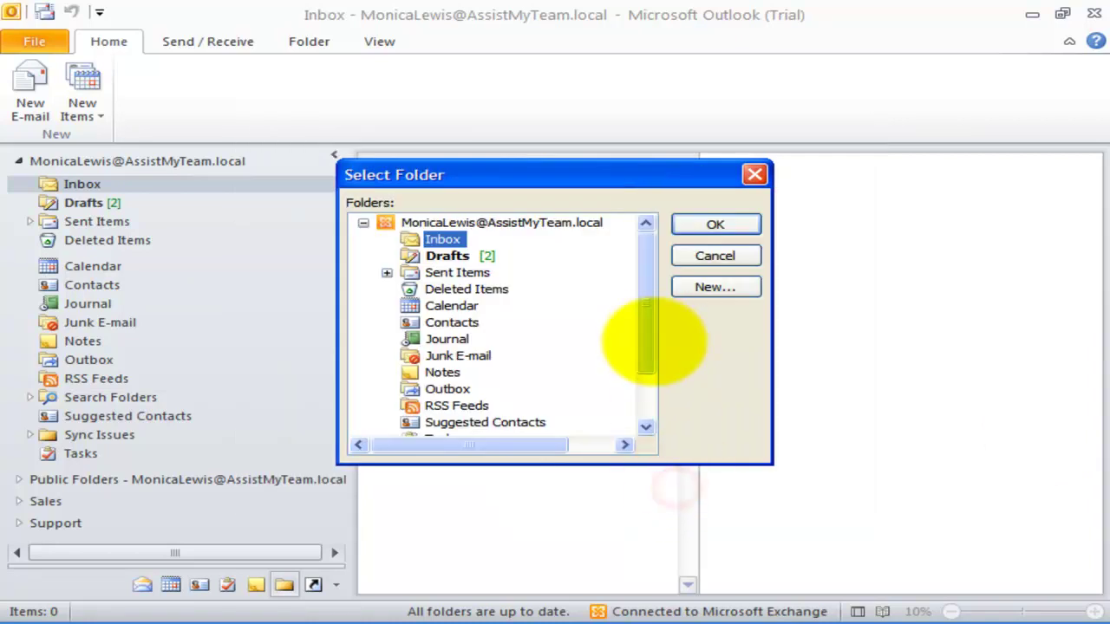
click(651, 335)
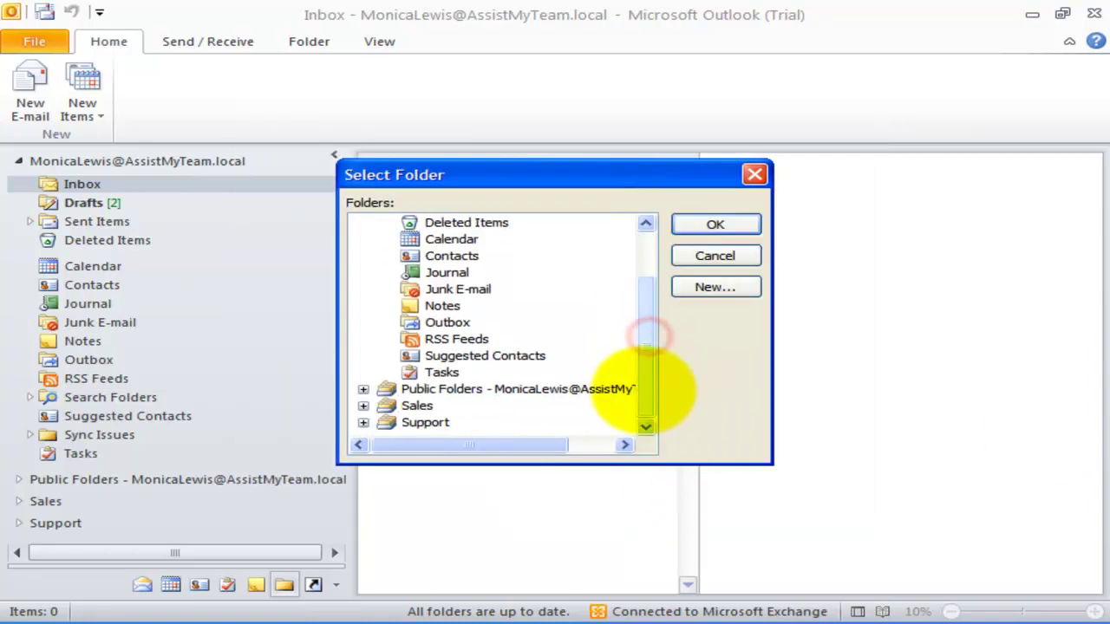
click(363, 389)
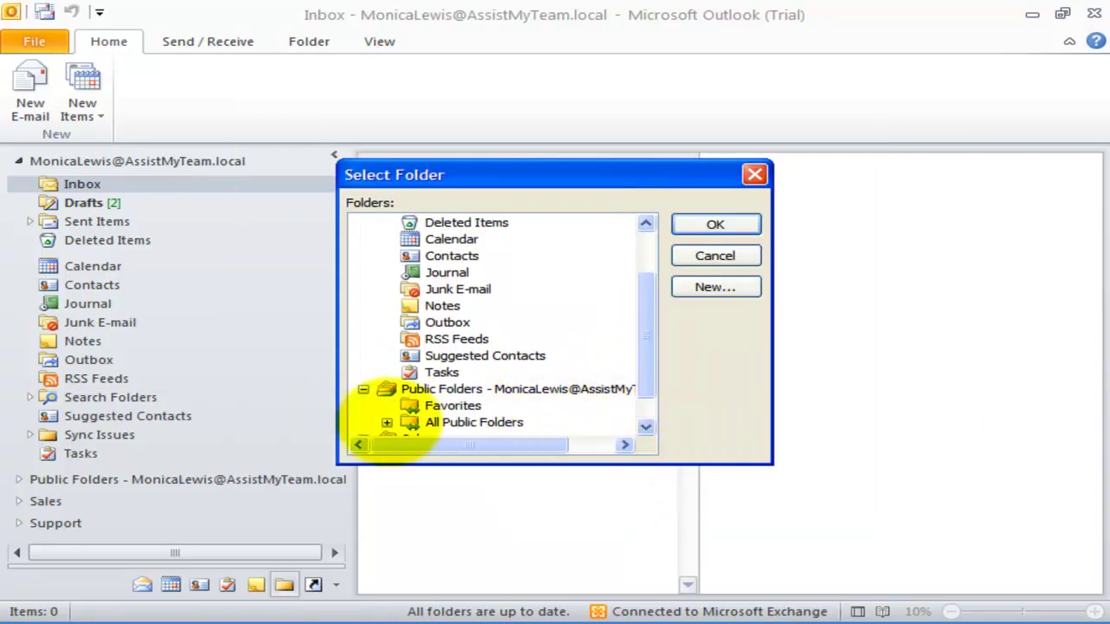
click(387, 422)
click(650, 389)
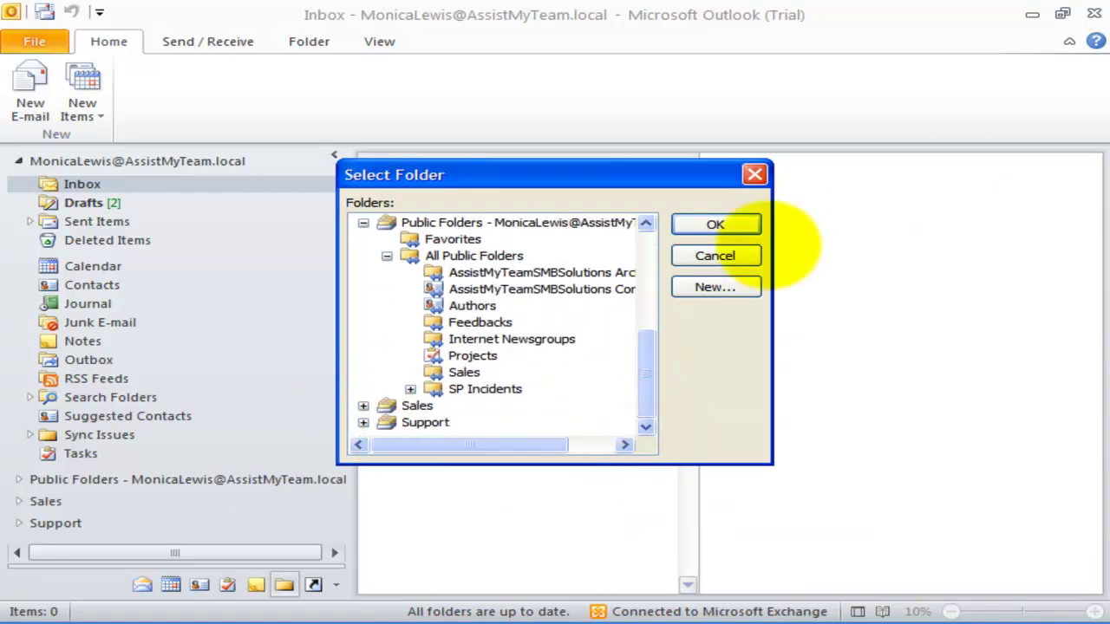
click(486, 255)
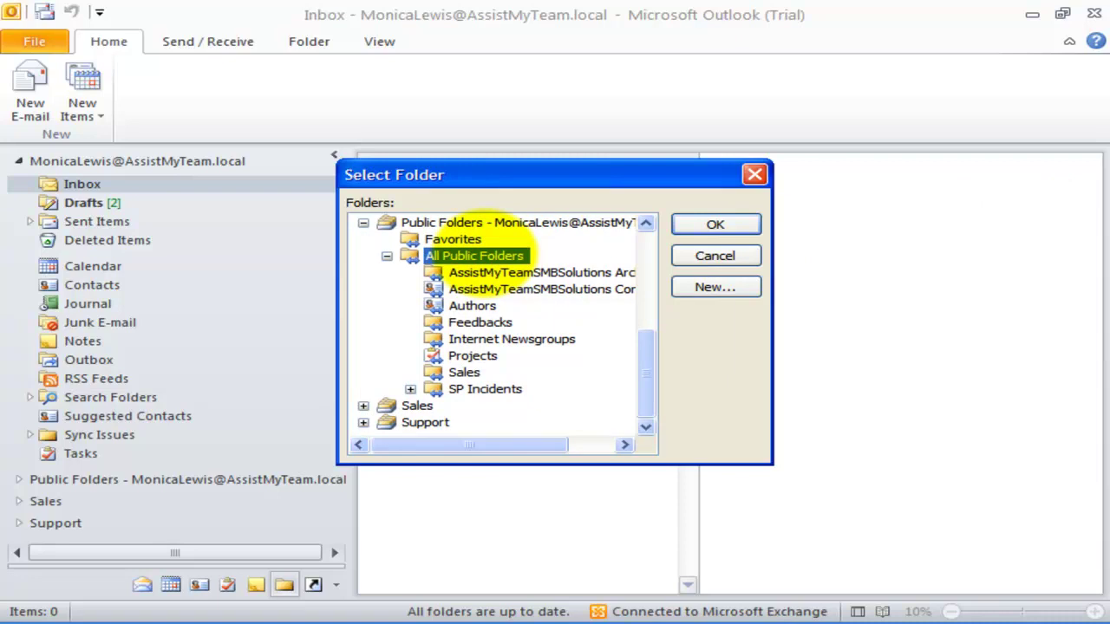
click(728, 224)
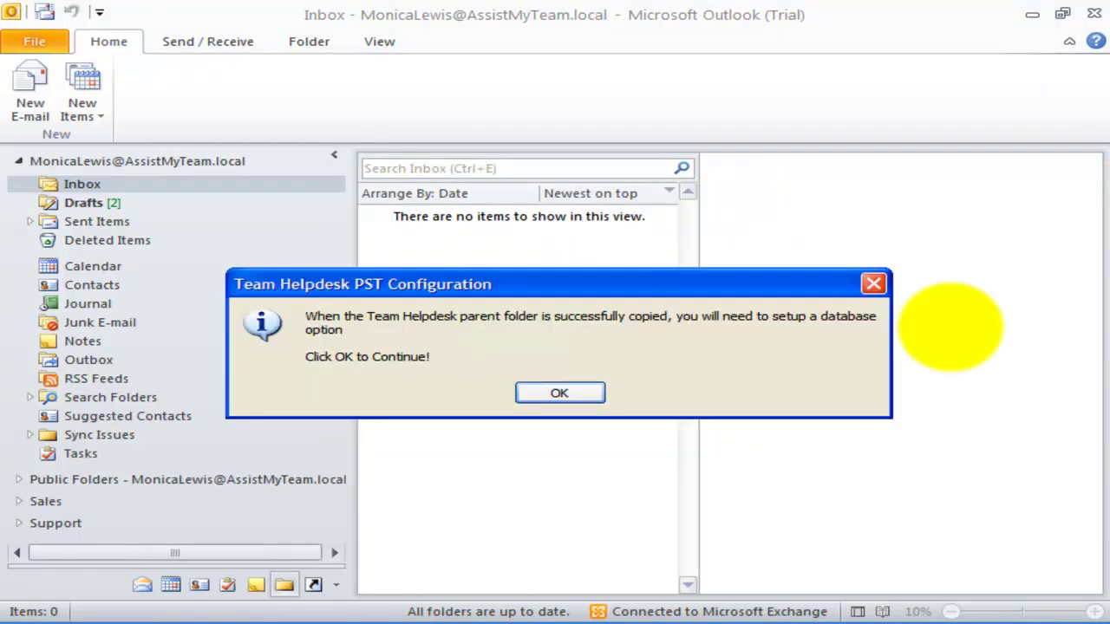
click(551, 392)
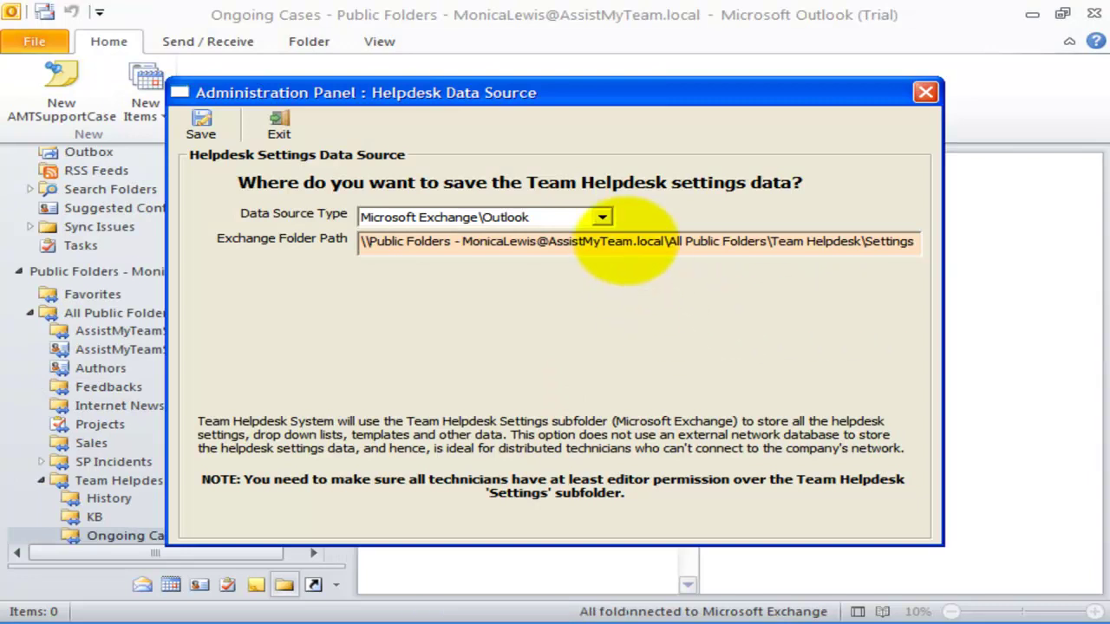
- Compare the Access, SQL Server and Exchange\Outlook data source type options
click(601, 217)
click(601, 217)
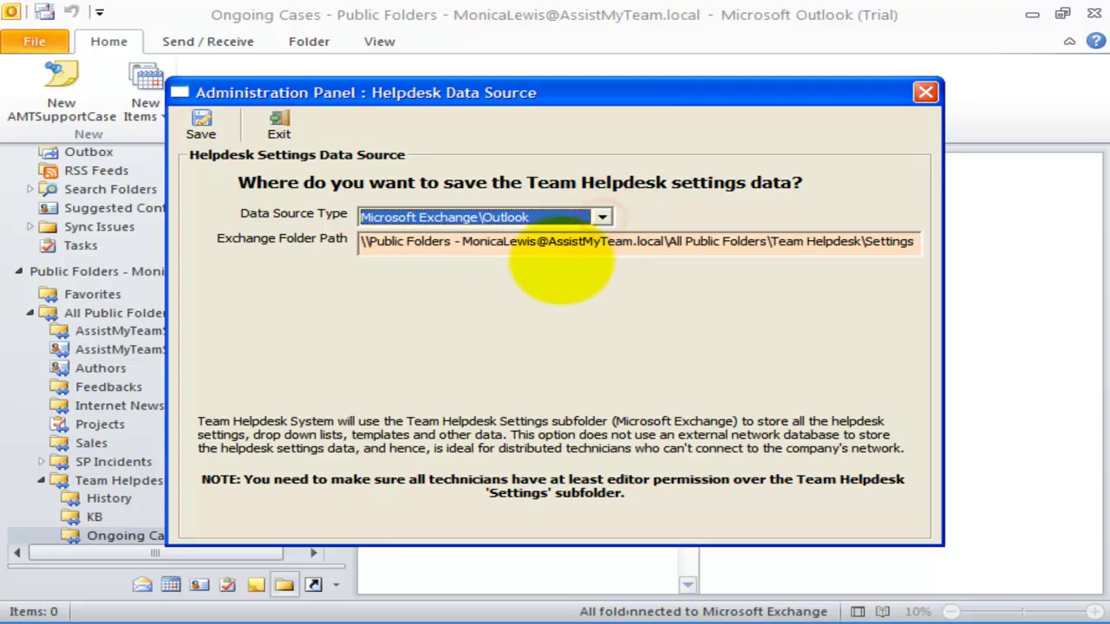
click(562, 255)
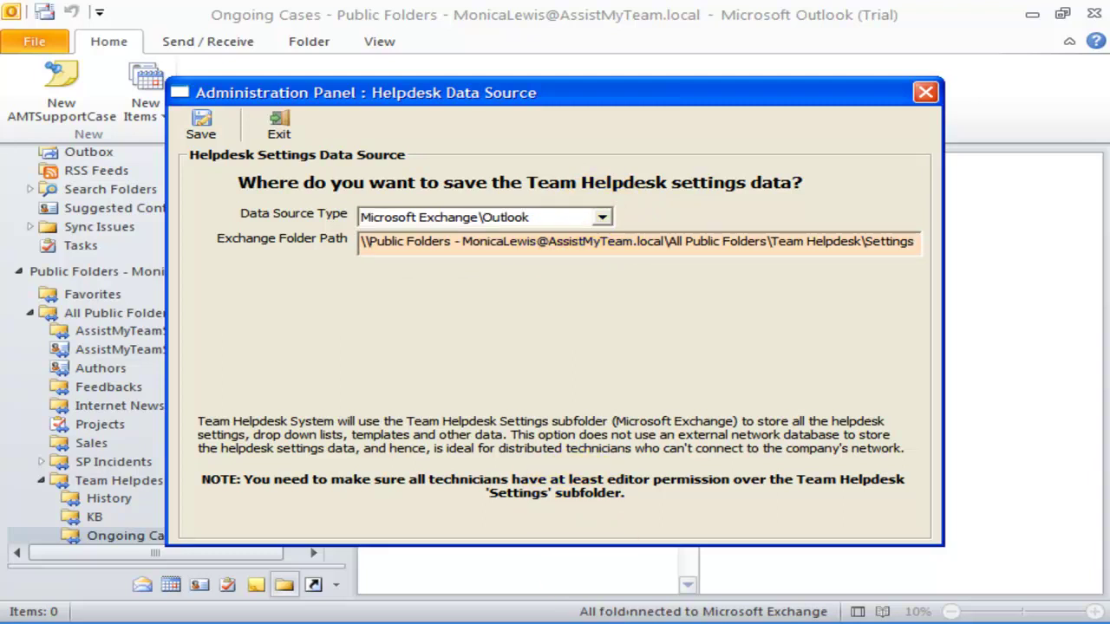
click(602, 216)
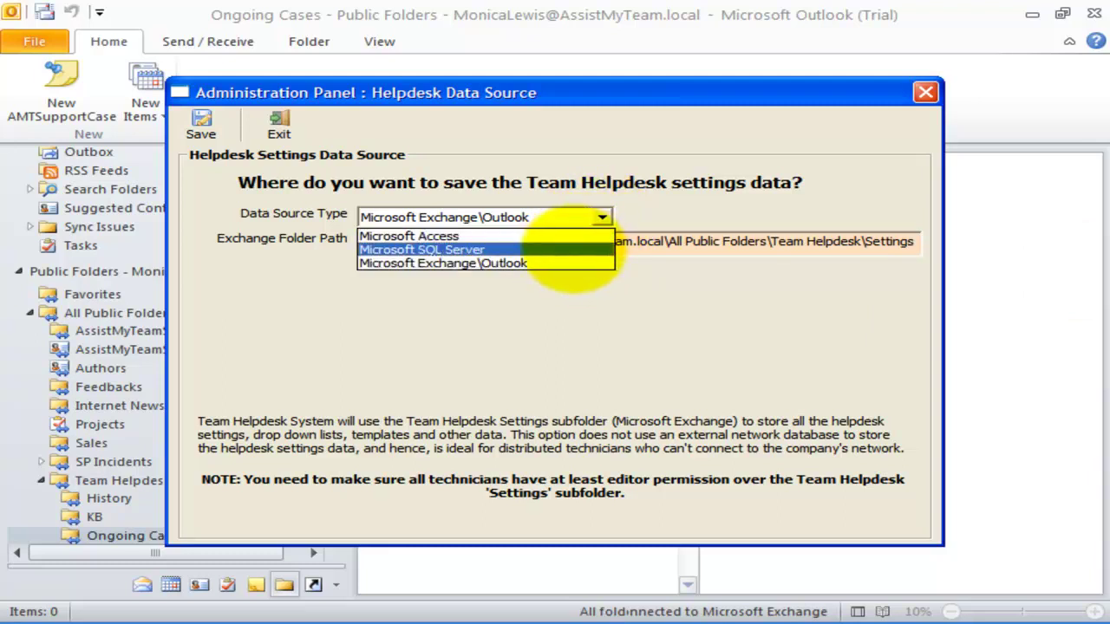
click(569, 236)
click(598, 215)
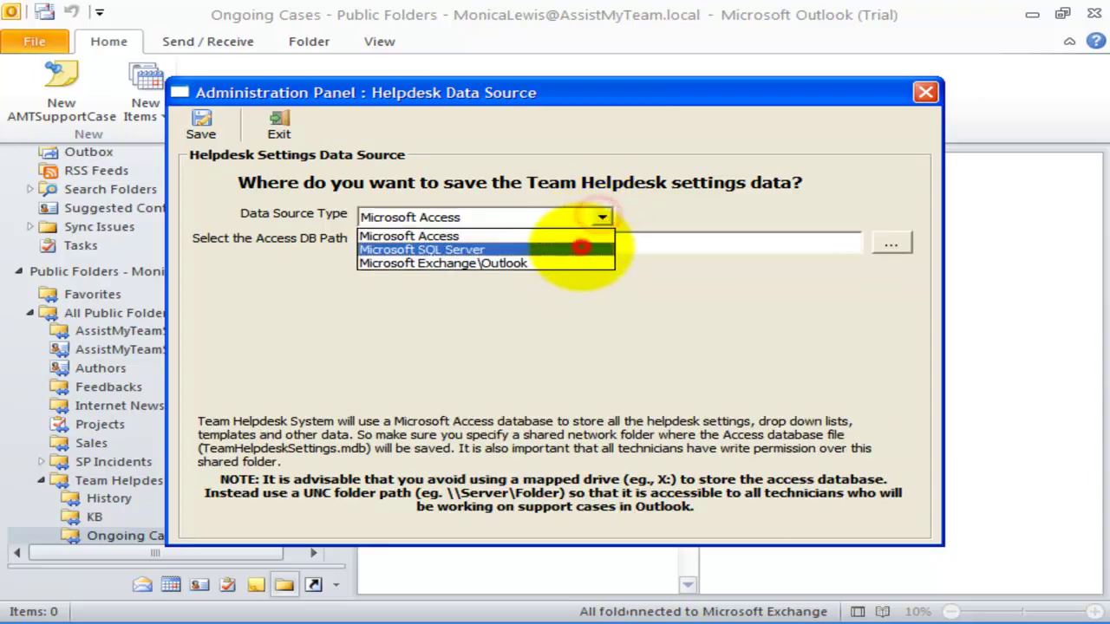
click(580, 249)
click(599, 217)
click(576, 262)
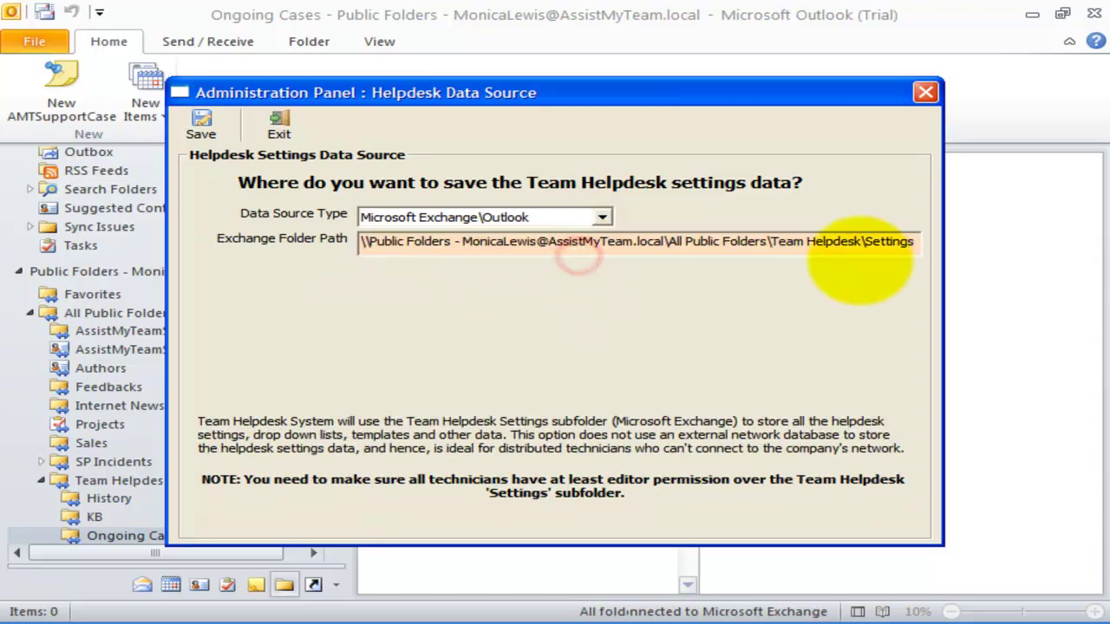
- Review the Exchange folder path, then set the data source type to Microsoft Access
click(588, 217)
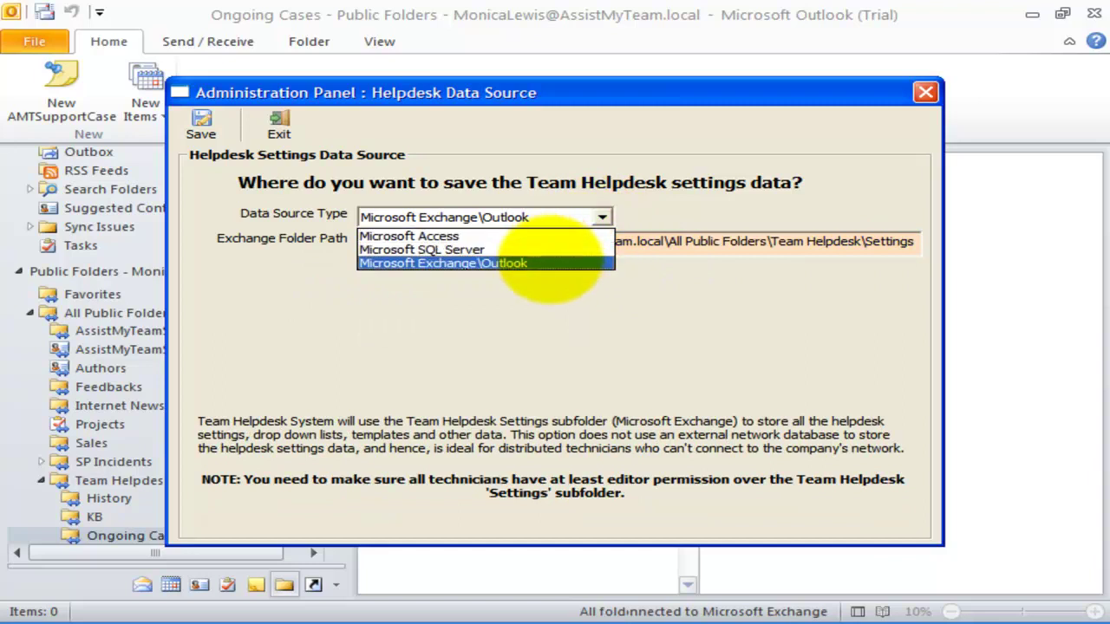
click(549, 216)
drag(407, 242, 986, 241)
drag(866, 241, 918, 241)
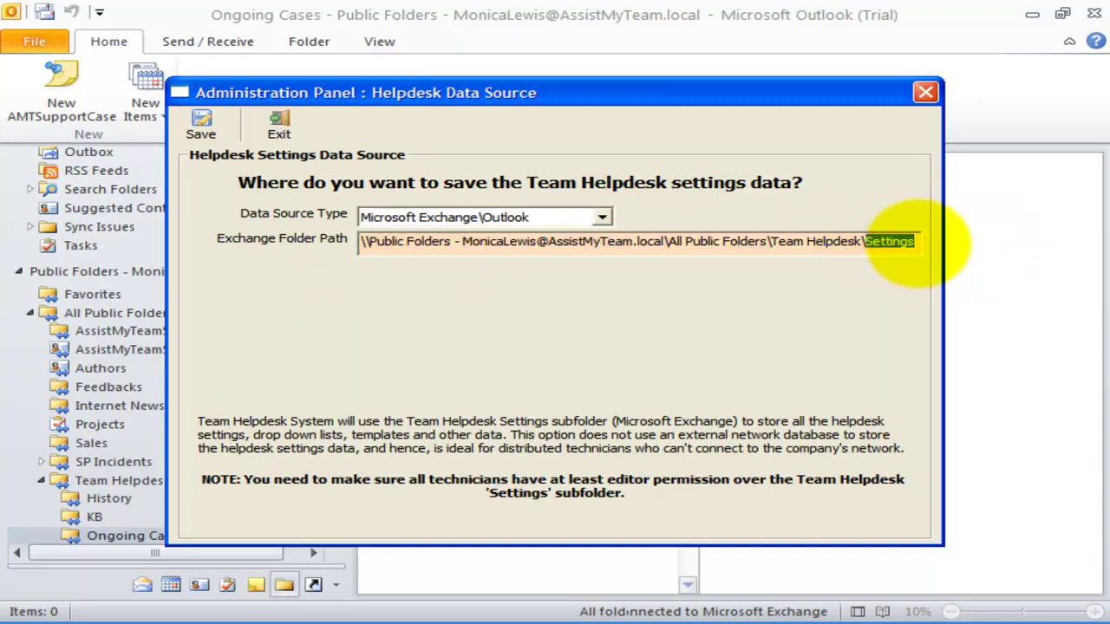
click(901, 241)
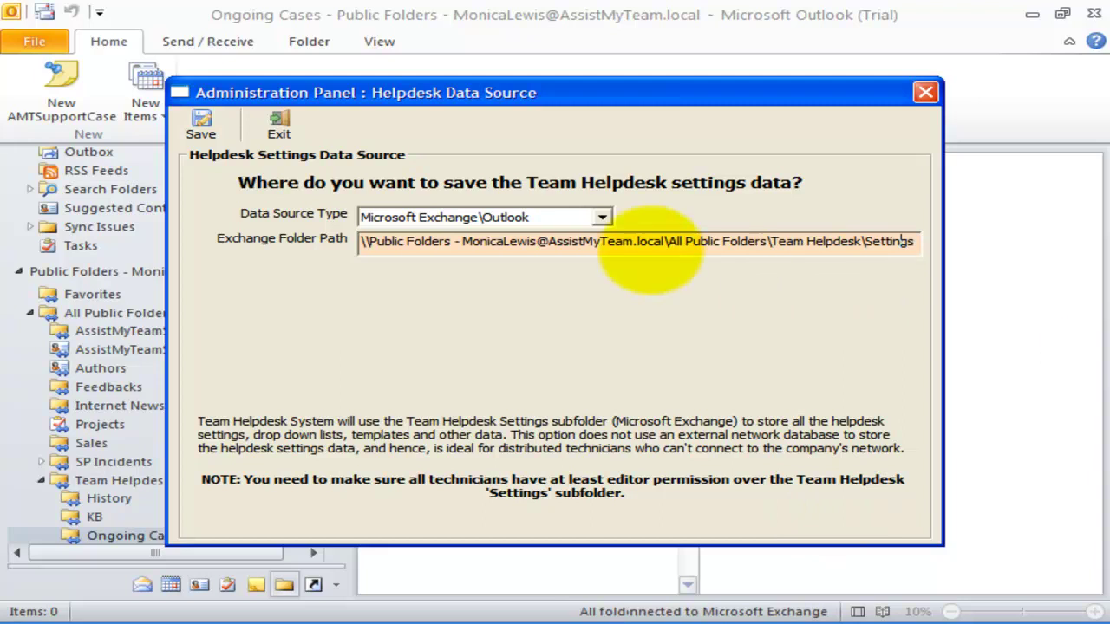
click(601, 217)
click(567, 236)
- Enter '\\AMTServer\Helpdesk DB' as the Access DB path, then switch to Microsoft SQL Server
click(577, 245)
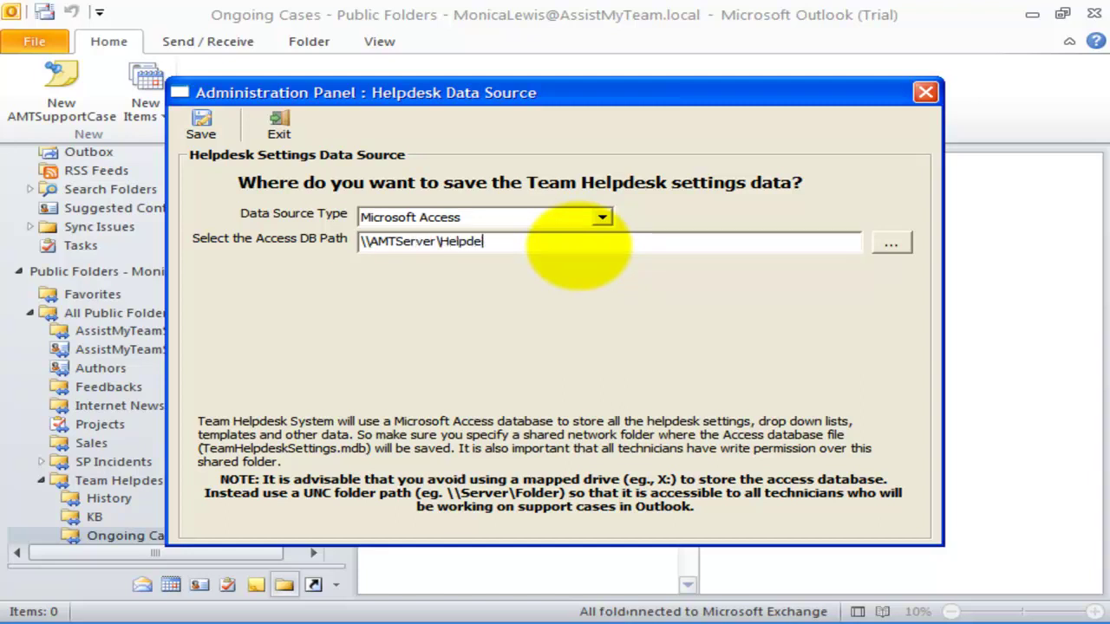
text(\\AMTServer\Helpdesk DB)
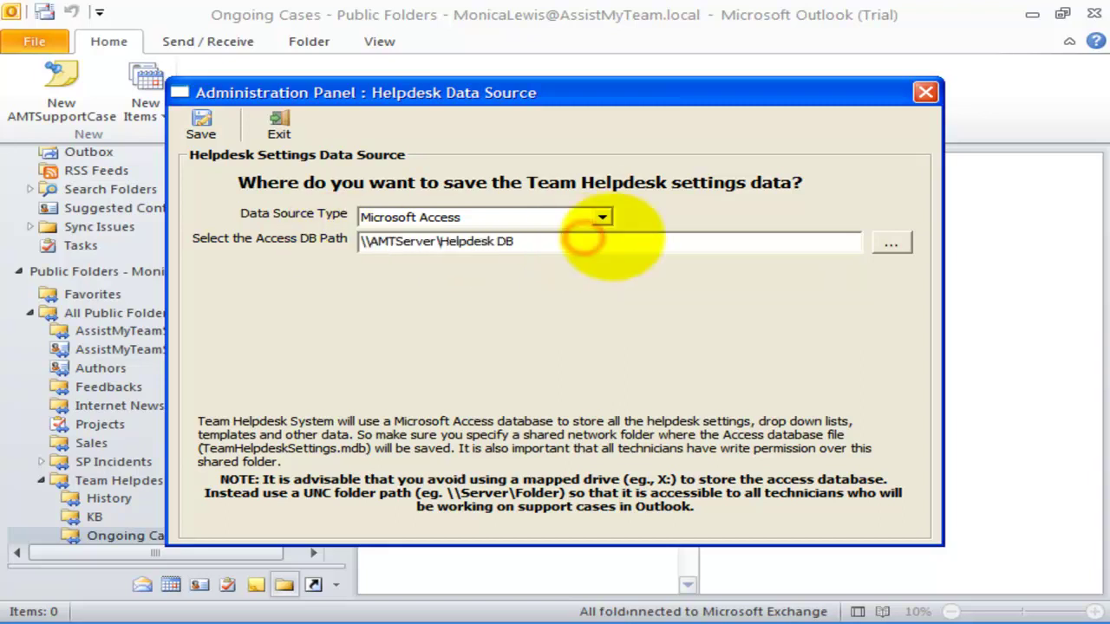
click(602, 217)
click(555, 248)
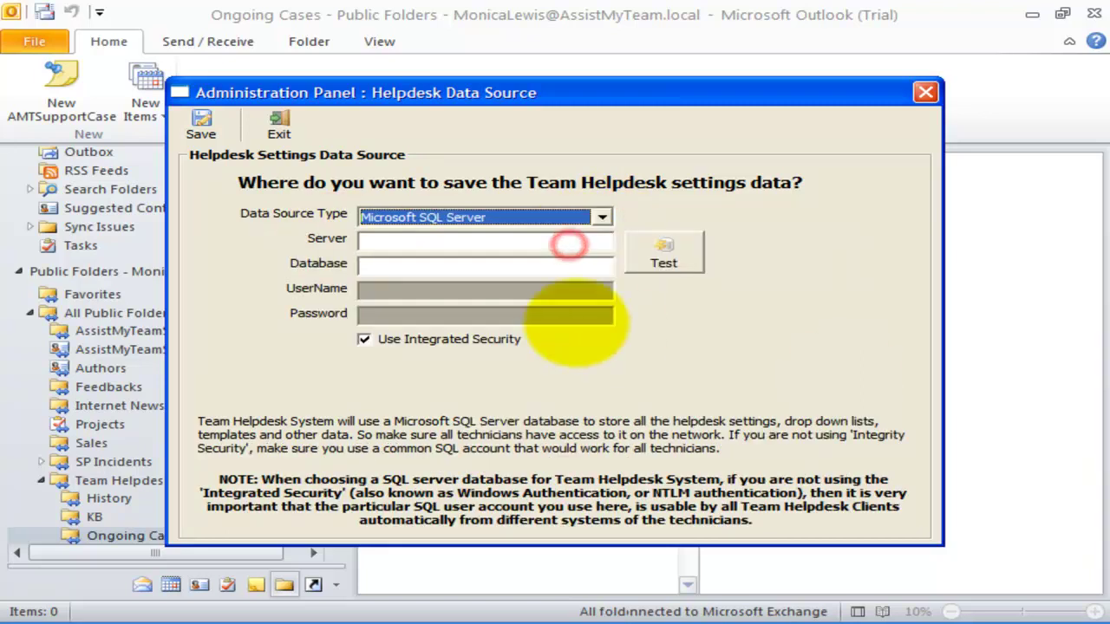
- Enter 'AMTServer\SQLSERVER' as the SQL server name
click(537, 239)
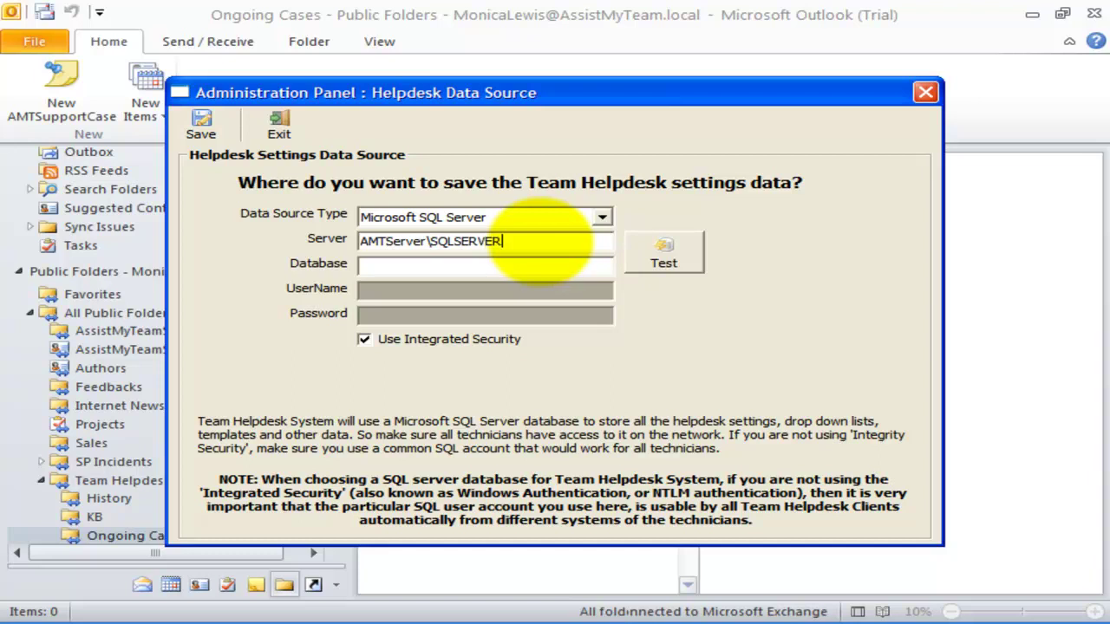
text(AMTServer\SQLSERVER)
click(520, 265)
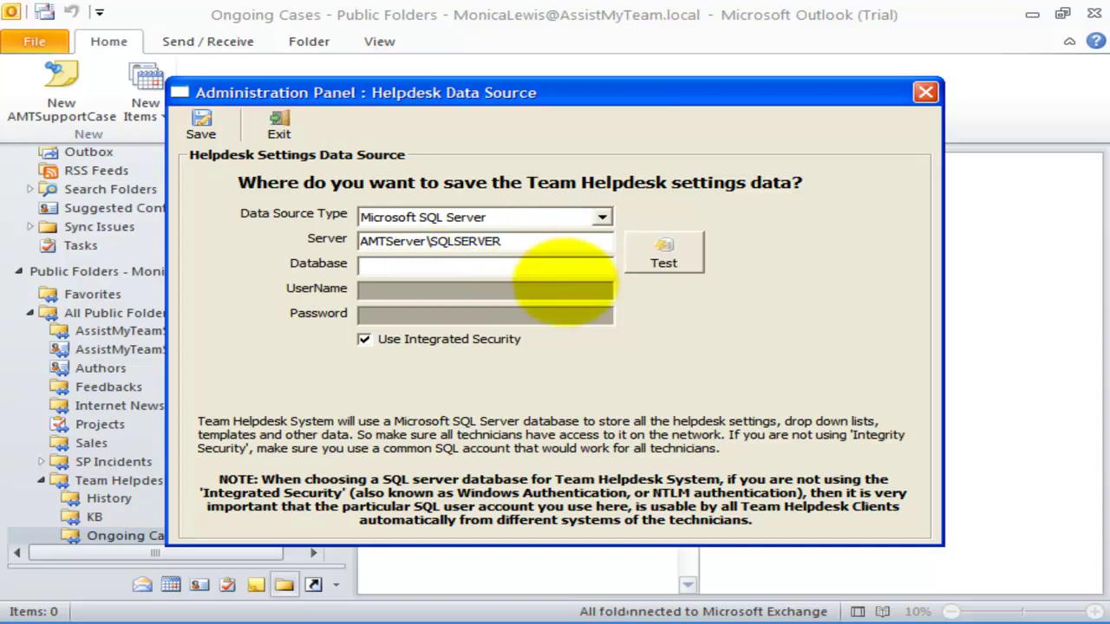
click(574, 421)
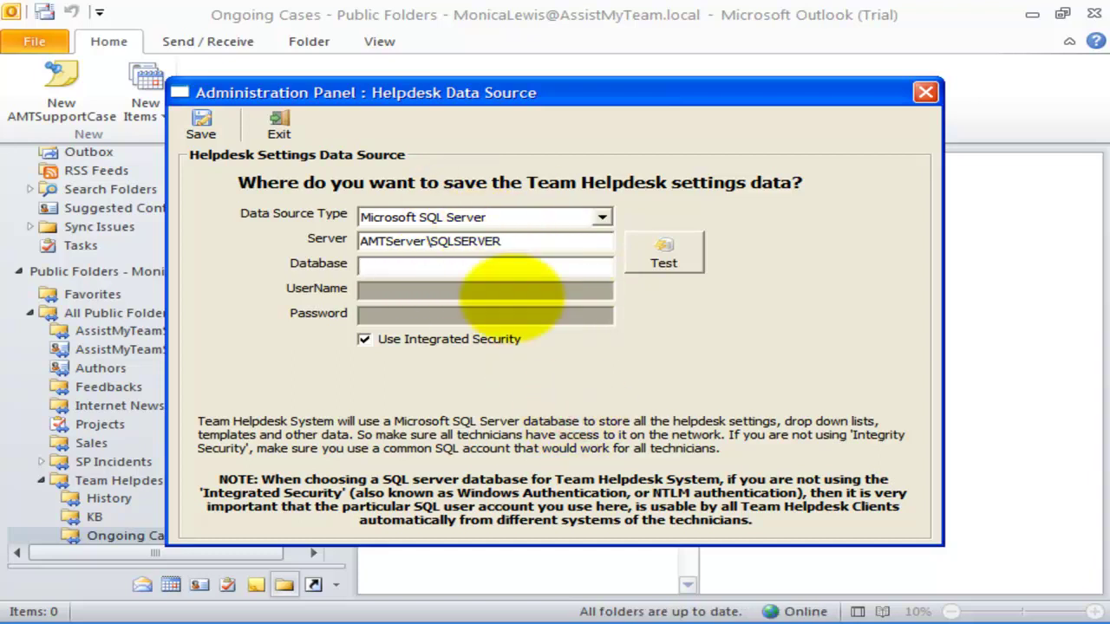
- Switch the data source back to Microsoft Exchange\Outlook with the Settings folder path and save
click(590, 217)
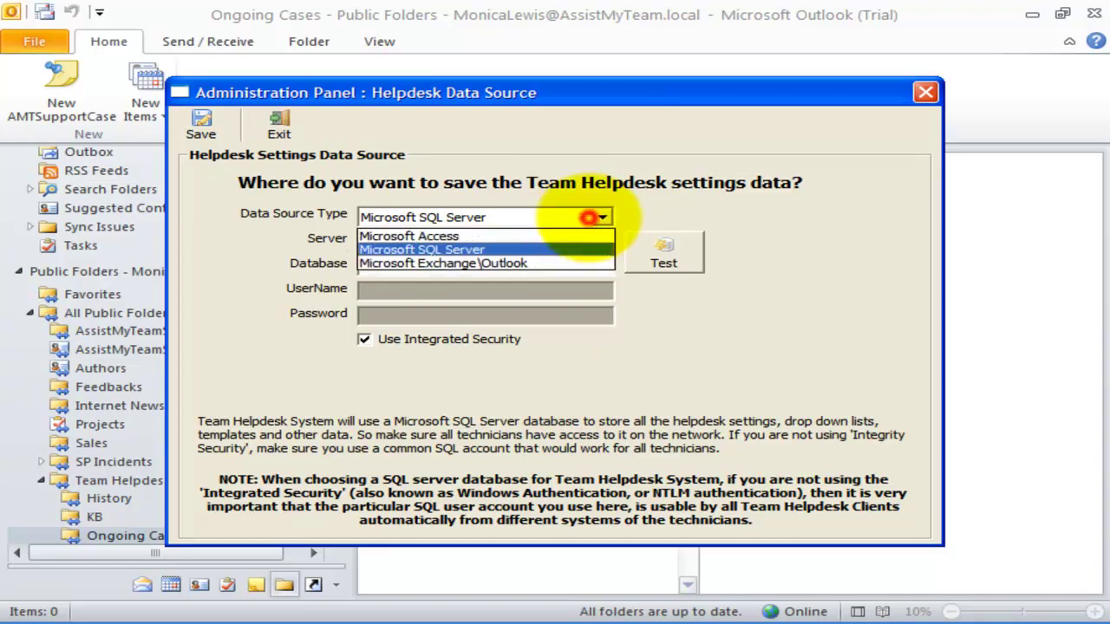
click(555, 255)
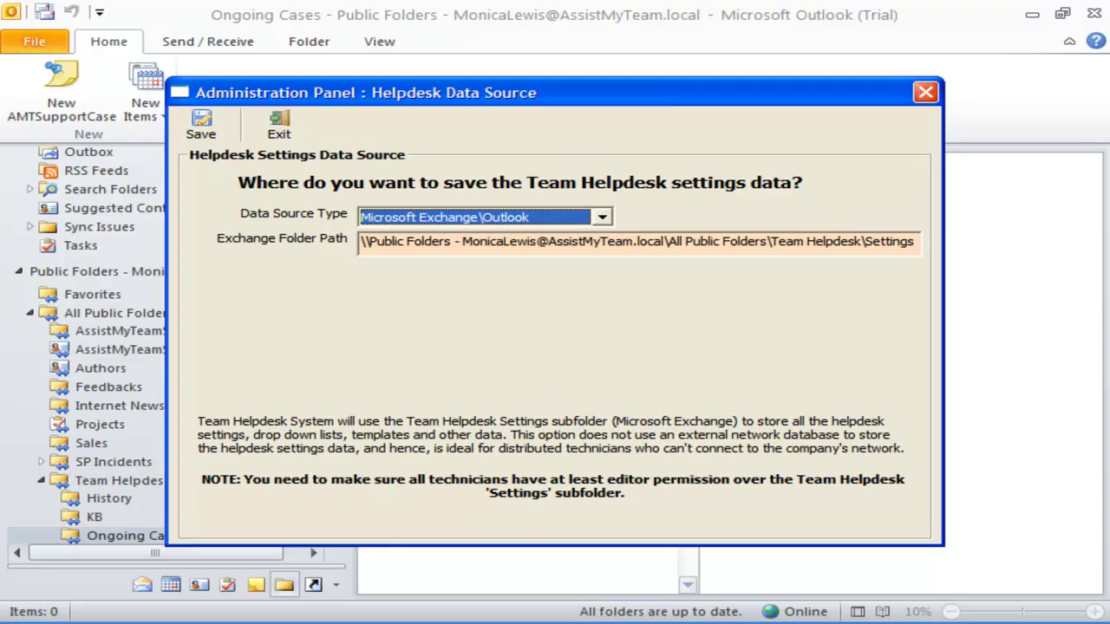
click(545, 217)
click(529, 218)
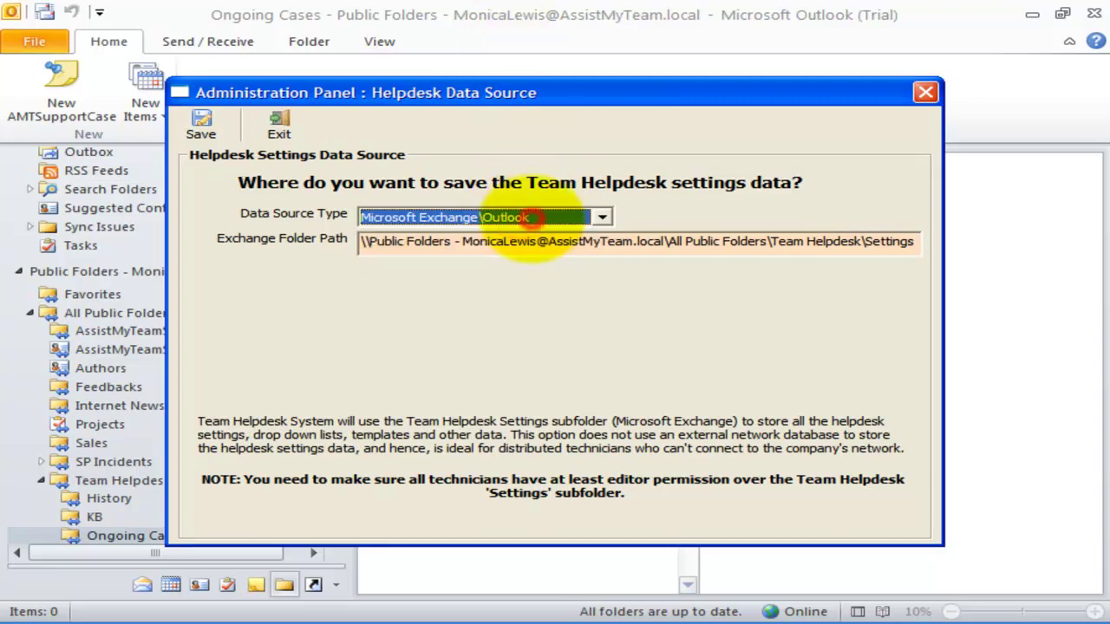
drag(530, 242, 917, 242)
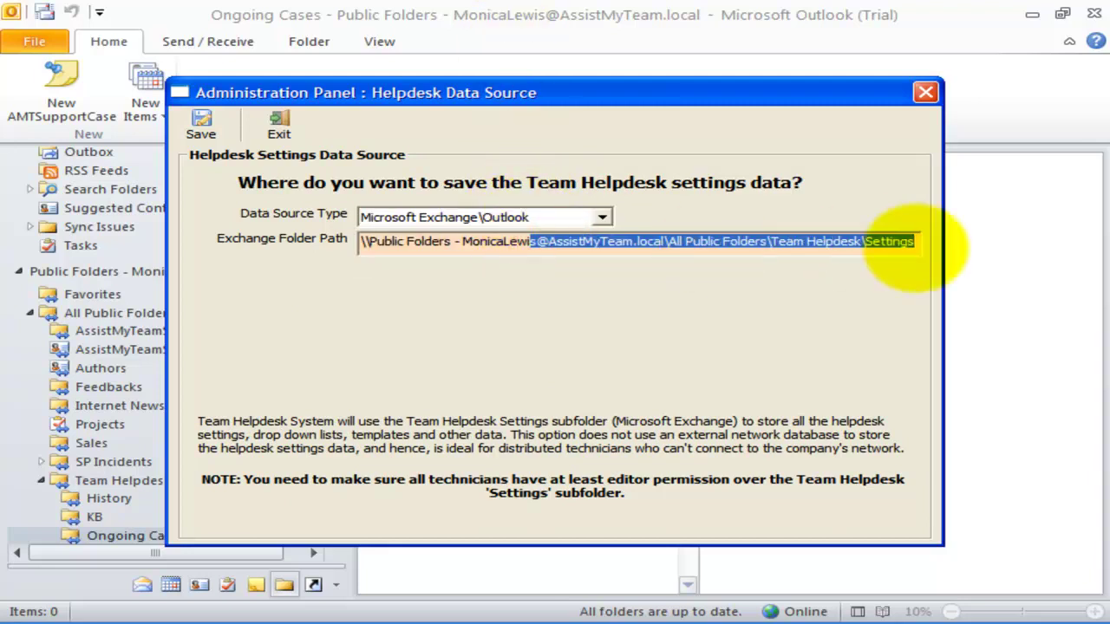
click(775, 278)
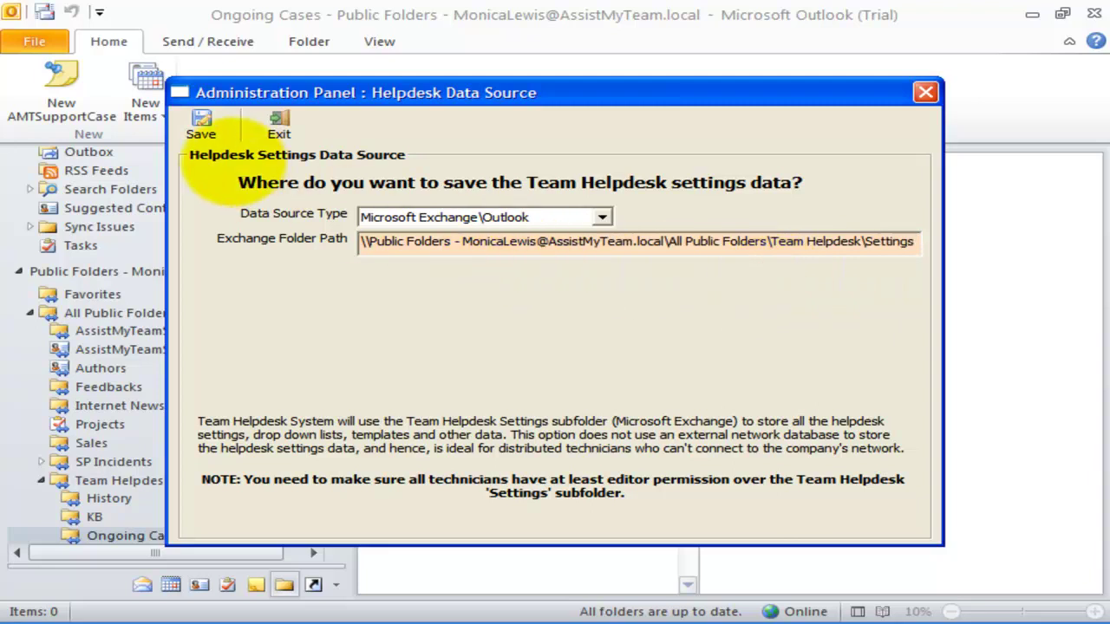
click(200, 126)
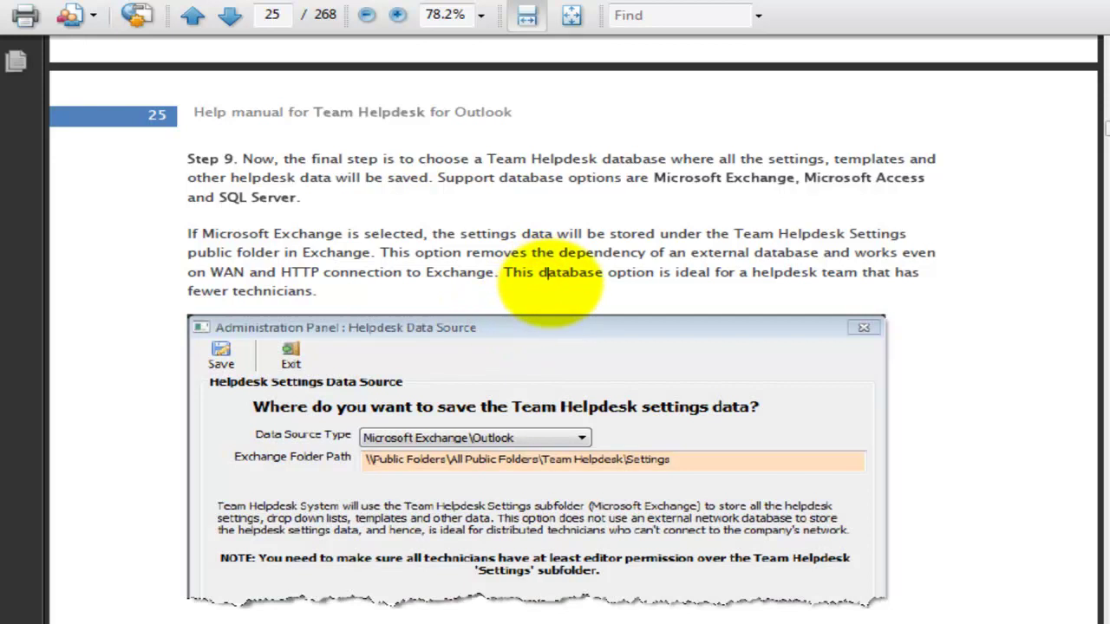
- Read the manual's SQL Server section on page 26, then close the Demo Cases dialog
scroll(551, 282, down, 1)
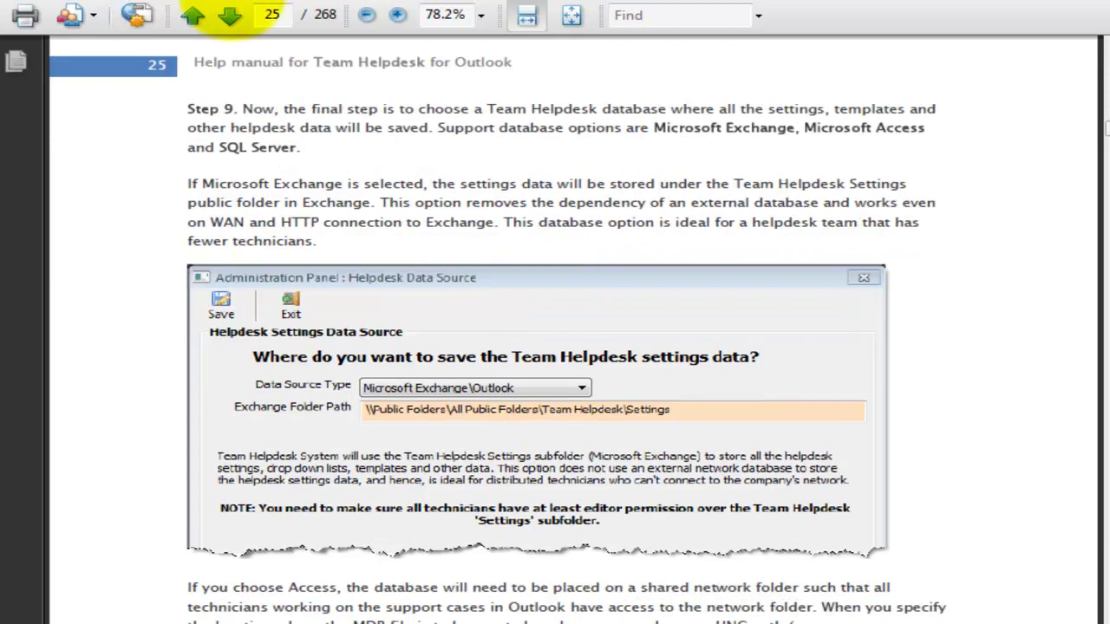
drag(195, 61, 512, 62)
click(505, 94)
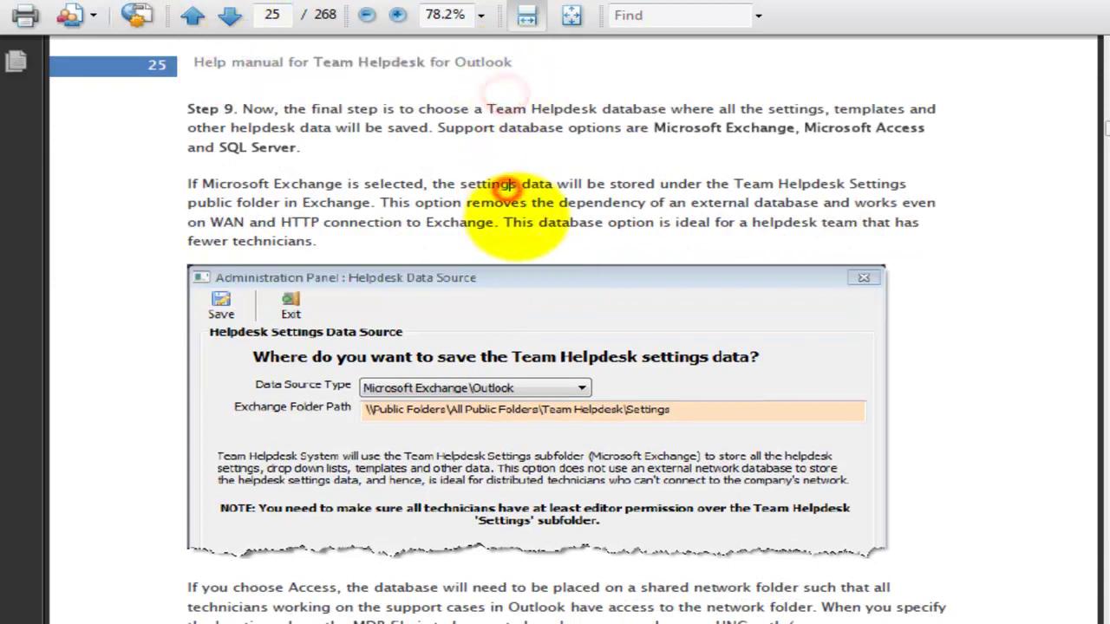
scroll(511, 208, down, 12)
scroll(518, 219, down, 16)
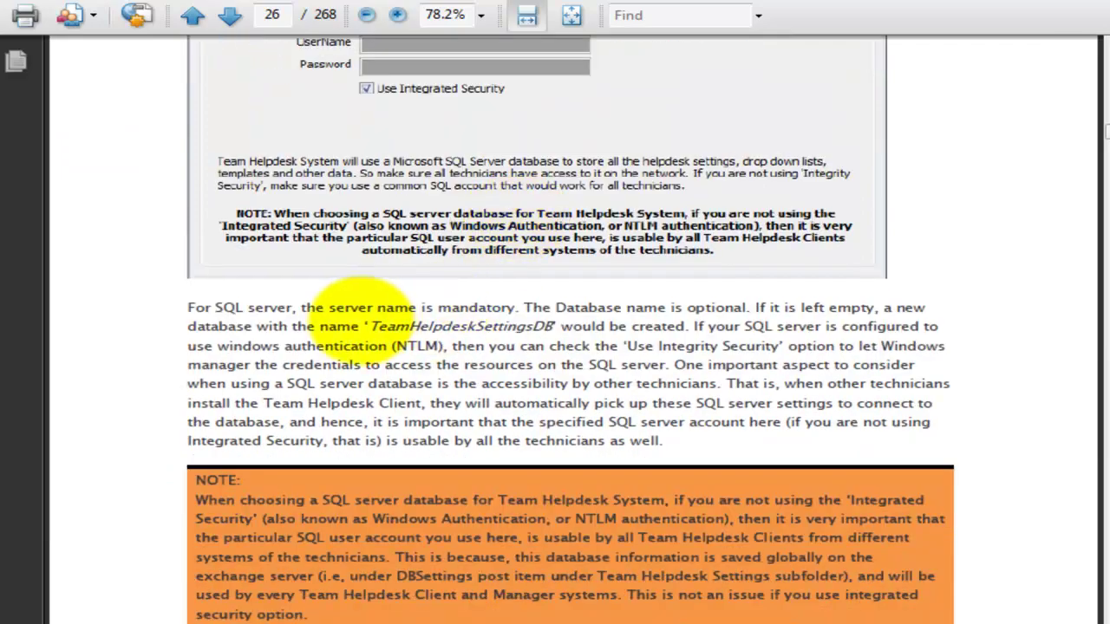
drag(361, 326, 432, 385)
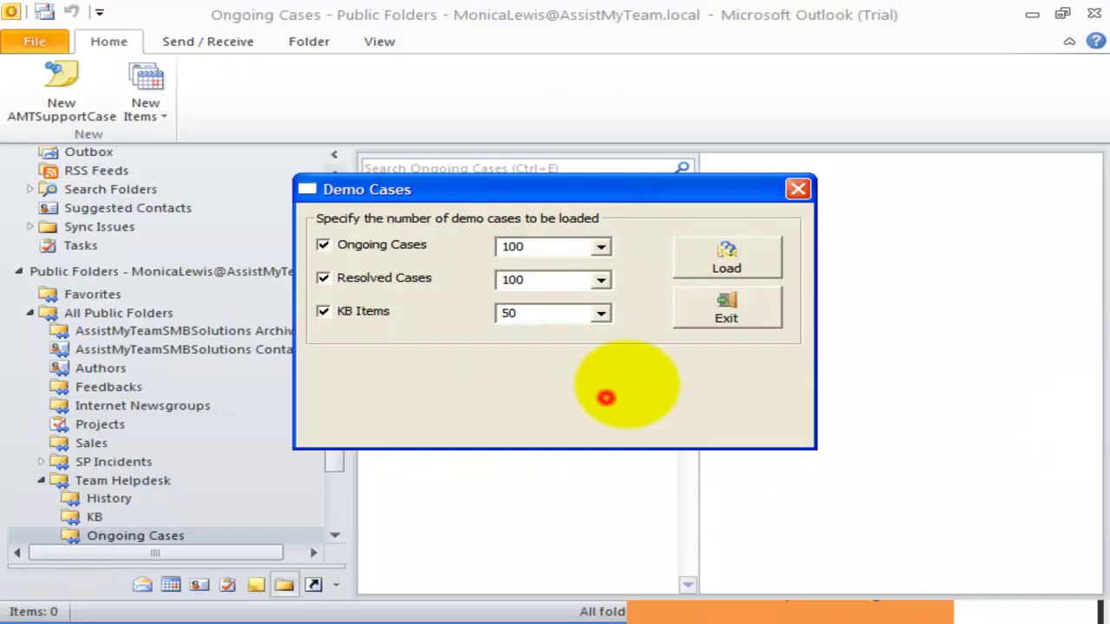
click(728, 309)
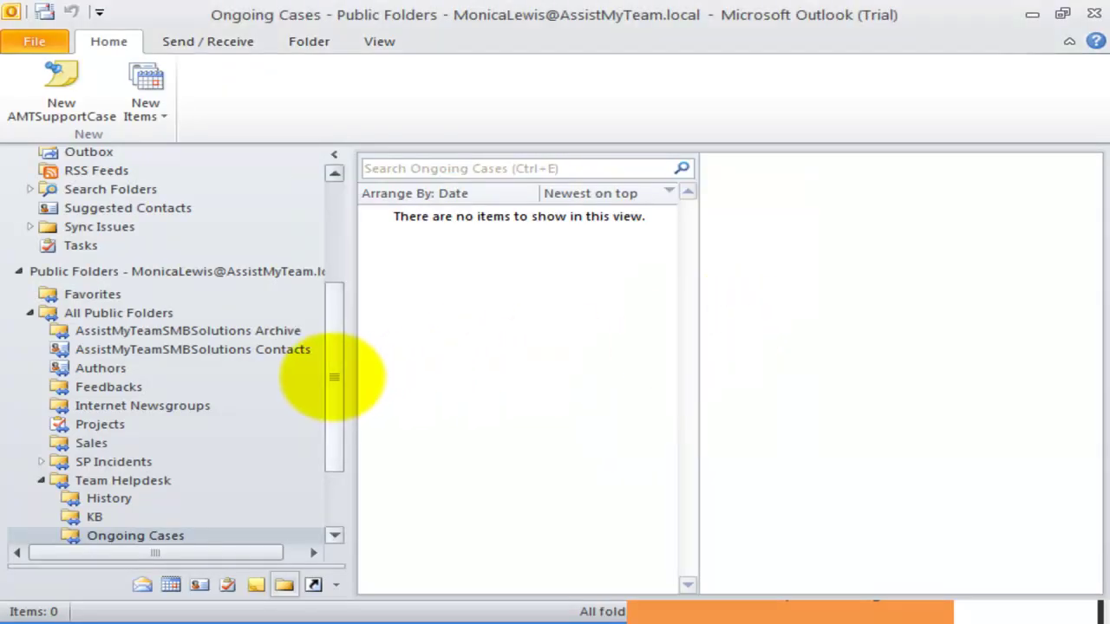
- Show the Ongoing Cases folder's Permissions tab and check the owner's permission level
drag(334, 377, 335, 431)
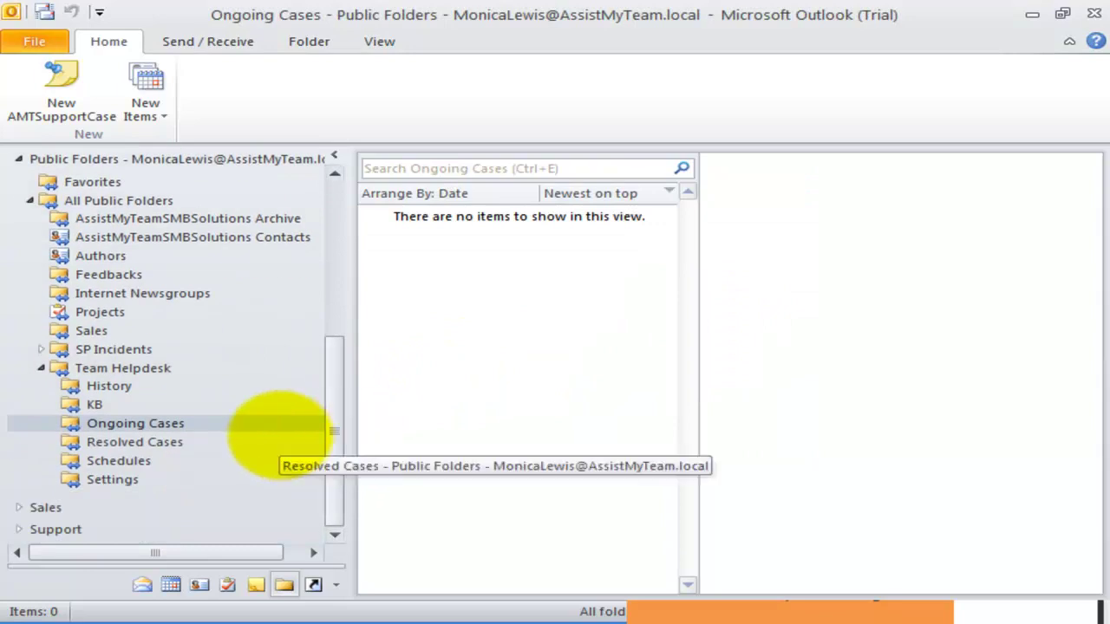
click(123, 369)
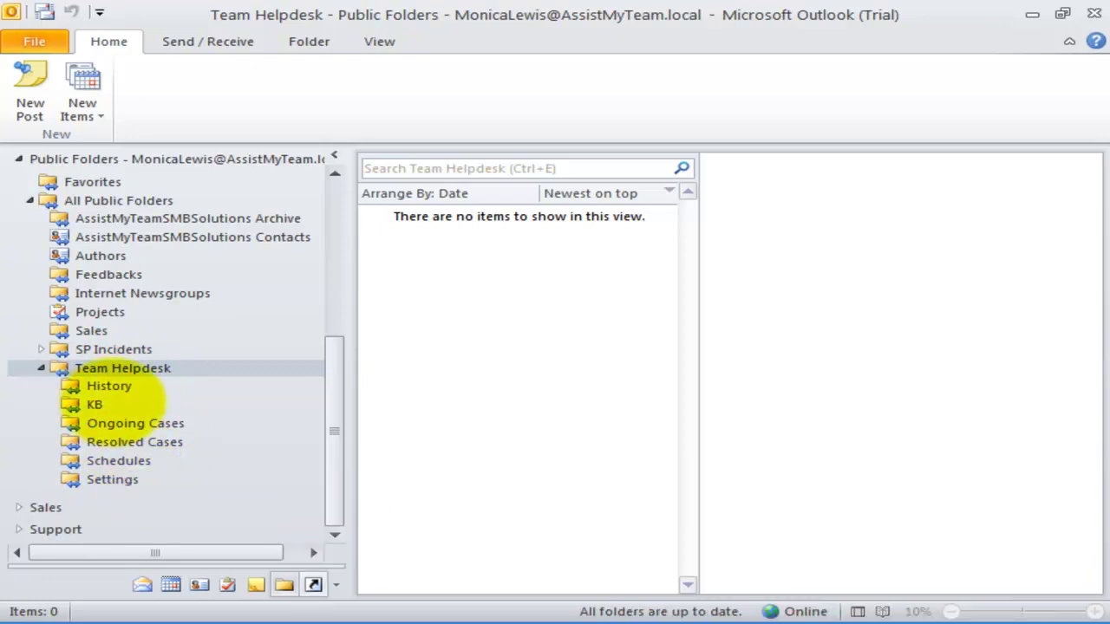
right_click(122, 423)
click(165, 405)
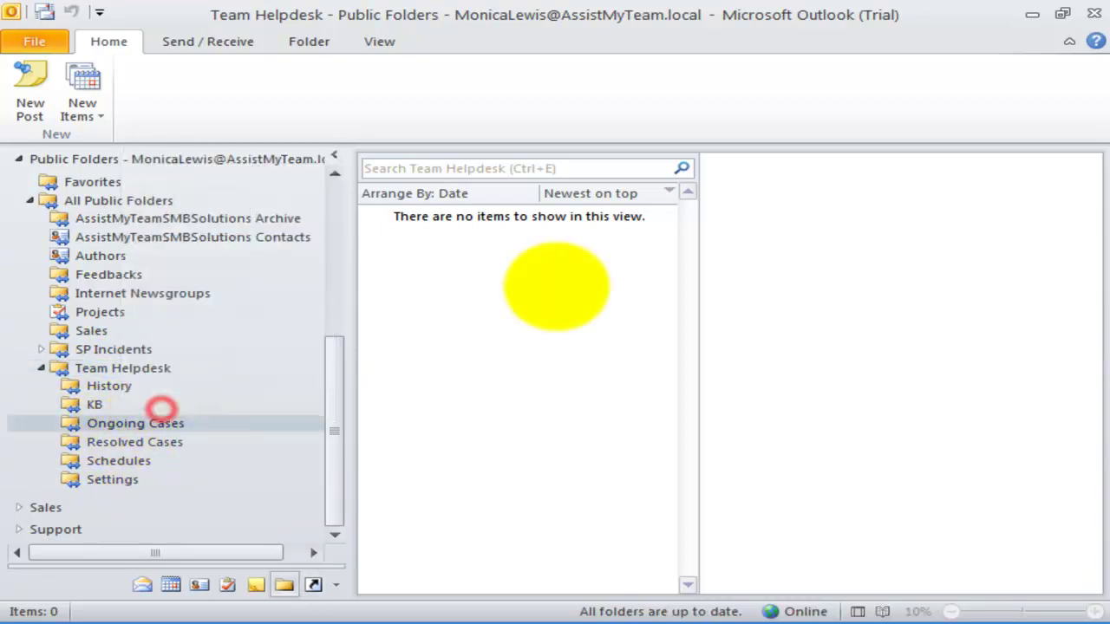
click(512, 83)
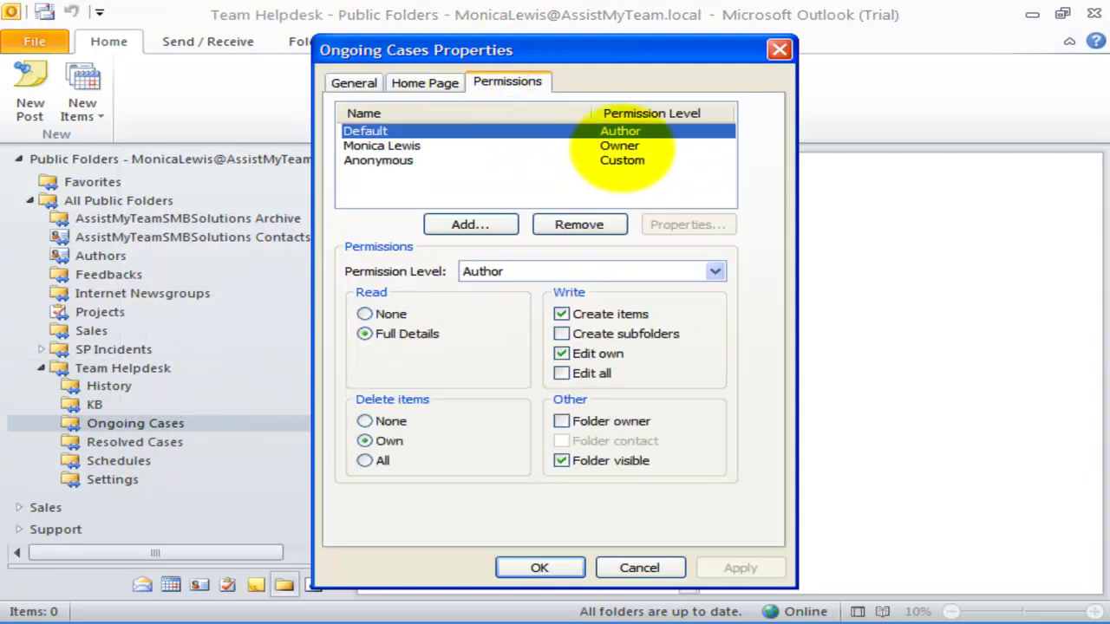
click(433, 146)
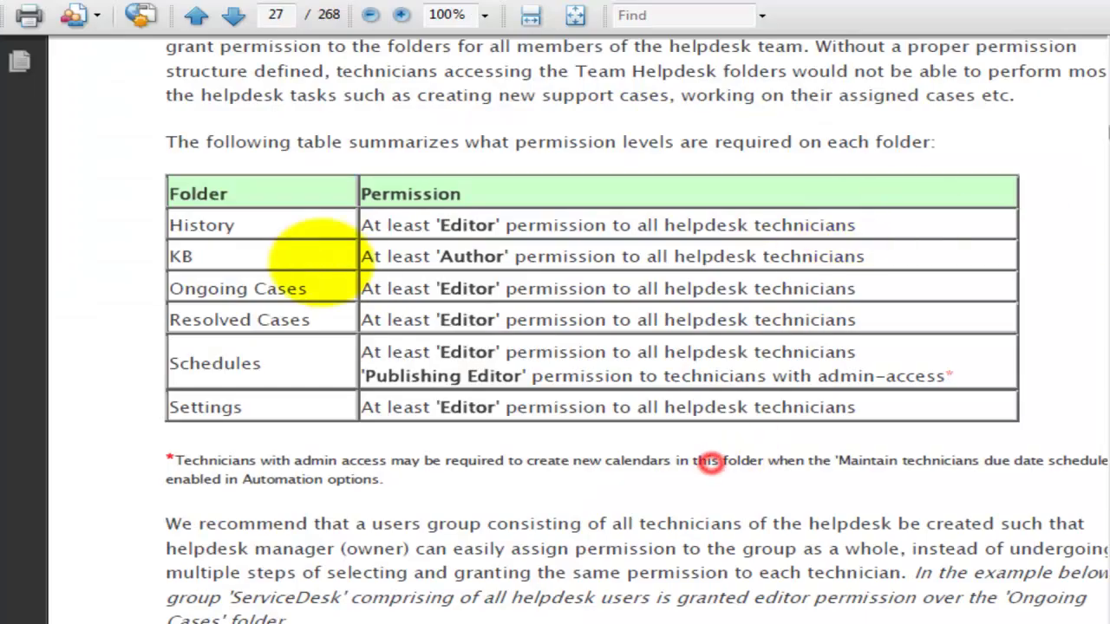
drag(204, 228, 211, 406)
click(224, 403)
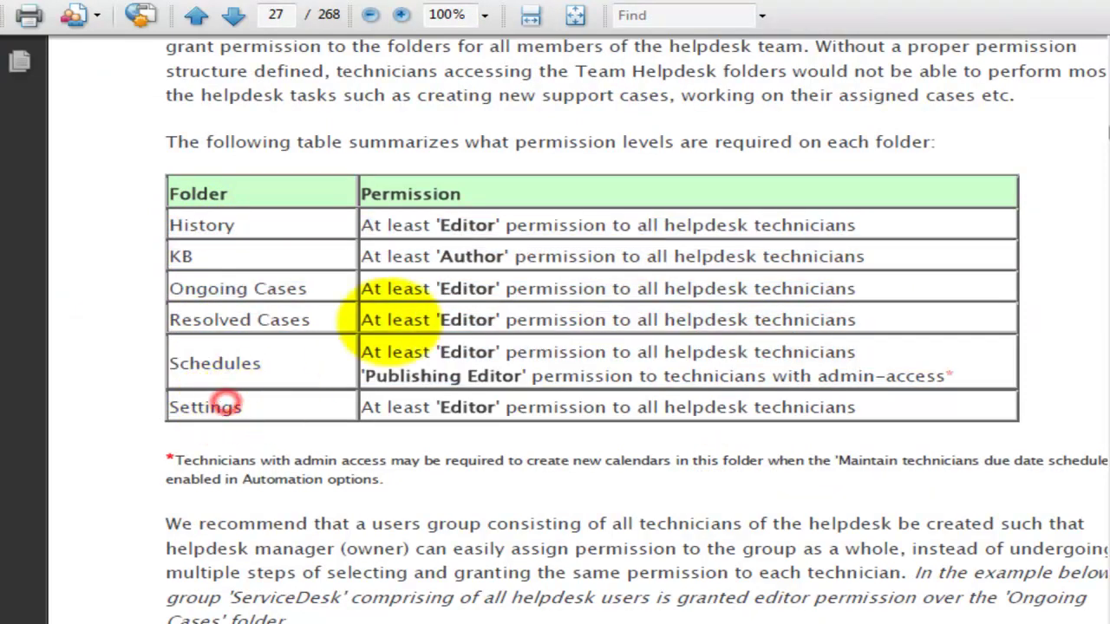
click(474, 287)
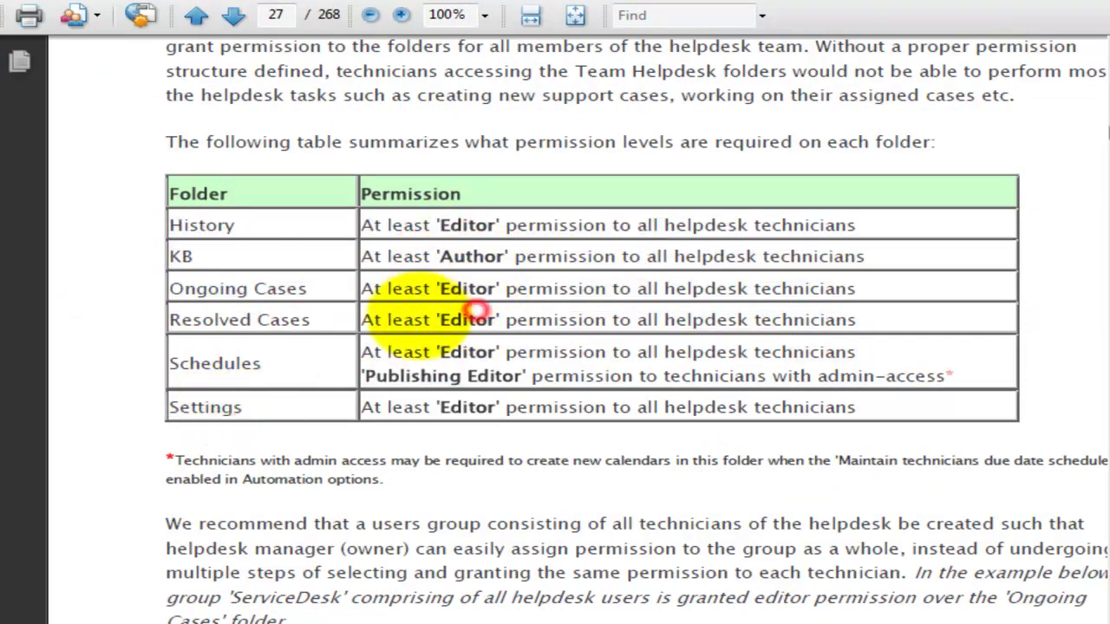
drag(210, 298, 218, 292)
click(433, 288)
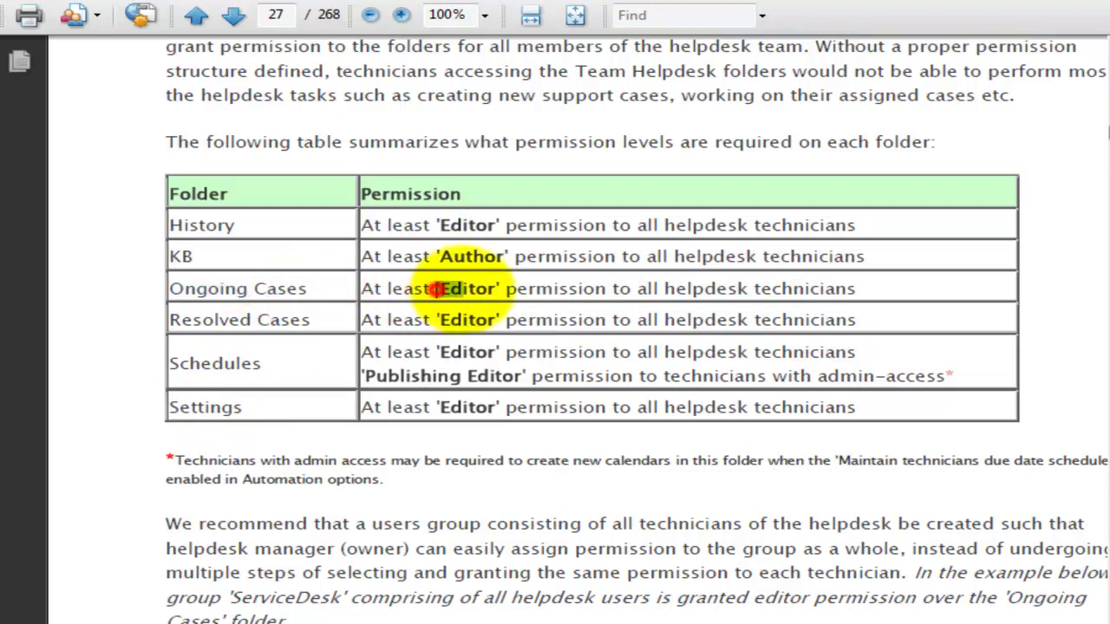
click(491, 301)
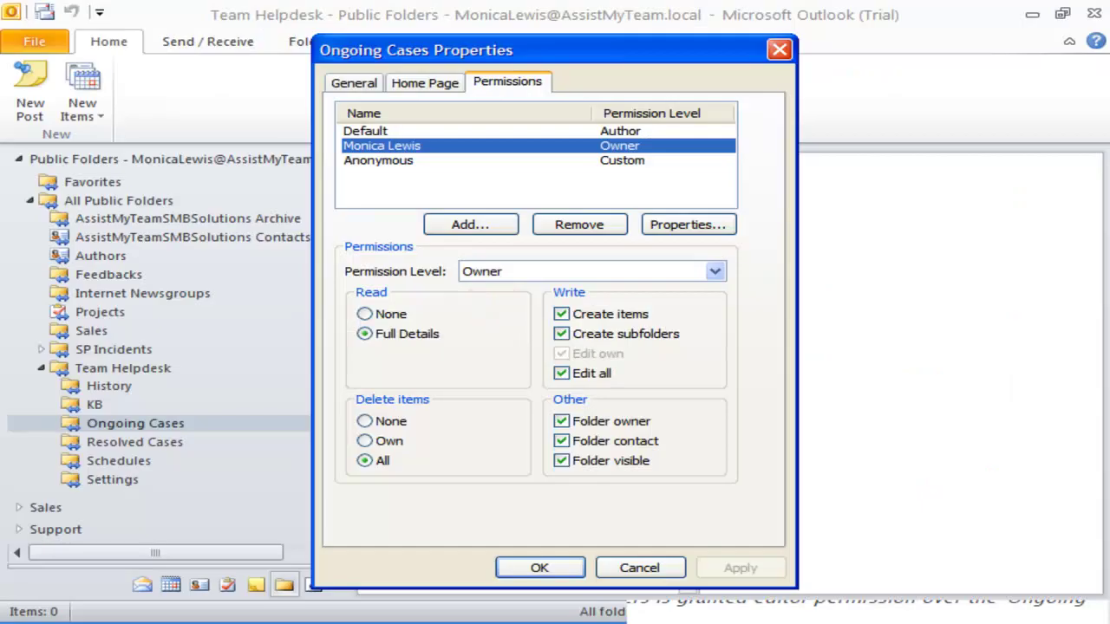
- Add a technician to the Ongoing Cases permissions with Editor permission level and apply
click(470, 225)
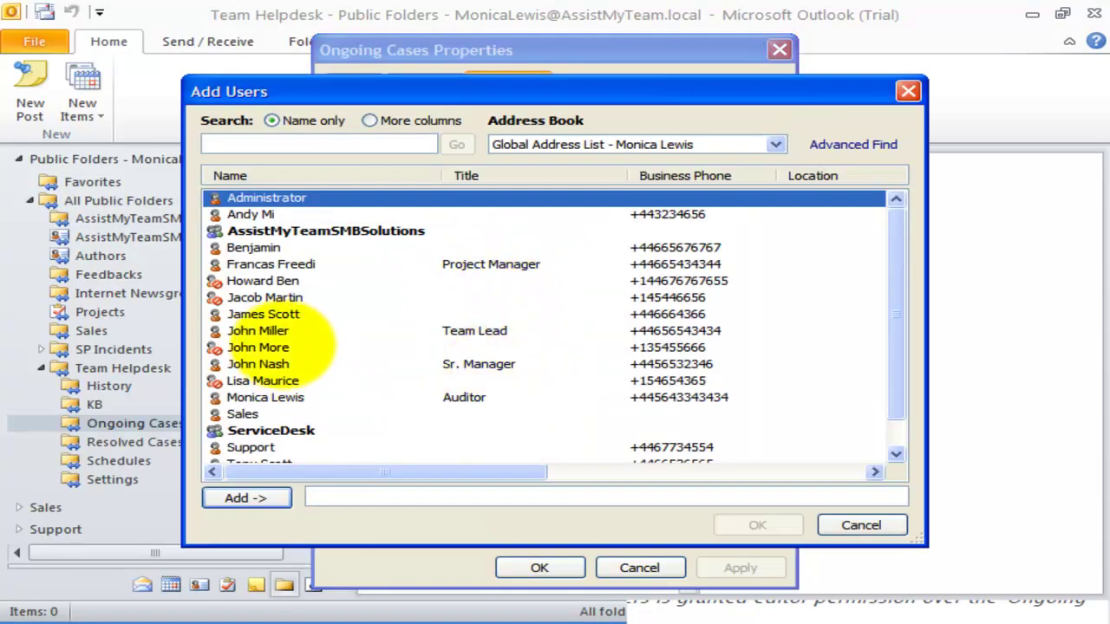
click(260, 364)
click(248, 497)
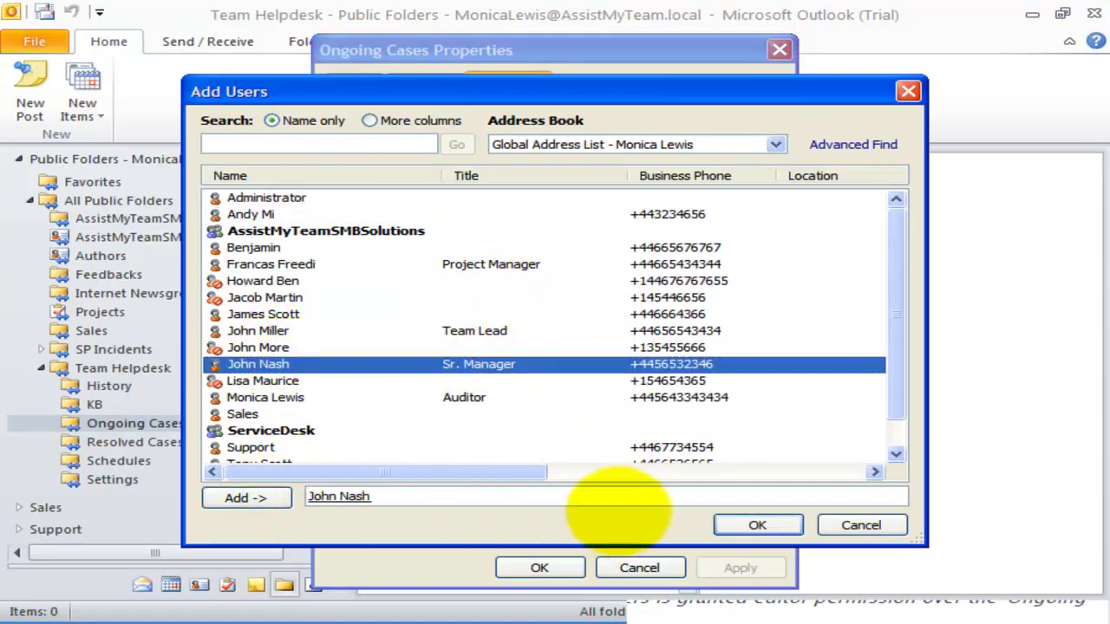
click(754, 525)
click(429, 174)
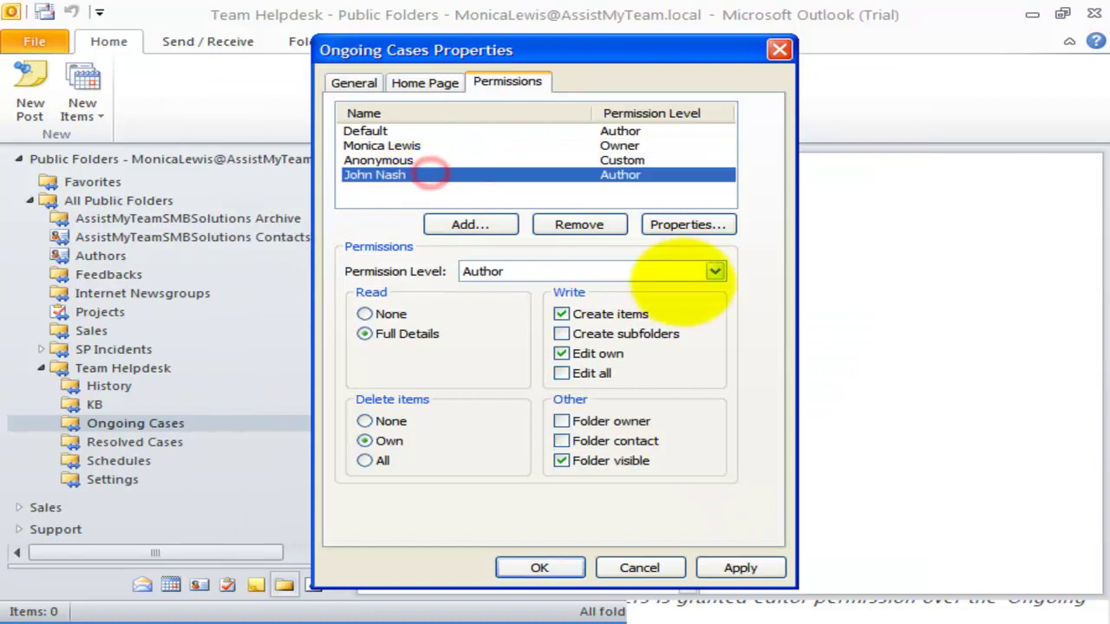
click(713, 271)
click(562, 318)
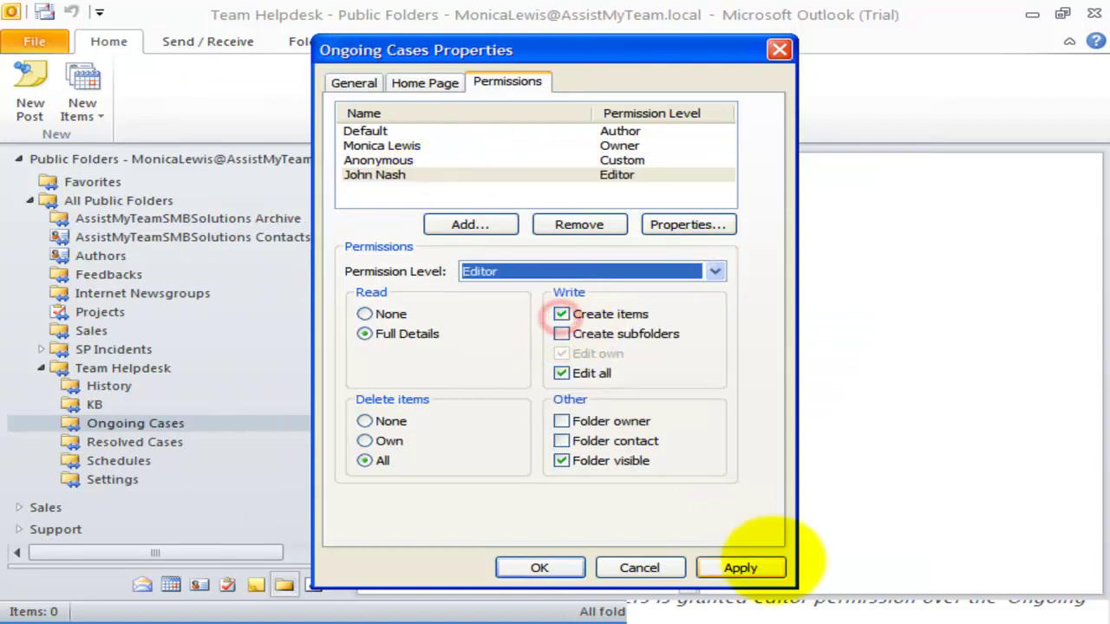
click(740, 568)
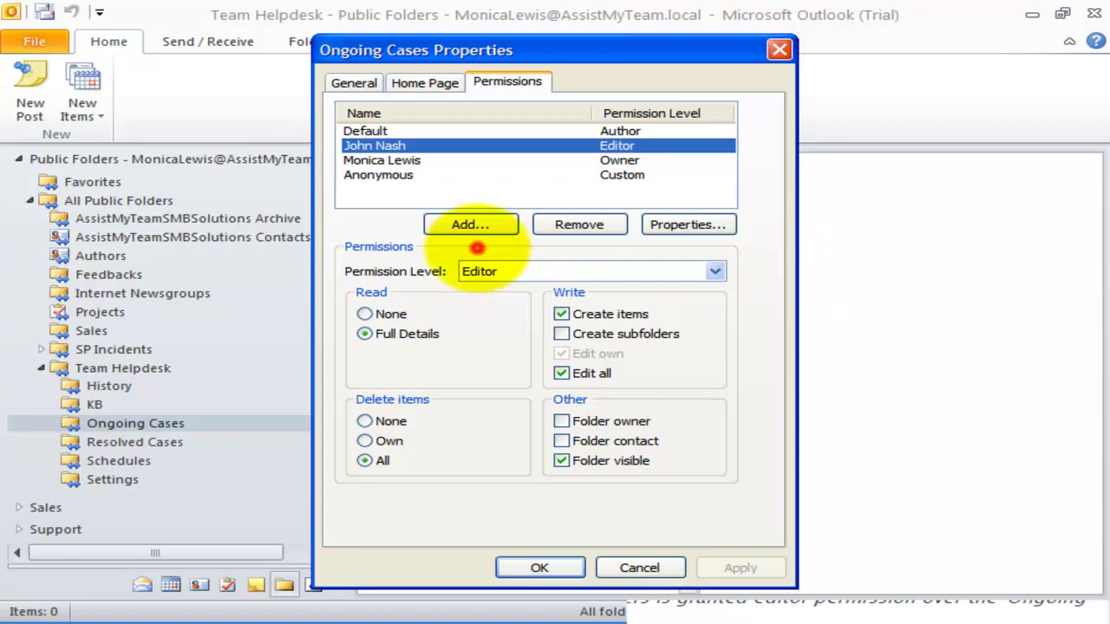
- Add the ServiceDesk group with Editor permission, apply, and confirm with OK
click(471, 225)
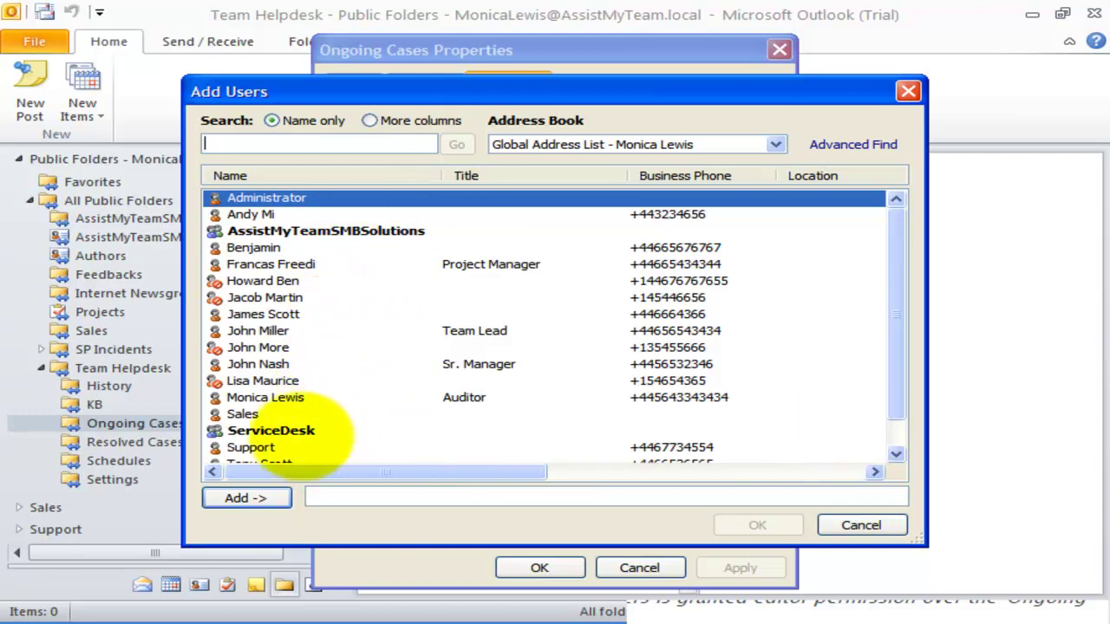
click(297, 431)
click(256, 499)
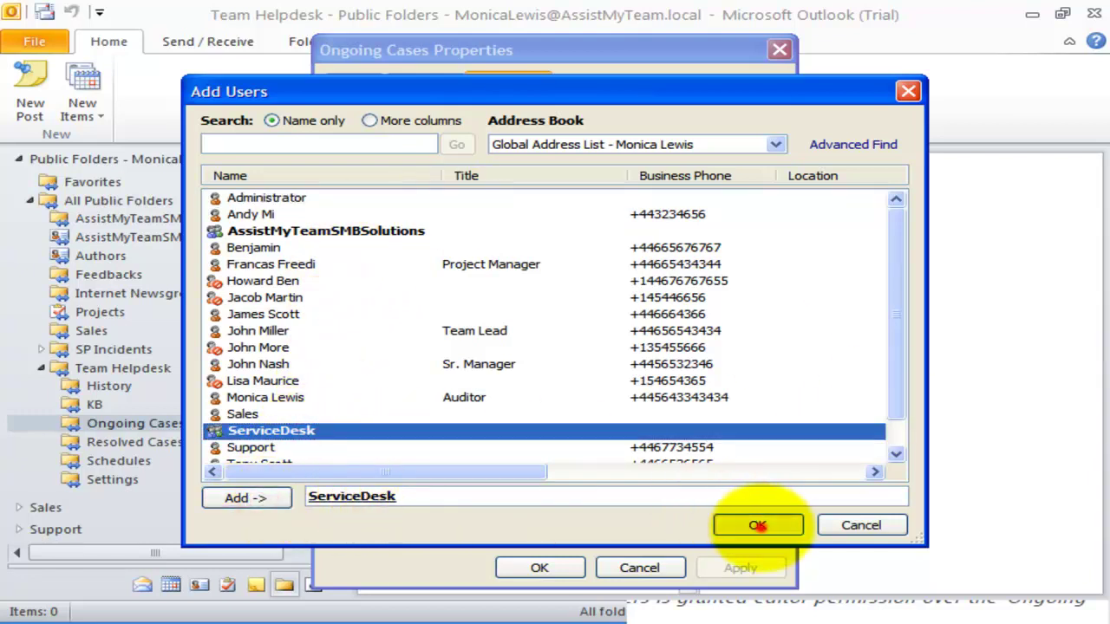
click(756, 526)
click(458, 189)
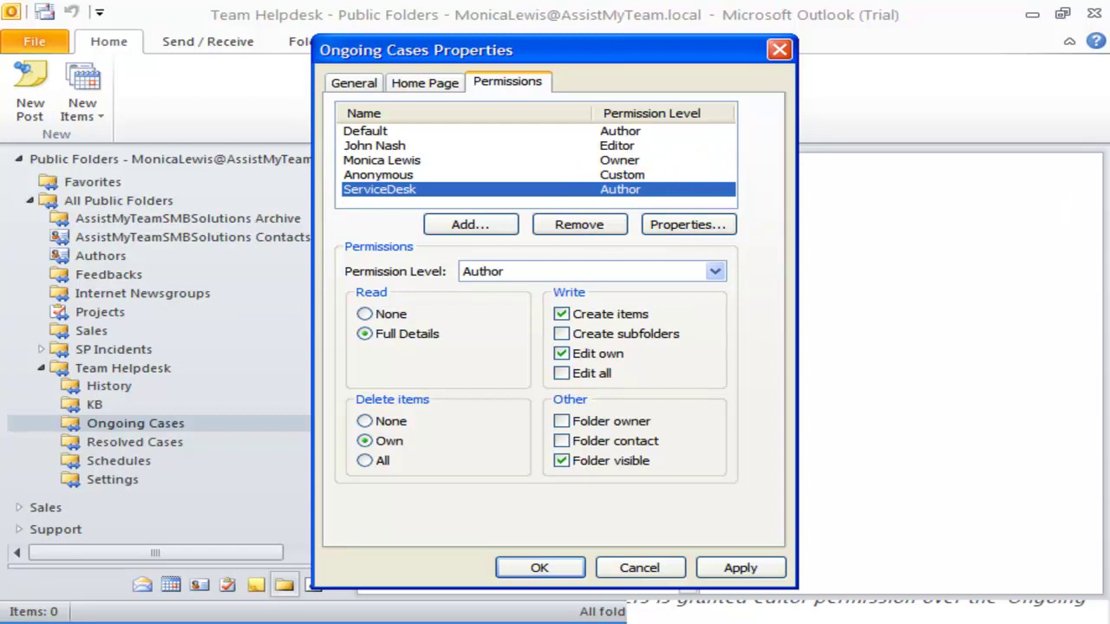
click(685, 272)
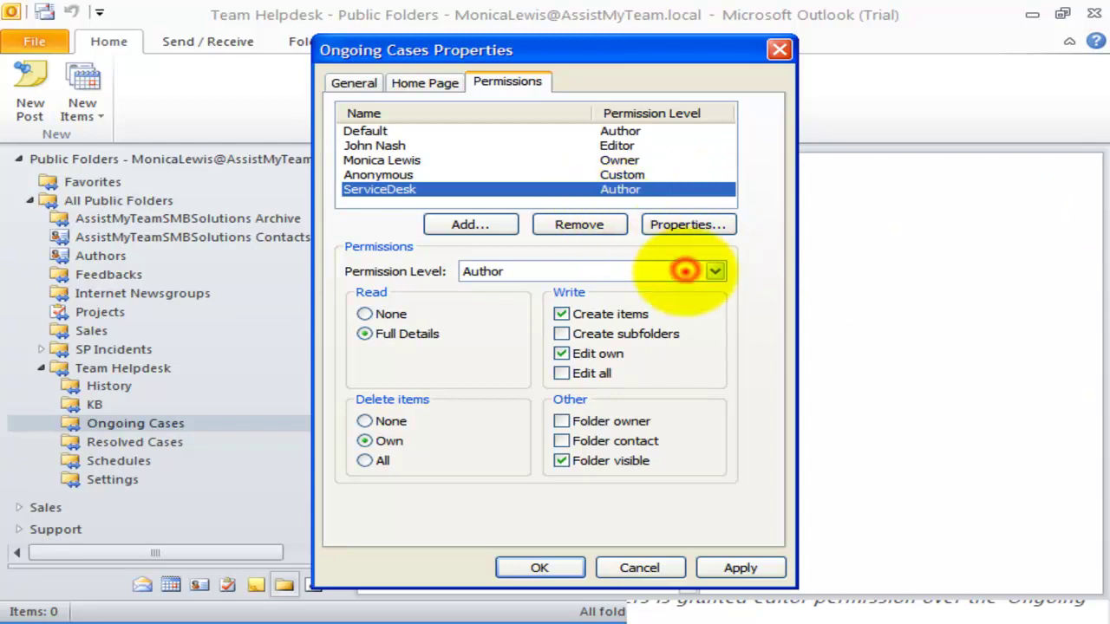
click(574, 314)
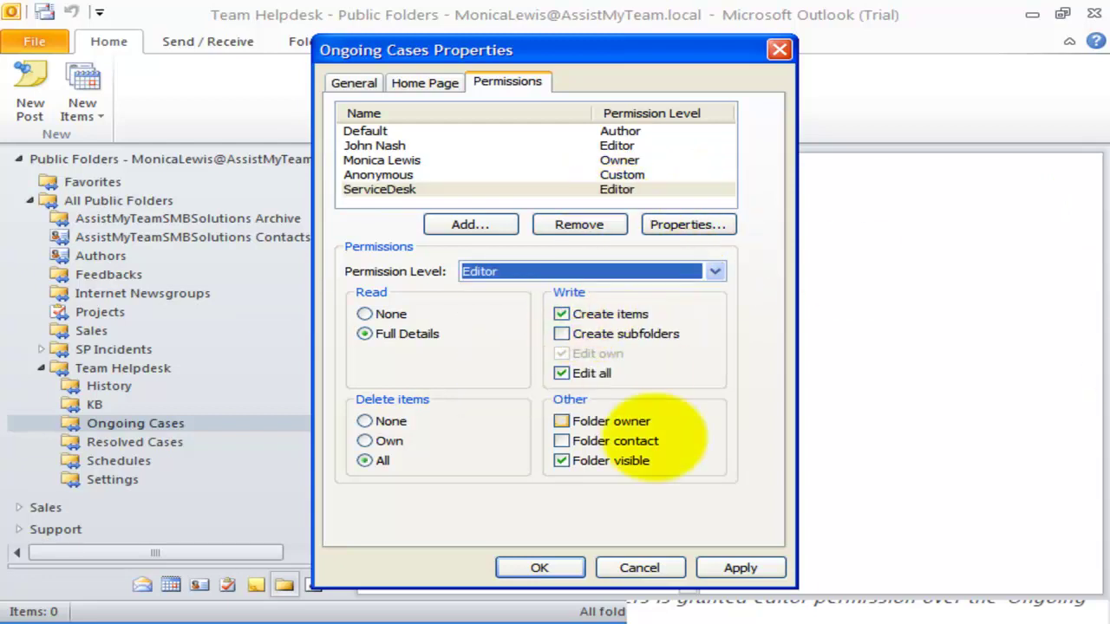
click(740, 567)
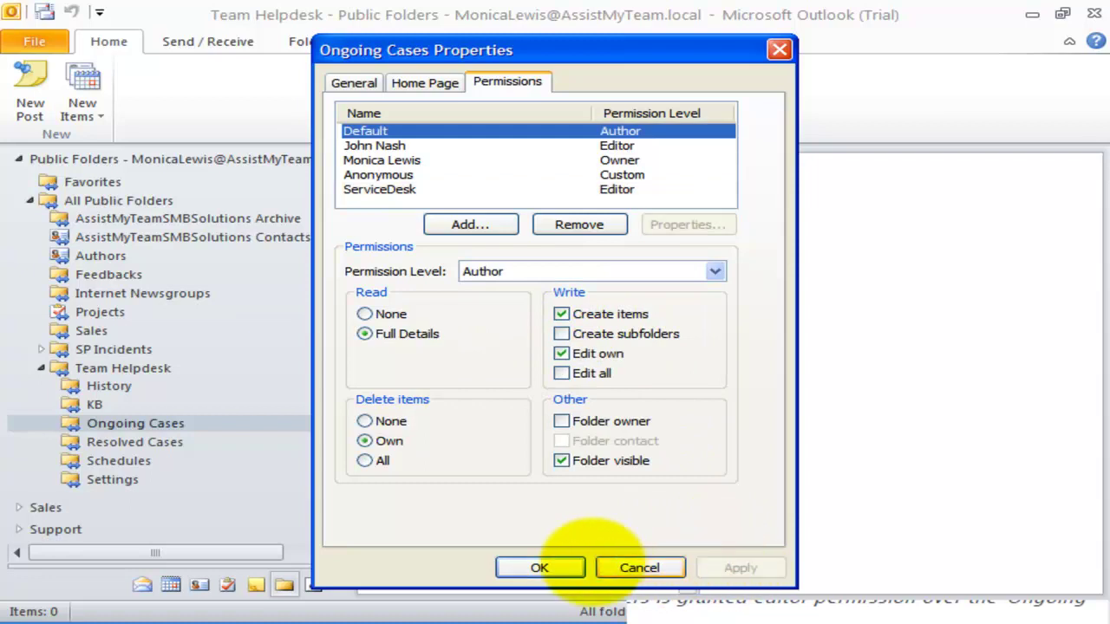
click(461, 189)
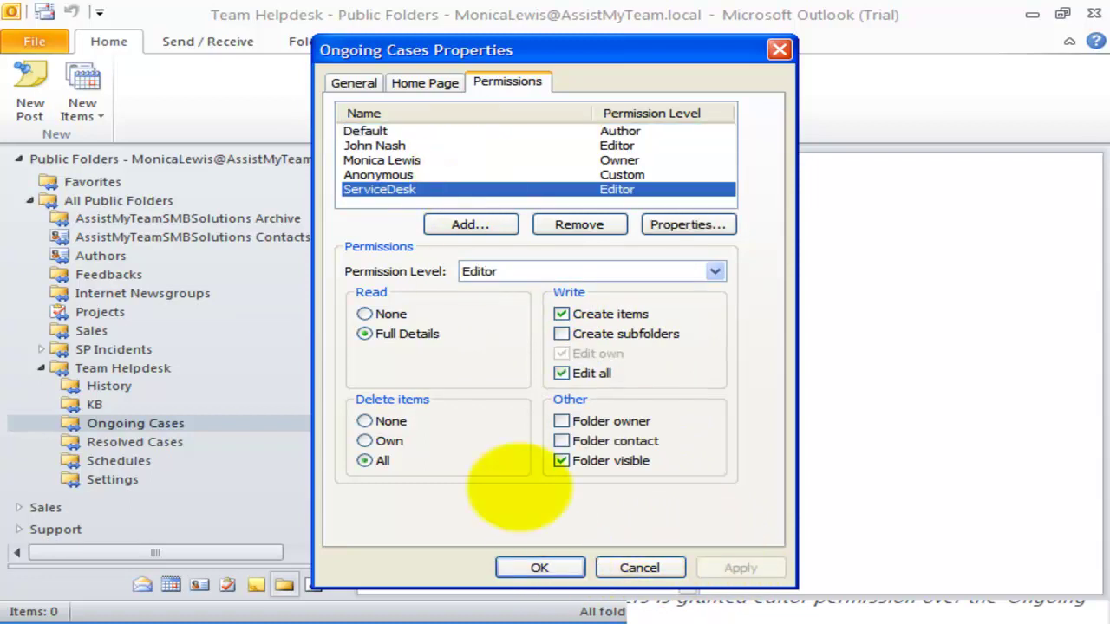
click(539, 567)
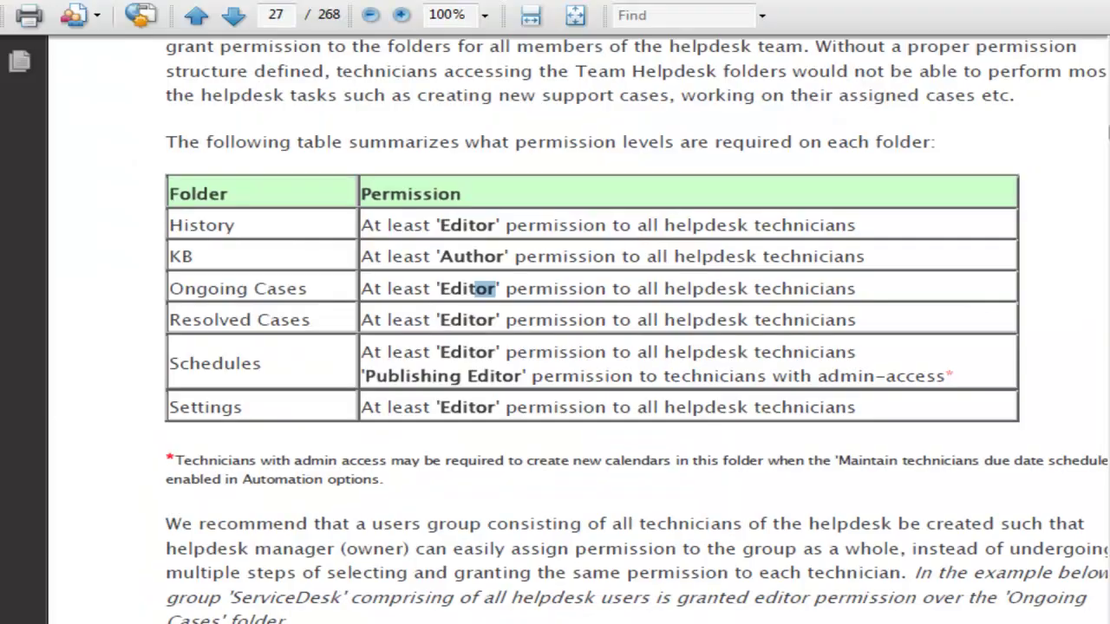
click(508, 373)
drag(181, 224, 228, 225)
drag(388, 226, 492, 289)
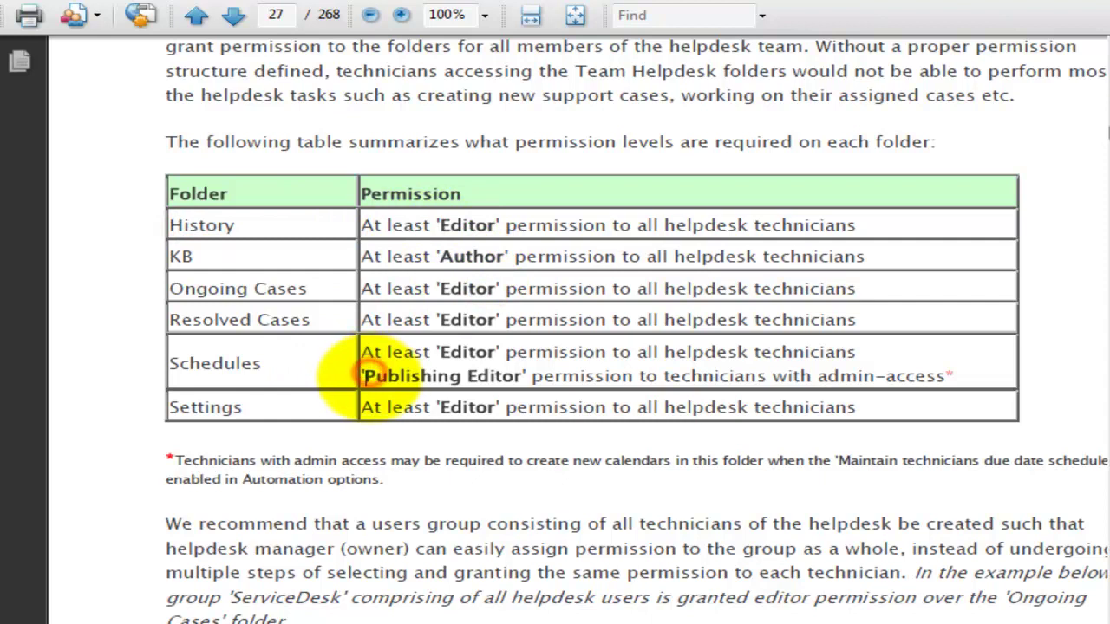
click(365, 372)
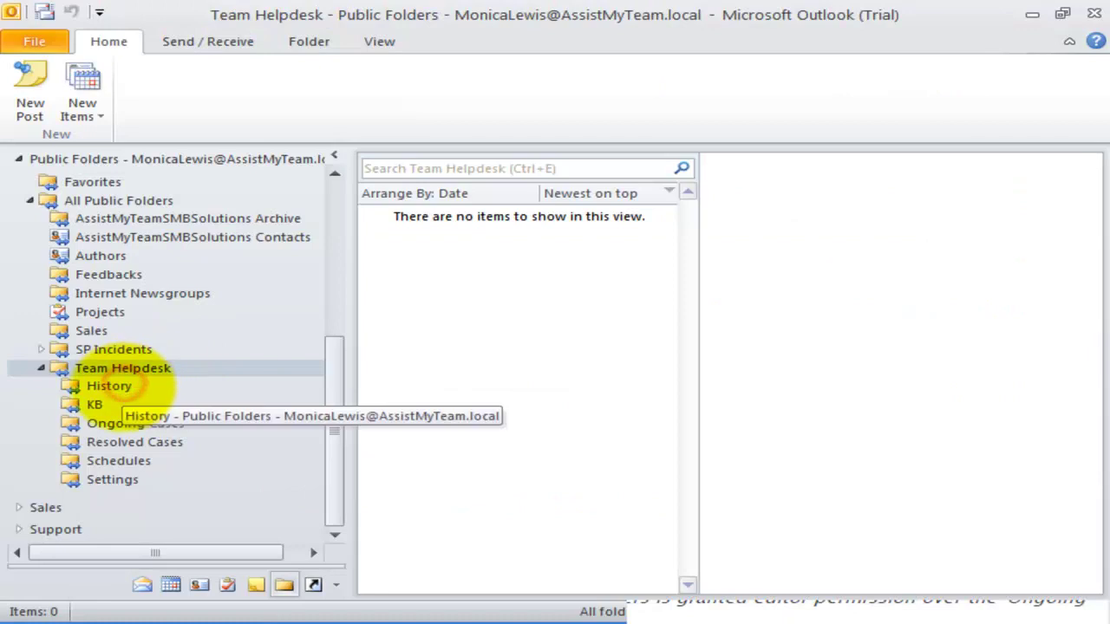
- Give ServiceDesk Editor permission on the History folder and close its properties
right_click(122, 385)
click(174, 372)
click(509, 80)
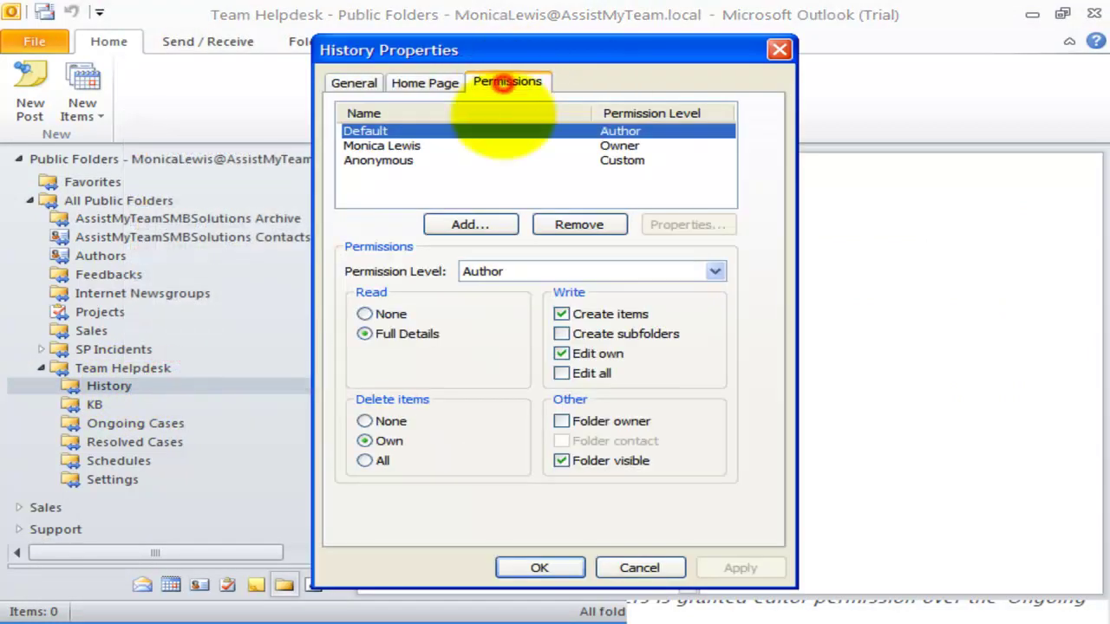
click(486, 223)
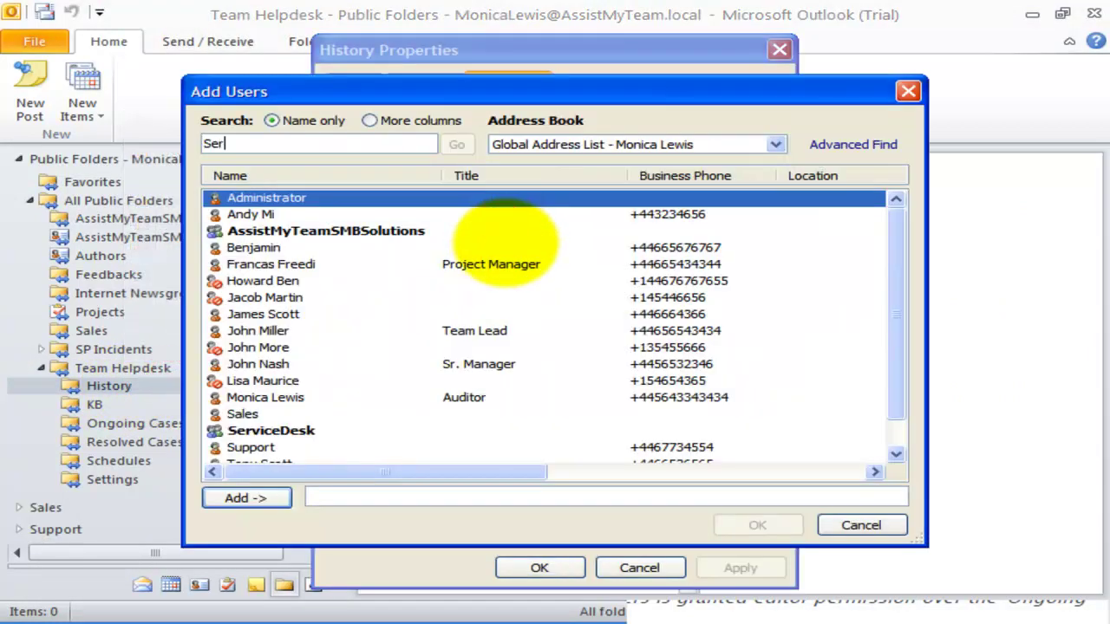
click(246, 498)
click(756, 525)
click(648, 174)
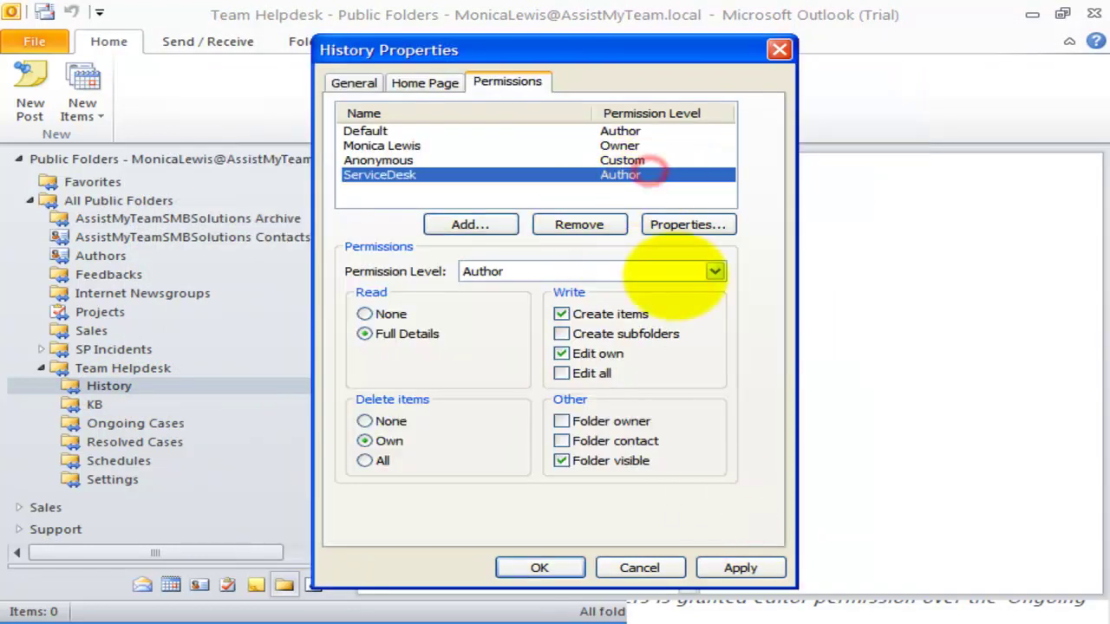
click(679, 271)
click(599, 316)
click(739, 567)
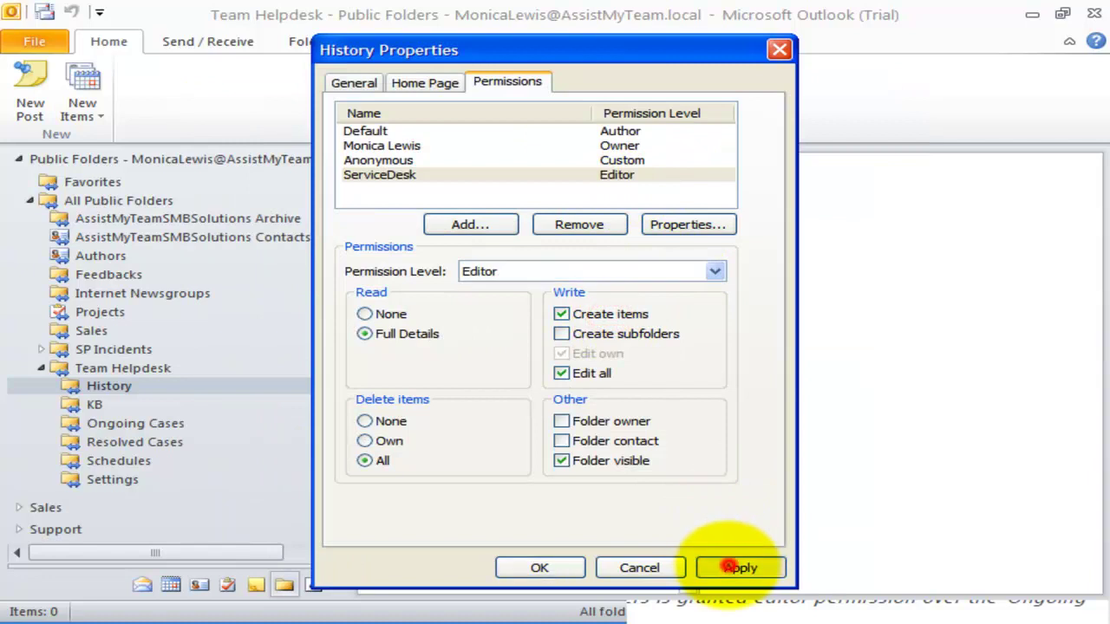
click(540, 567)
- Give ServiceDesk Editor permission on the Resolved Cases folder and close its properties
right_click(173, 444)
click(221, 431)
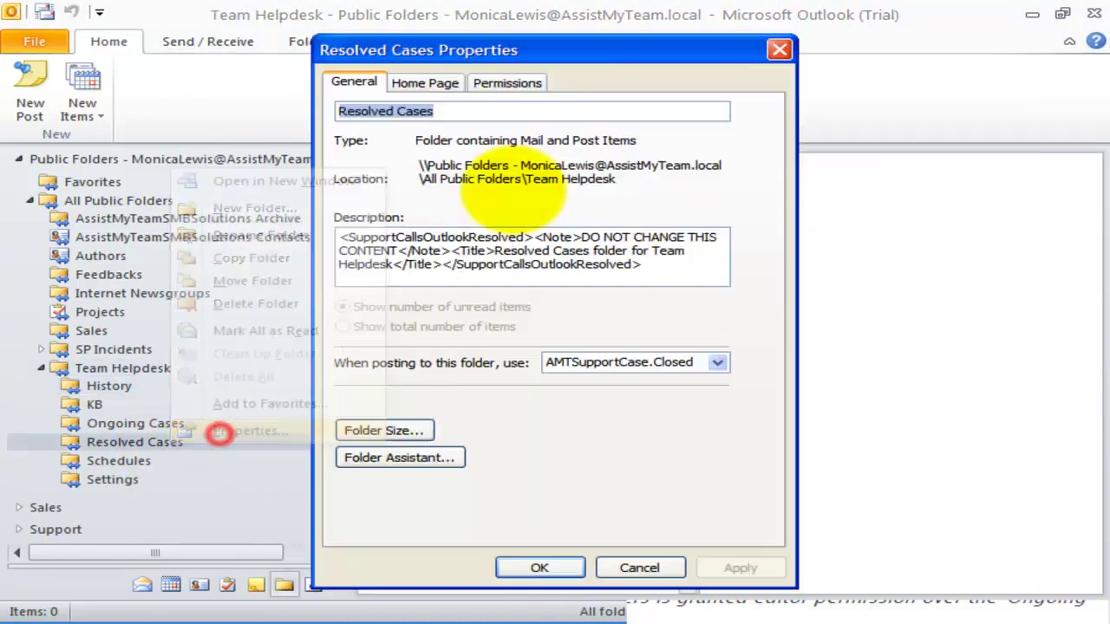
click(507, 81)
click(470, 225)
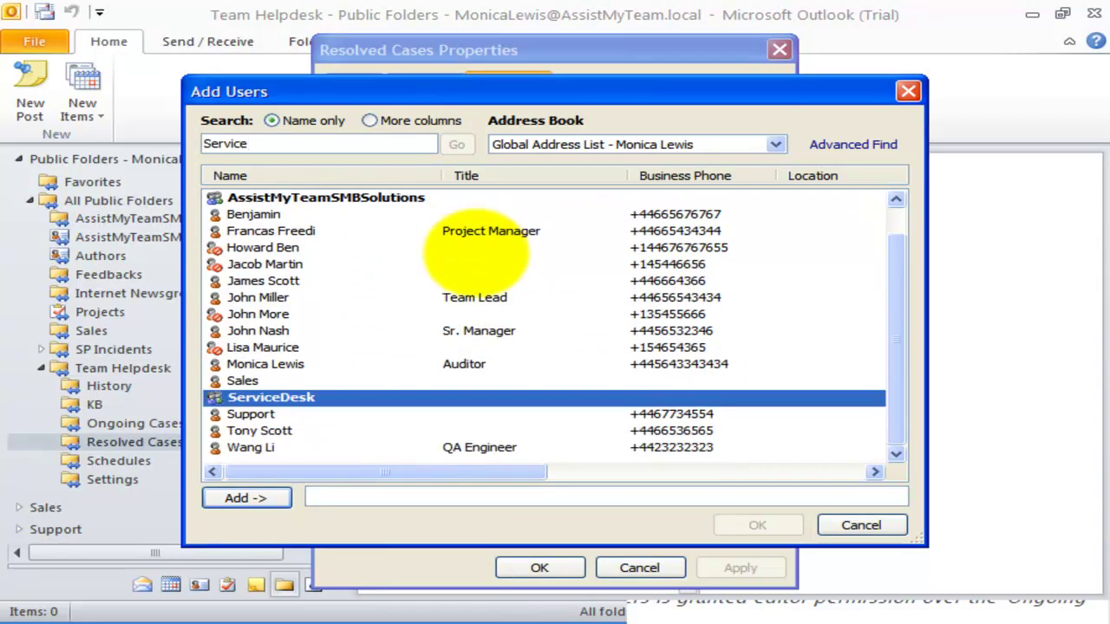
click(249, 496)
click(757, 526)
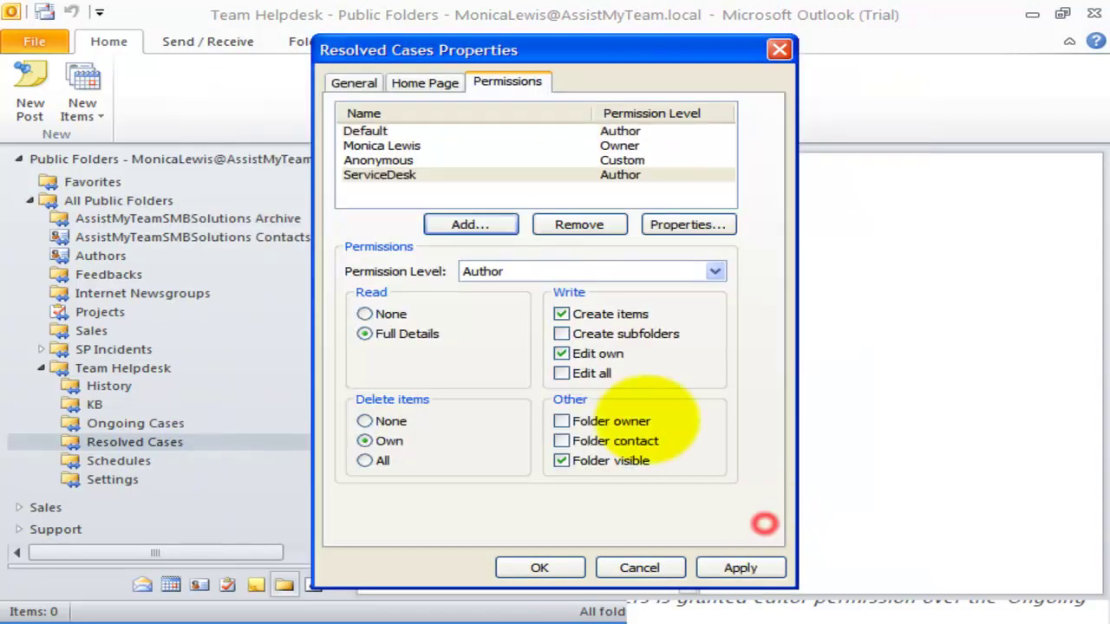
click(490, 175)
click(691, 263)
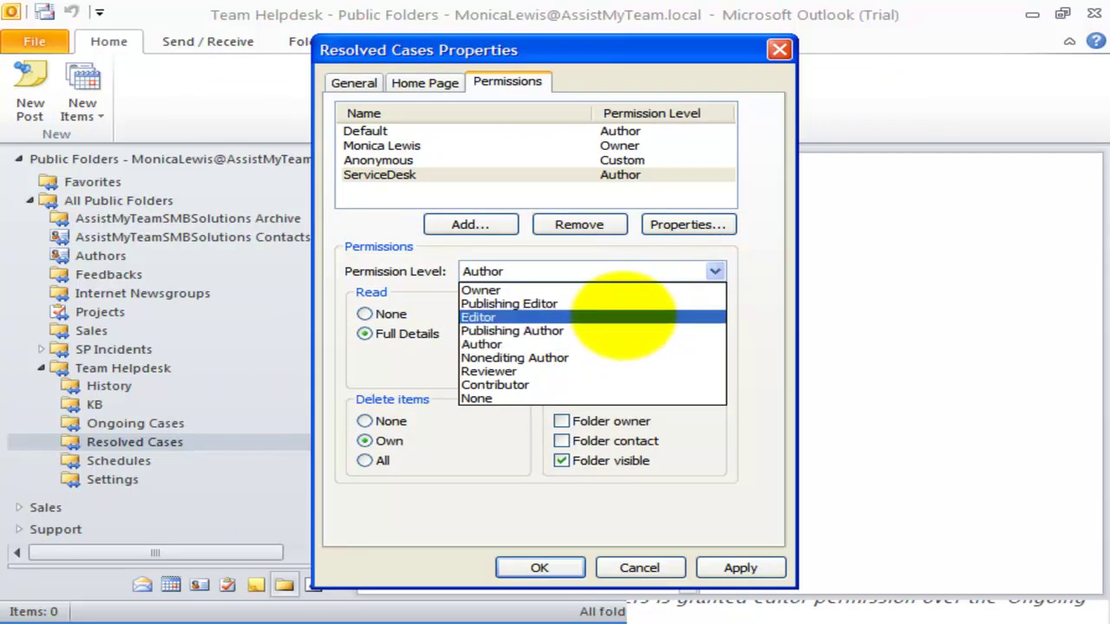
click(685, 317)
click(743, 570)
click(542, 568)
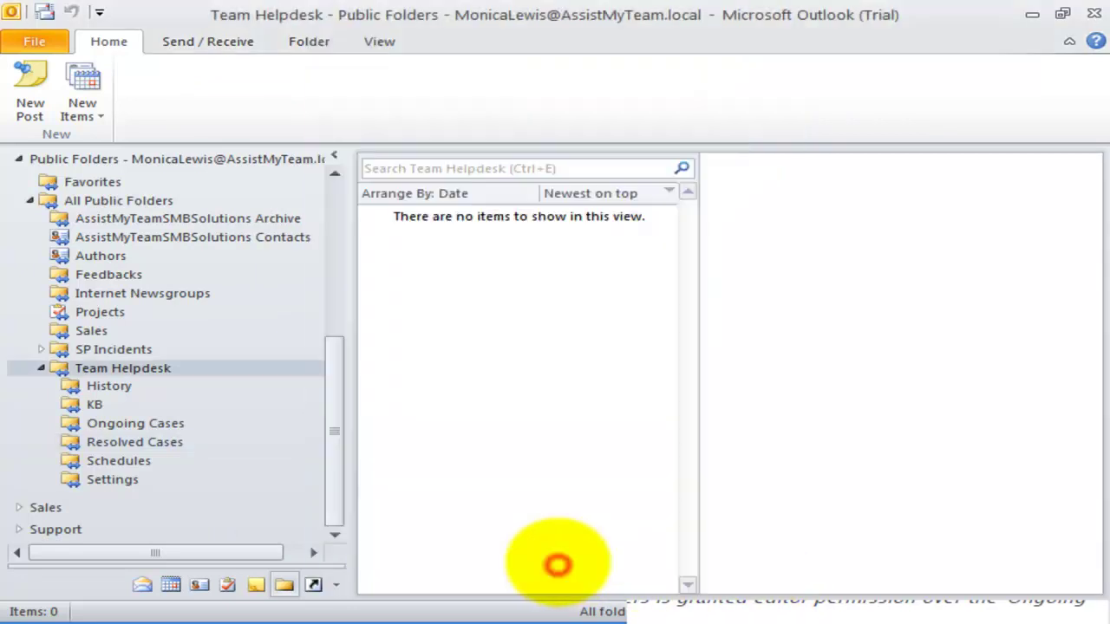
- Add ServiceDesk, found by searching 'Service', to the Settings folder's permissions
right_click(155, 475)
click(156, 471)
click(424, 82)
click(498, 82)
click(483, 225)
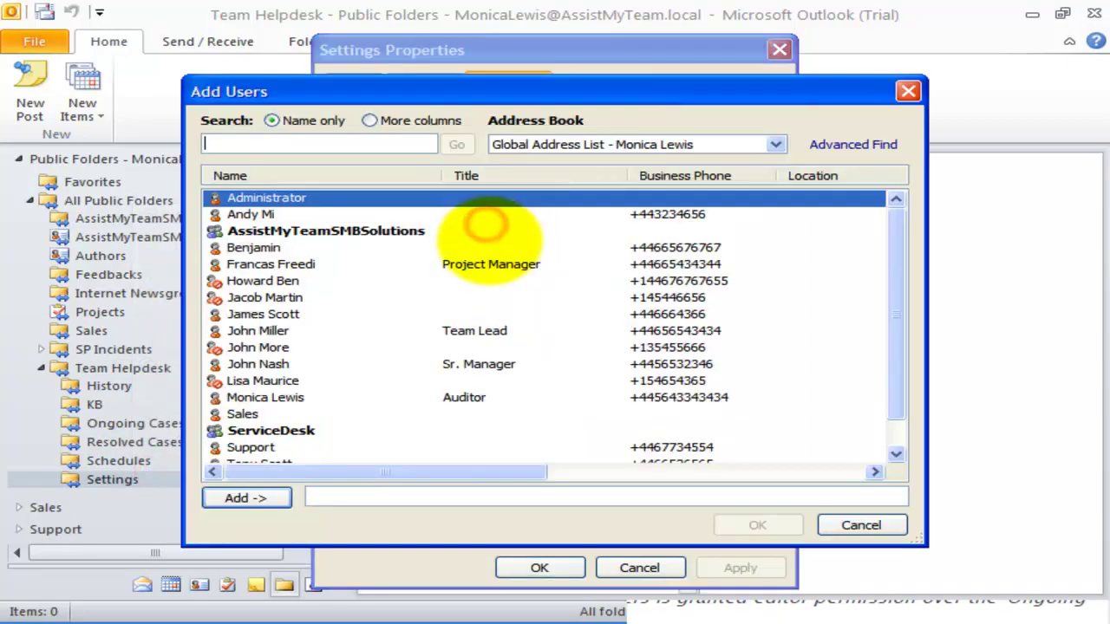
text(Service)
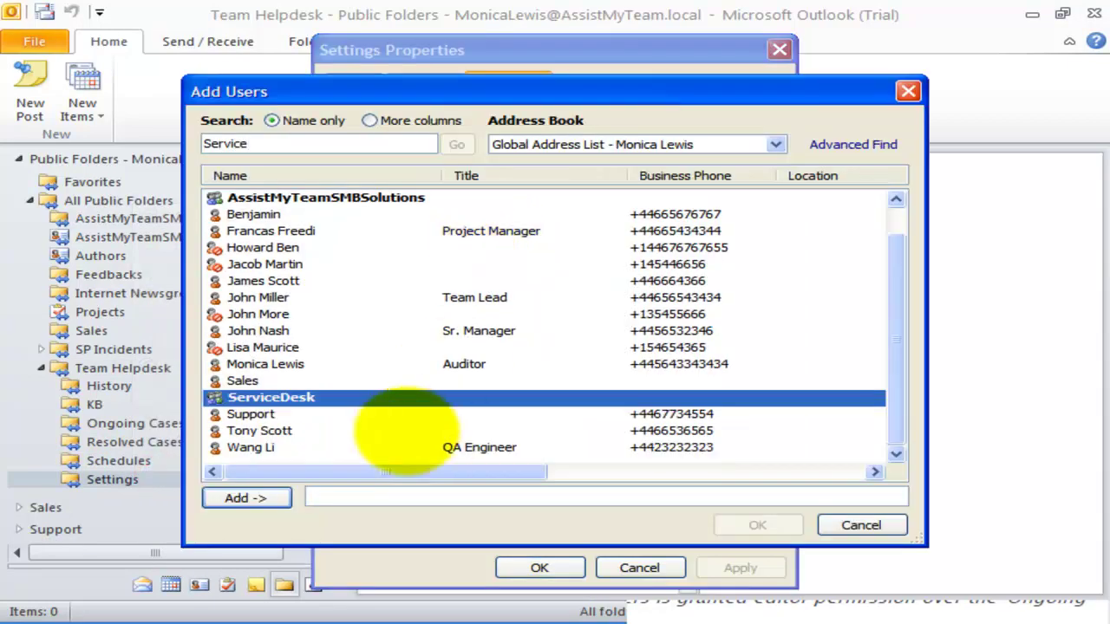
click(265, 497)
click(757, 524)
- Set ServiceDesk's permission level to Editor, apply, and confirm with OK
click(536, 174)
click(640, 270)
scroll(639, 266, up, 1)
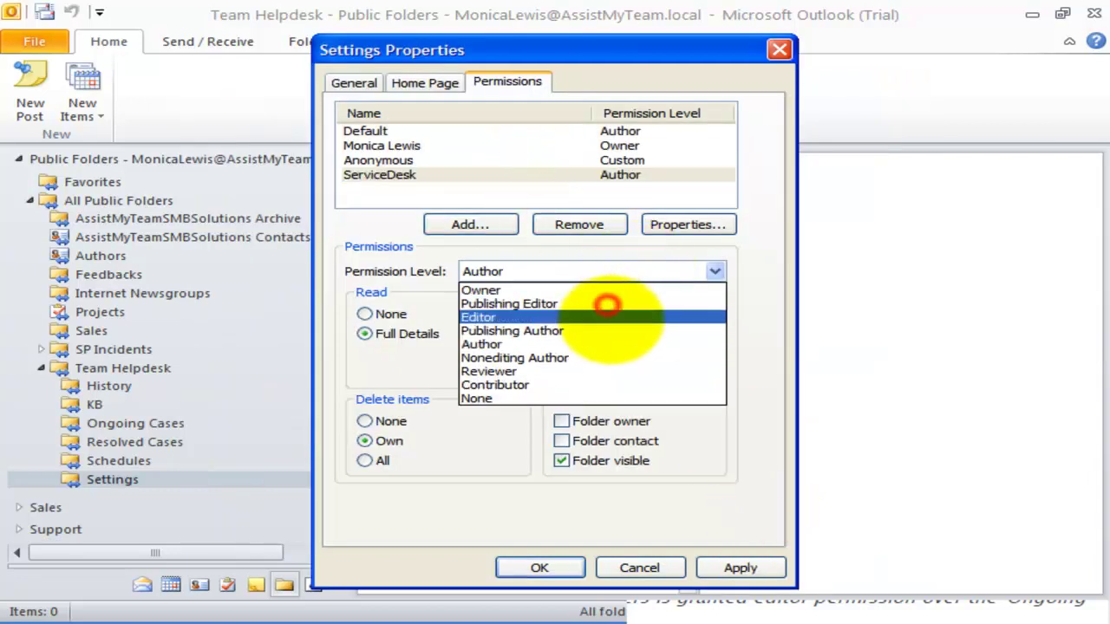
click(607, 312)
click(739, 568)
click(539, 567)
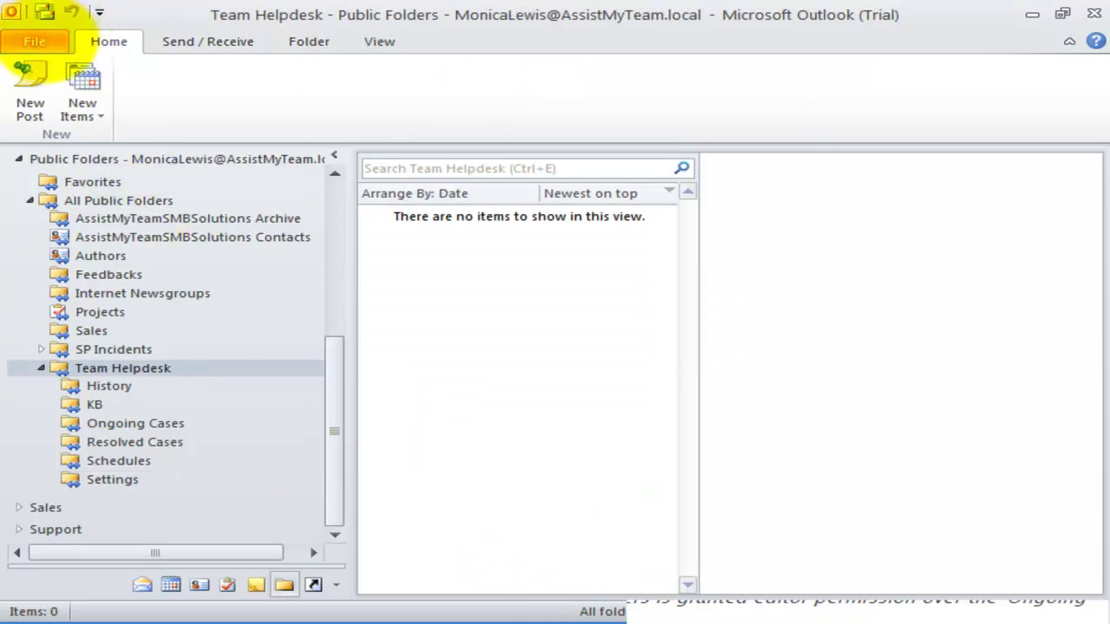
- Open Team Helpdesk Manager and view the automation, web access and access control settings
click(36, 42)
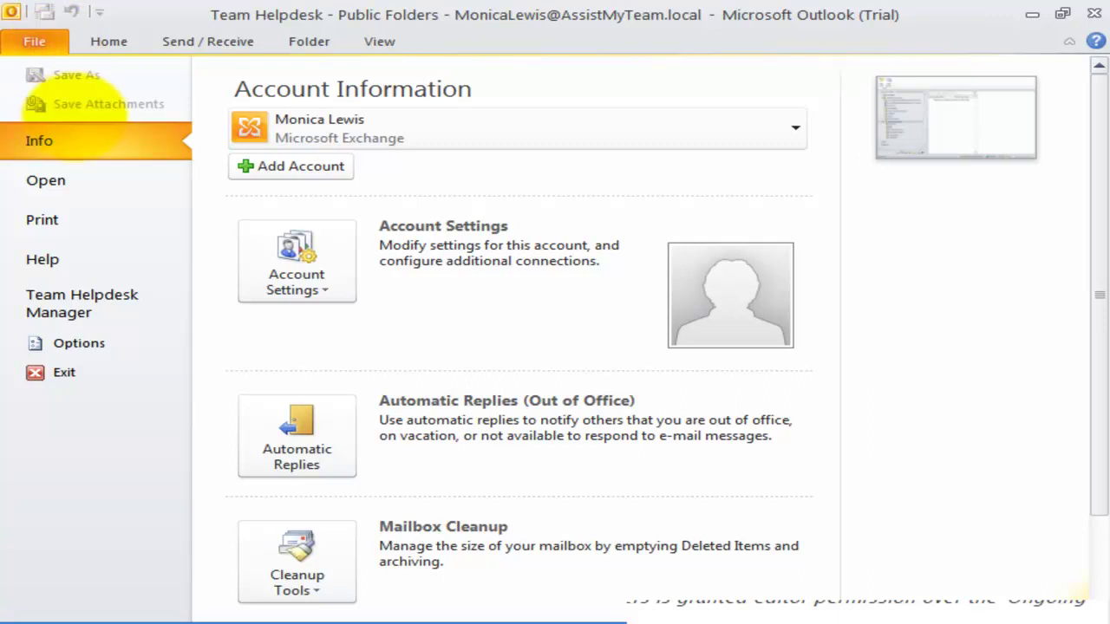
click(82, 303)
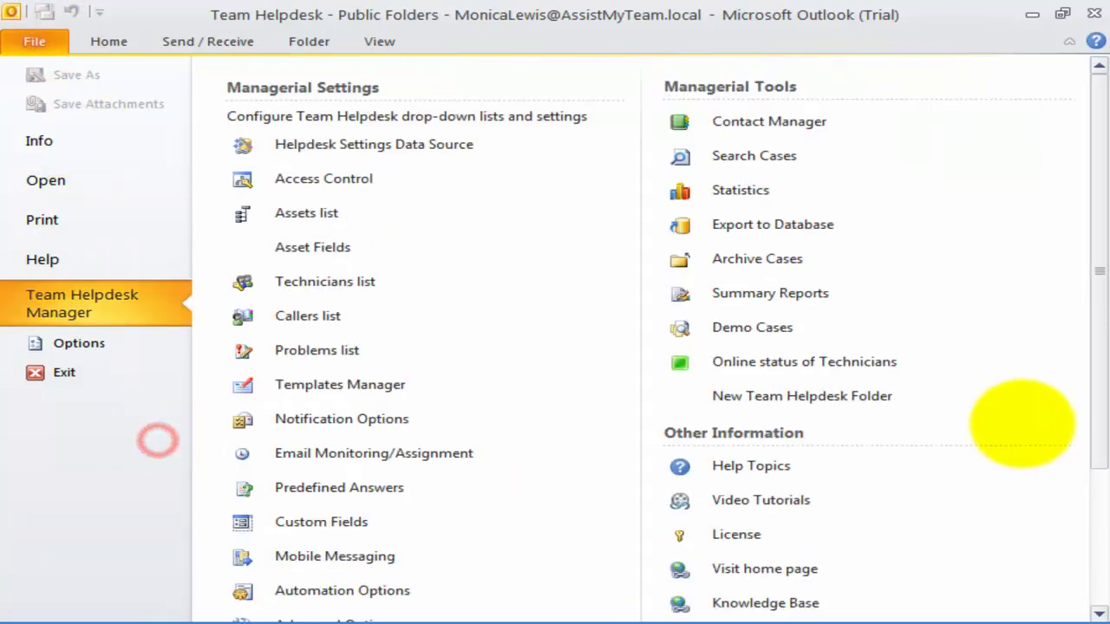
scroll(1099, 336, down, 1)
mouse_move(1100, 337)
mouse_down()
mouse_move(1094, 503)
mouse_move(1094, 353)
mouse_up()
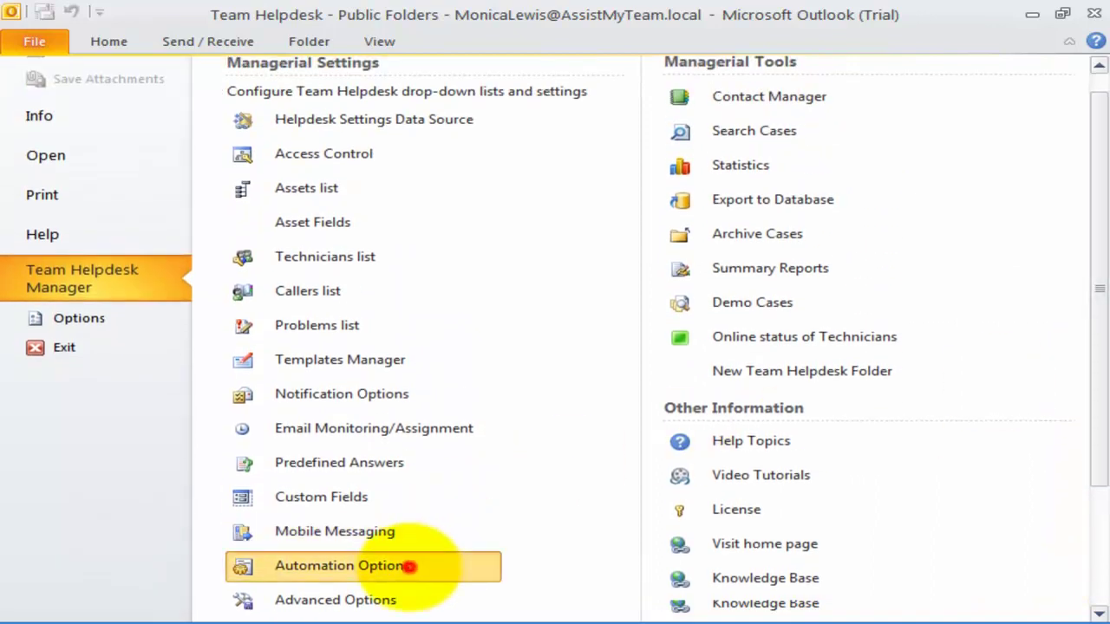
click(408, 565)
click(925, 92)
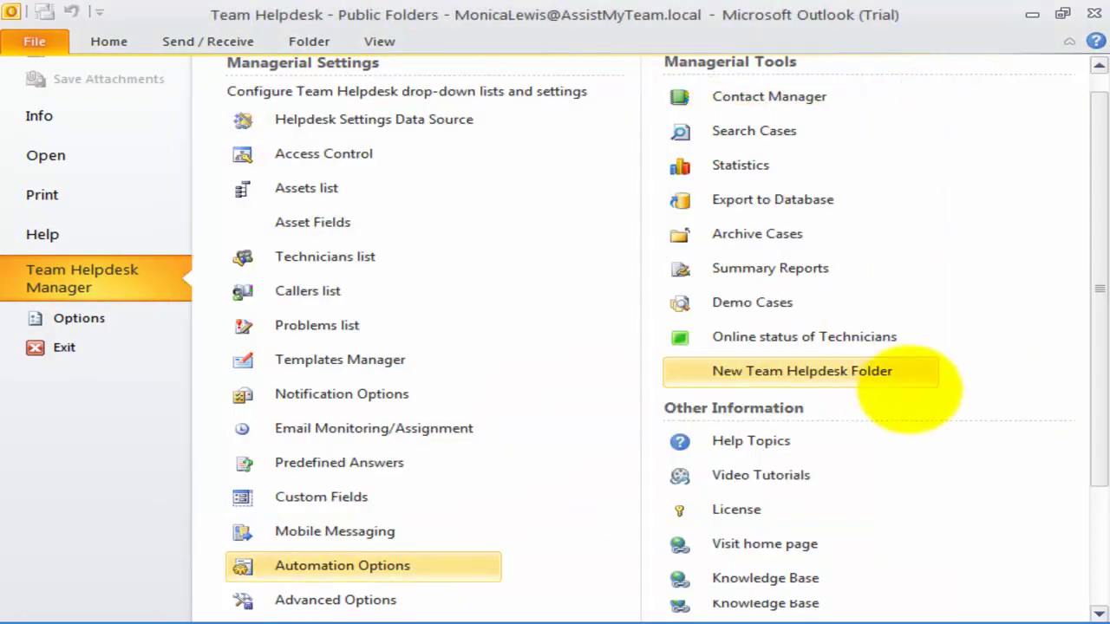
drag(1084, 331, 1090, 477)
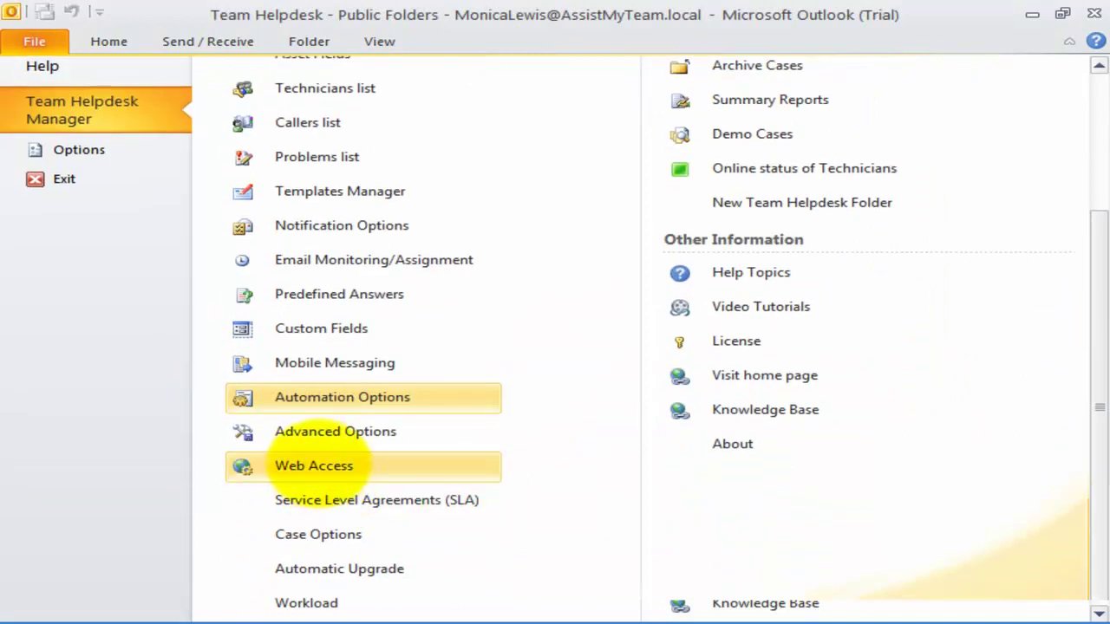
click(318, 463)
click(924, 92)
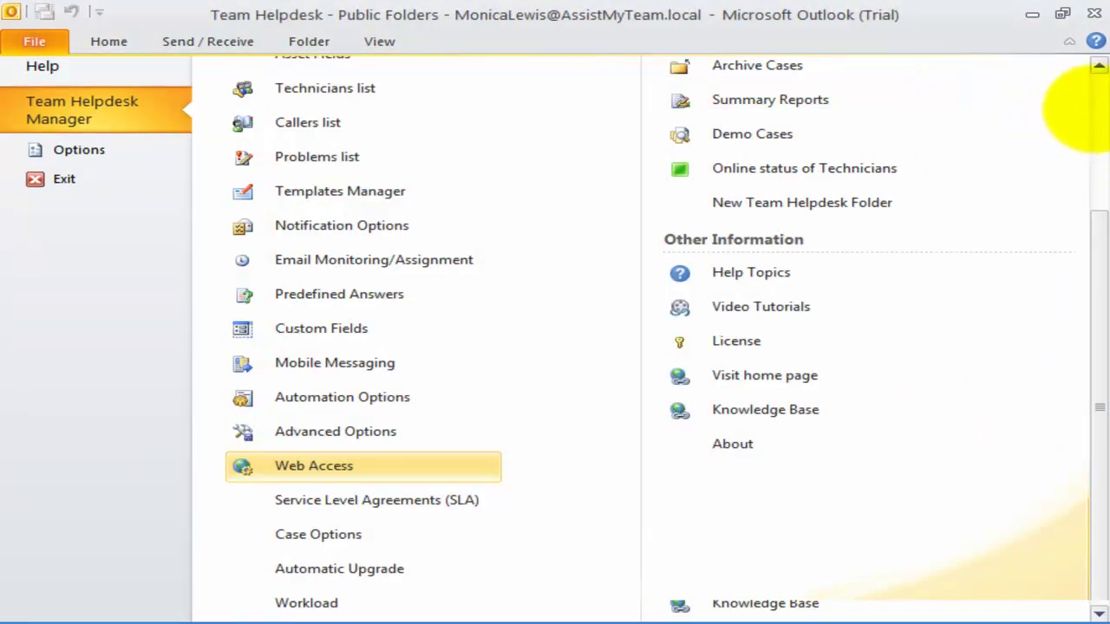
click(1094, 104)
click(338, 179)
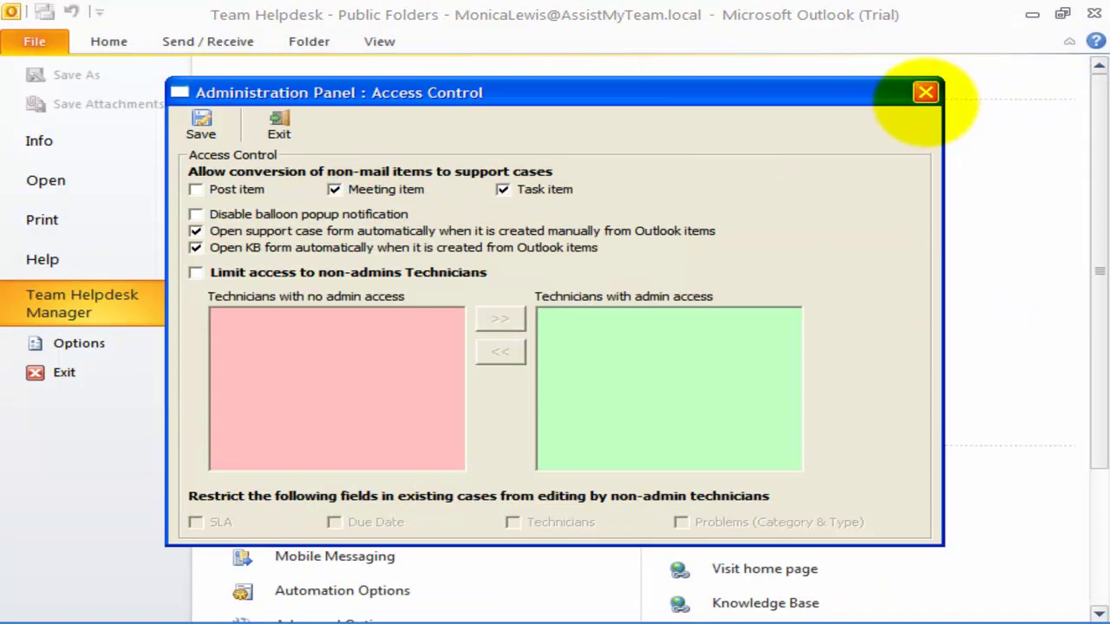
click(925, 92)
- View the technicians, callers, email templates and notification panels, then open Demo Cases
click(38, 488)
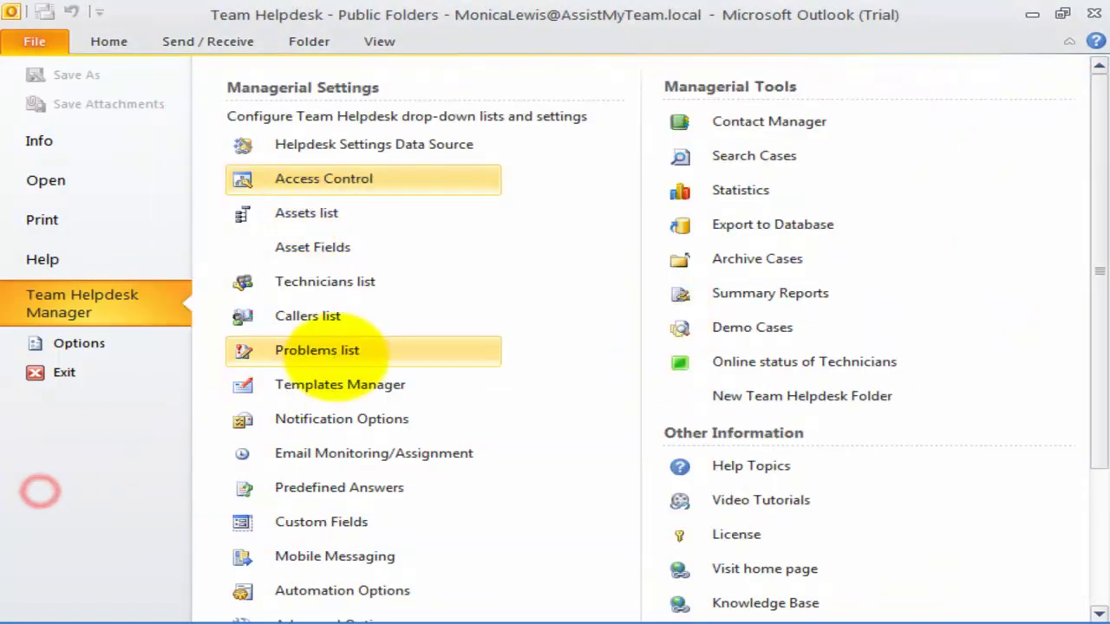
click(368, 285)
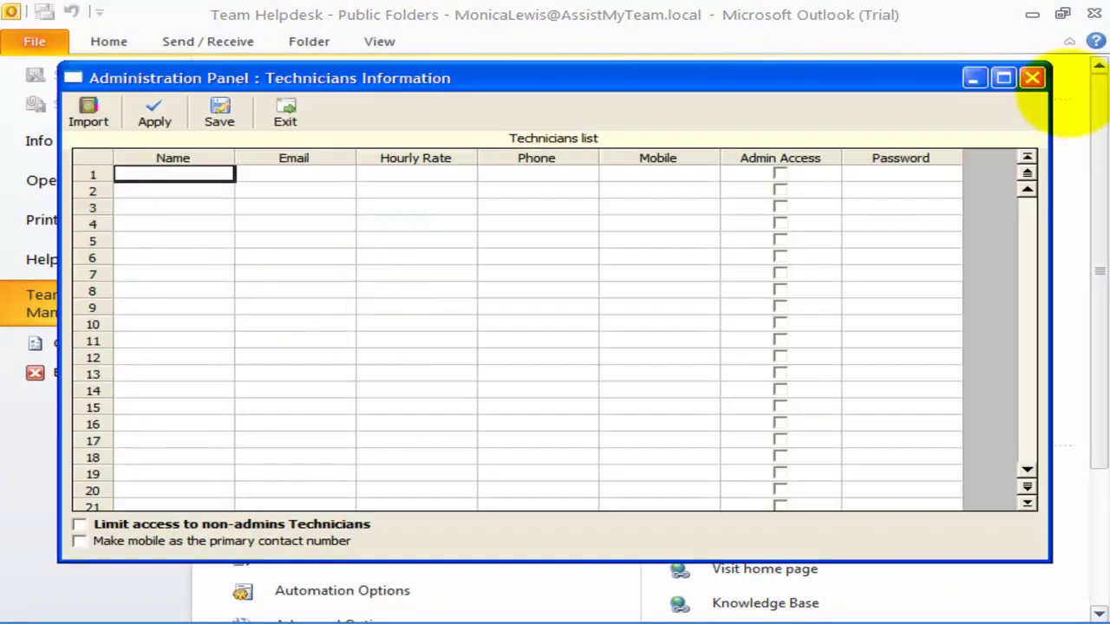
click(1031, 78)
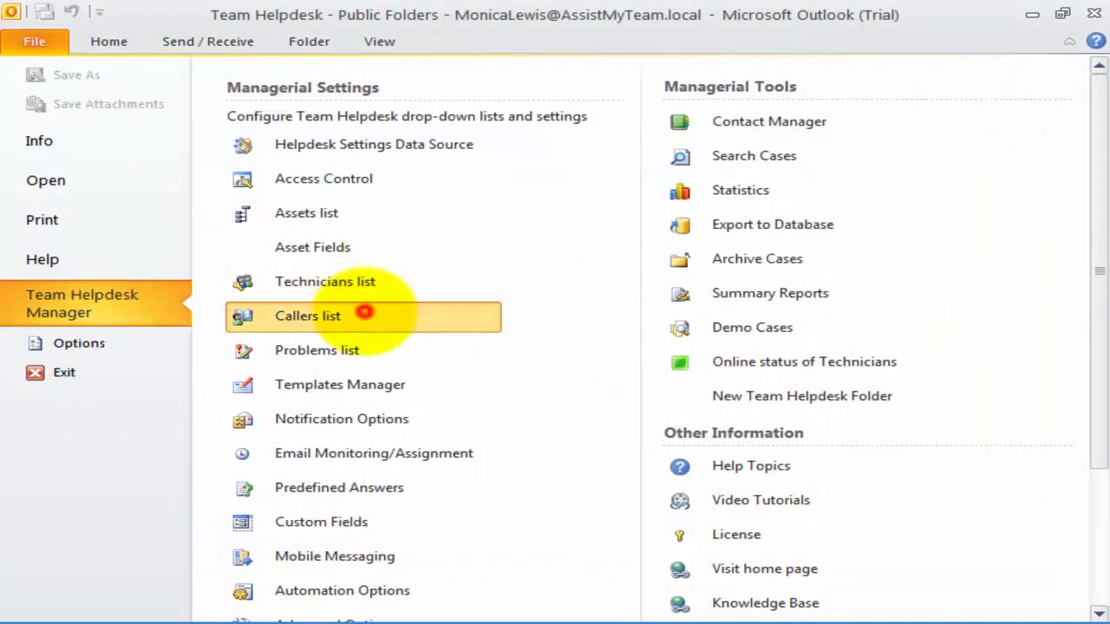
click(364, 313)
click(1032, 78)
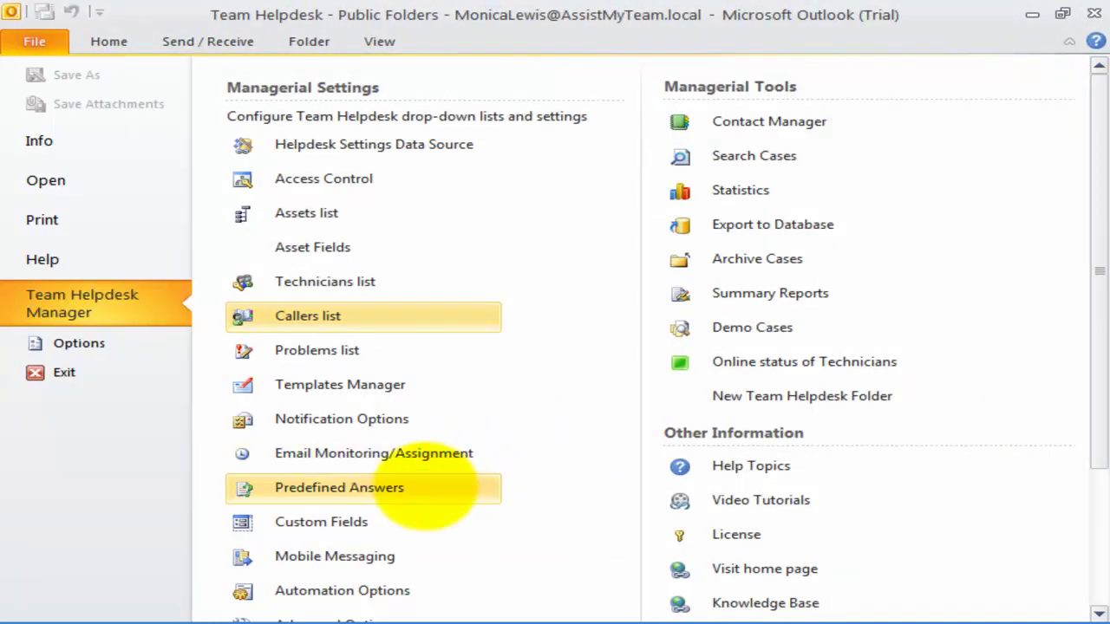
click(425, 487)
click(406, 386)
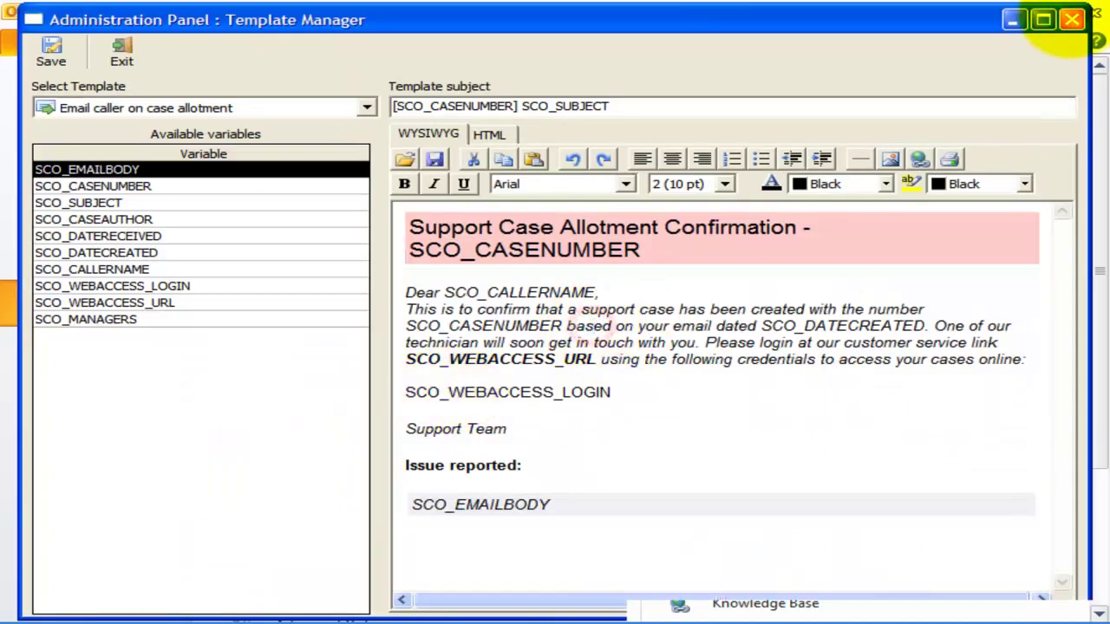
click(1071, 19)
click(382, 409)
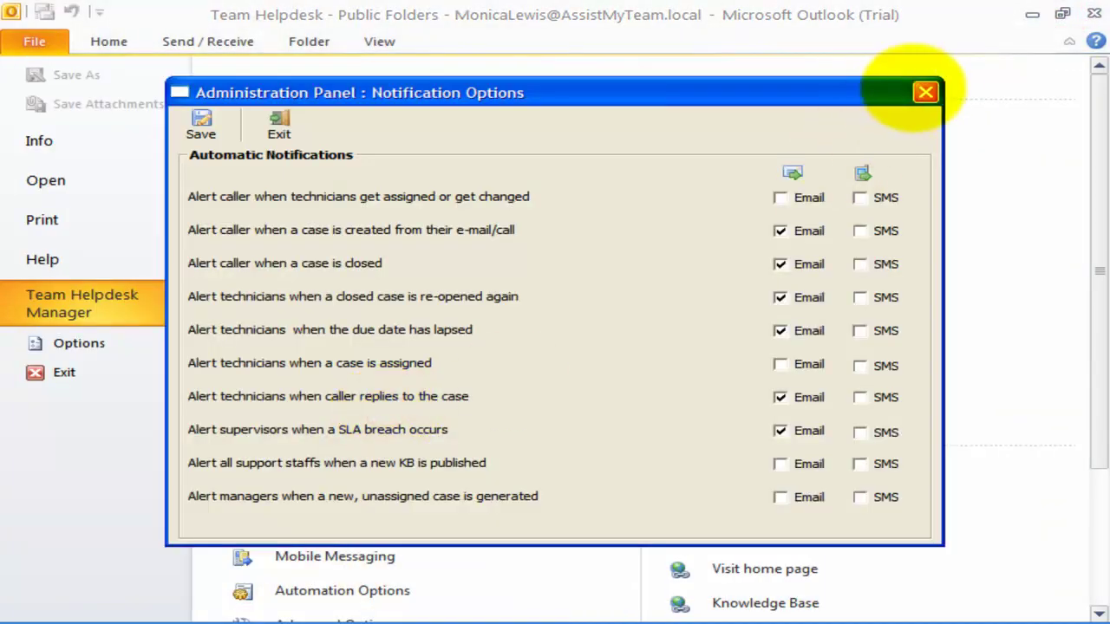
click(925, 90)
click(815, 330)
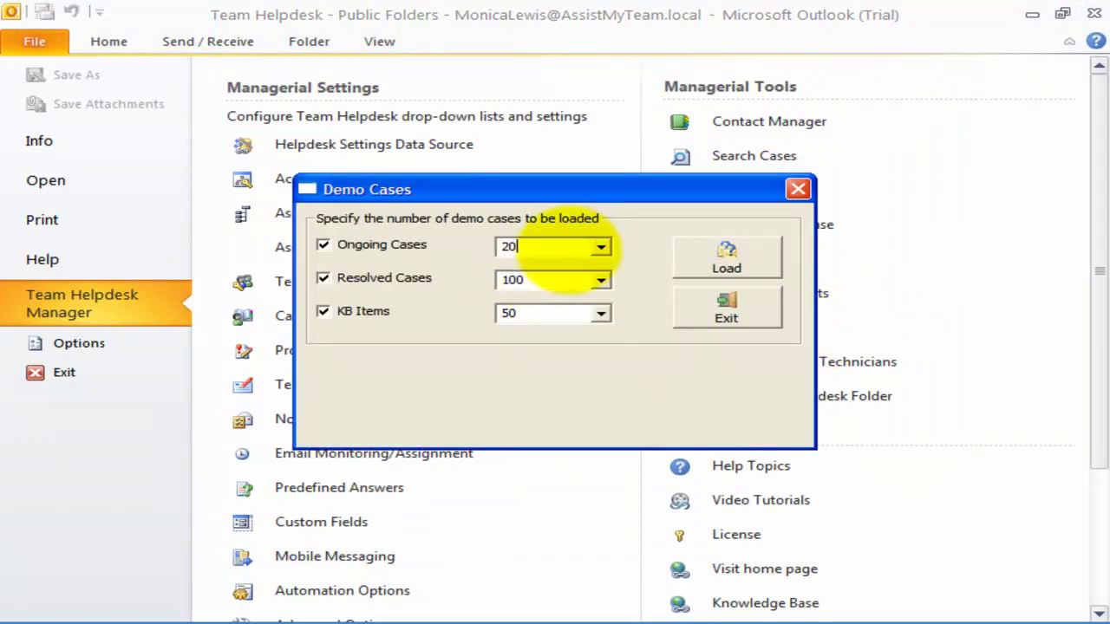
- Load demo data with 20 resolved cases and 20 KB items, replacing existing lists
click(559, 276)
click(542, 310)
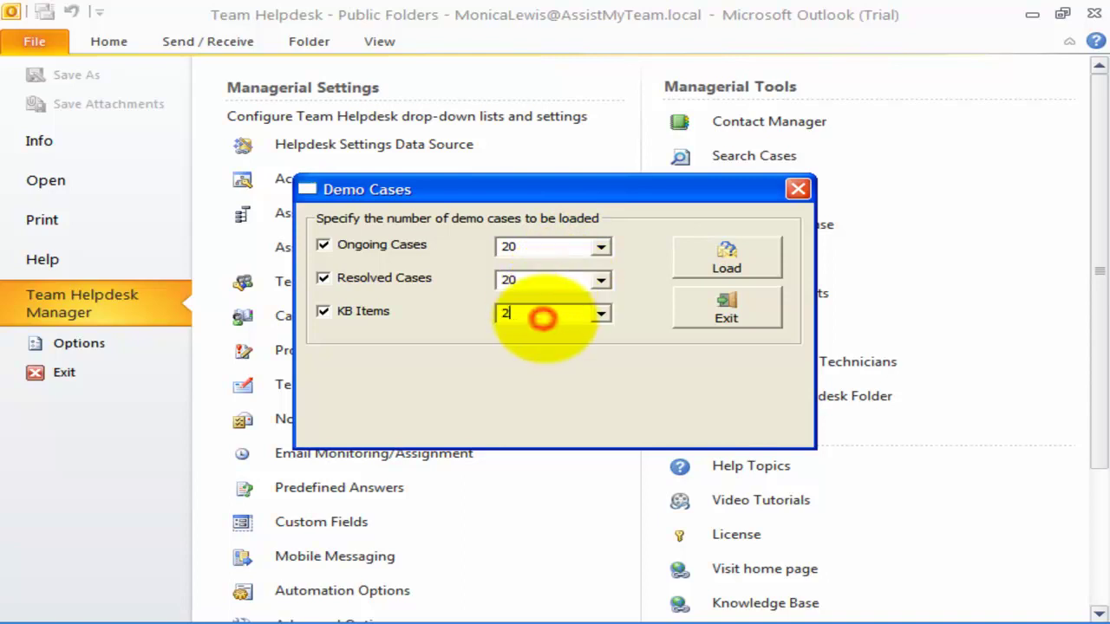
click(725, 258)
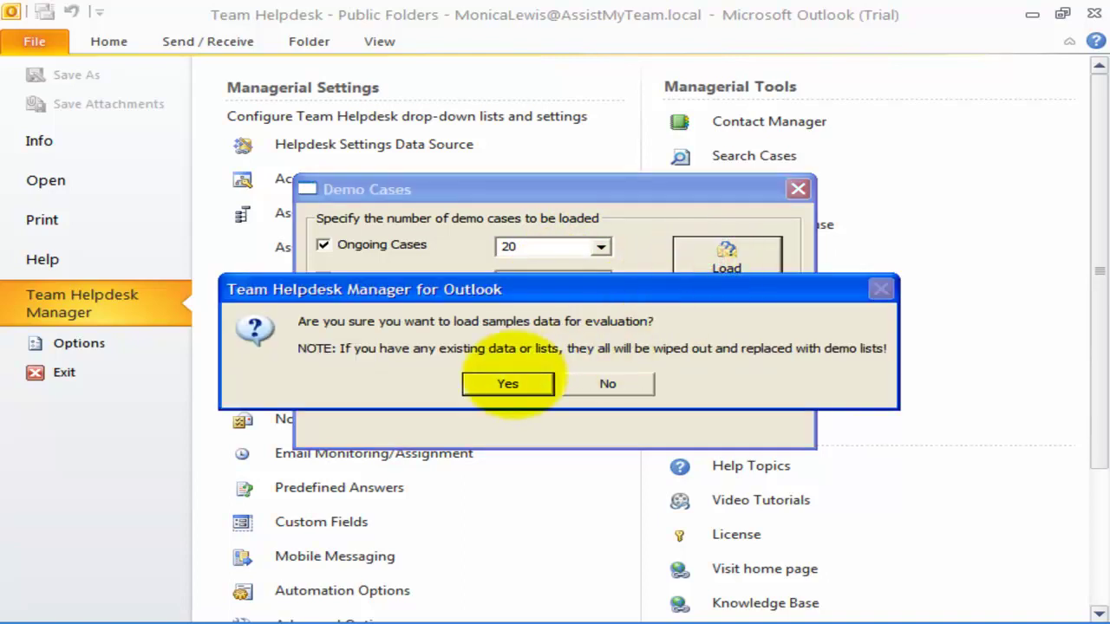
click(508, 380)
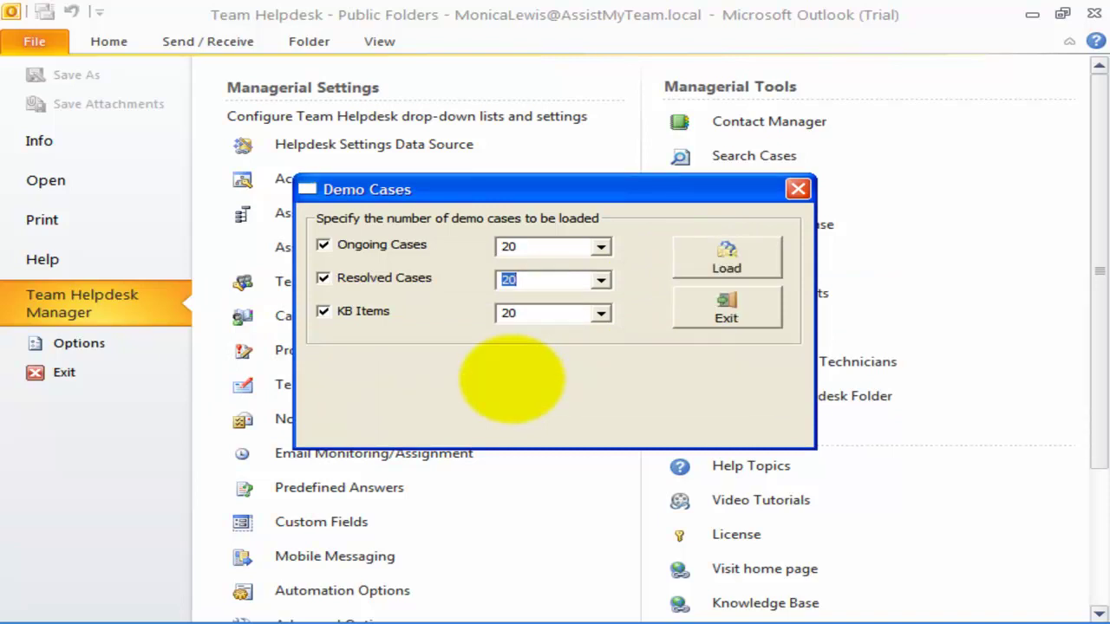
click(725, 305)
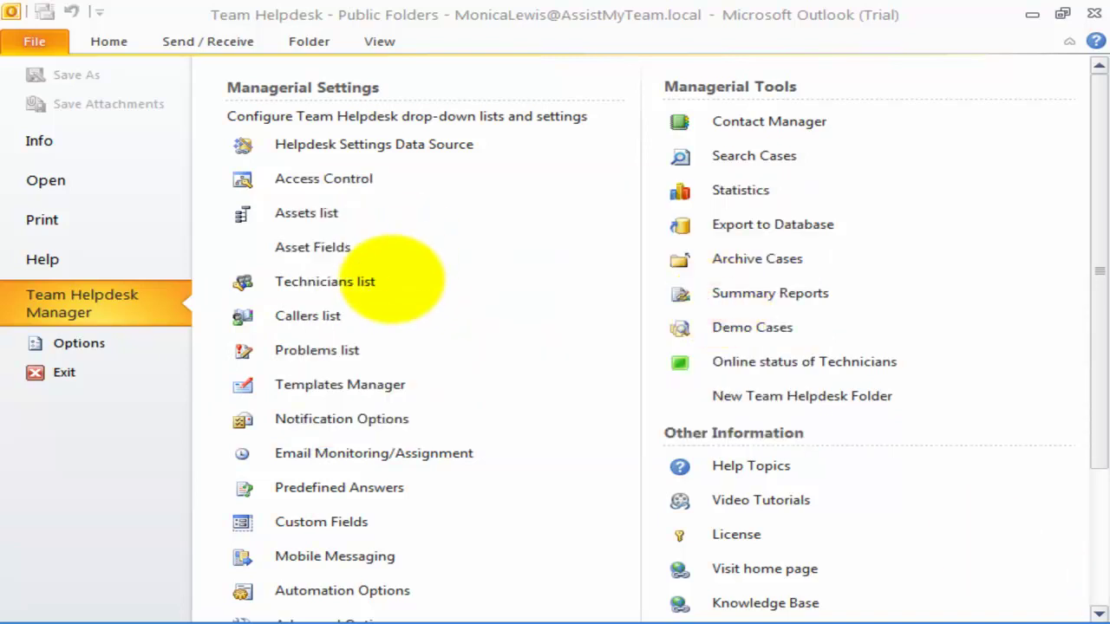
- Open the technicians list maximized and select the first technicians' names and emails
click(394, 285)
click(360, 287)
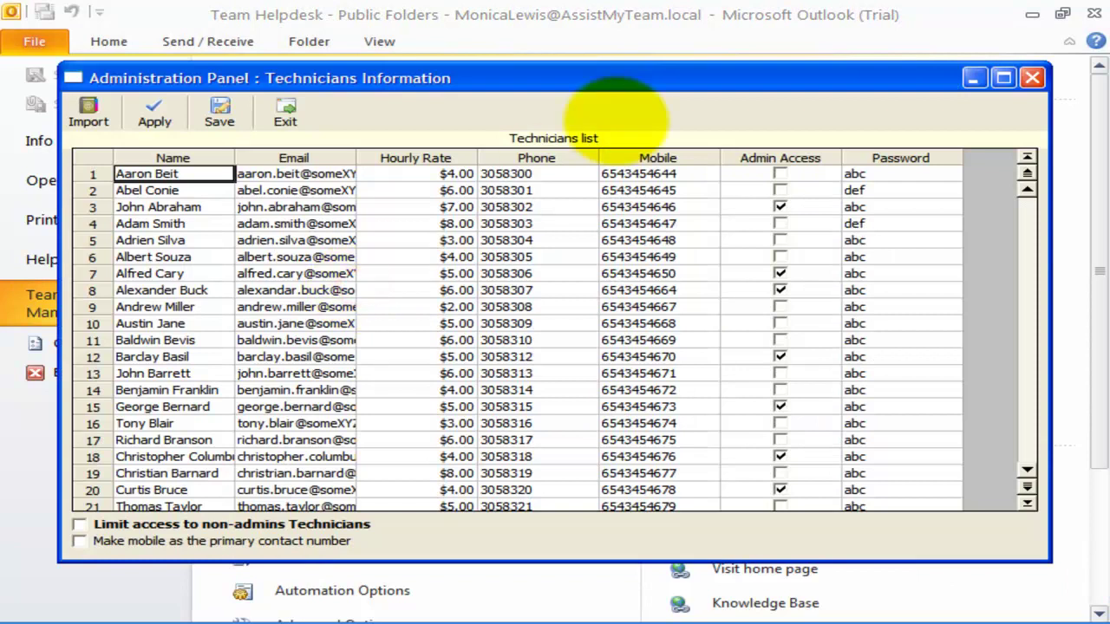
double_click(630, 78)
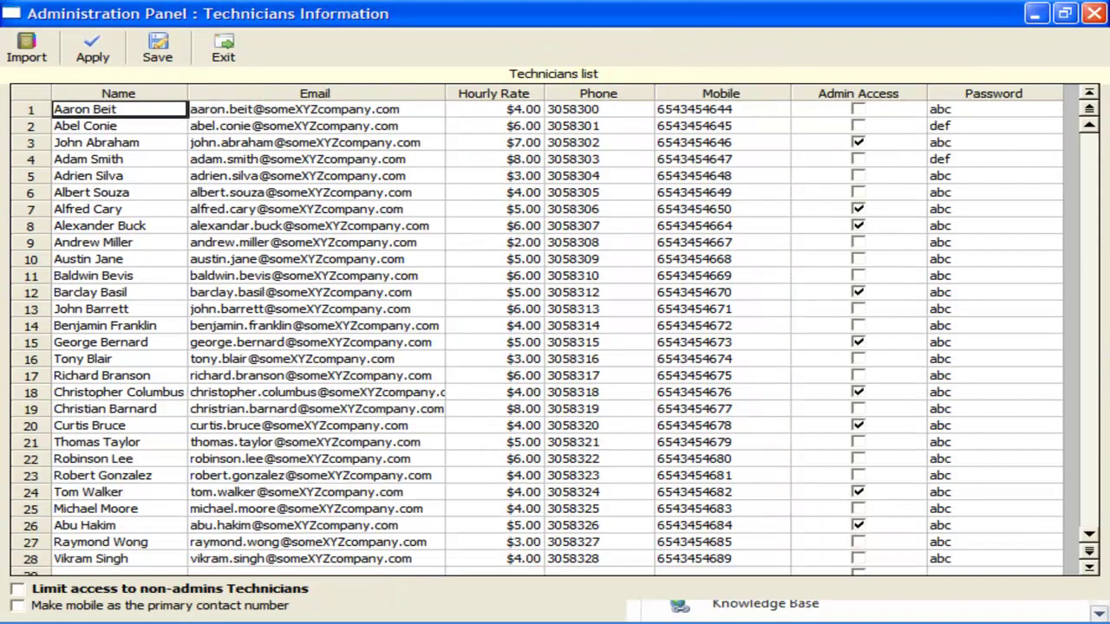
click(314, 408)
click(130, 138)
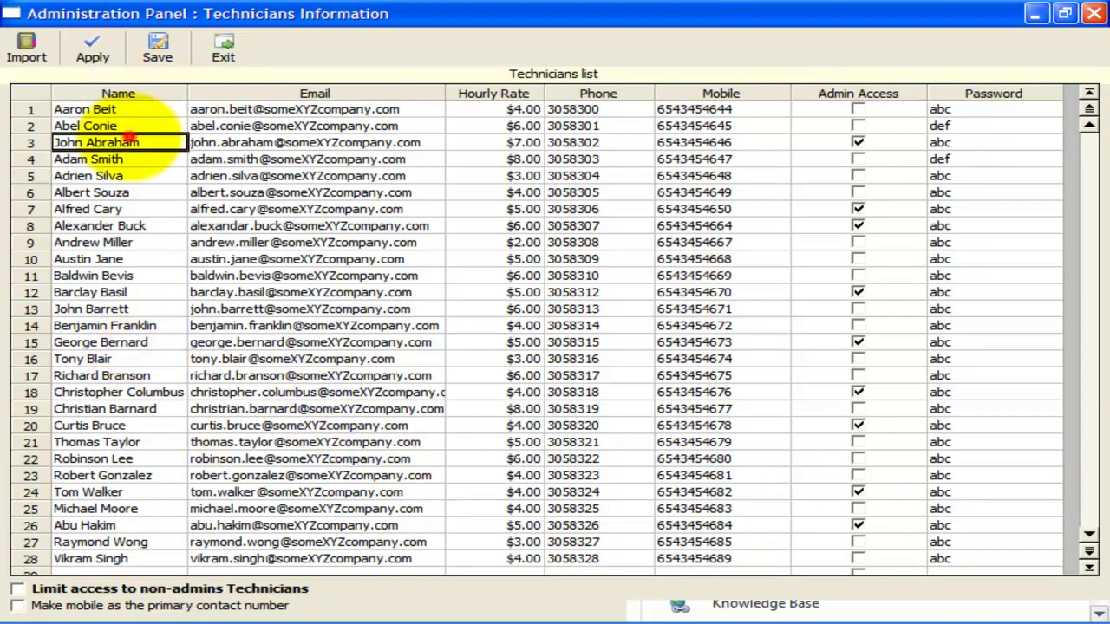
click(286, 125)
drag(87, 110, 309, 110)
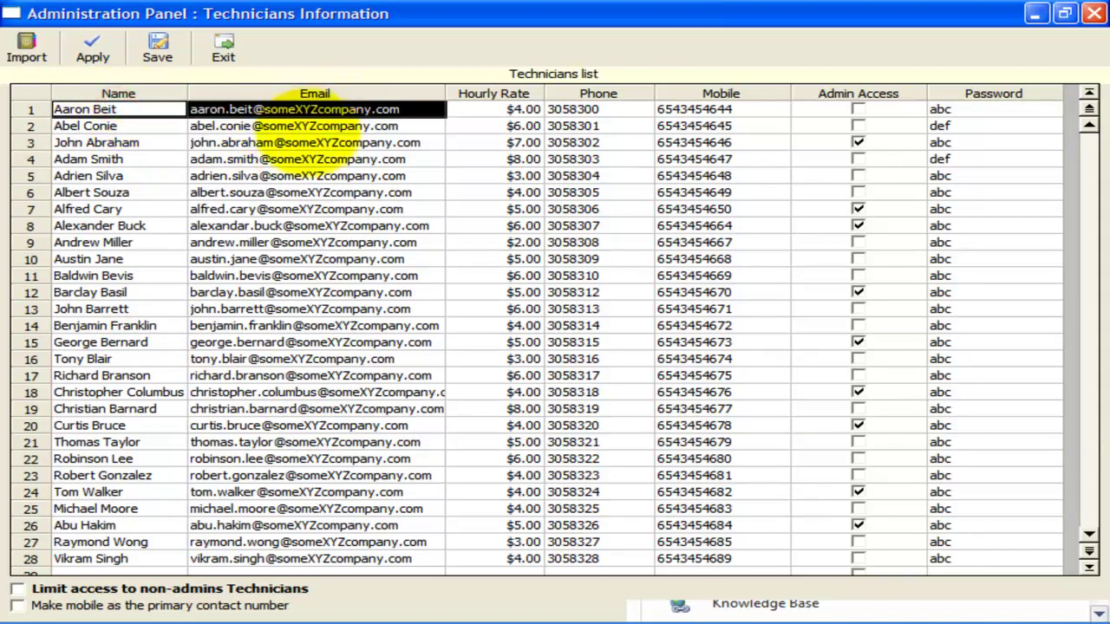
- Inspect the technicians' email, phone and mobile cells, then bring up Pick Users
click(304, 142)
click(299, 160)
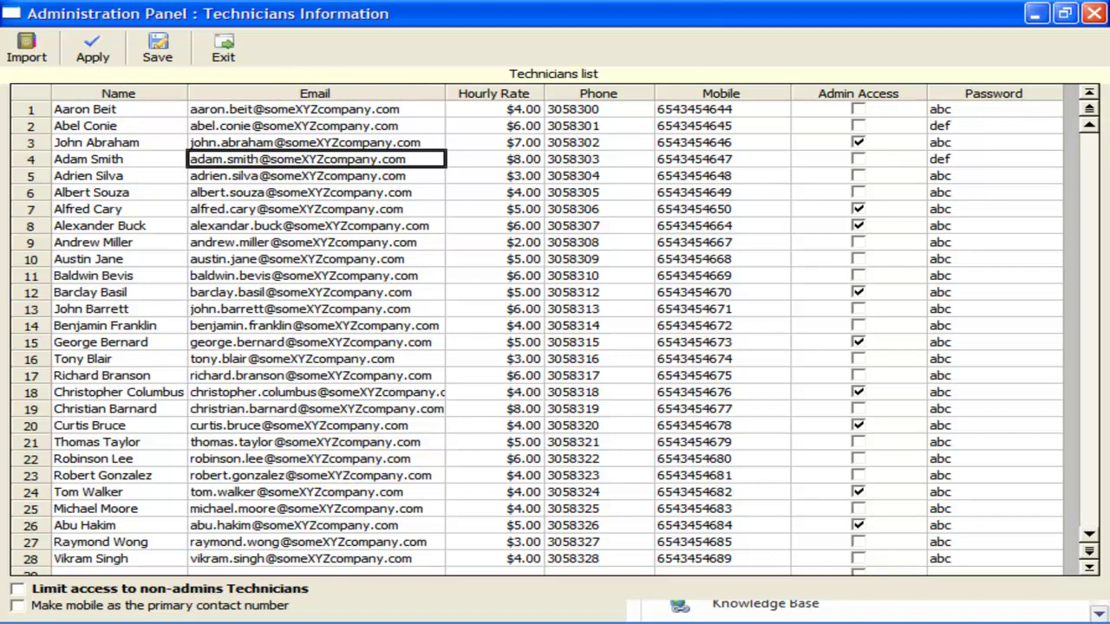
click(603, 142)
click(607, 126)
click(607, 109)
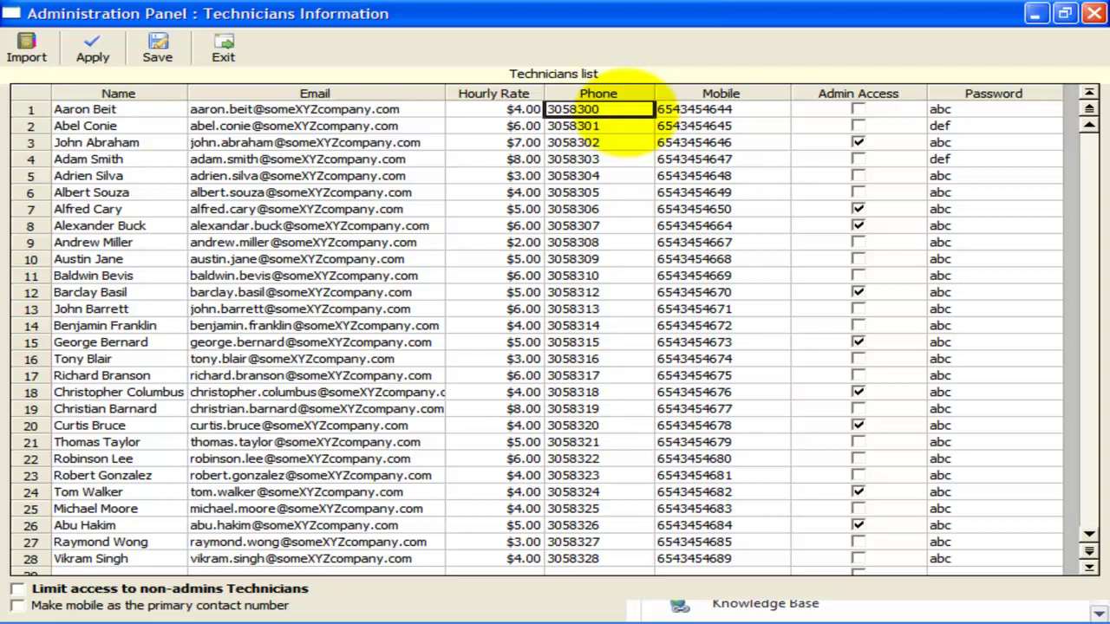
double_click(694, 110)
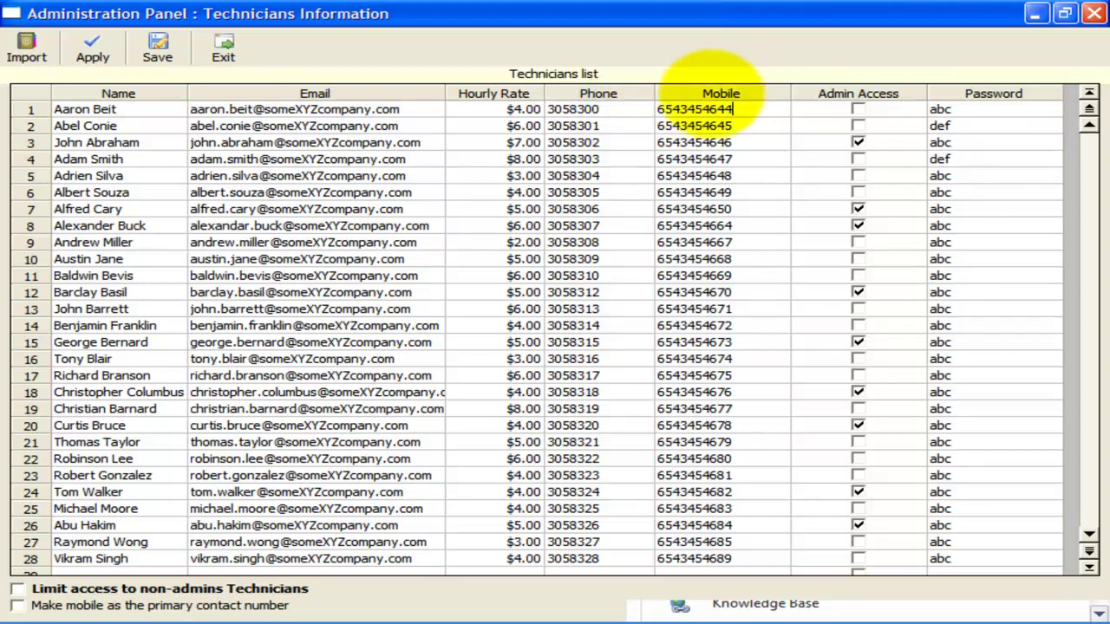
double_click(693, 109)
click(691, 111)
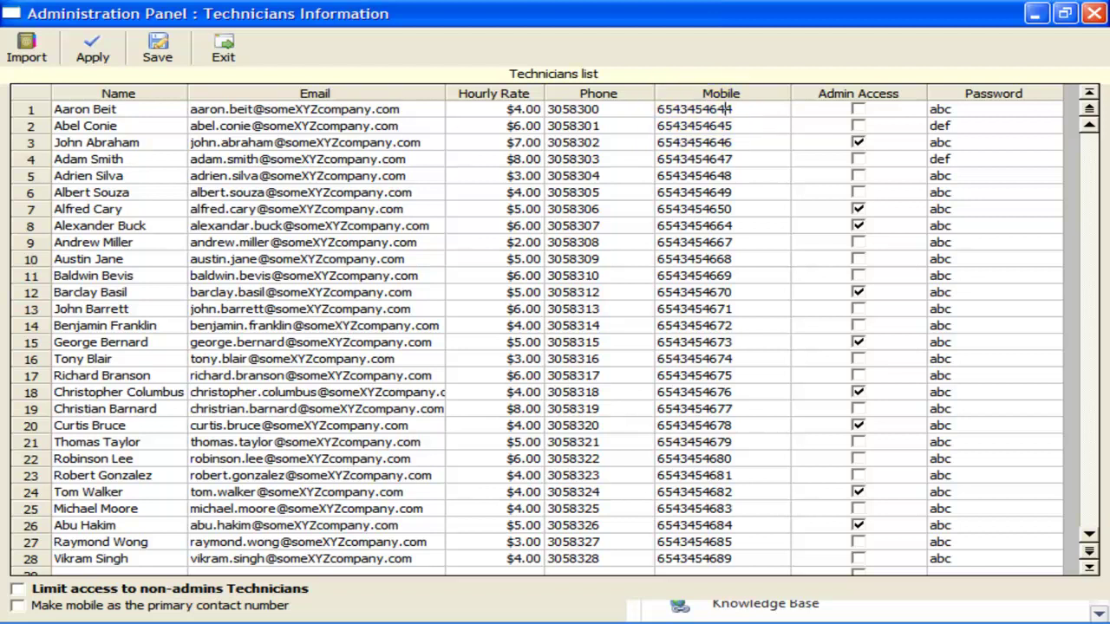
click(551, 7)
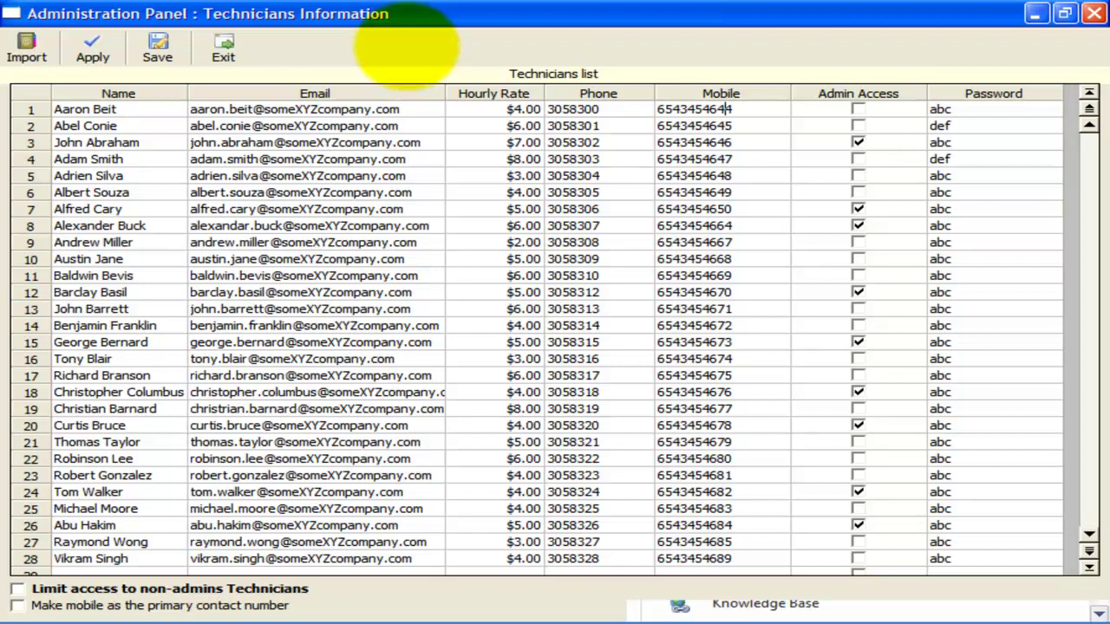
click(406, 45)
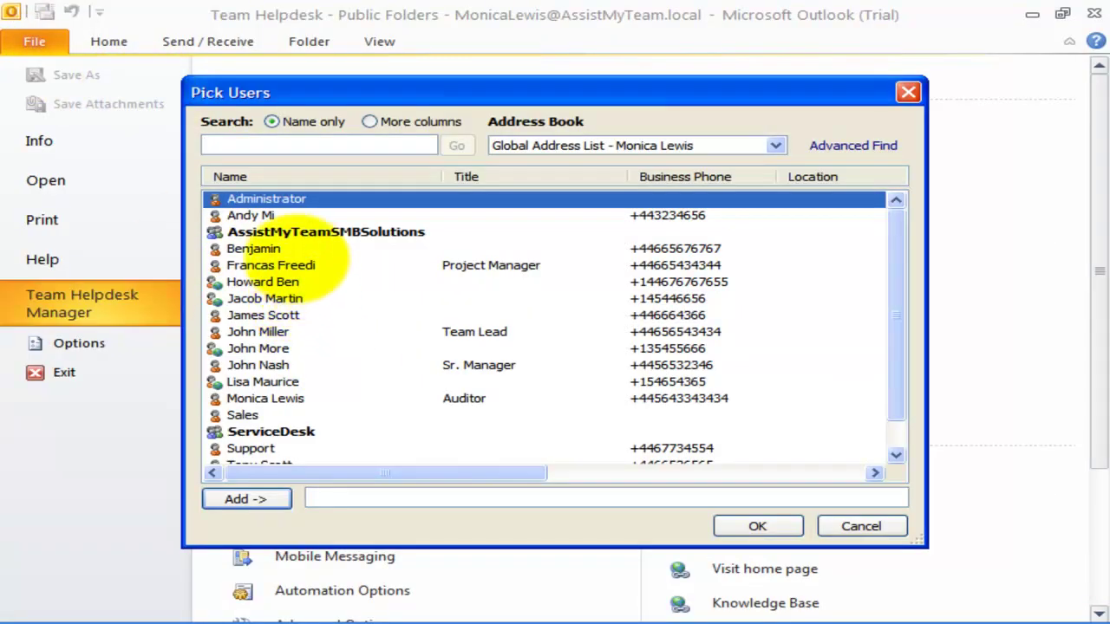
- Pick five Global Address List users and add them as technicians 29–33
click(305, 266)
click(252, 498)
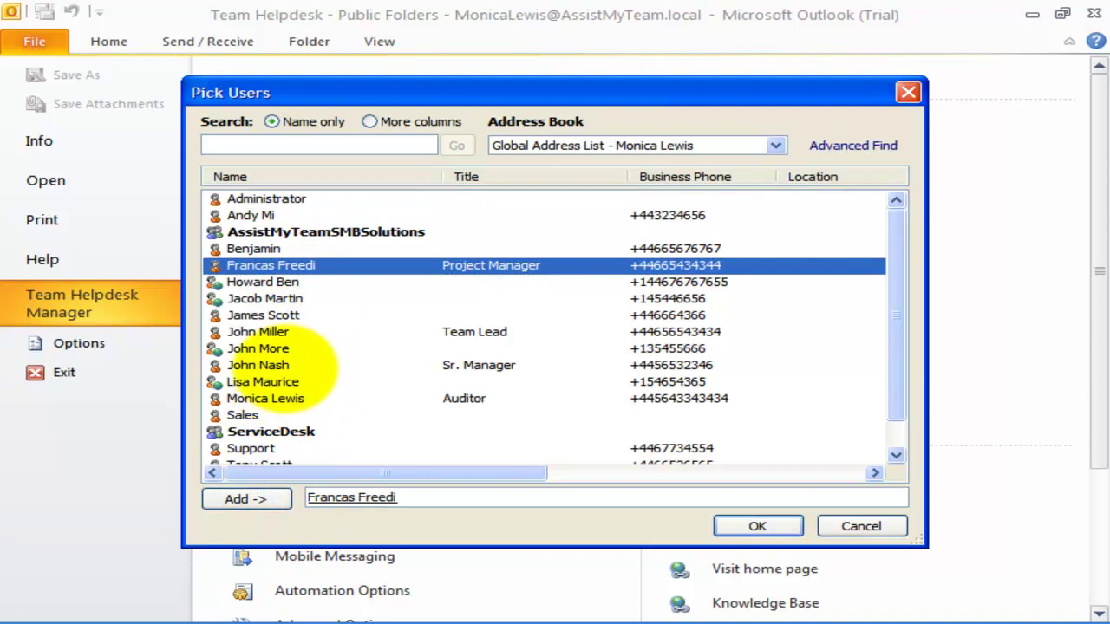
click(286, 365)
click(254, 499)
click(308, 398)
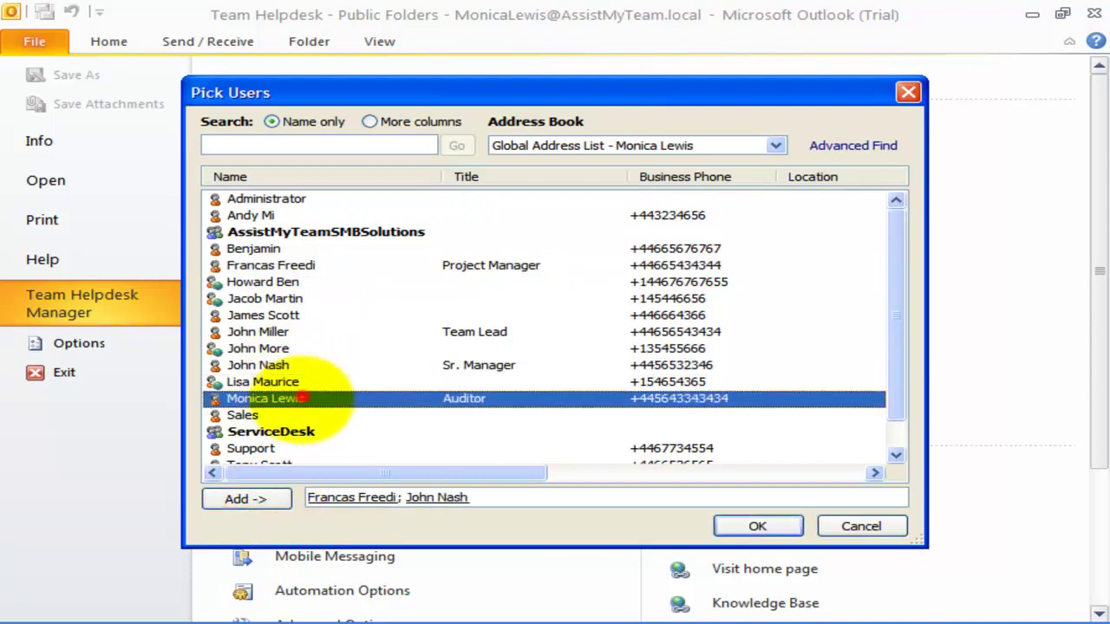
click(268, 498)
click(896, 447)
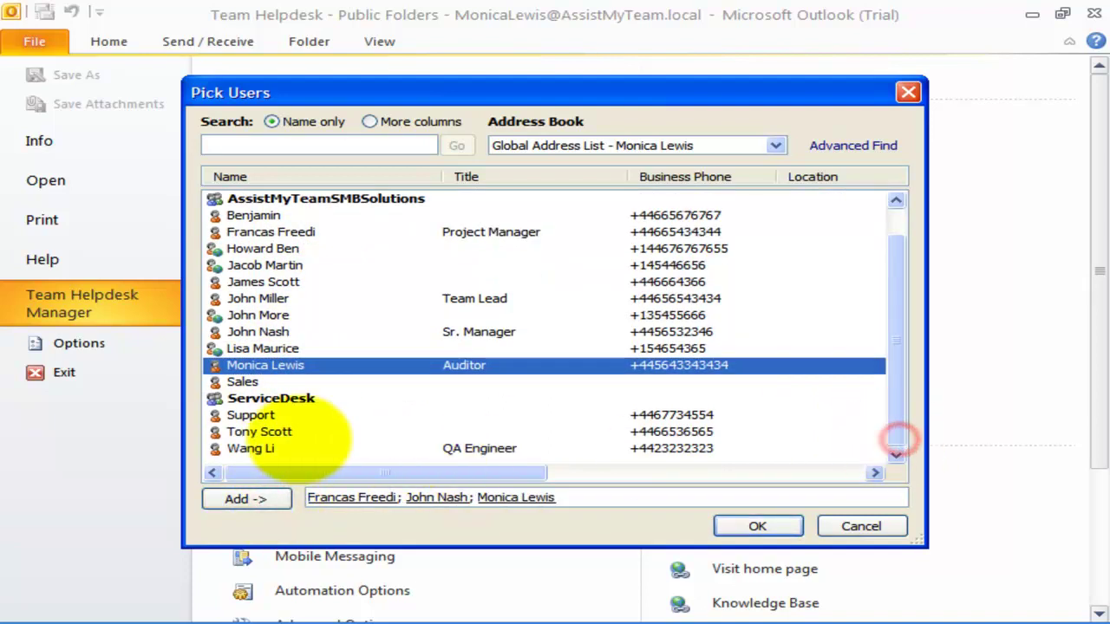
click(256, 415)
click(260, 431)
click(271, 498)
click(260, 298)
click(251, 498)
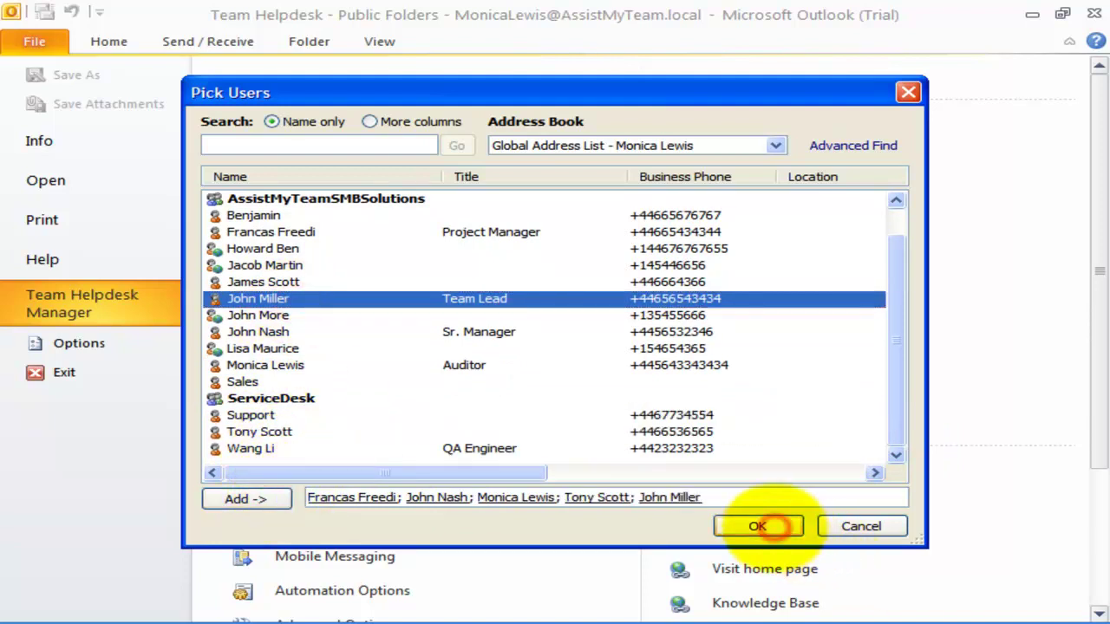
click(757, 526)
scroll(651, 385, down, 4)
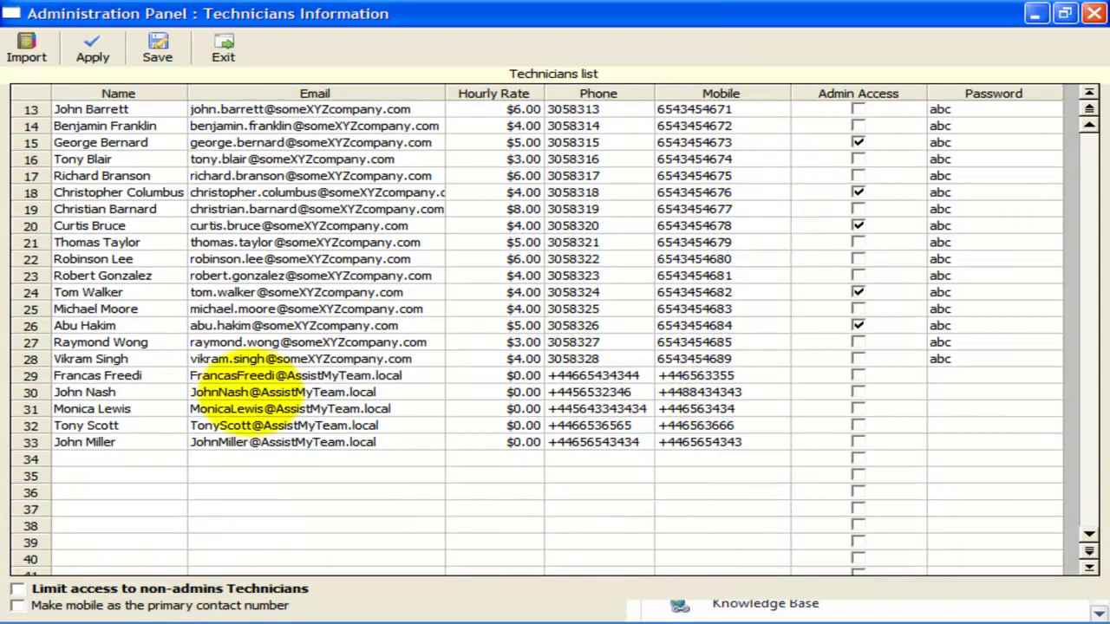
- Grant admin access to technician rows 28, 29, 31, 32 and 33
drag(71, 372, 755, 453)
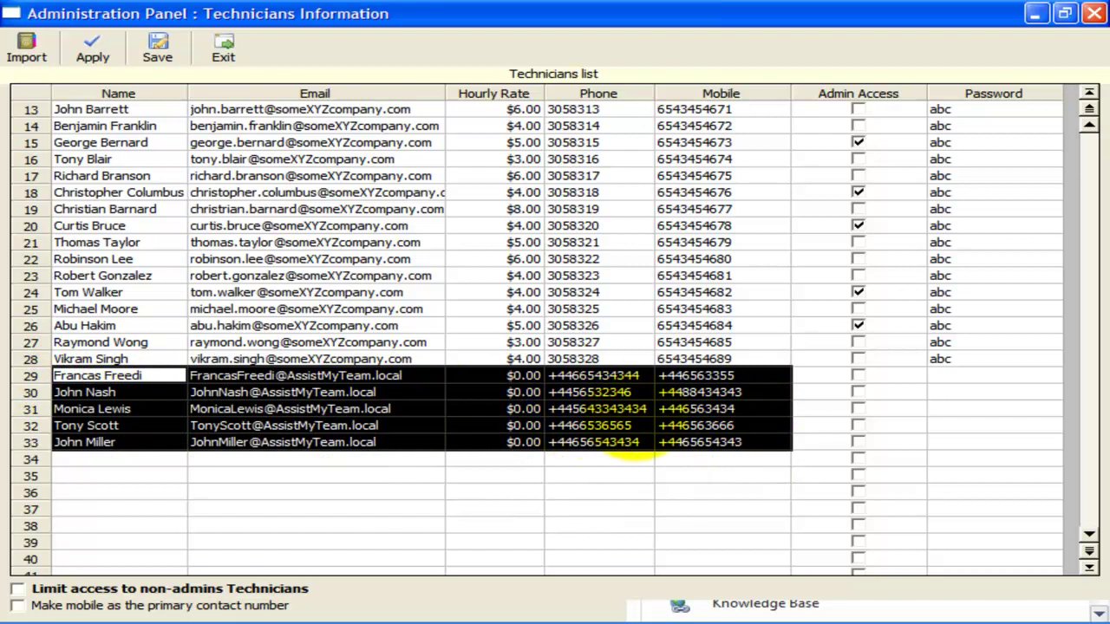
click(856, 442)
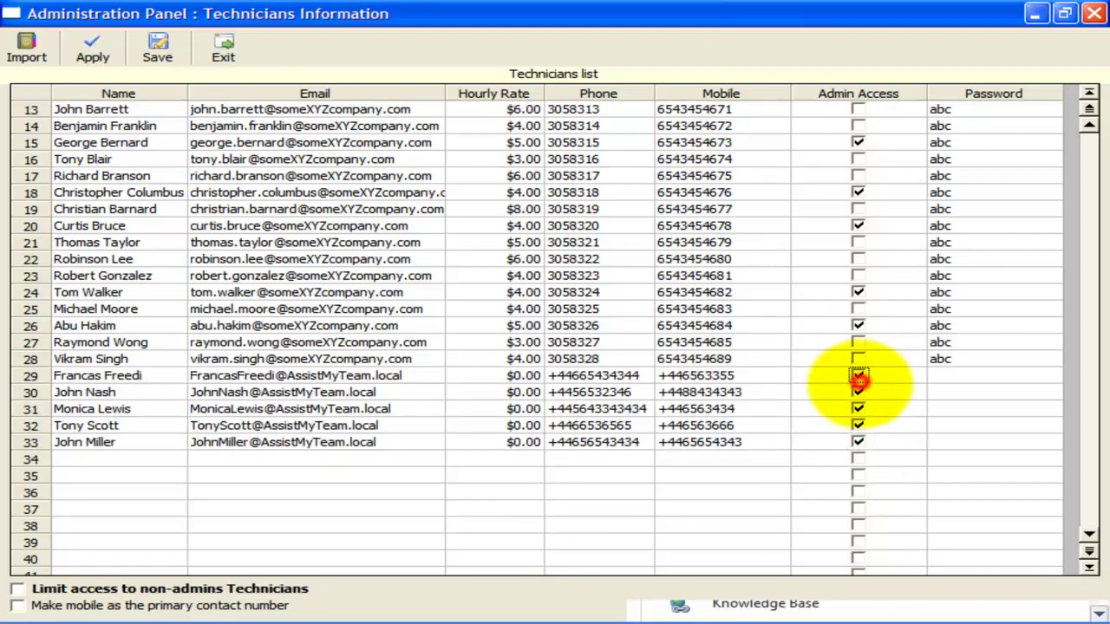
click(857, 392)
click(857, 425)
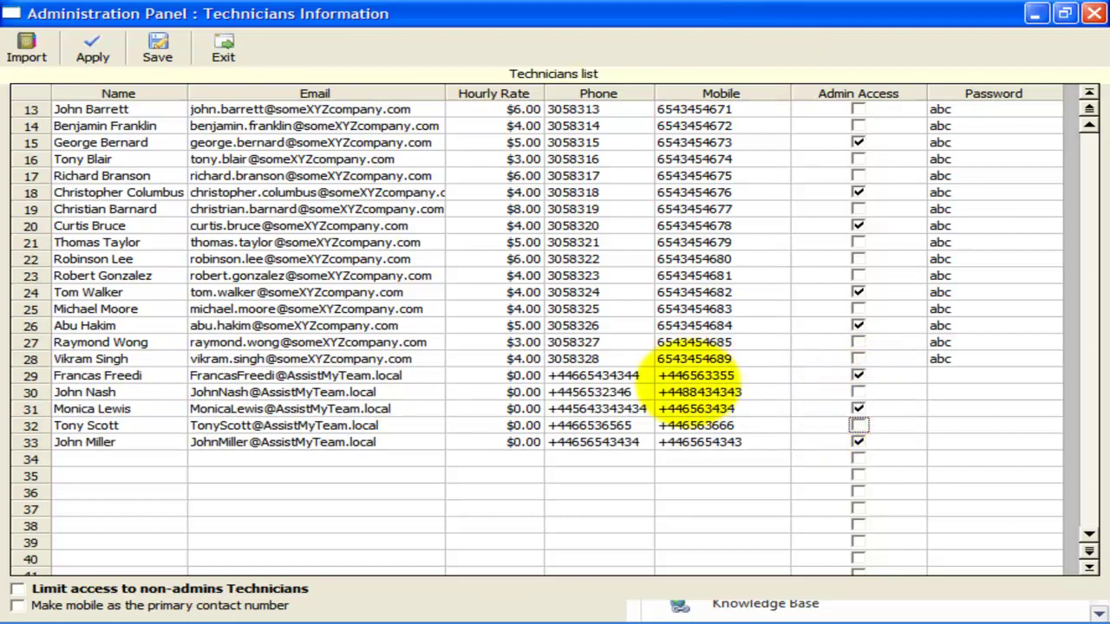
click(857, 425)
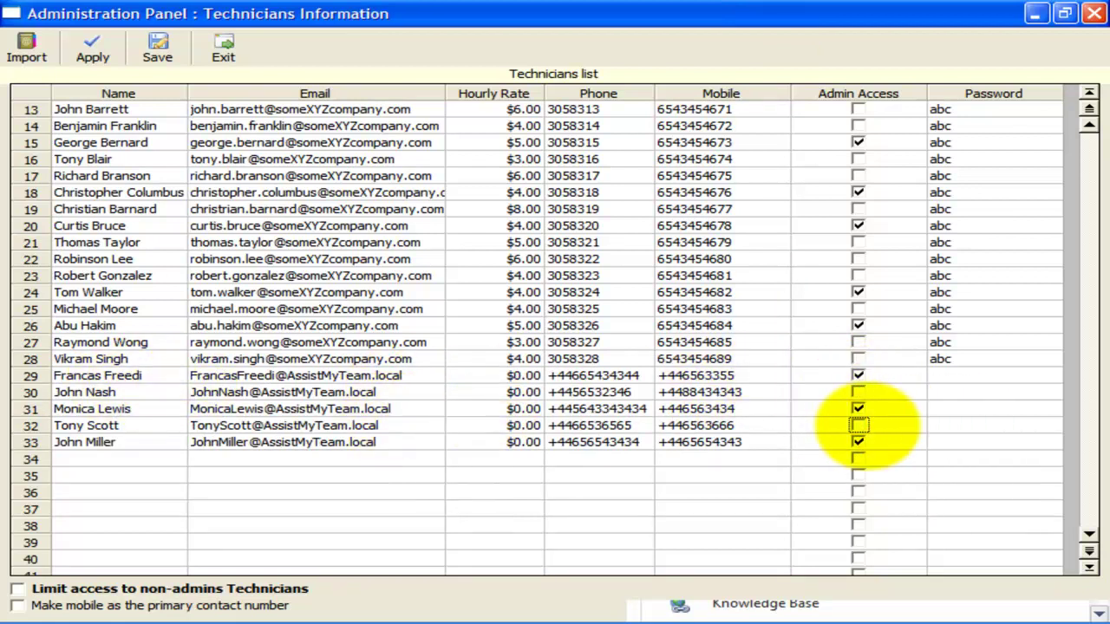
click(858, 359)
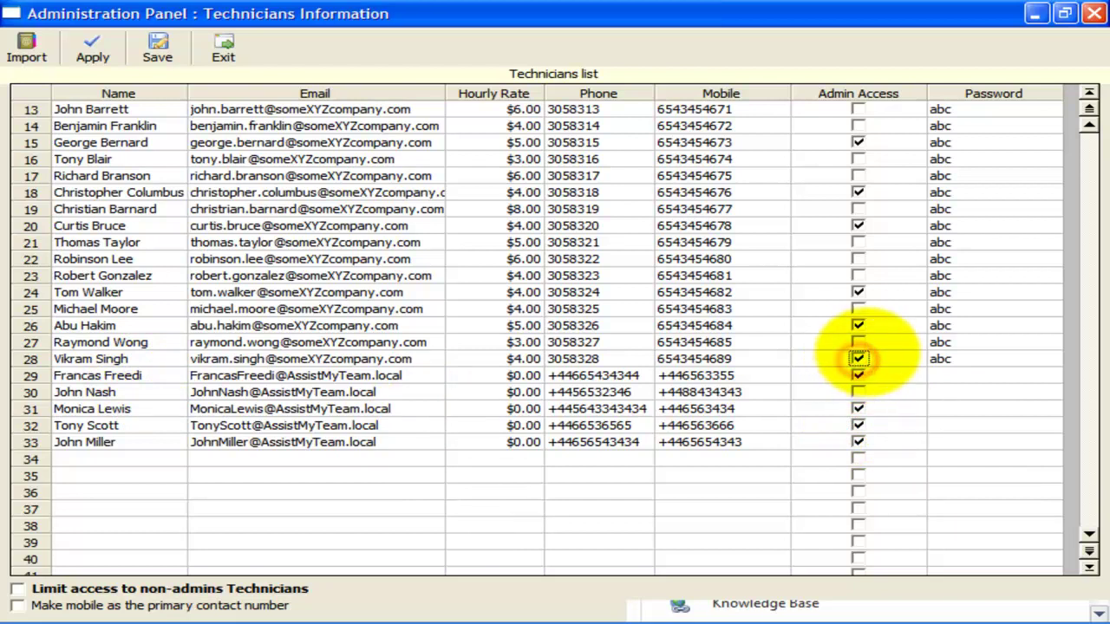
- Enter passwords for technicians 29–33 and save the technicians list
click(978, 377)
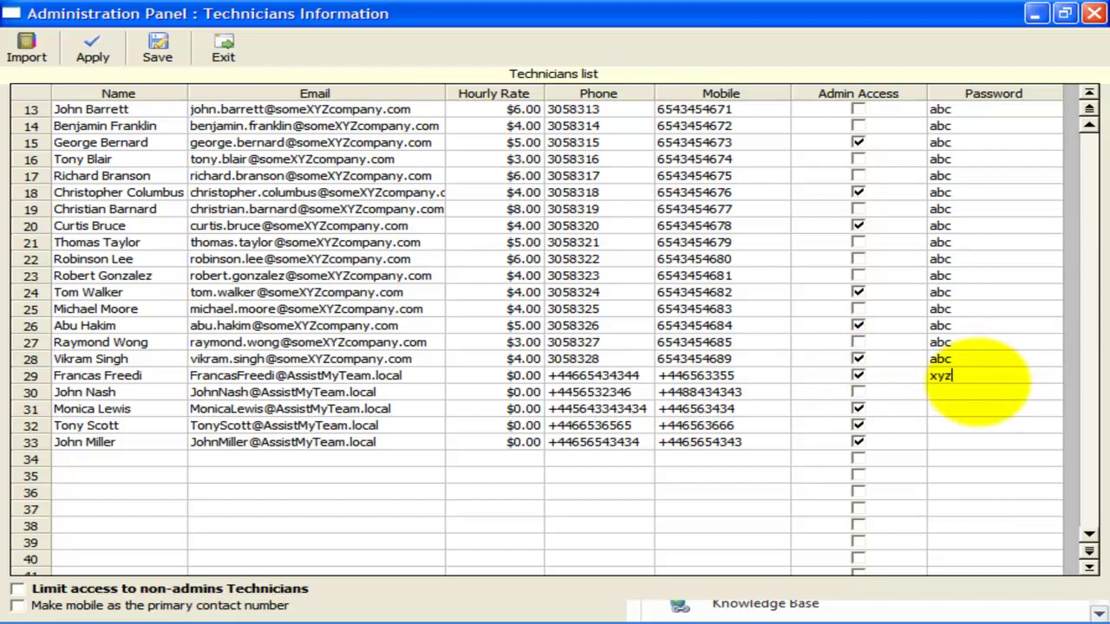
click(978, 391)
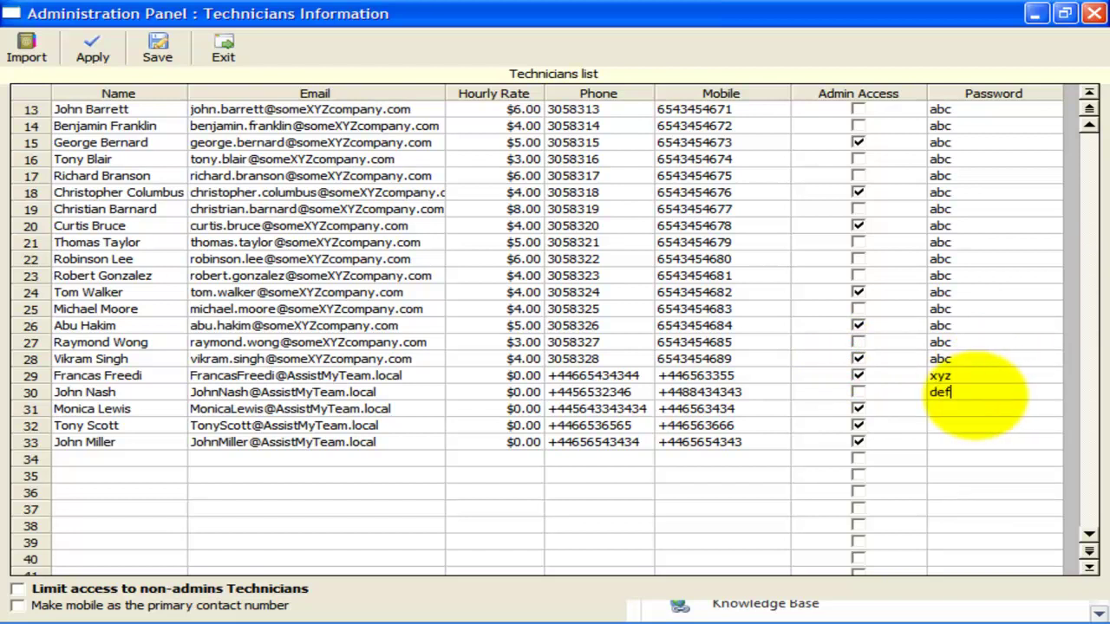
click(973, 411)
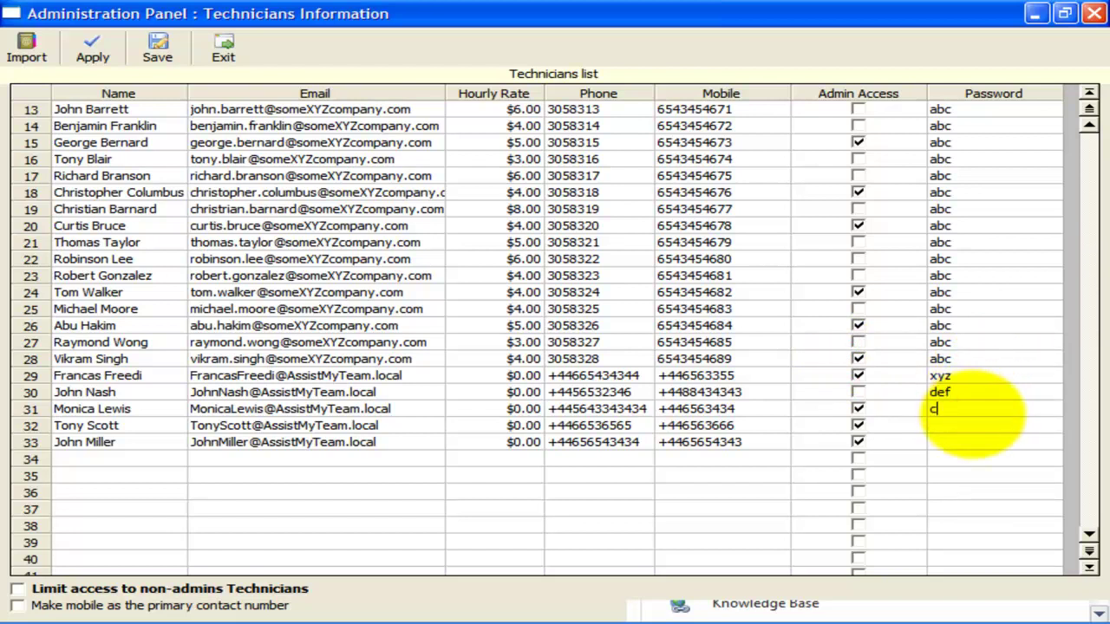
click(971, 425)
text(xyz)
click(962, 442)
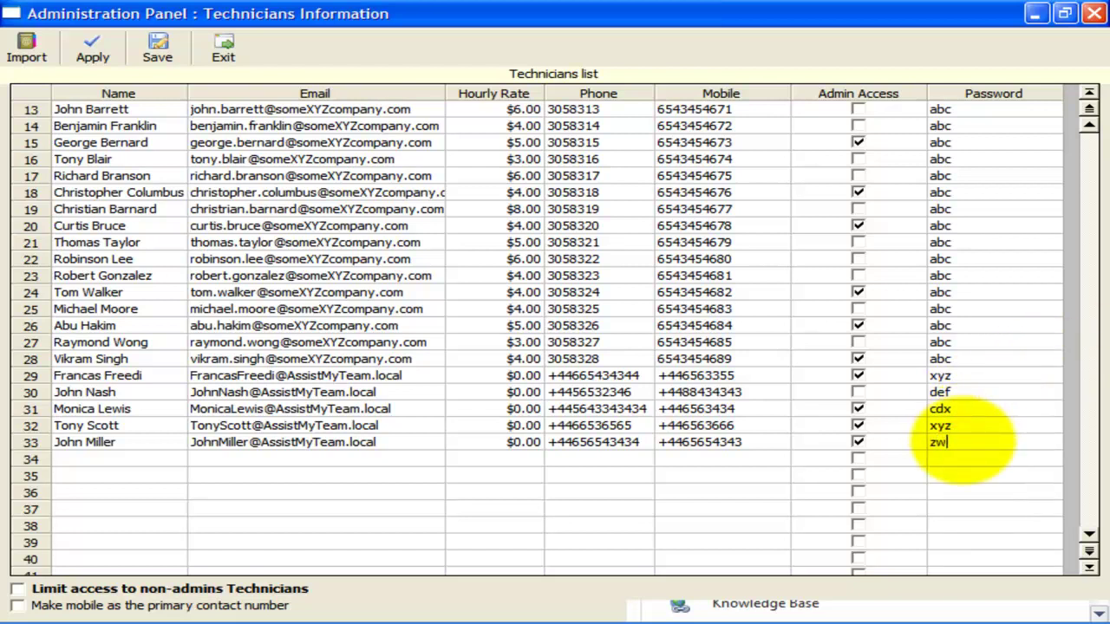
click(980, 425)
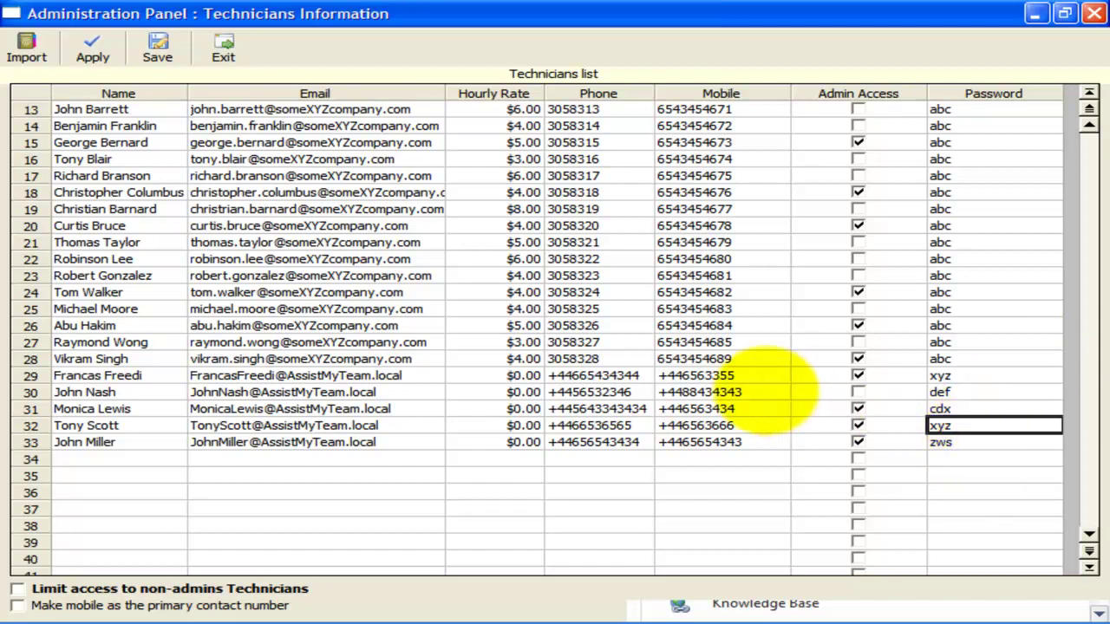
click(767, 392)
click(163, 47)
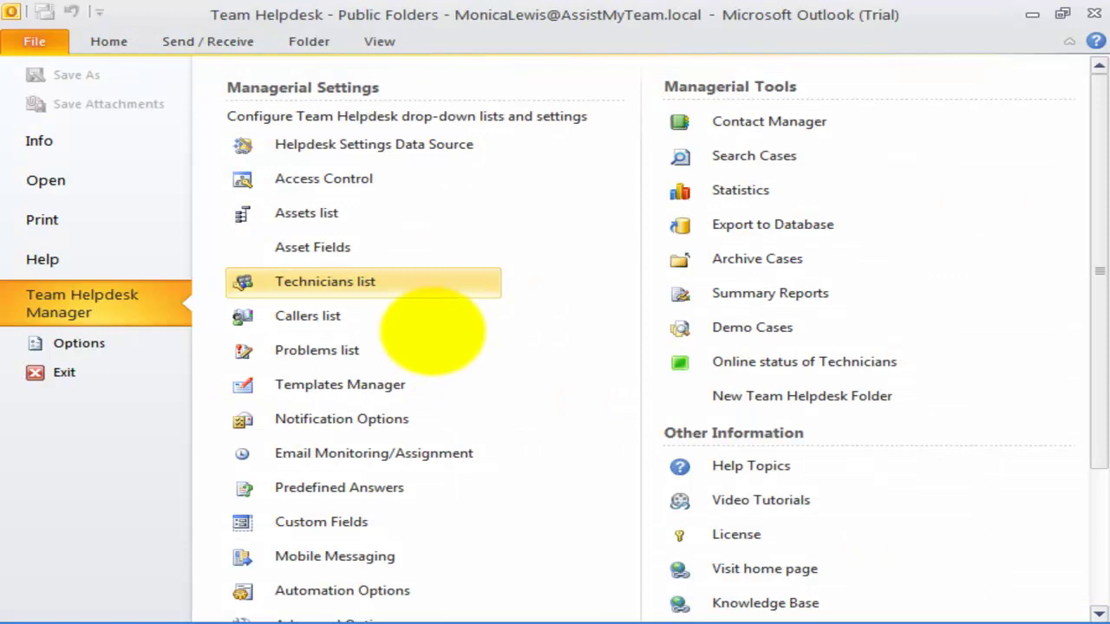
- Open the Callers list full-screen and widen the Email column to show full addresses
click(428, 321)
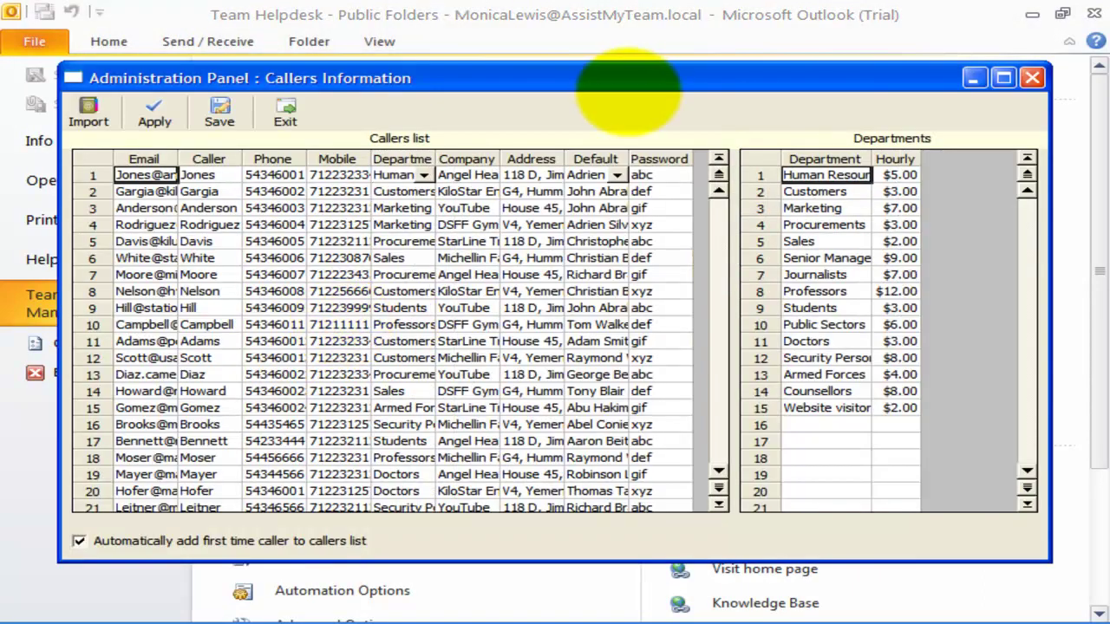
double_click(632, 82)
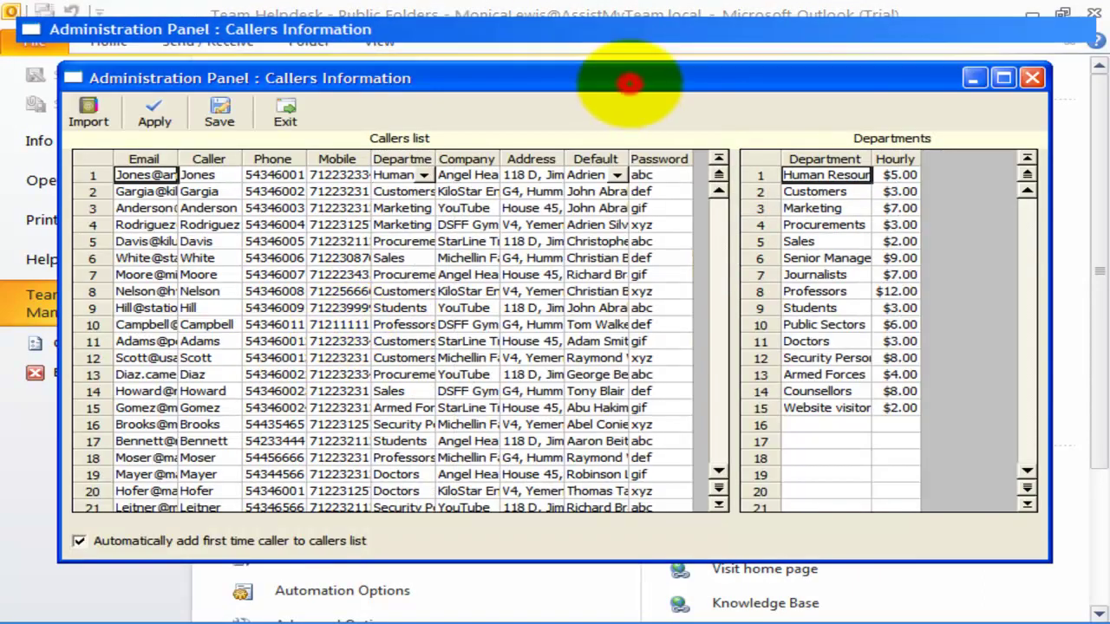
drag(129, 94, 151, 94)
click(113, 176)
click(113, 310)
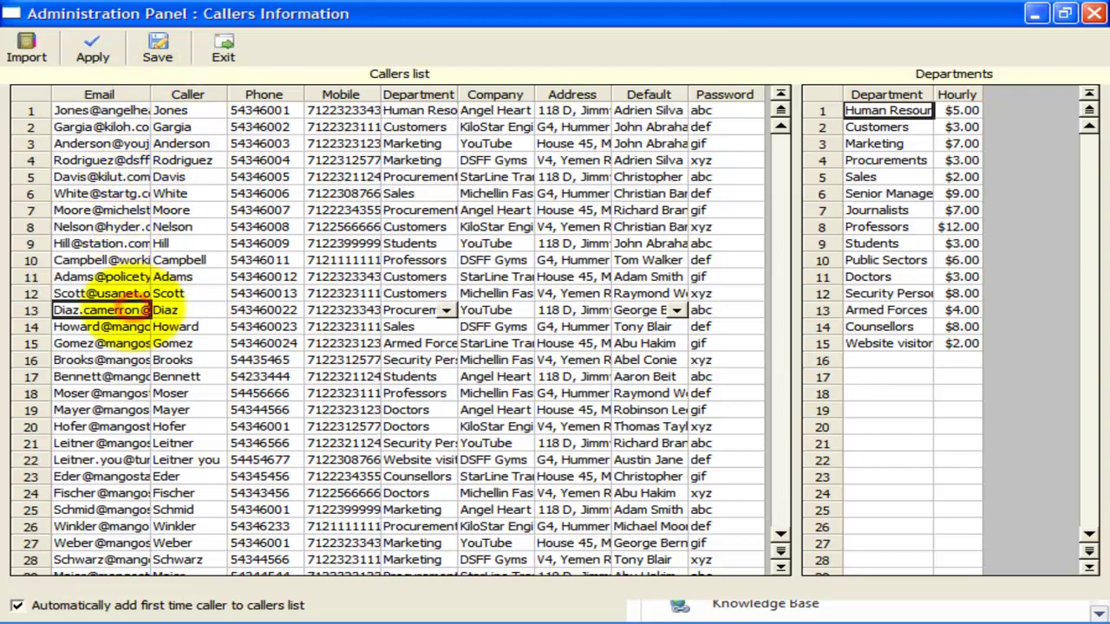
click(198, 310)
scroll(230, 325, down, 4)
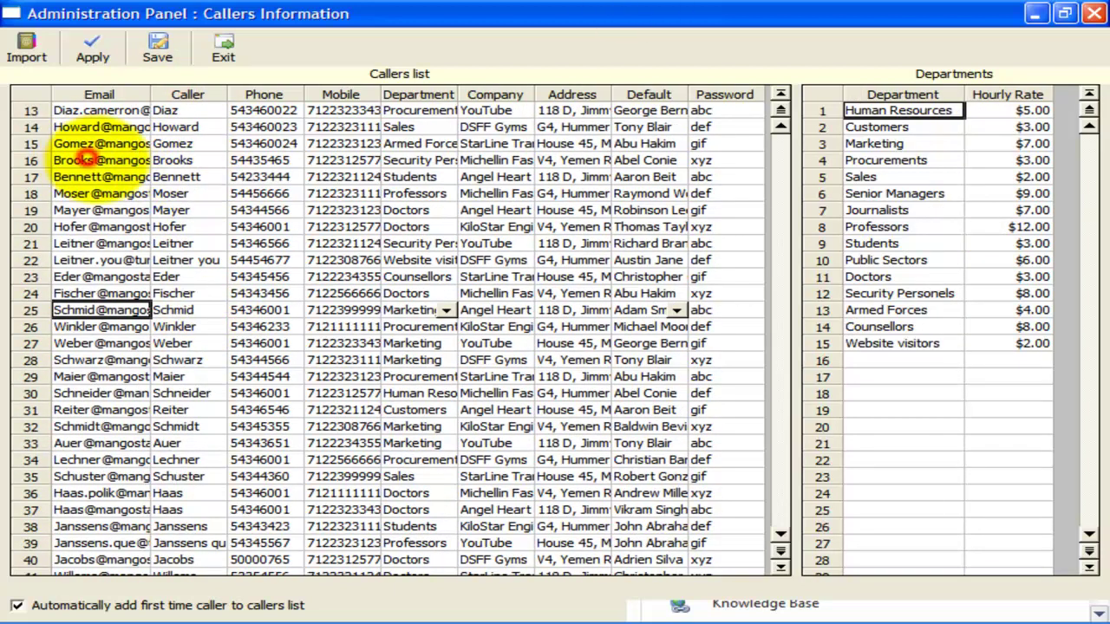
click(99, 160)
drag(150, 94, 182, 93)
click(139, 194)
click(143, 111)
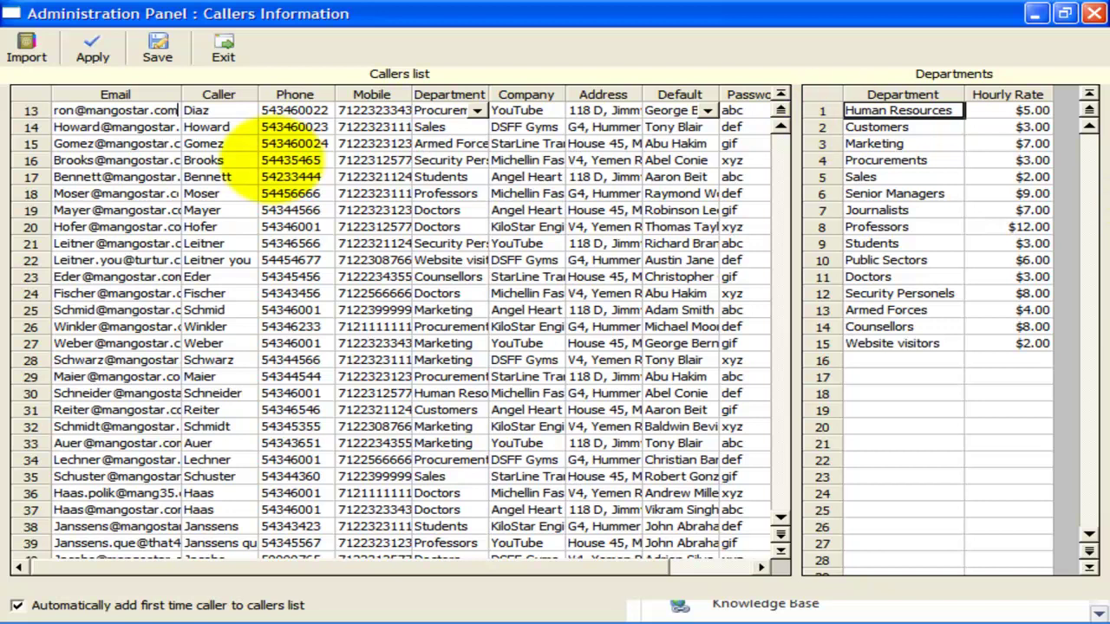
- Insert 7 at the start of row 66's Mobile number
click(291, 161)
click(291, 210)
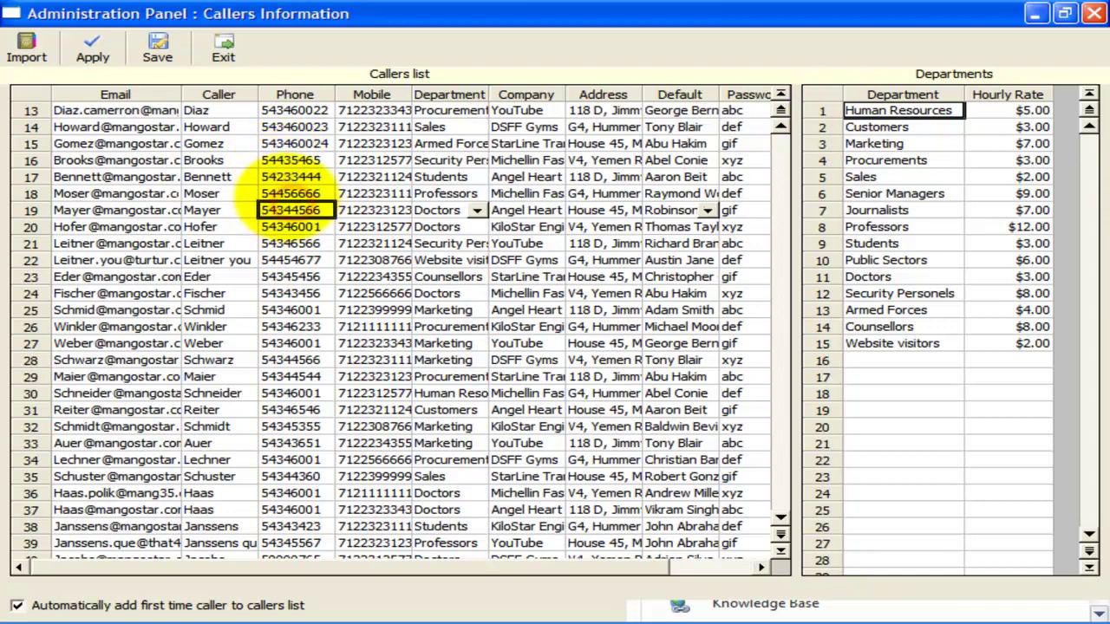
click(291, 226)
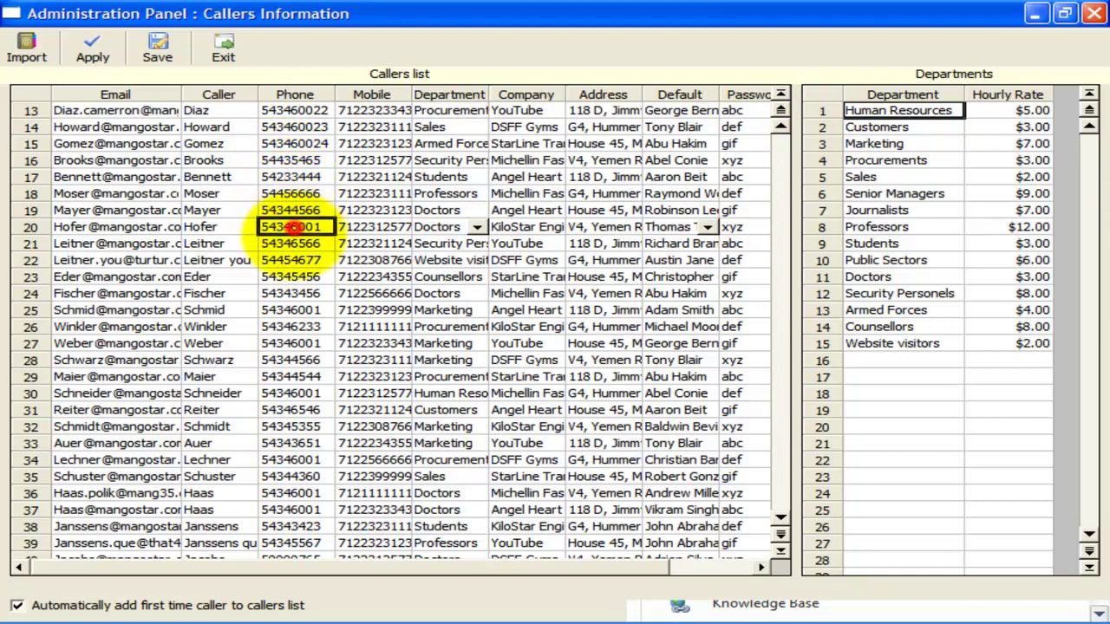
scroll(291, 304, down, 4)
scroll(291, 299, down, 7)
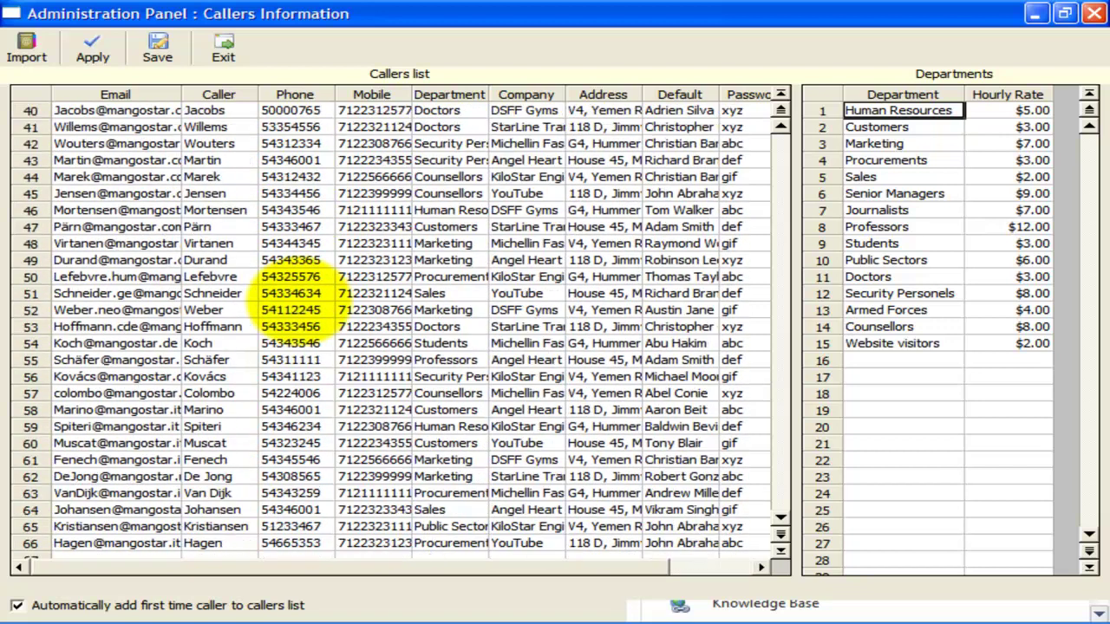
click(373, 443)
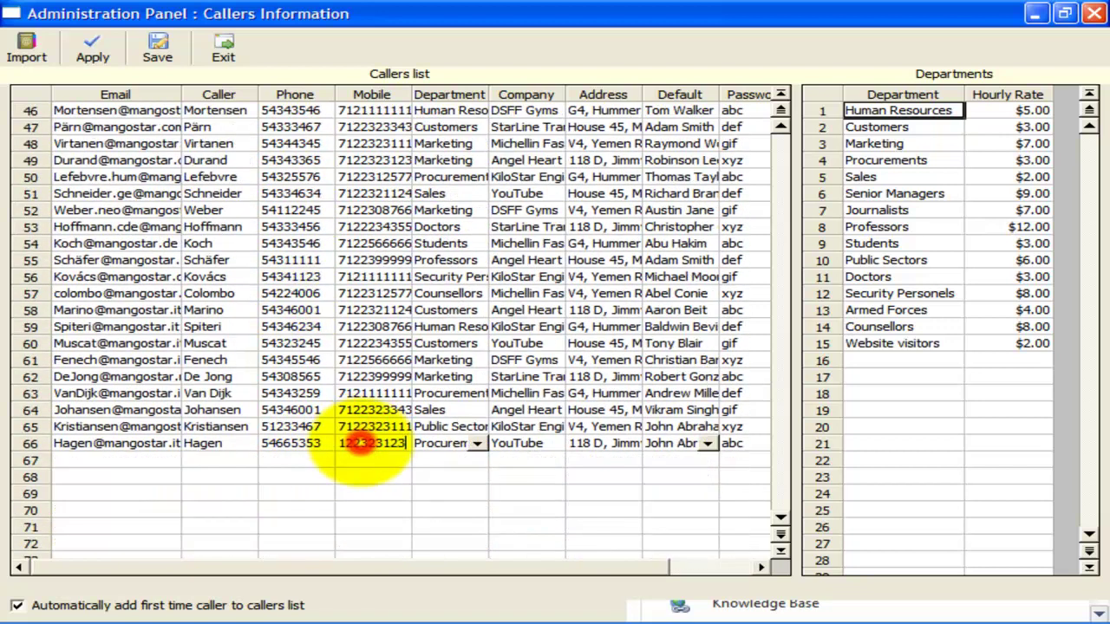
click(373, 444)
click(371, 447)
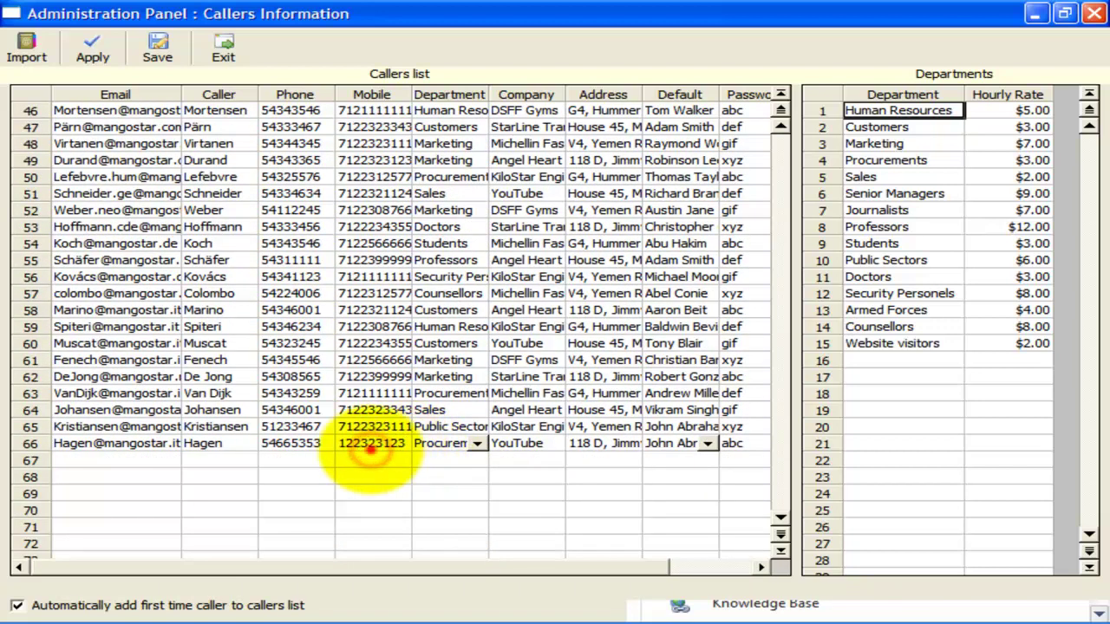
text(7)
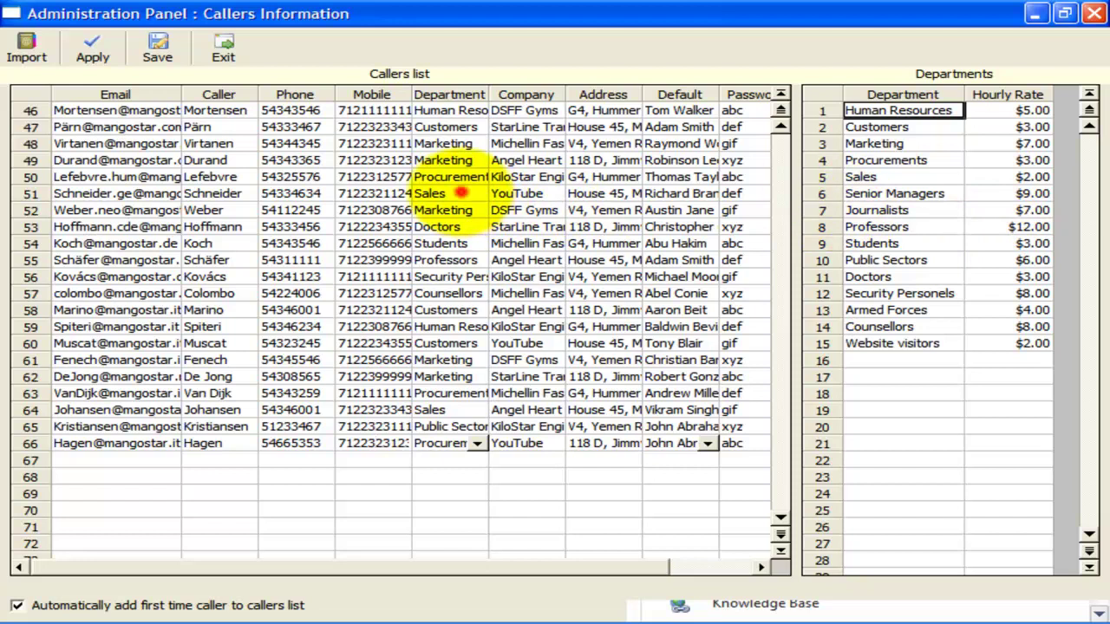
- Fit the Department column to its contents and review department names and hourly rates
click(461, 192)
double_click(488, 94)
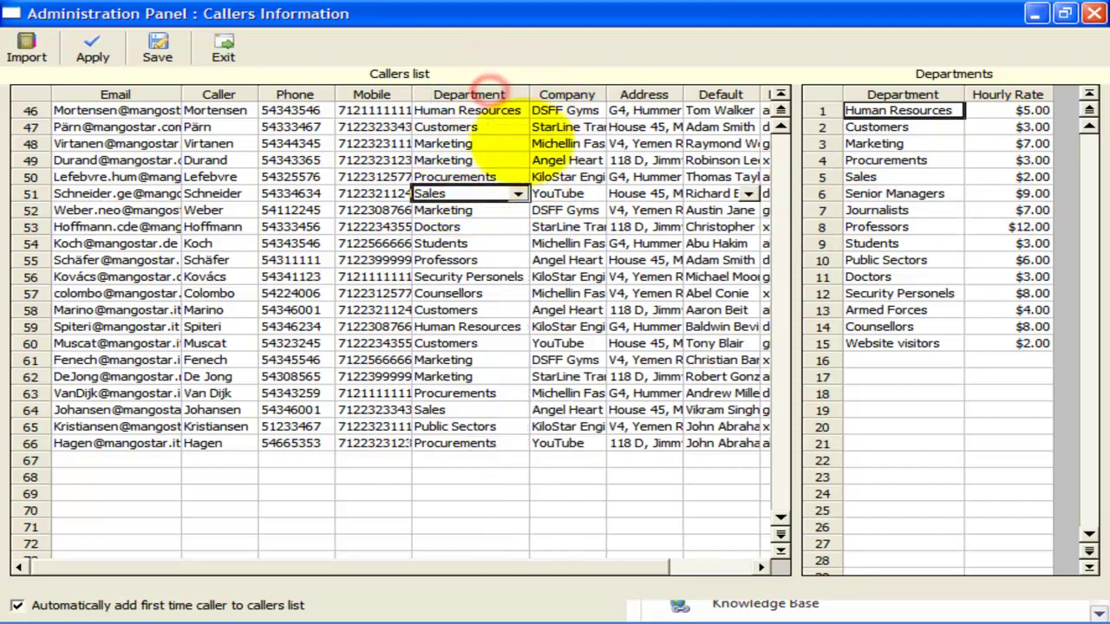
click(481, 190)
click(485, 194)
drag(827, 111, 905, 321)
click(1028, 195)
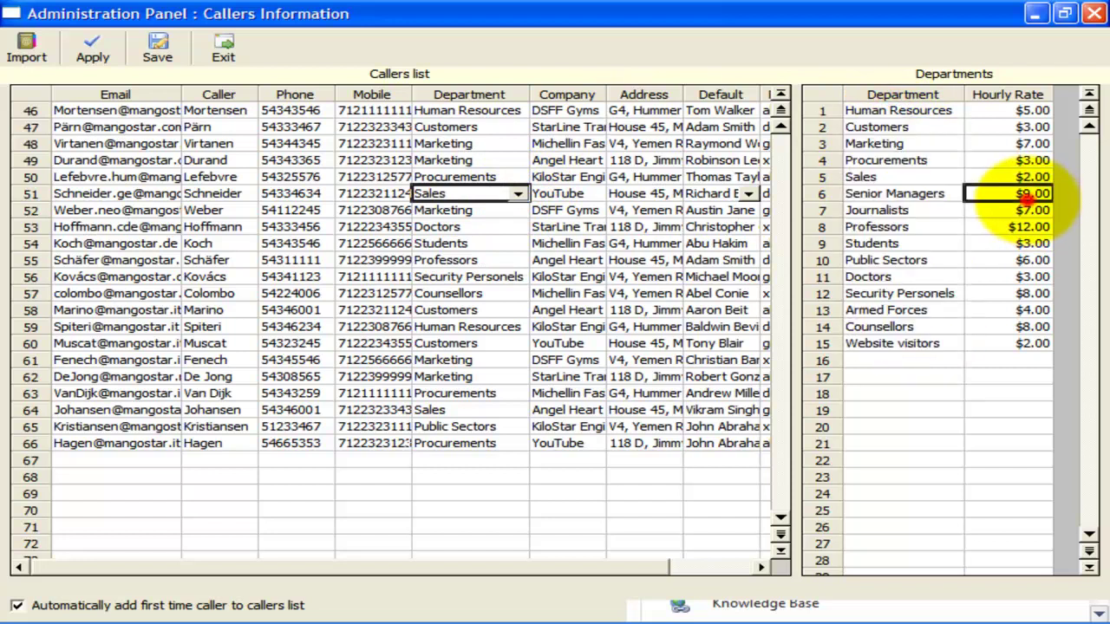
click(988, 343)
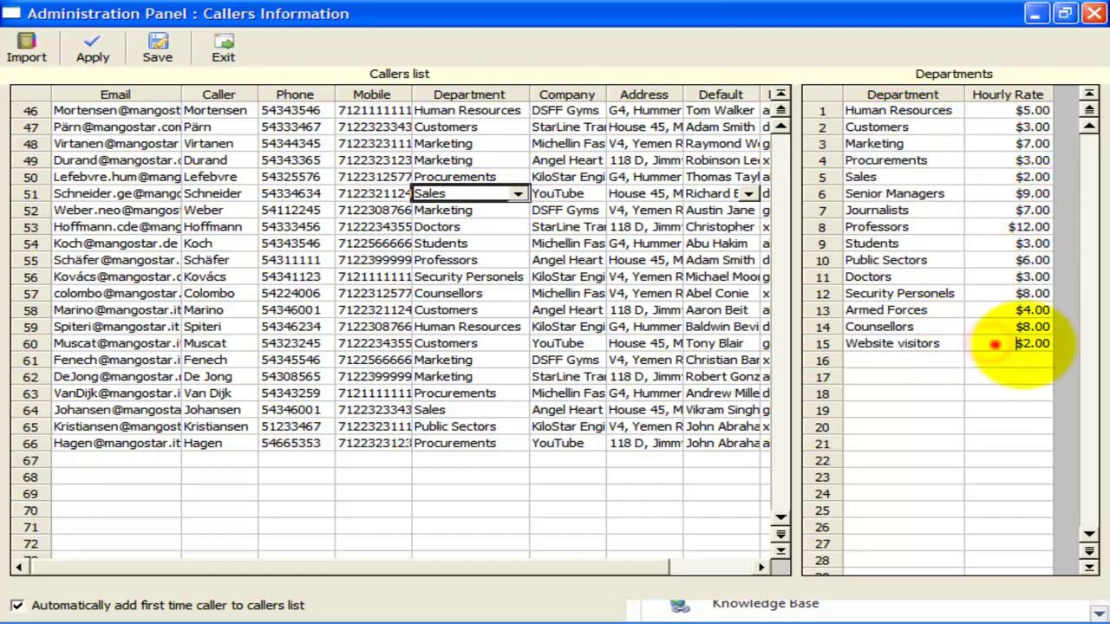
click(919, 344)
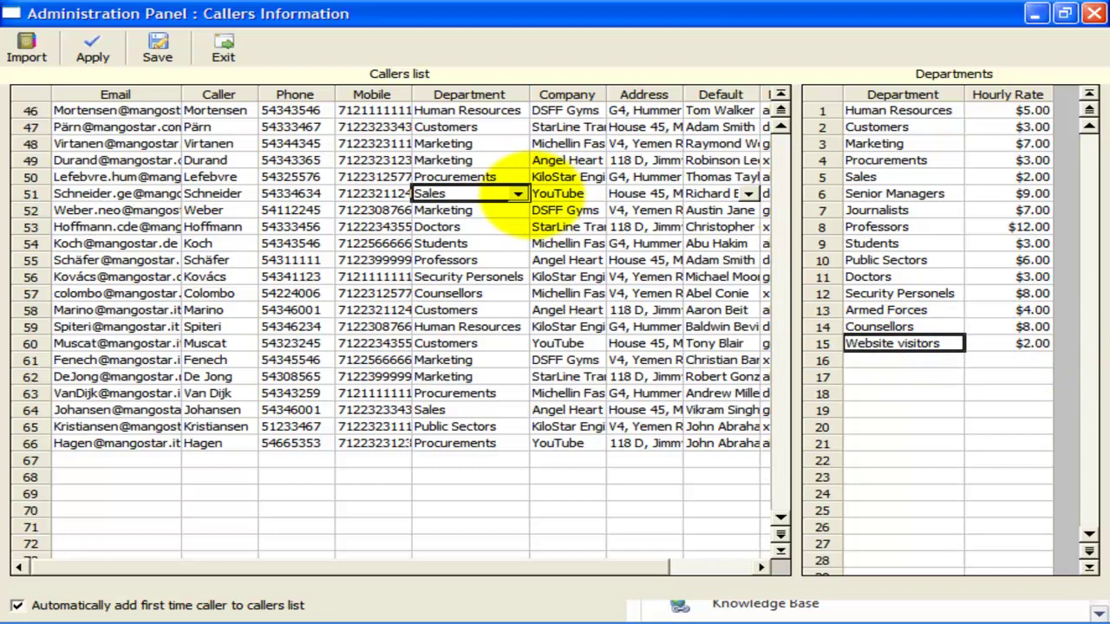
- Drag the Default Technician column wider so full technician names show
click(659, 127)
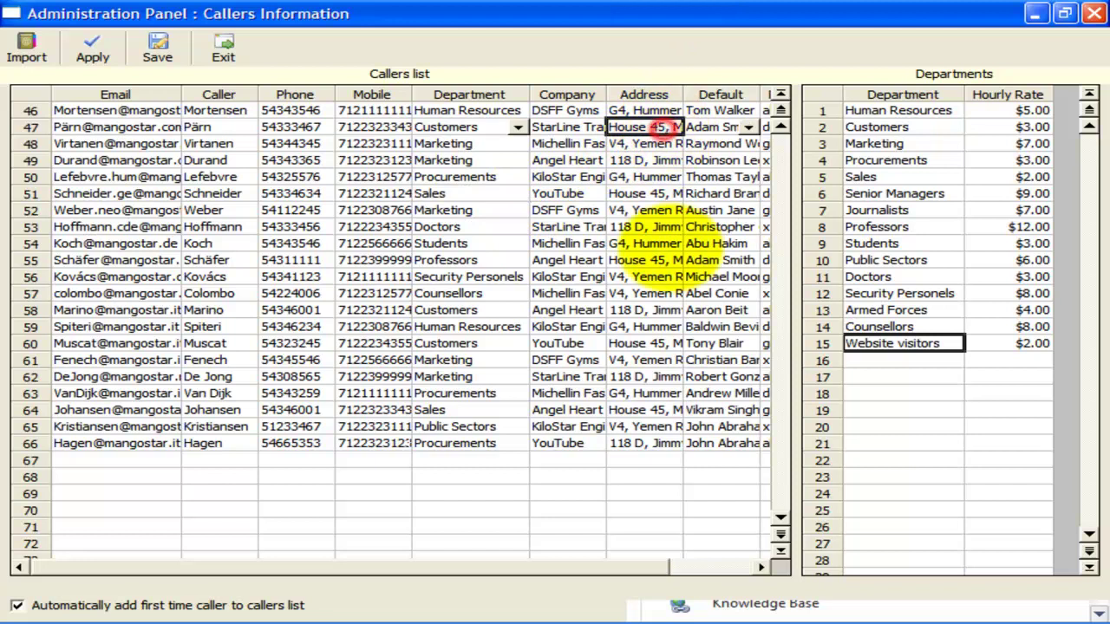
click(680, 568)
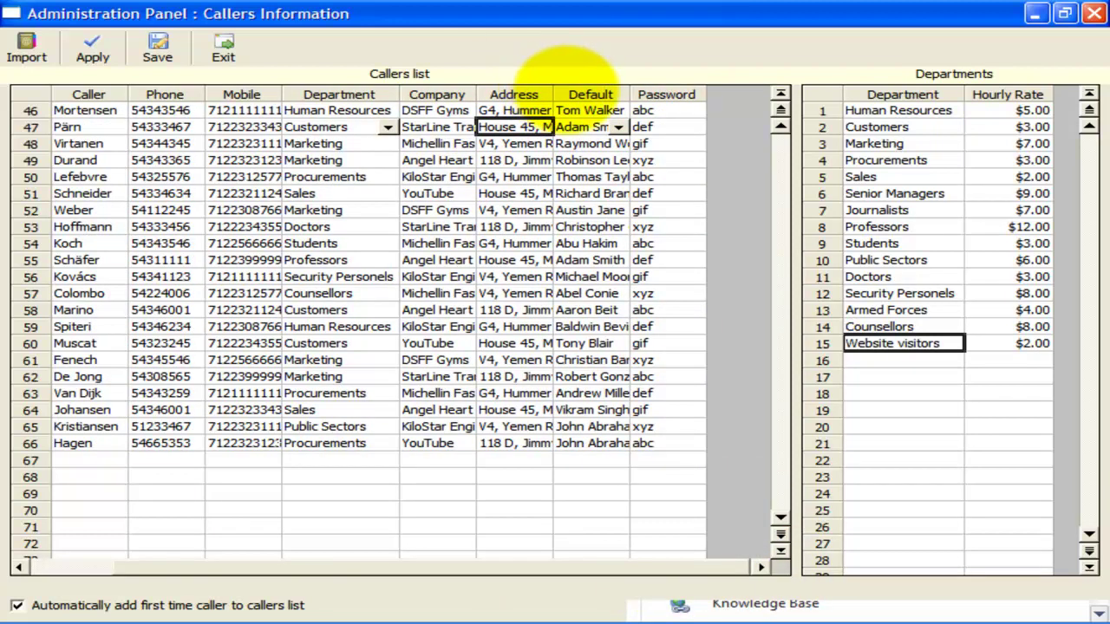
drag(630, 93, 702, 94)
click(690, 127)
click(690, 126)
click(677, 160)
- Pick a different default technician for row 66, then check its Password and Email cells
click(661, 443)
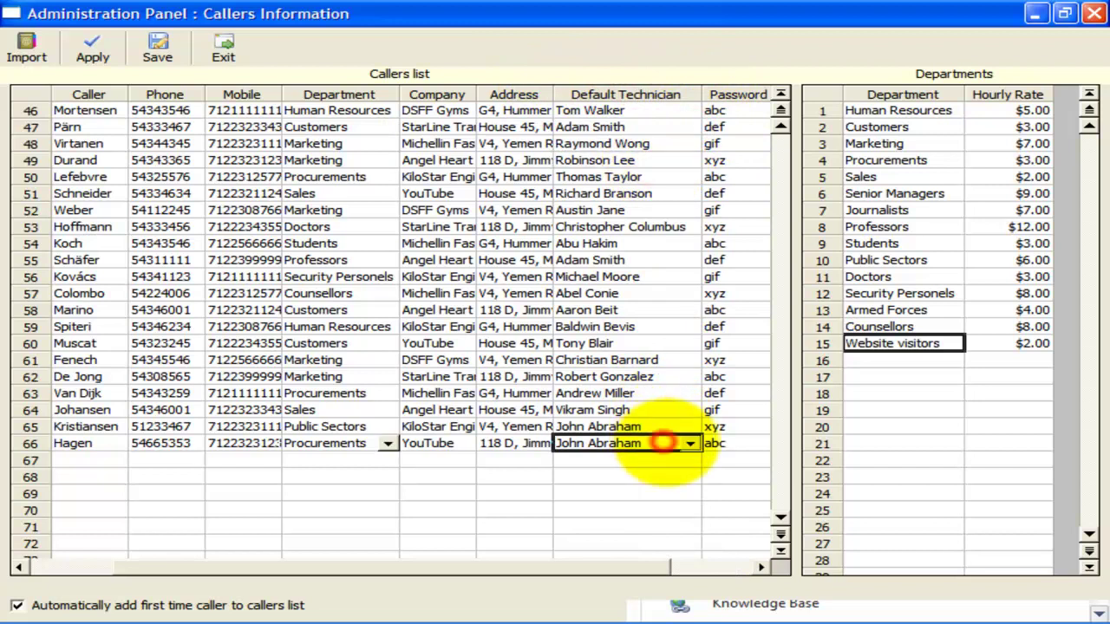
click(689, 443)
scroll(693, 486, down, 2)
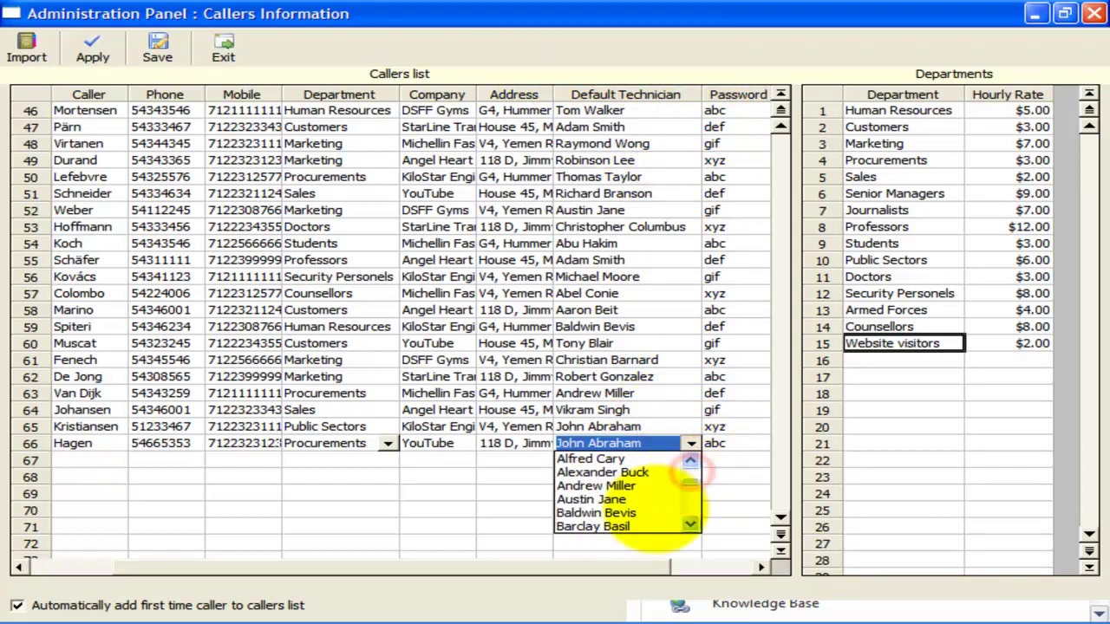
click(651, 510)
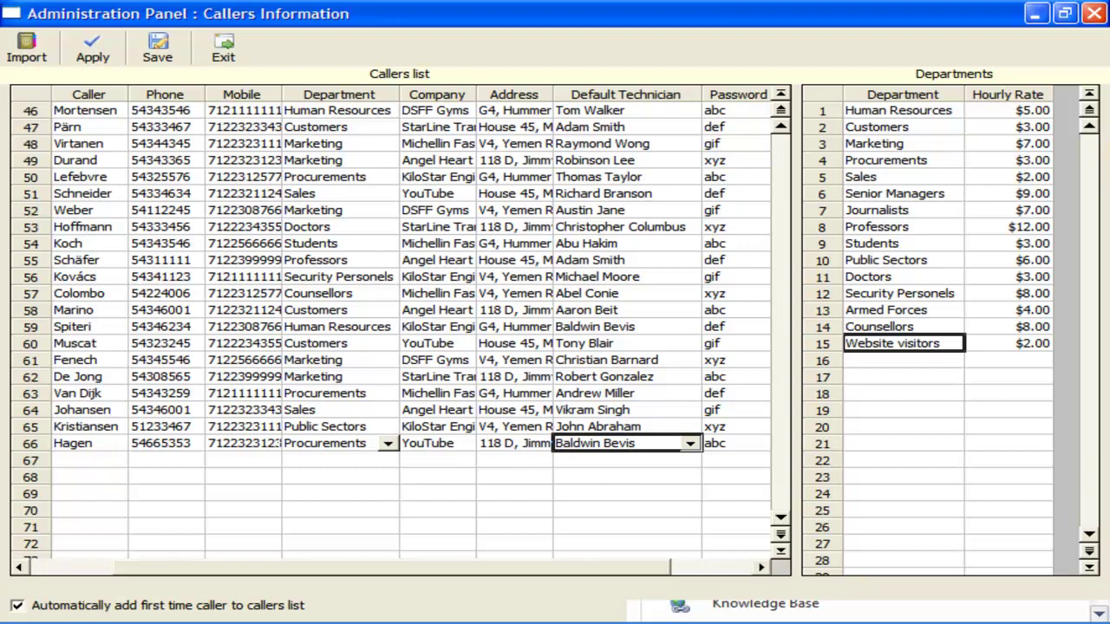
click(649, 567)
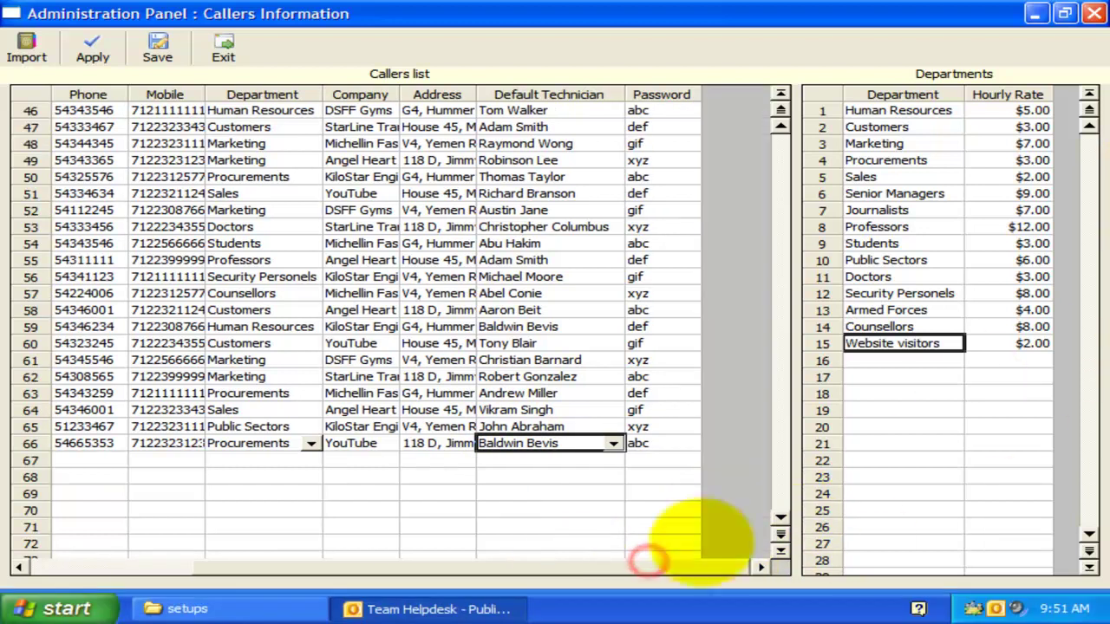
click(659, 441)
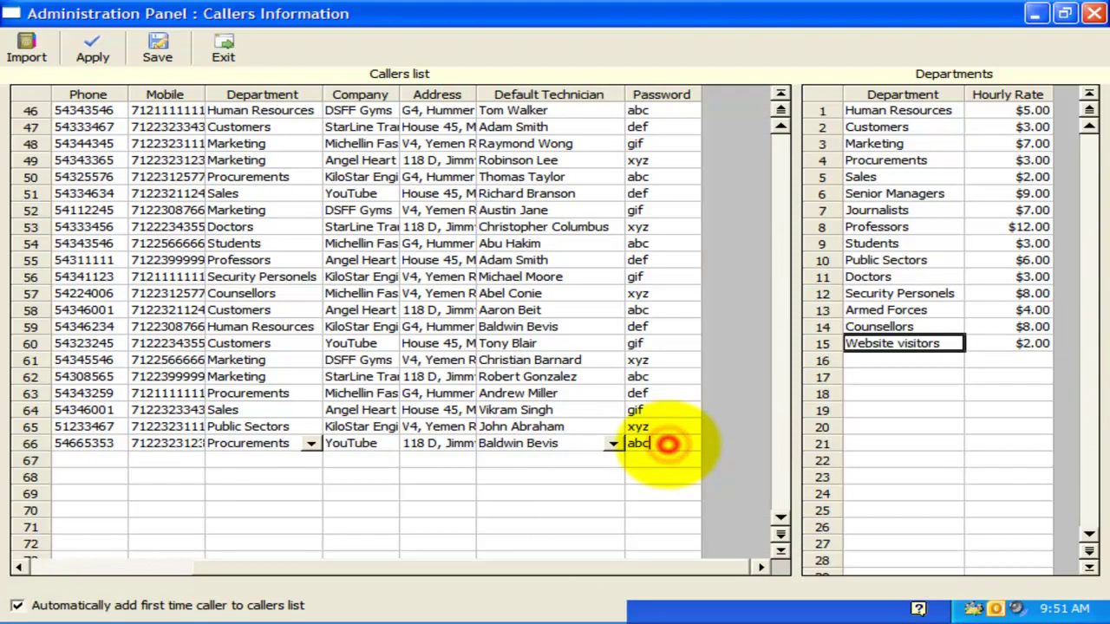
click(667, 444)
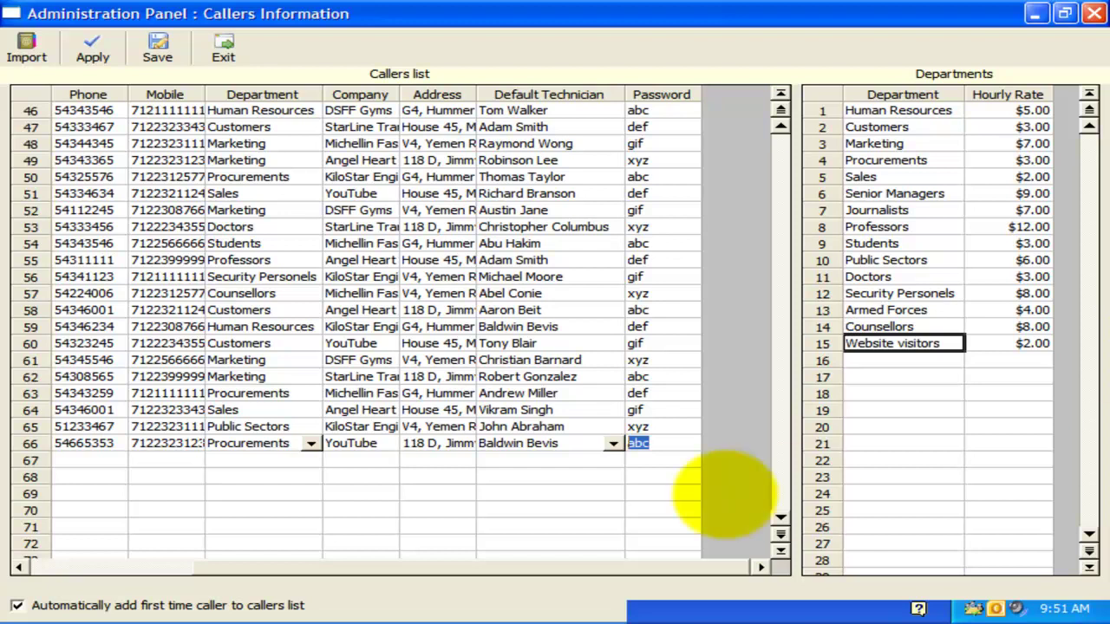
drag(581, 568, 458, 559)
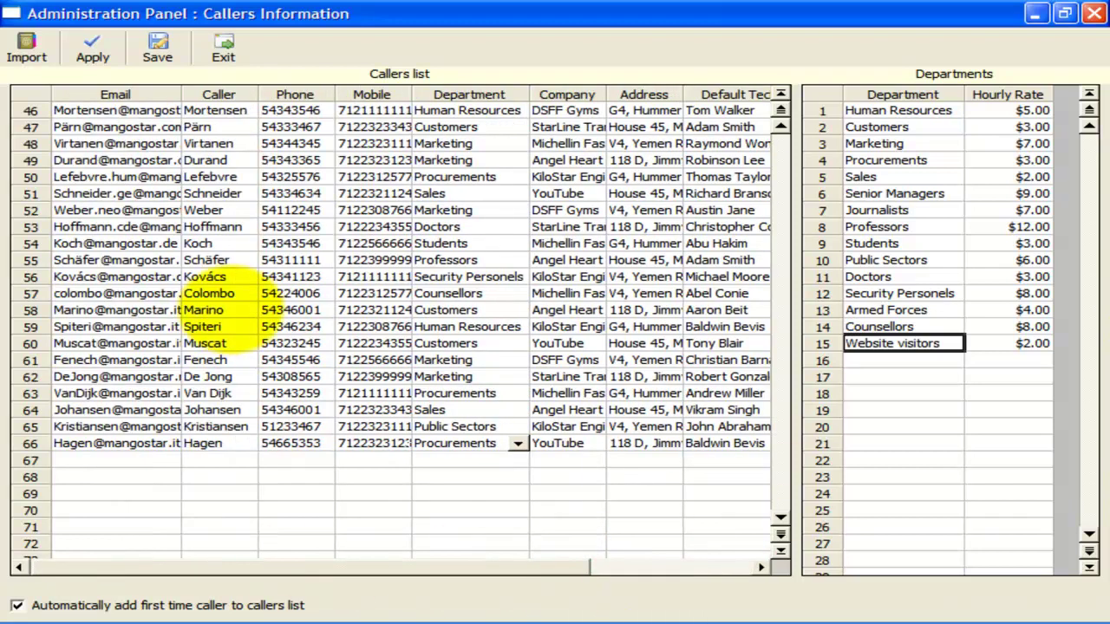
click(100, 443)
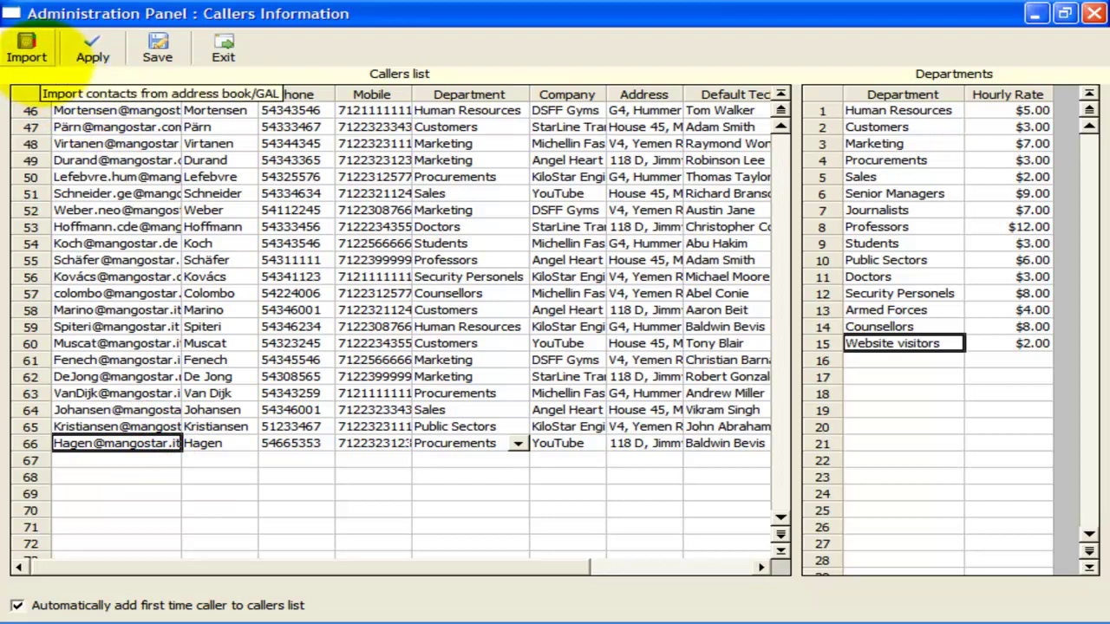
- Import three address-book contacts as callers via Pick Users
click(38, 59)
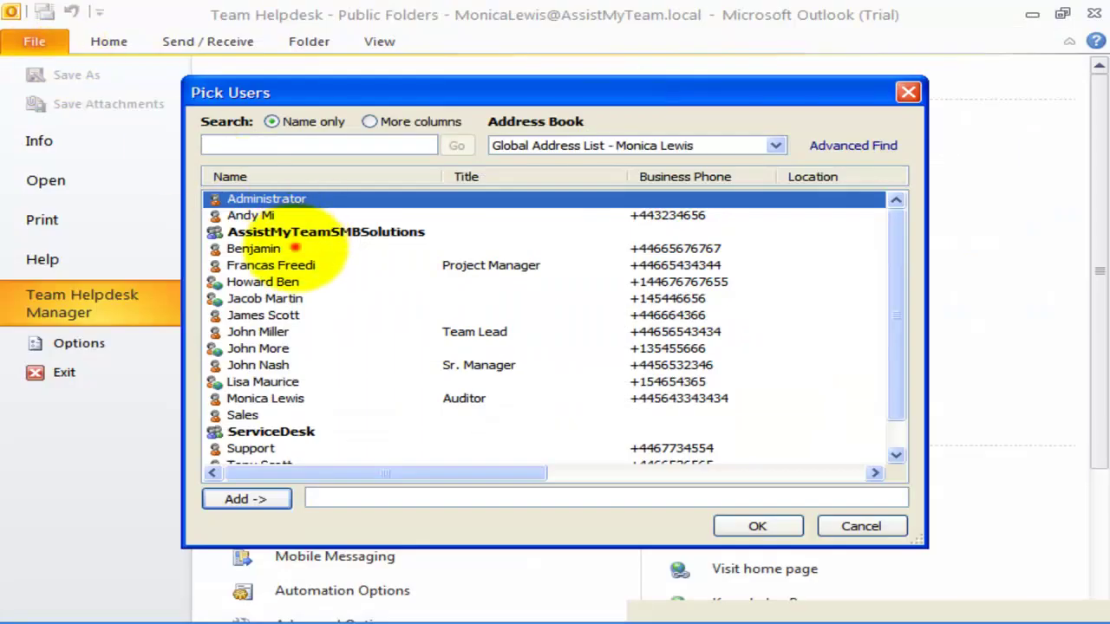
click(295, 248)
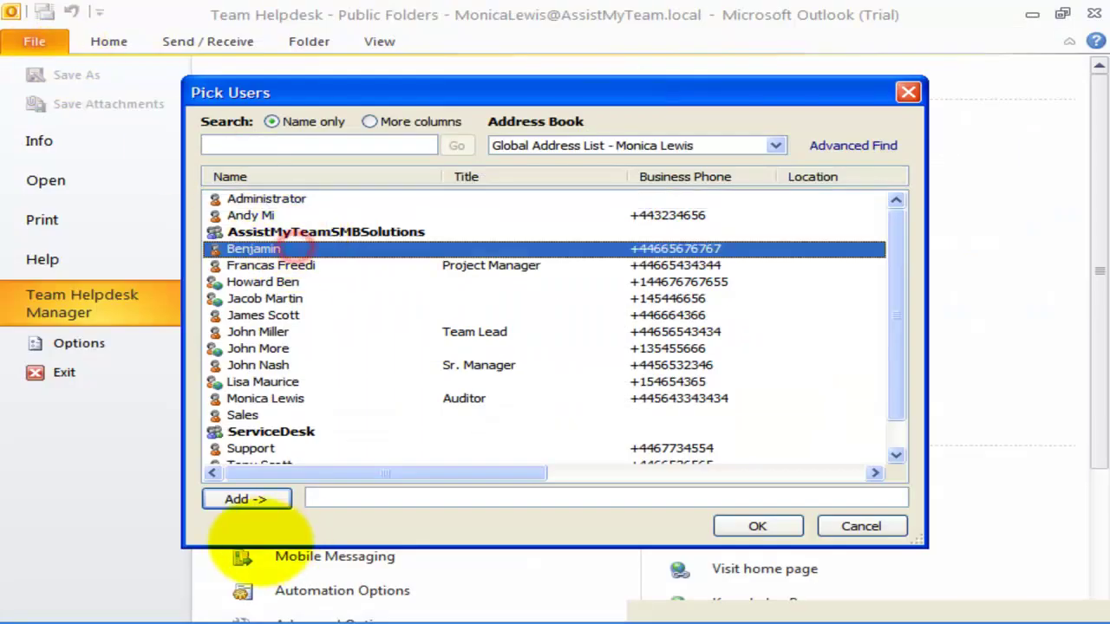
click(253, 500)
click(286, 298)
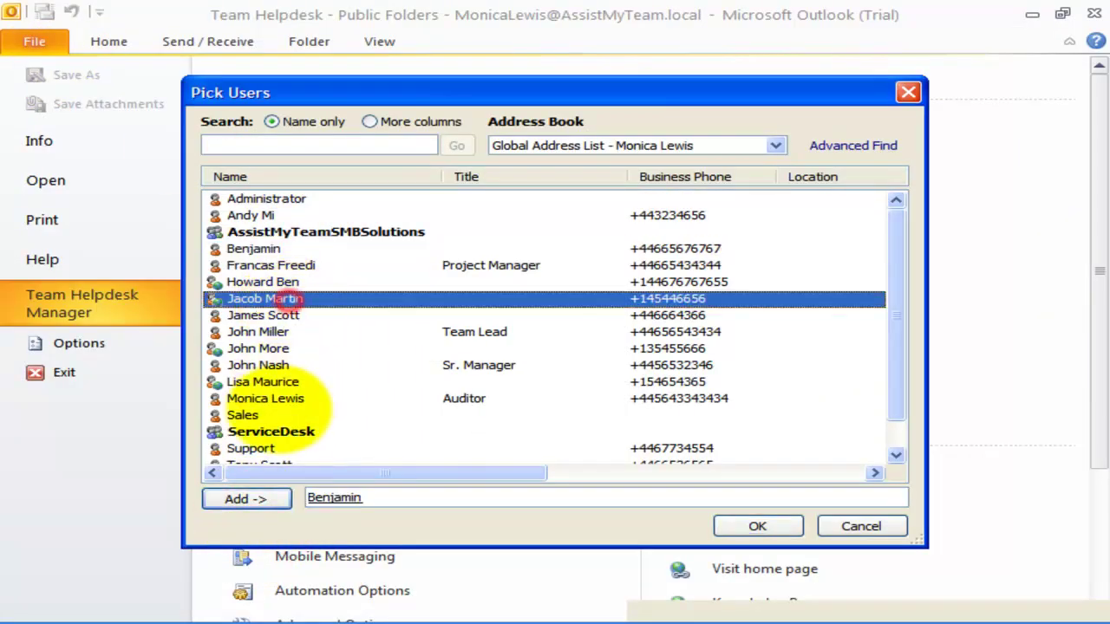
click(246, 499)
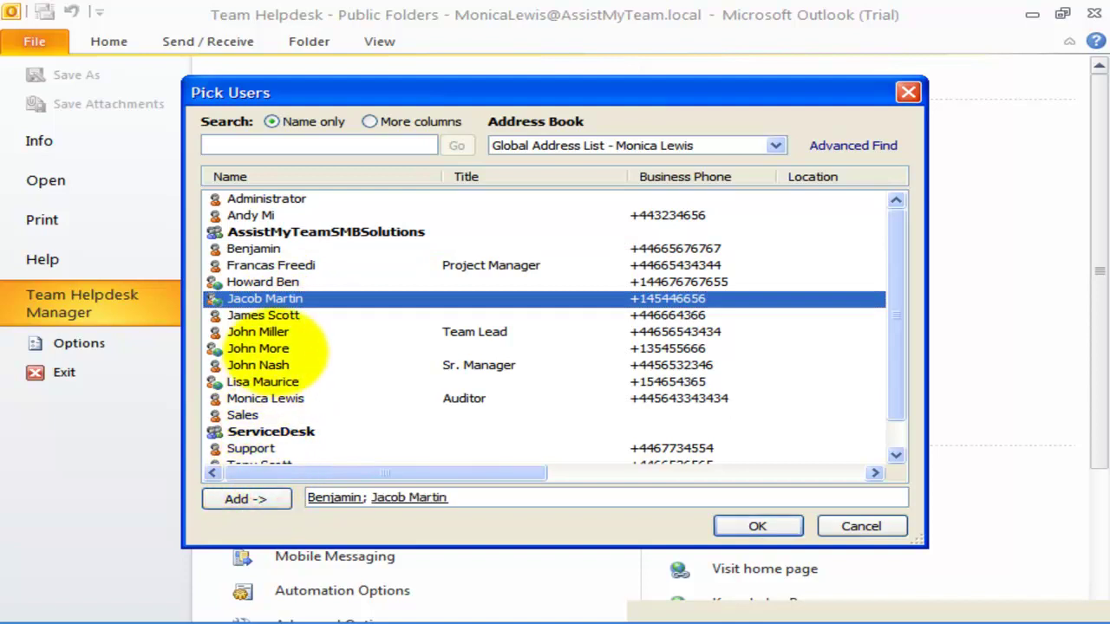
click(258, 365)
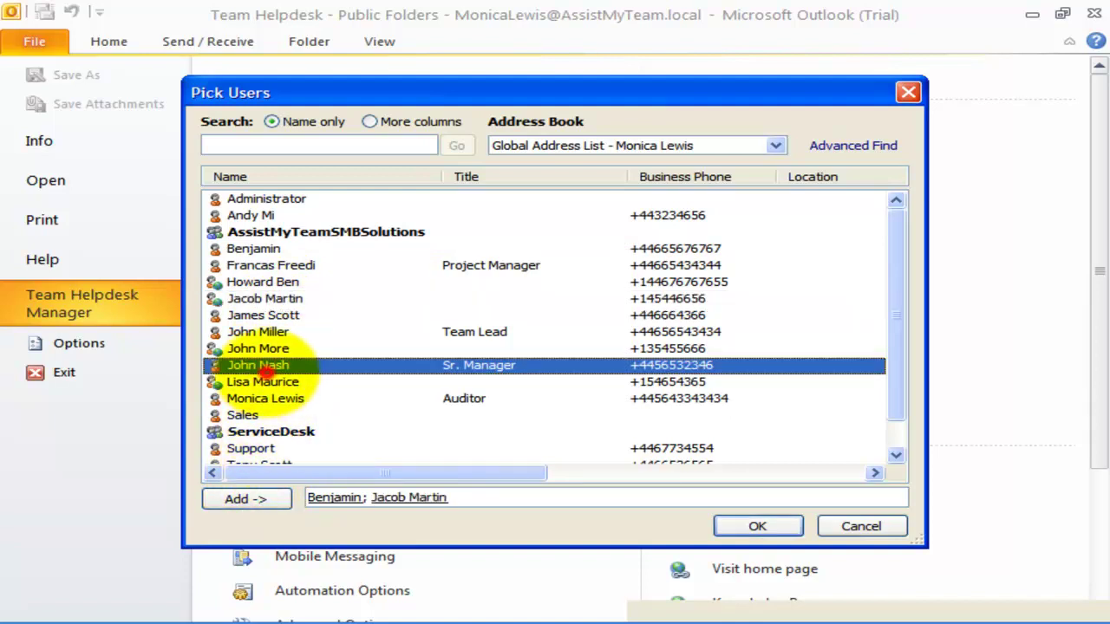
click(251, 215)
click(247, 500)
click(757, 526)
- Set row 69's department to Marketing and close the callers panel
drag(113, 459, 651, 496)
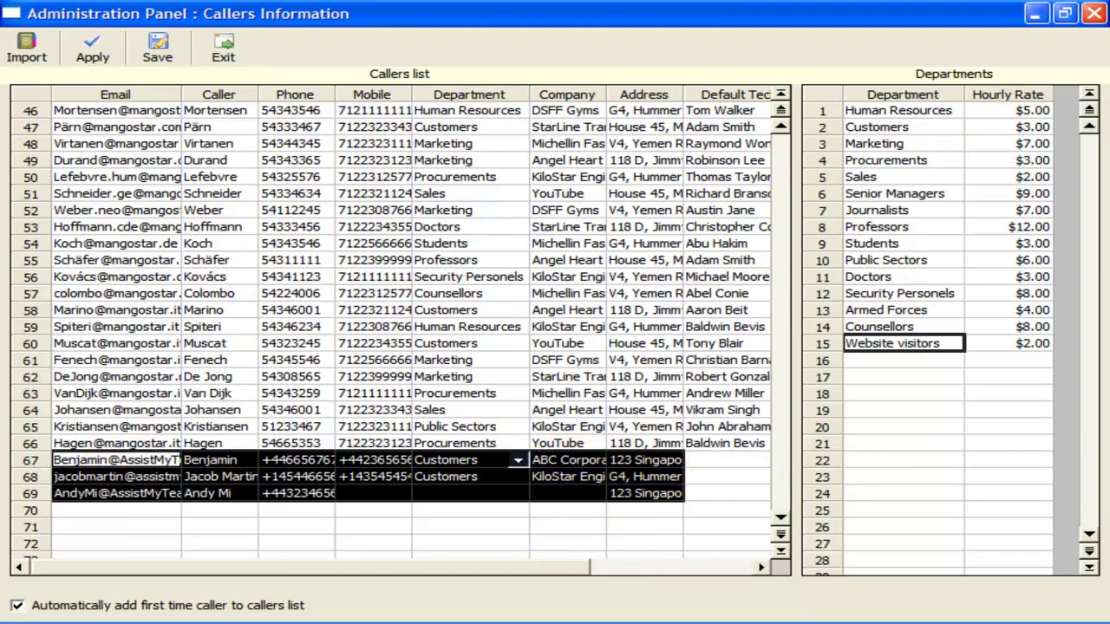
click(485, 492)
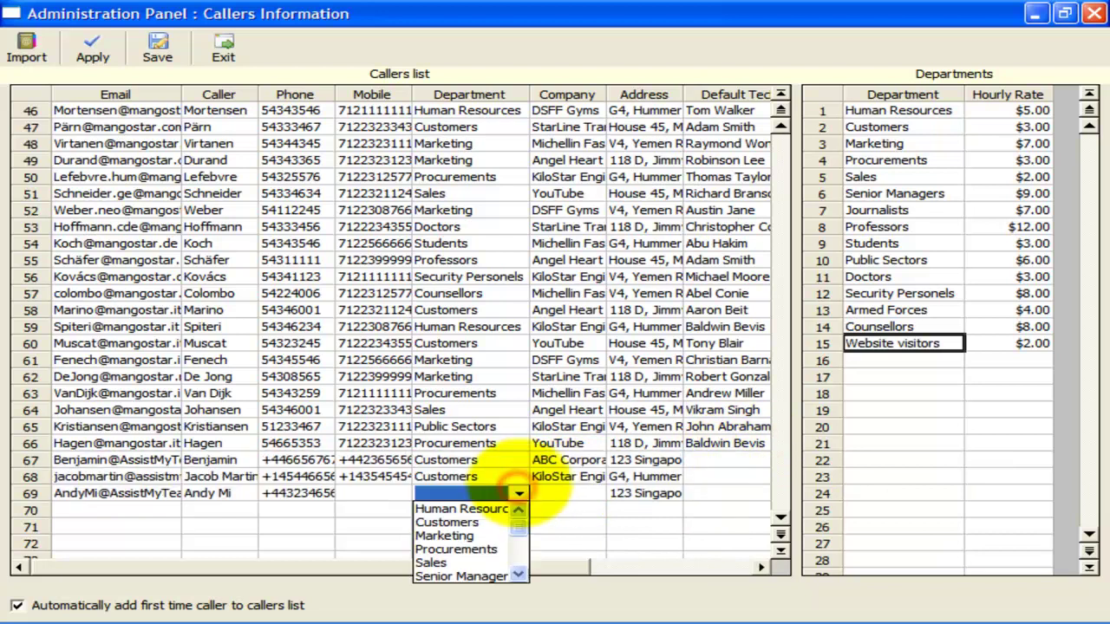
click(468, 536)
click(290, 393)
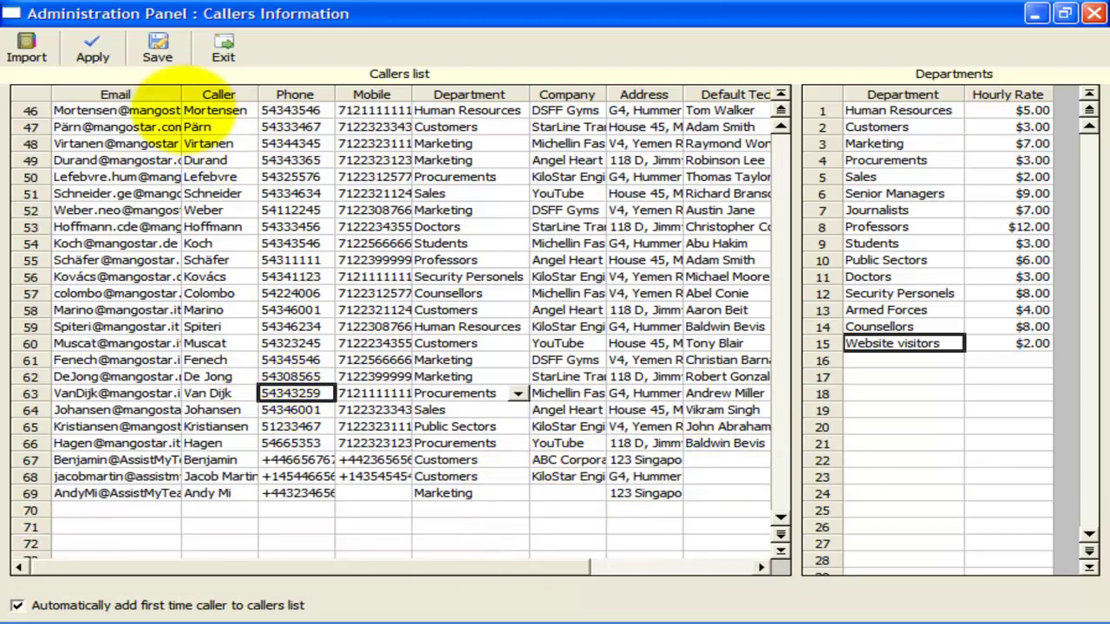
click(159, 49)
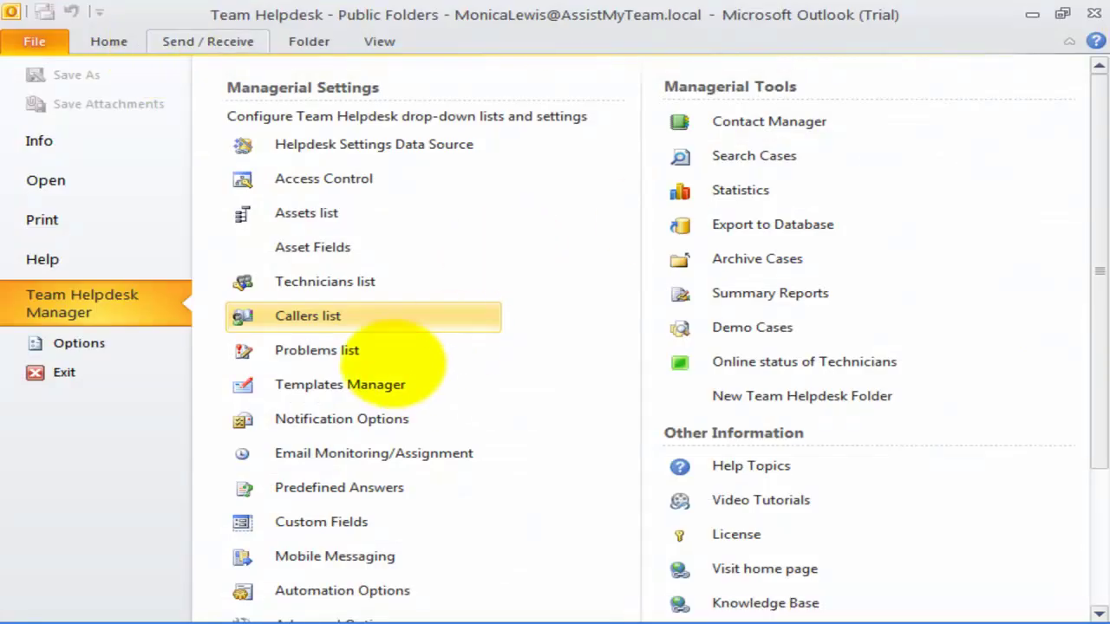
- Open the Problems panel full-screen and check iPod Classic's Music Players category
click(373, 359)
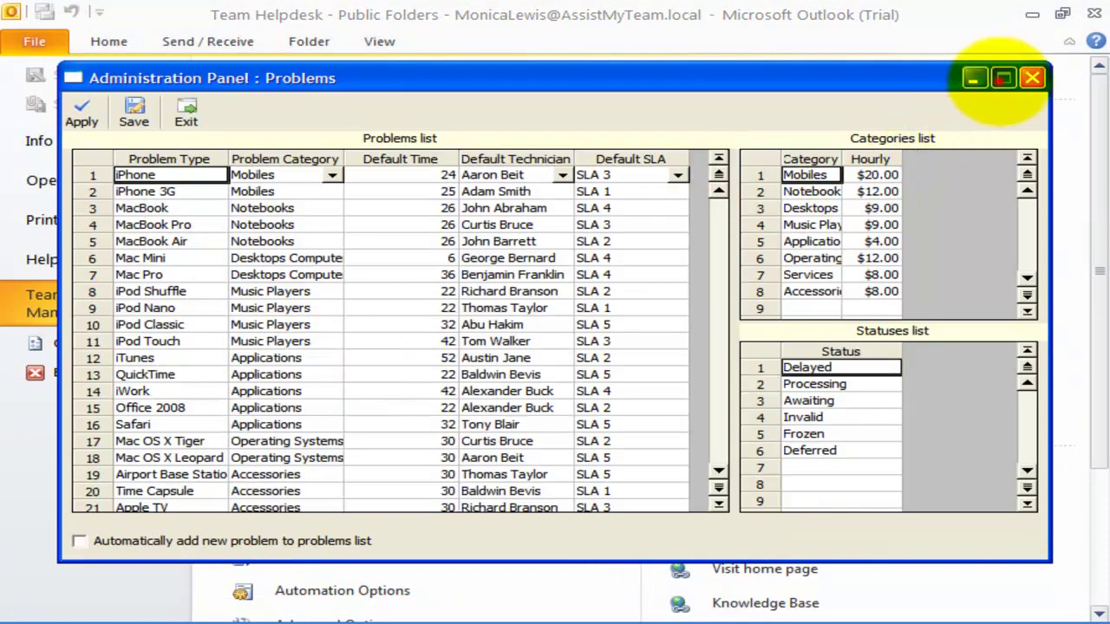
click(1003, 78)
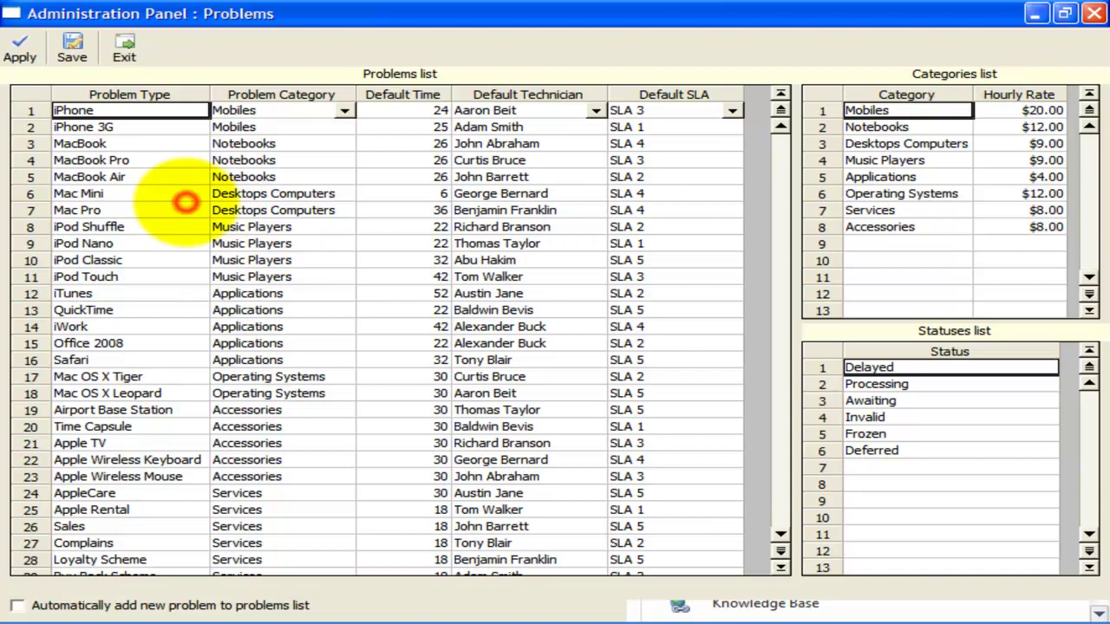
click(184, 206)
click(251, 258)
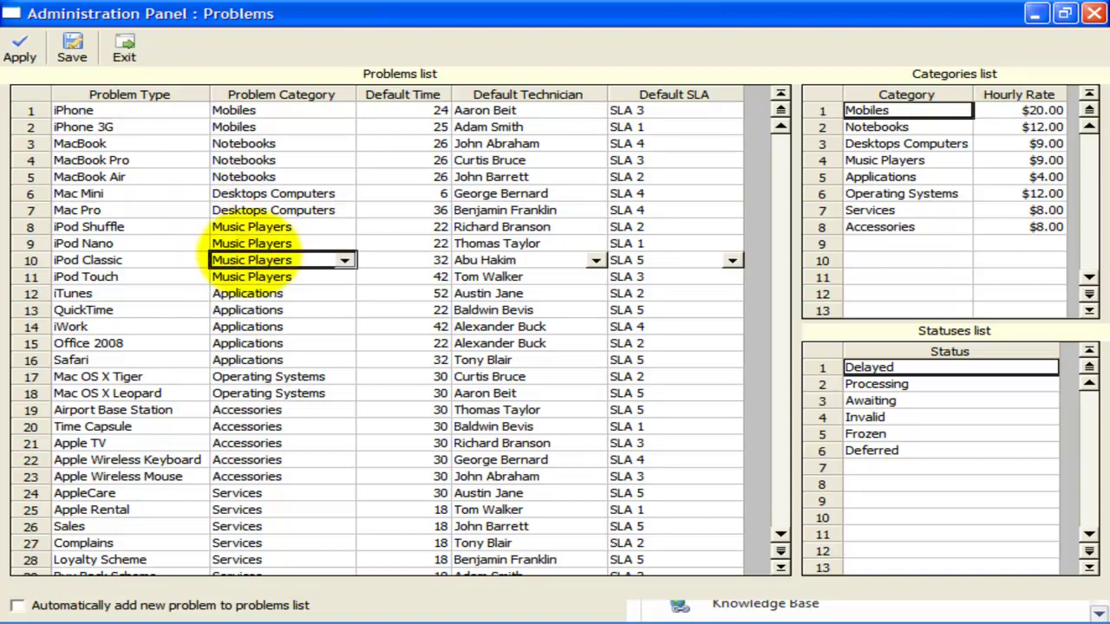
click(345, 260)
click(345, 260)
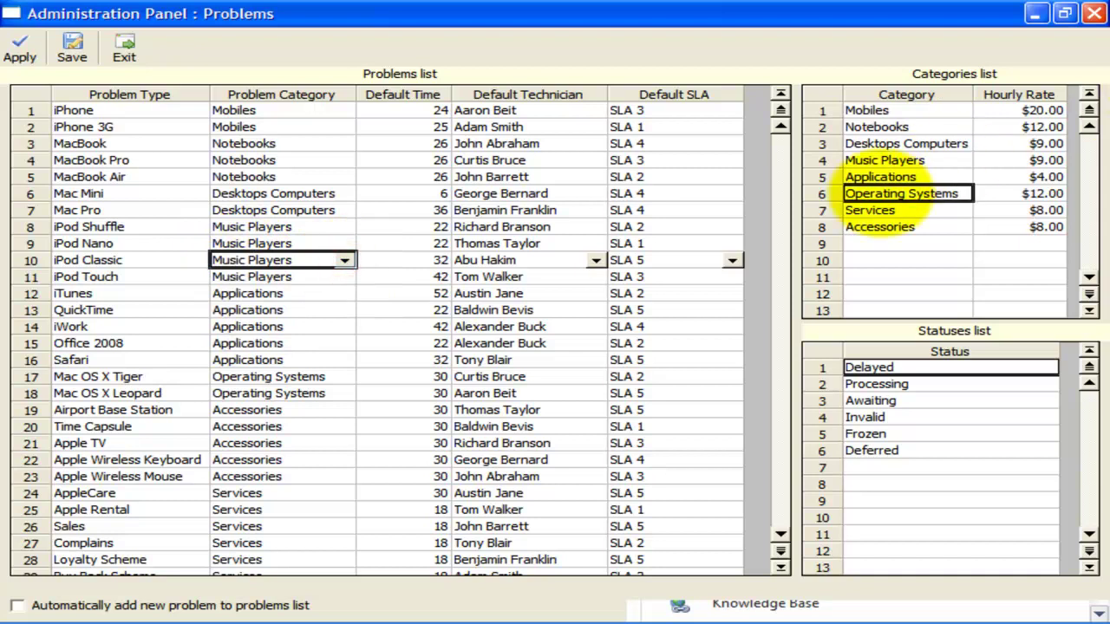
- Review the problem categories and their hourly rates, such as Accessories and Services
drag(902, 228, 906, 87)
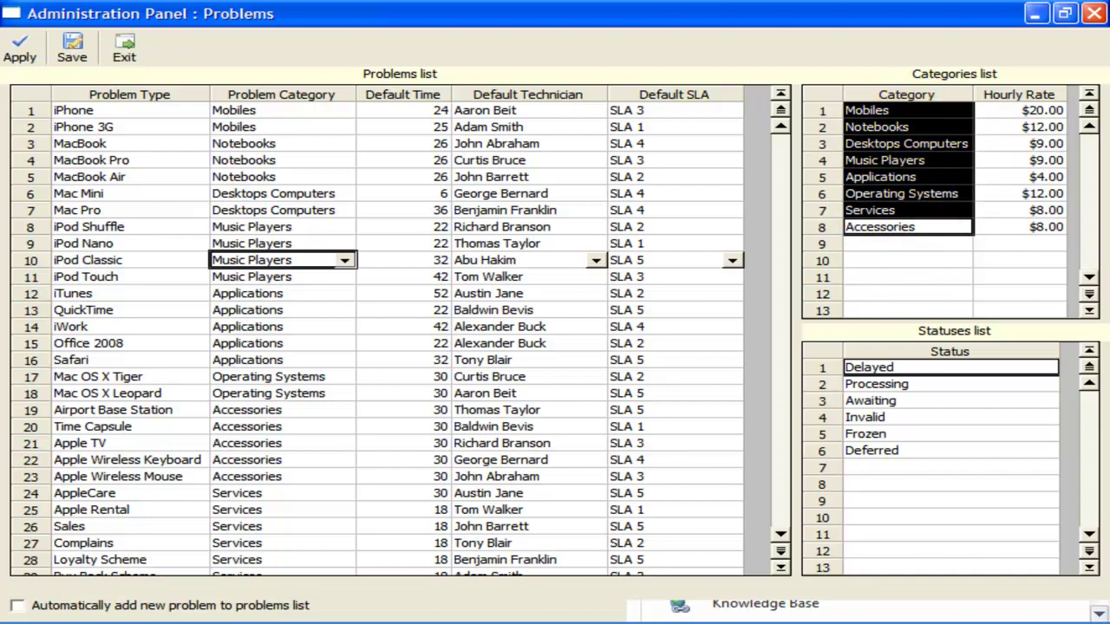
click(901, 128)
click(345, 260)
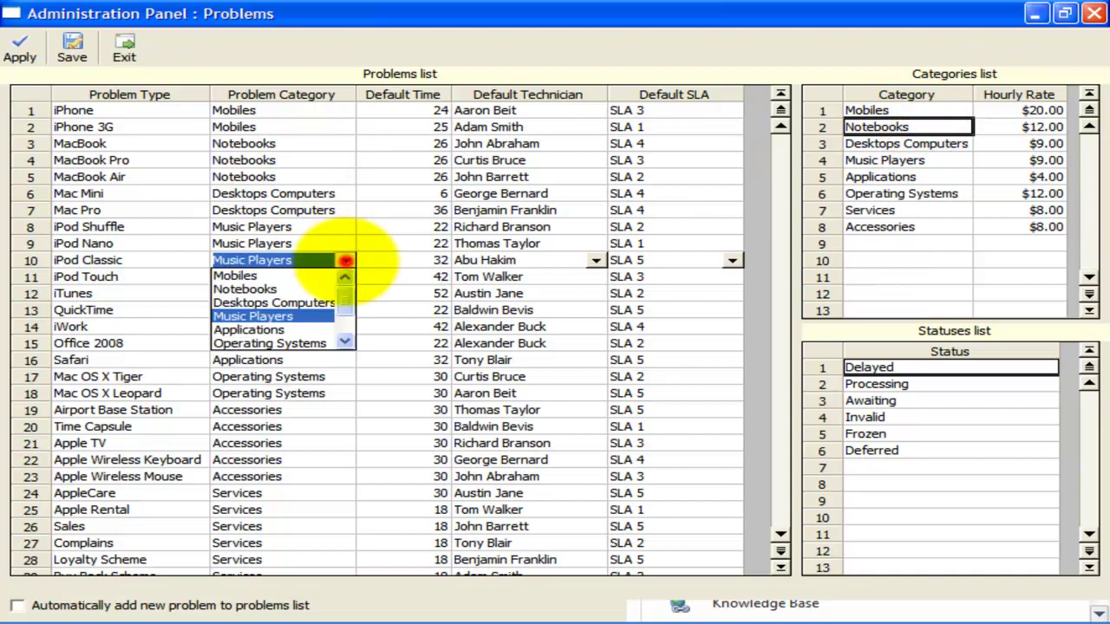
scroll(345, 304, down, 1)
scroll(345, 294, up, 1)
click(1019, 210)
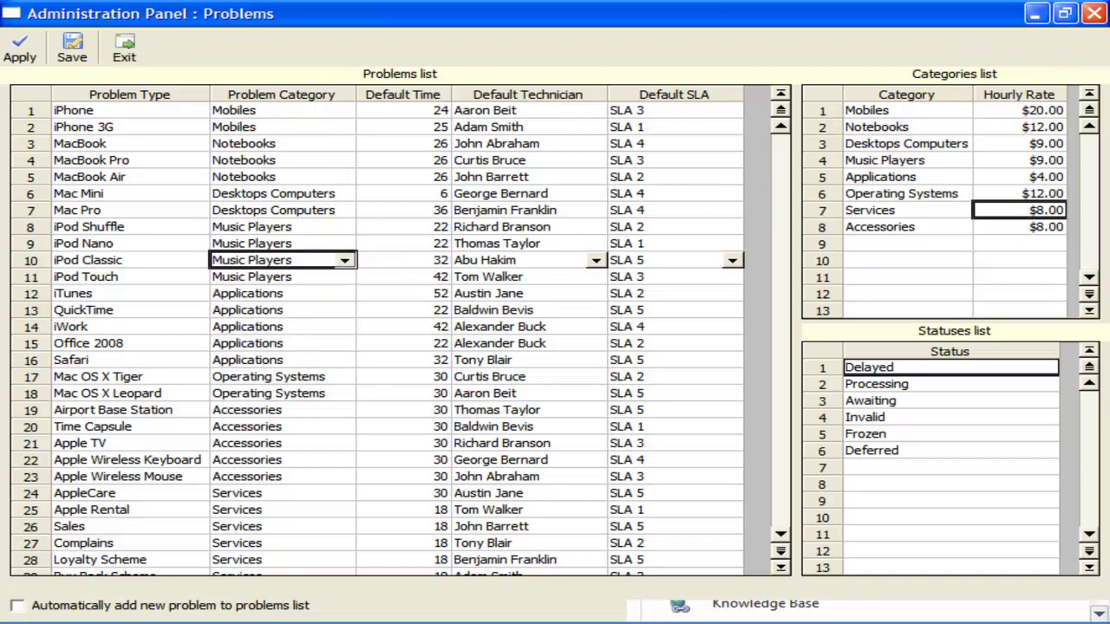
click(1000, 224)
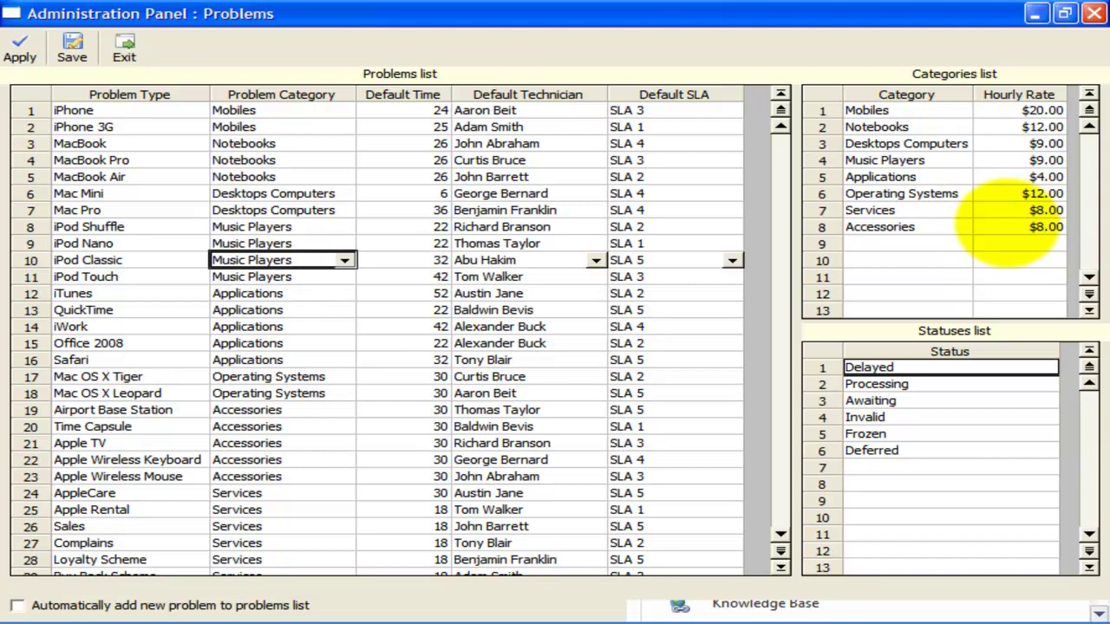
click(1016, 210)
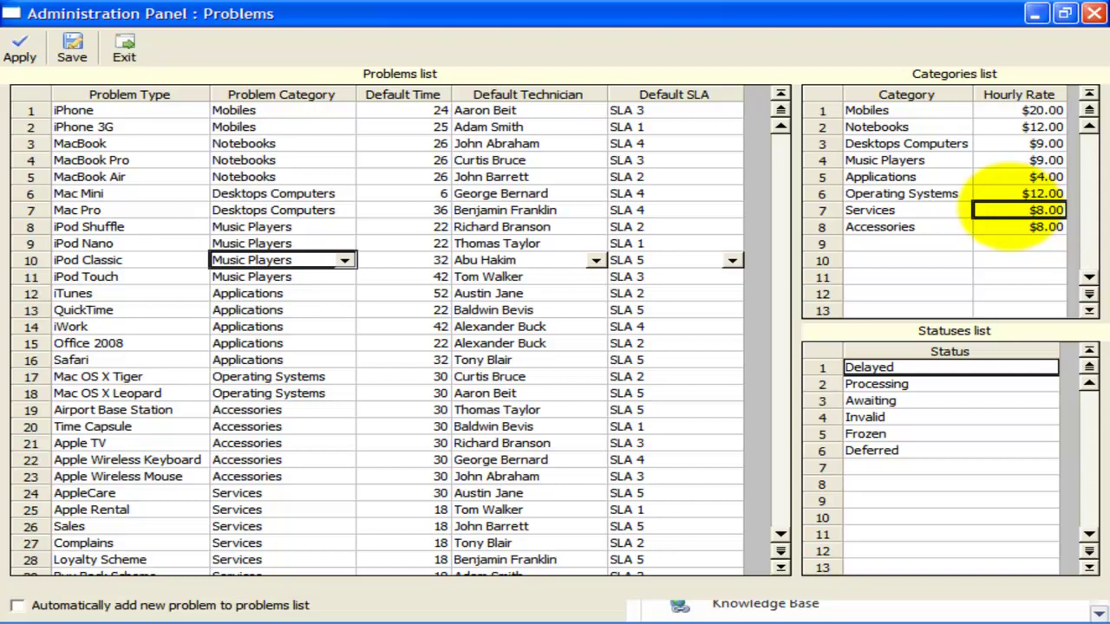
- Add 'Office 2010' in problem row 30 under Applications with default time 15
click(89, 175)
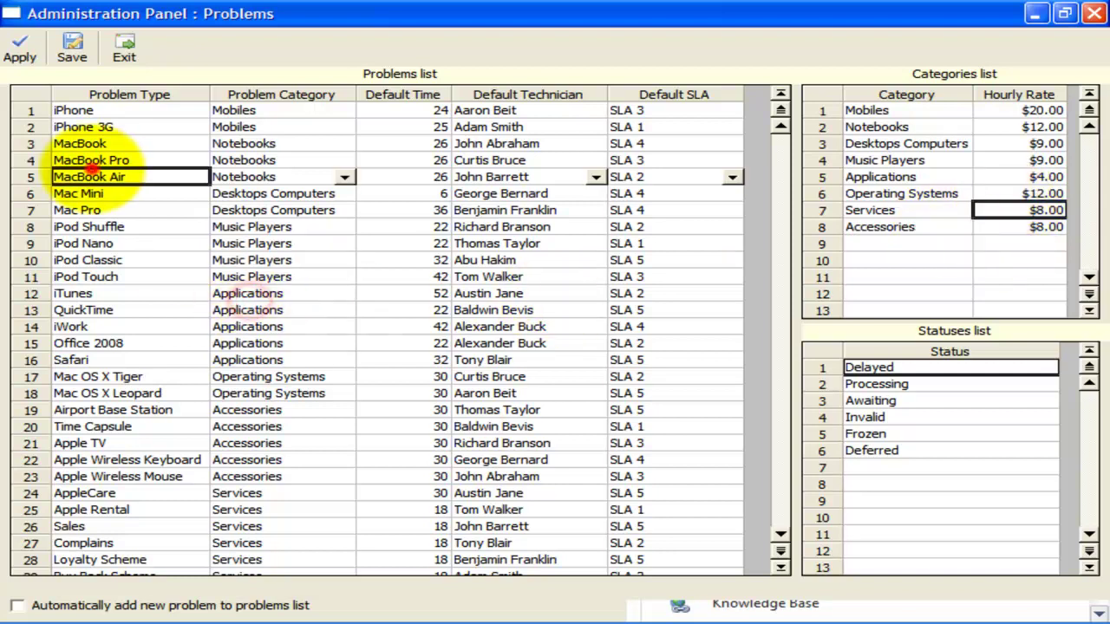
scroll(99, 459, down, 3)
click(113, 427)
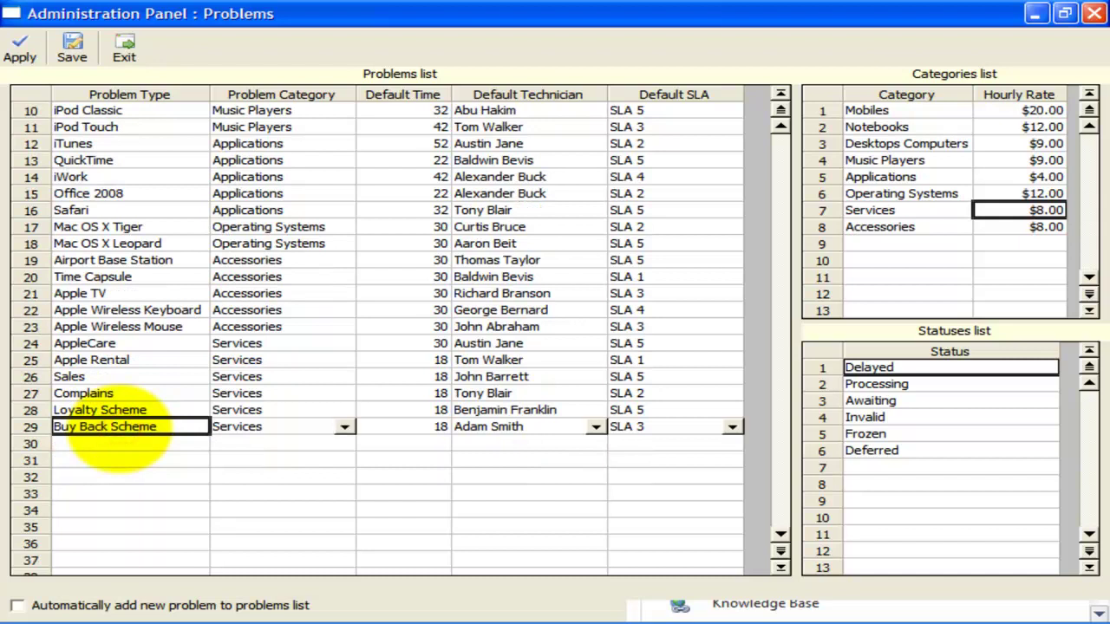
click(115, 443)
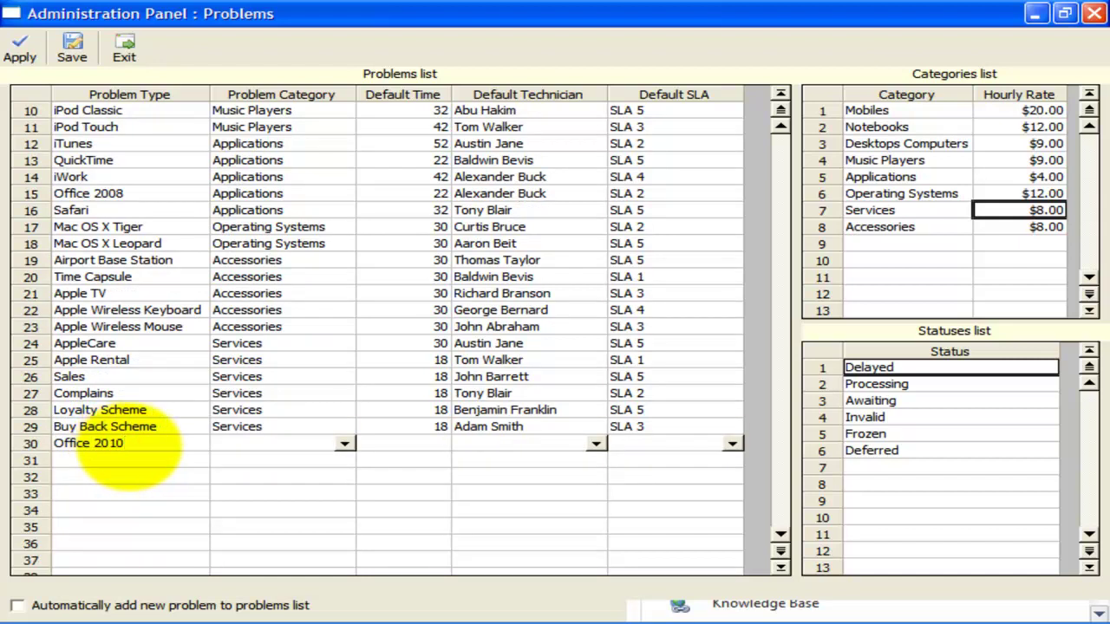
text(Office 2010)
click(344, 444)
drag(345, 466, 347, 483)
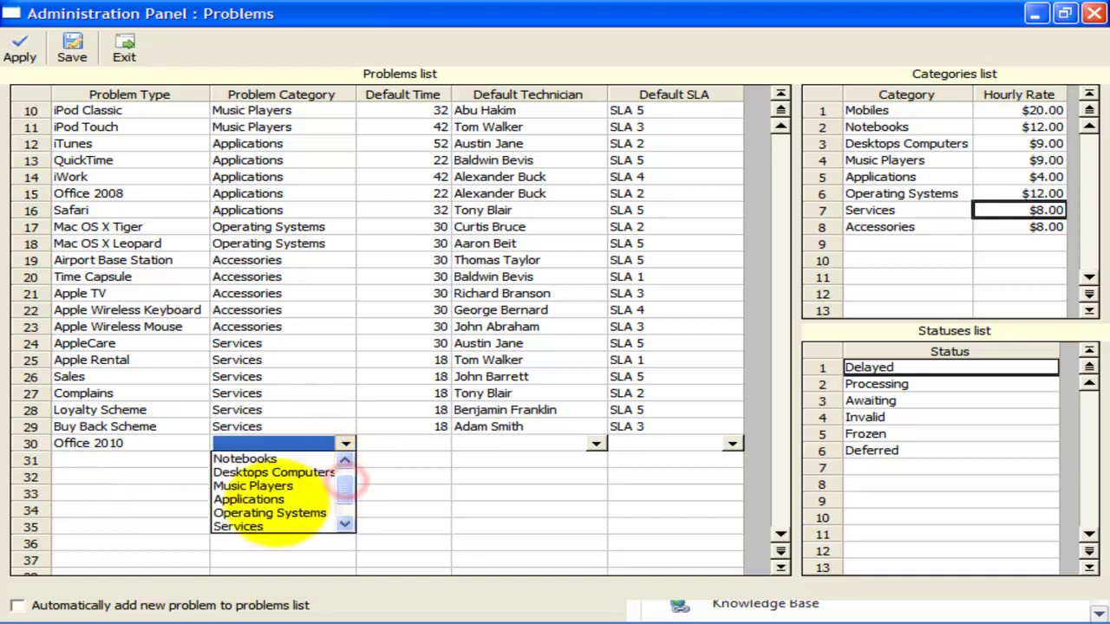
click(250, 499)
click(423, 444)
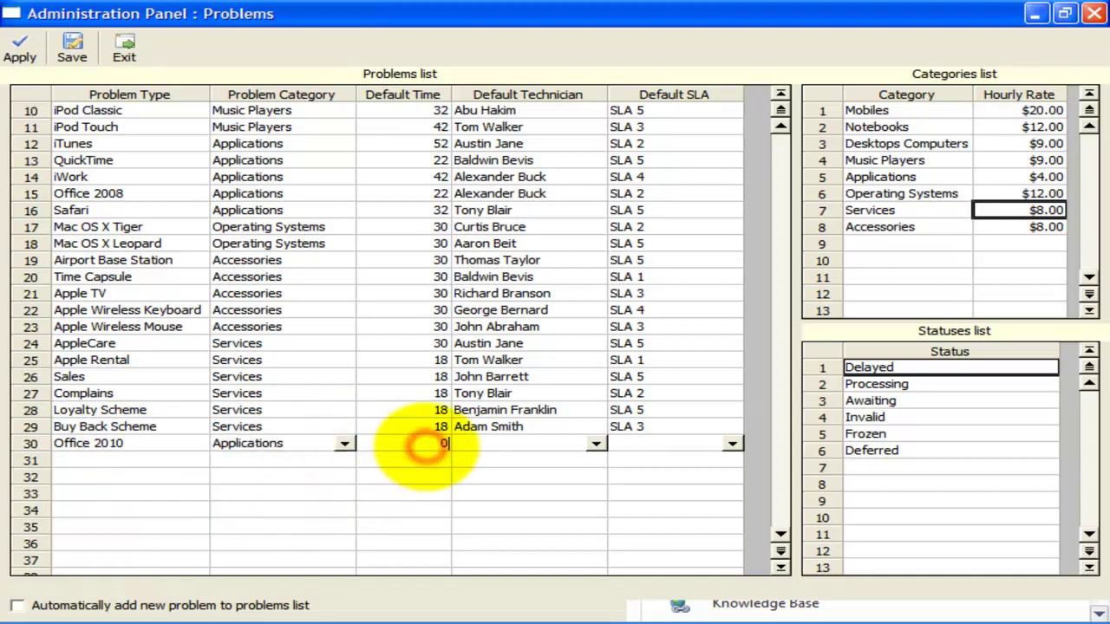
click(429, 442)
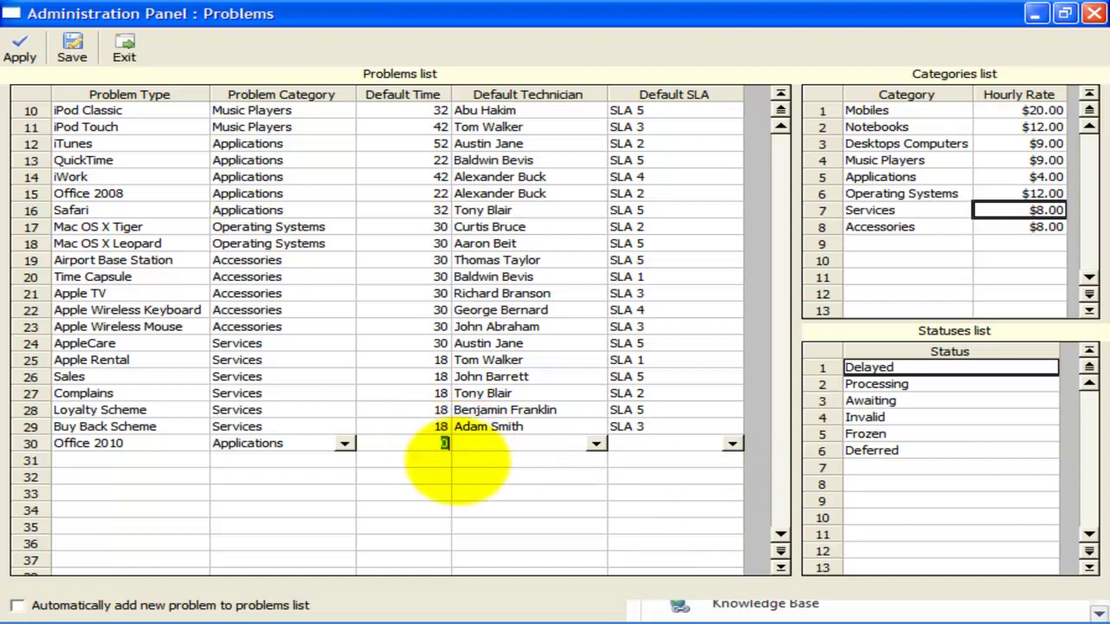
click(473, 444)
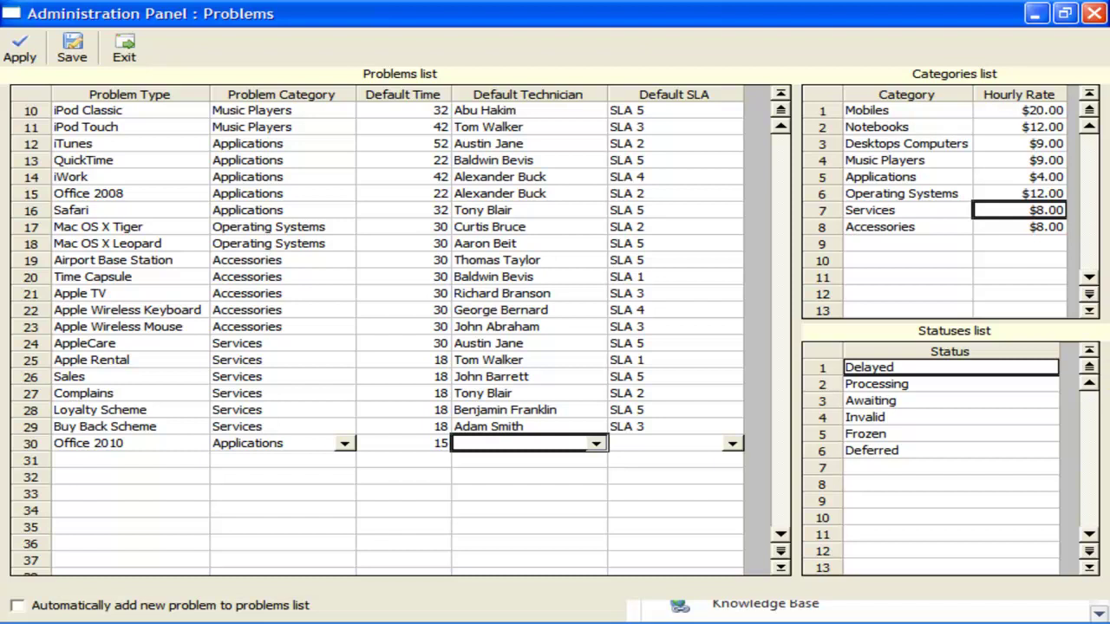
- Give Office 2010 a default technician and SLA 1, then save the problems list
click(624, 344)
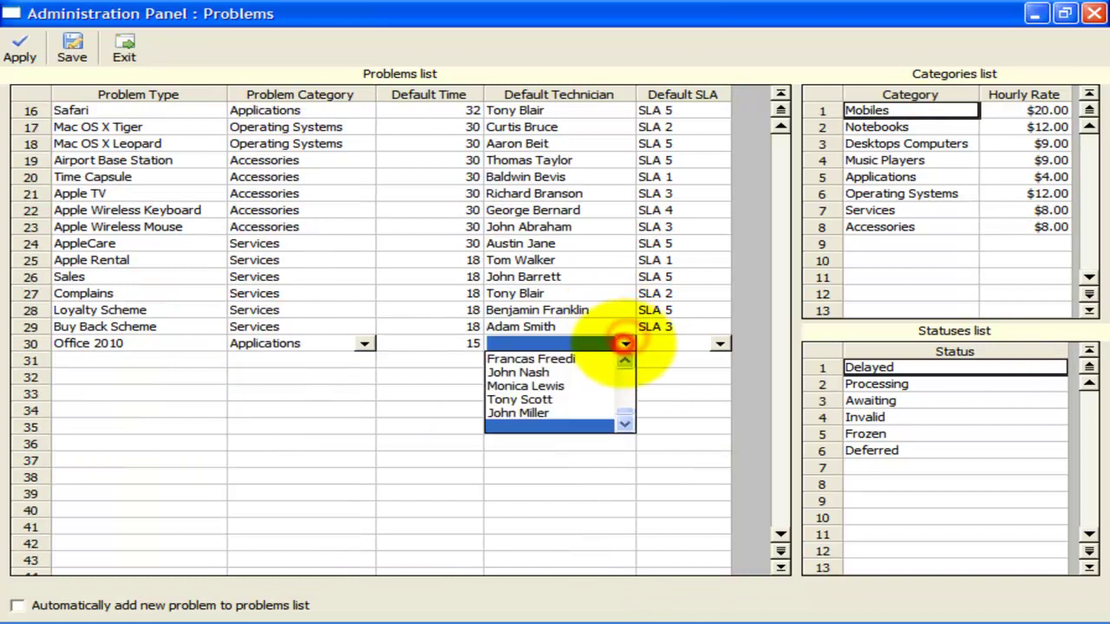
click(560, 387)
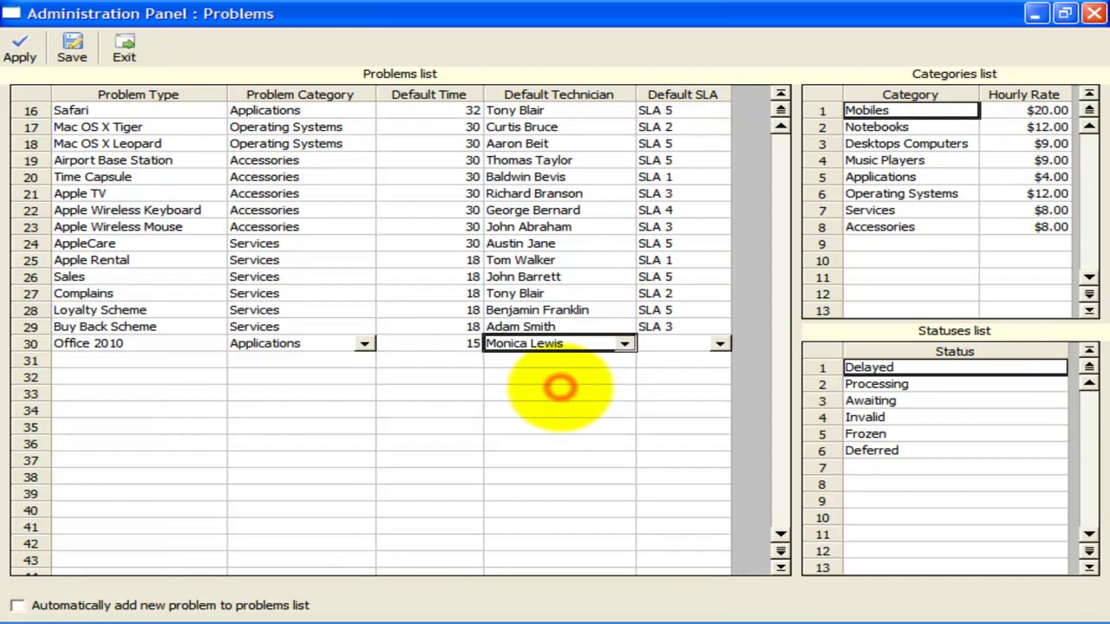
click(624, 343)
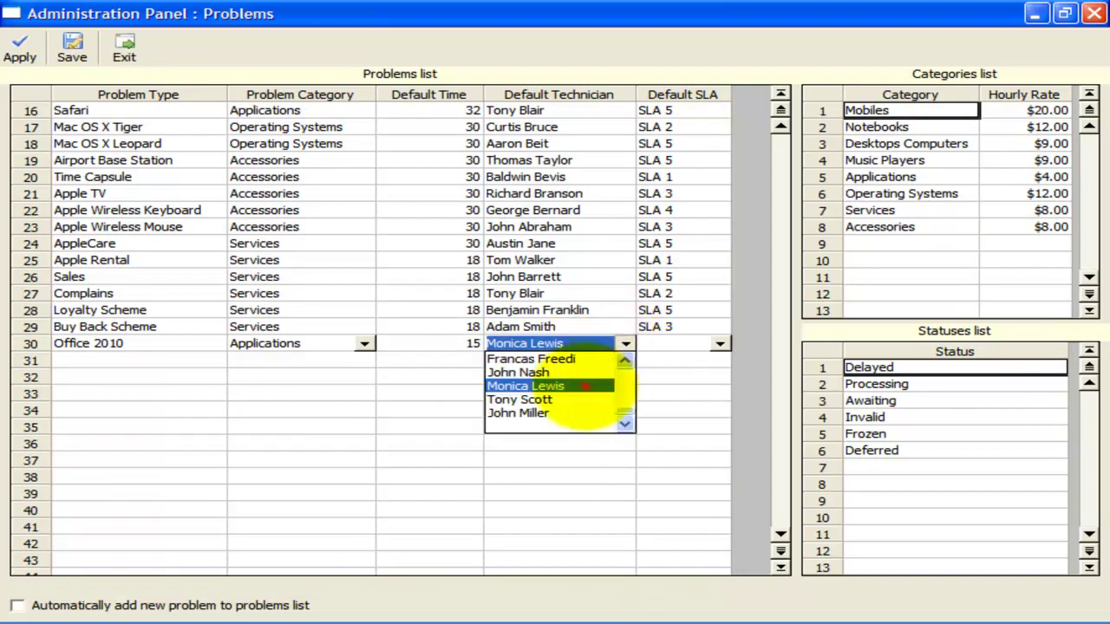
click(585, 386)
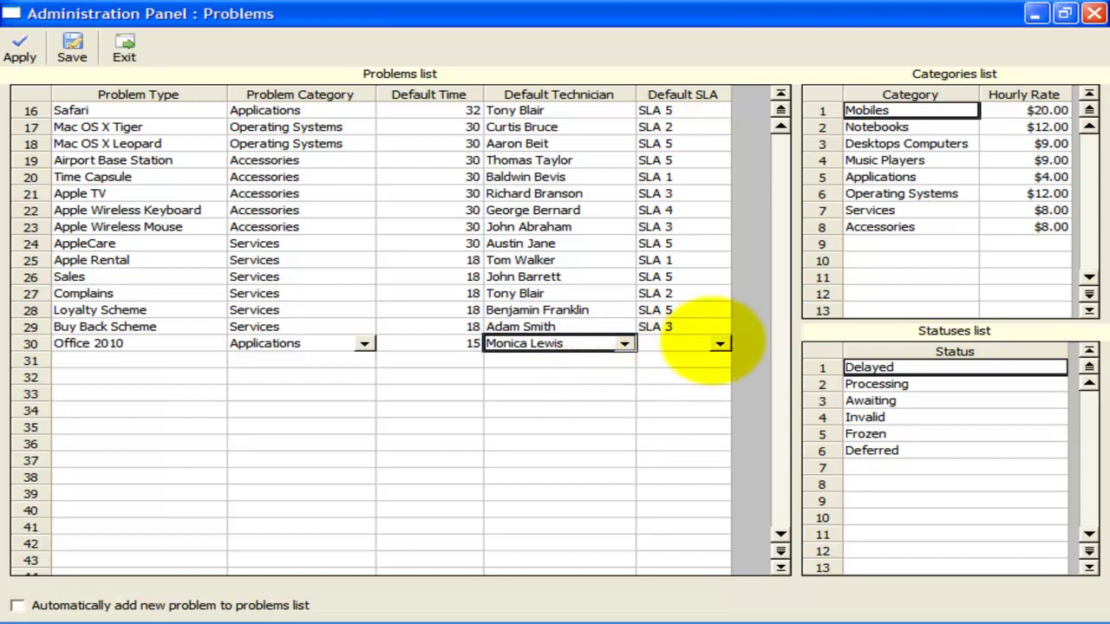
click(719, 343)
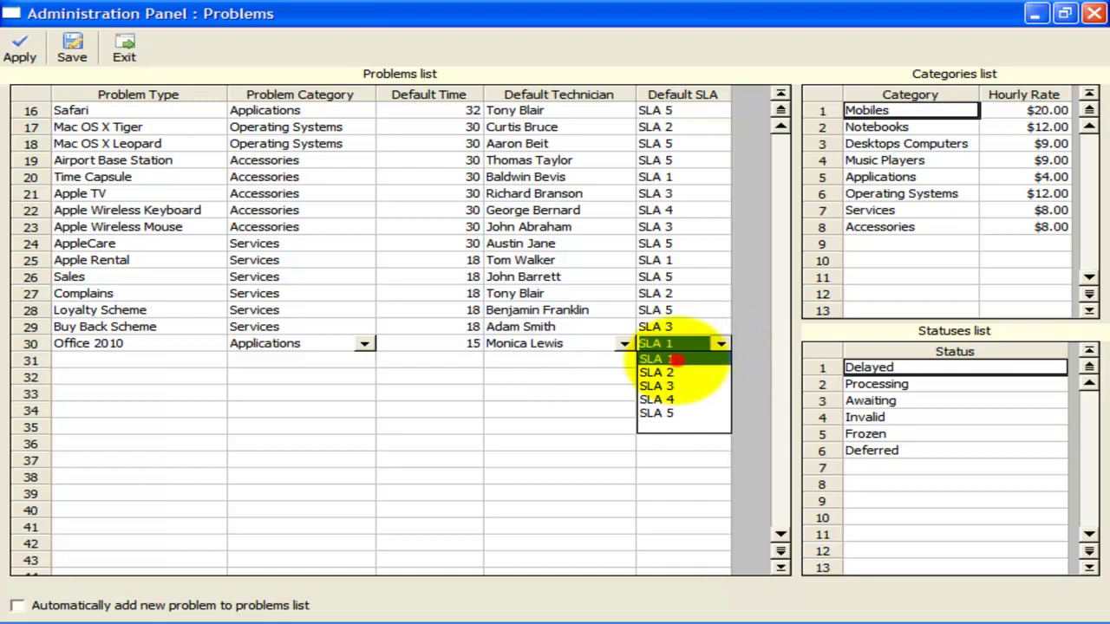
click(676, 363)
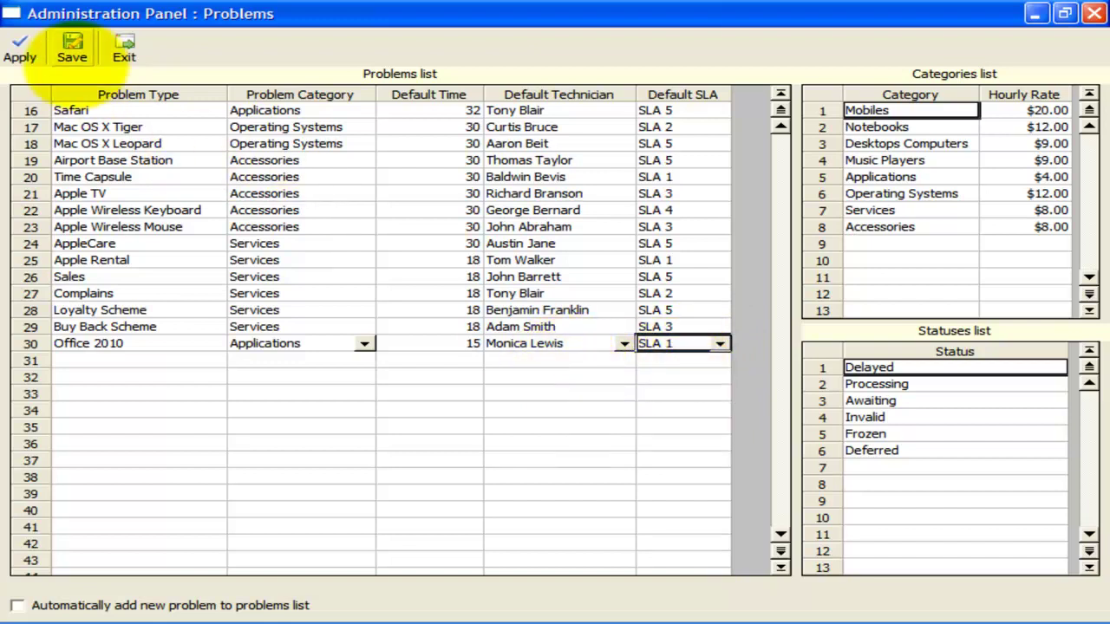
click(72, 48)
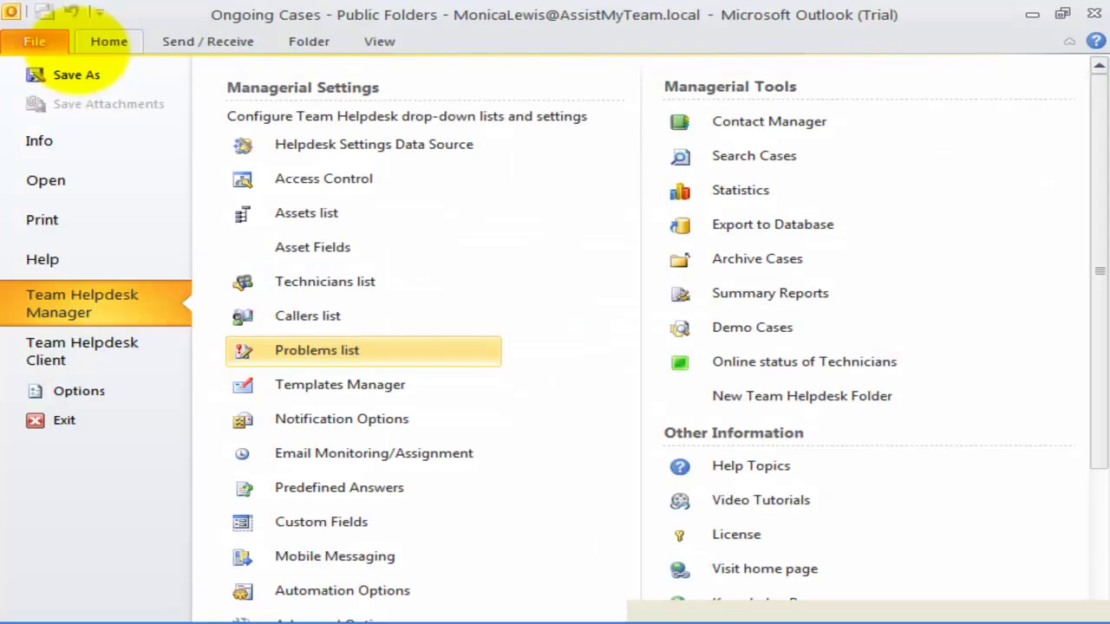
- Open case 20 and set its category to Applications and type to Office 2010
click(108, 42)
click(359, 215)
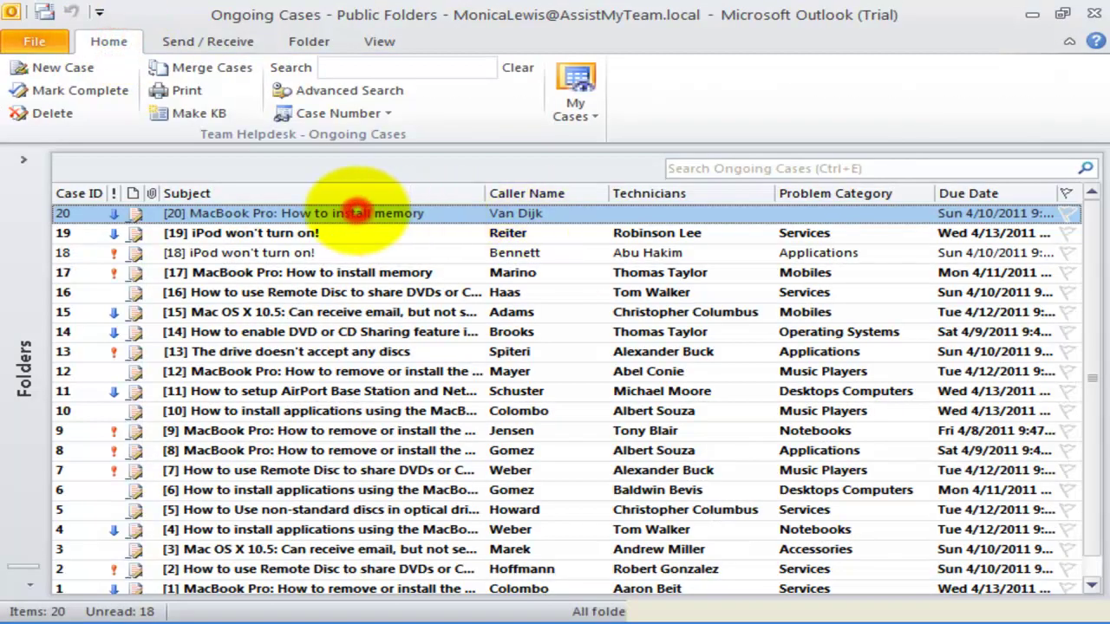
double_click(357, 212)
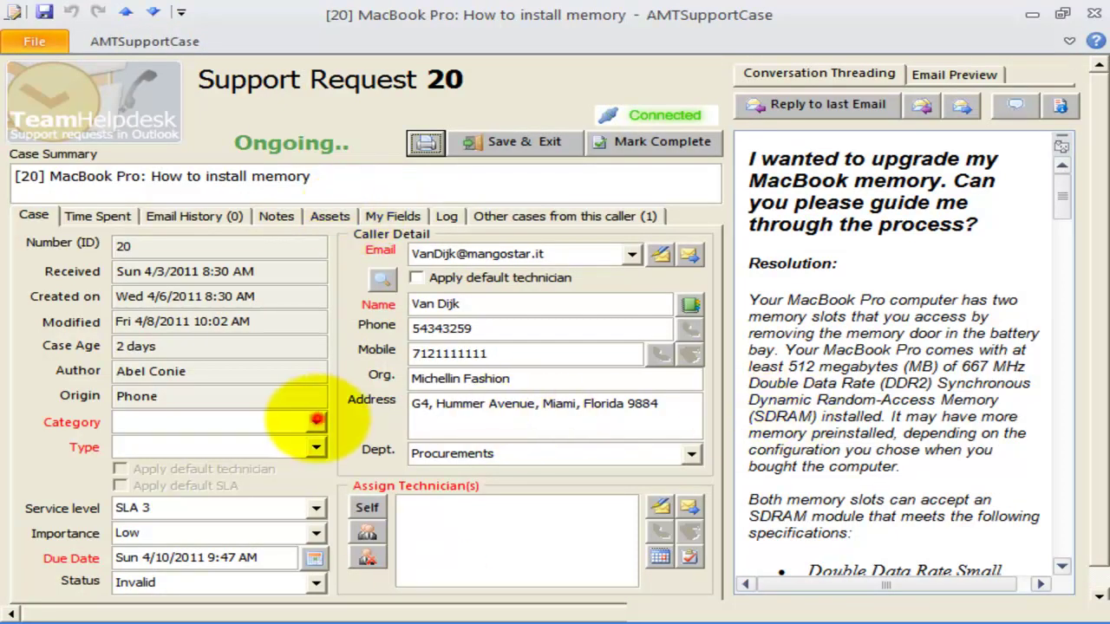
click(316, 422)
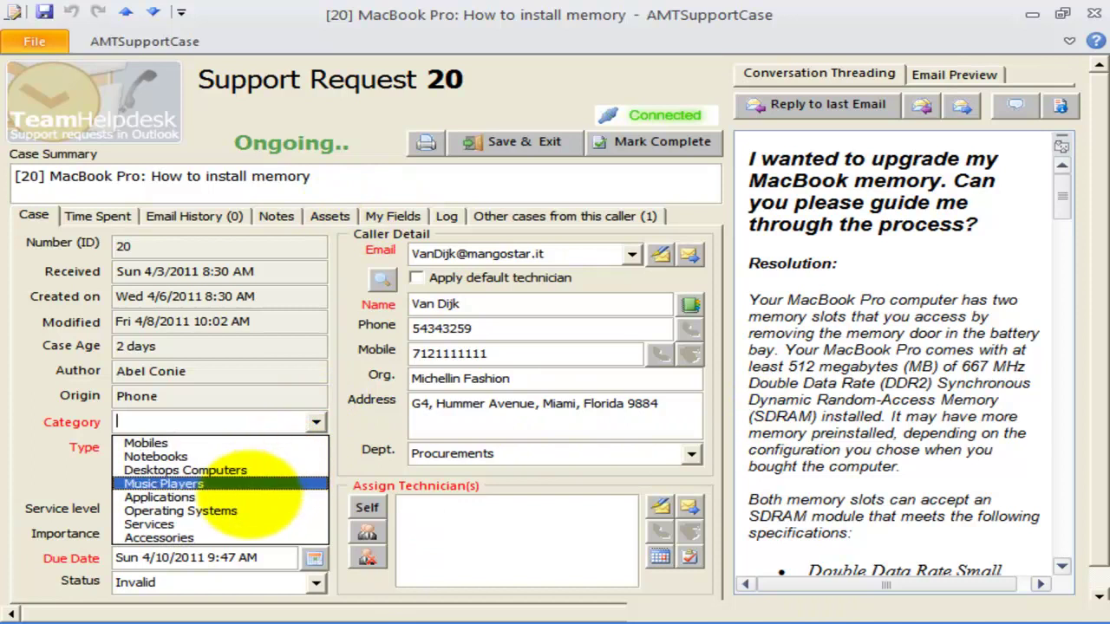
click(217, 497)
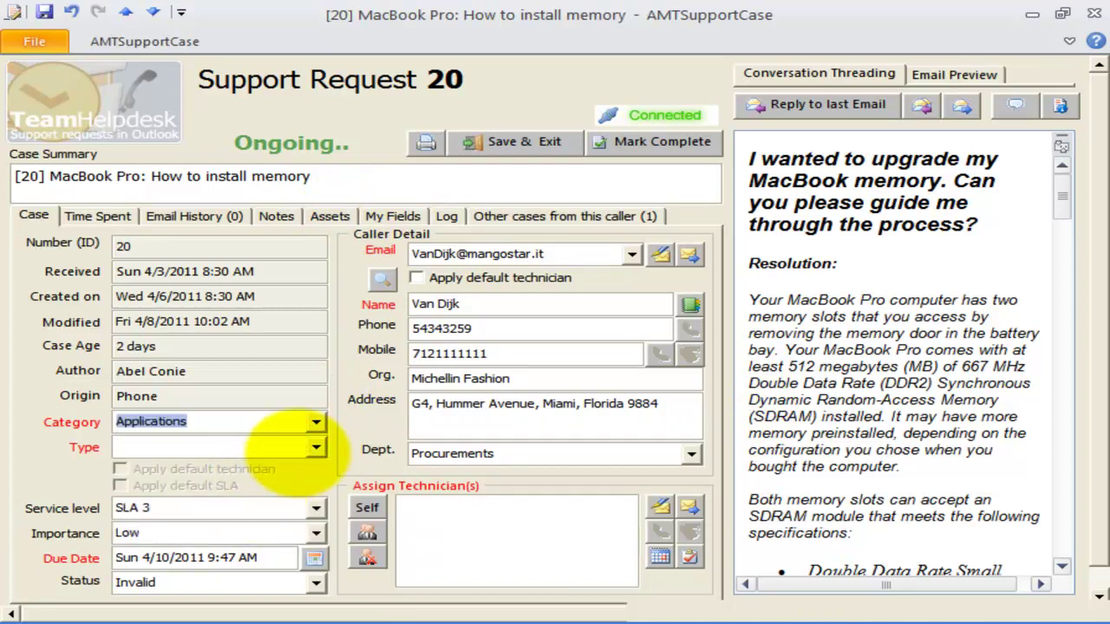
click(312, 447)
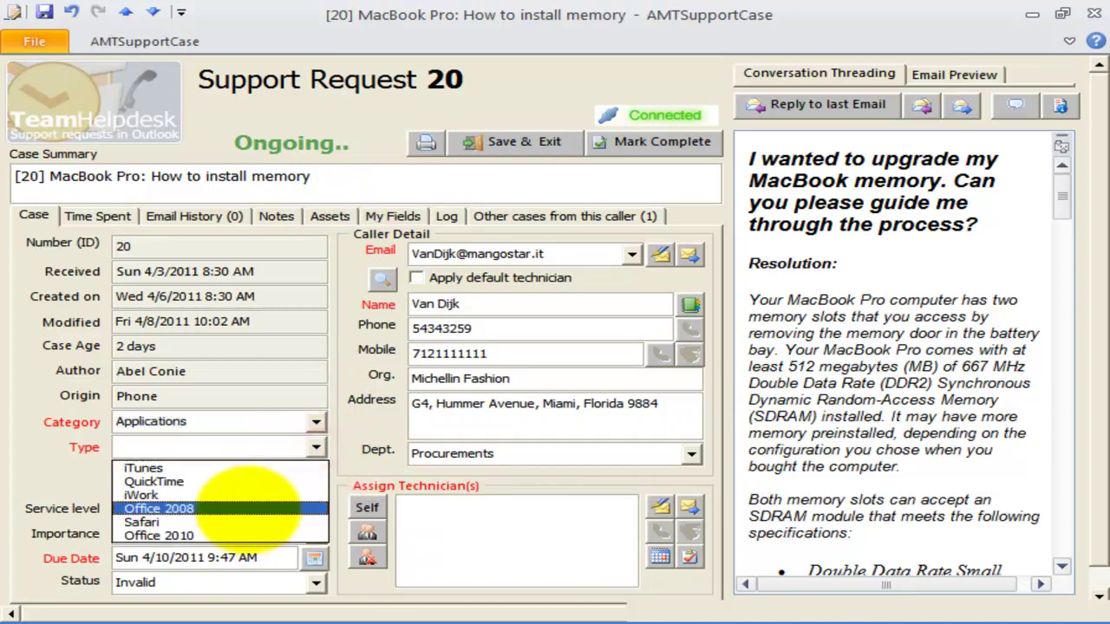
click(221, 535)
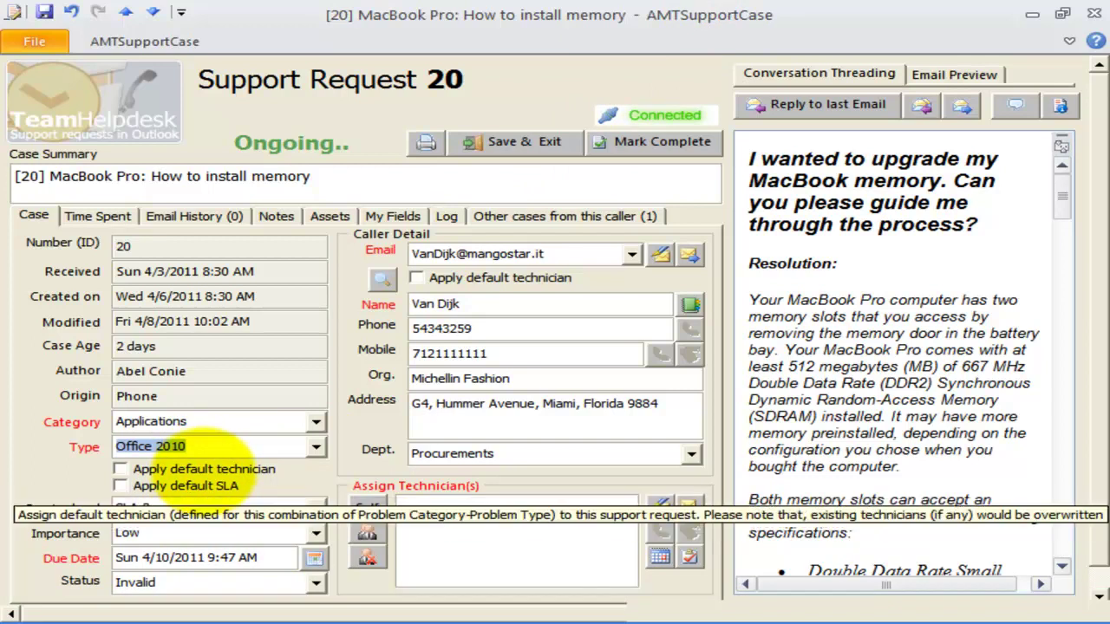
- Apply Office 2010's default technician and default SLA to case 20, then select statuses Delayed through Frozen
click(189, 469)
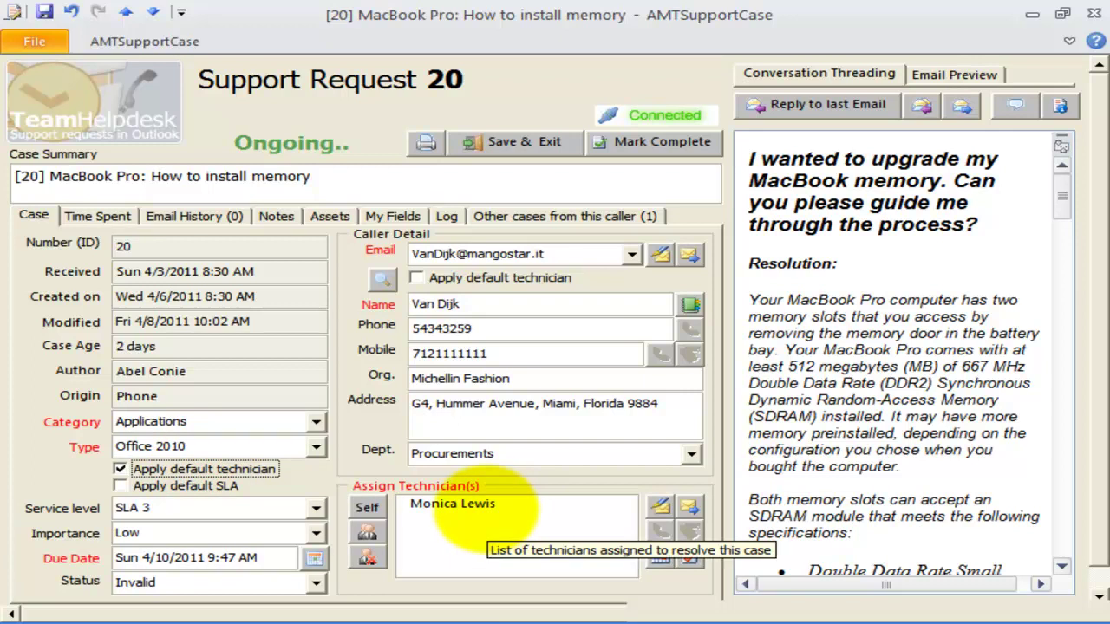
click(484, 511)
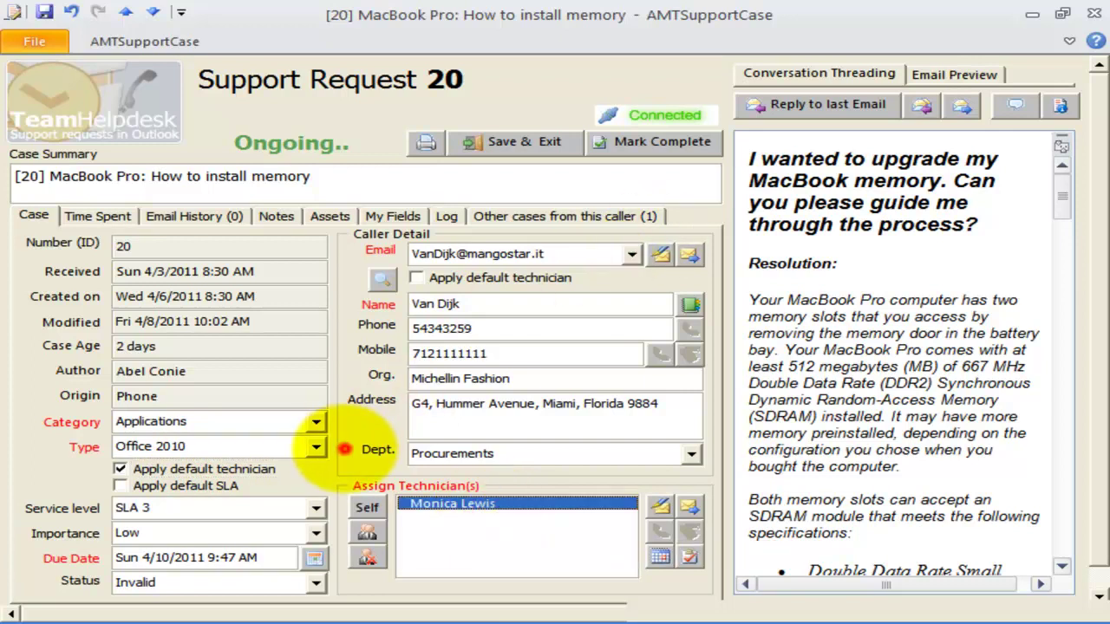
click(189, 486)
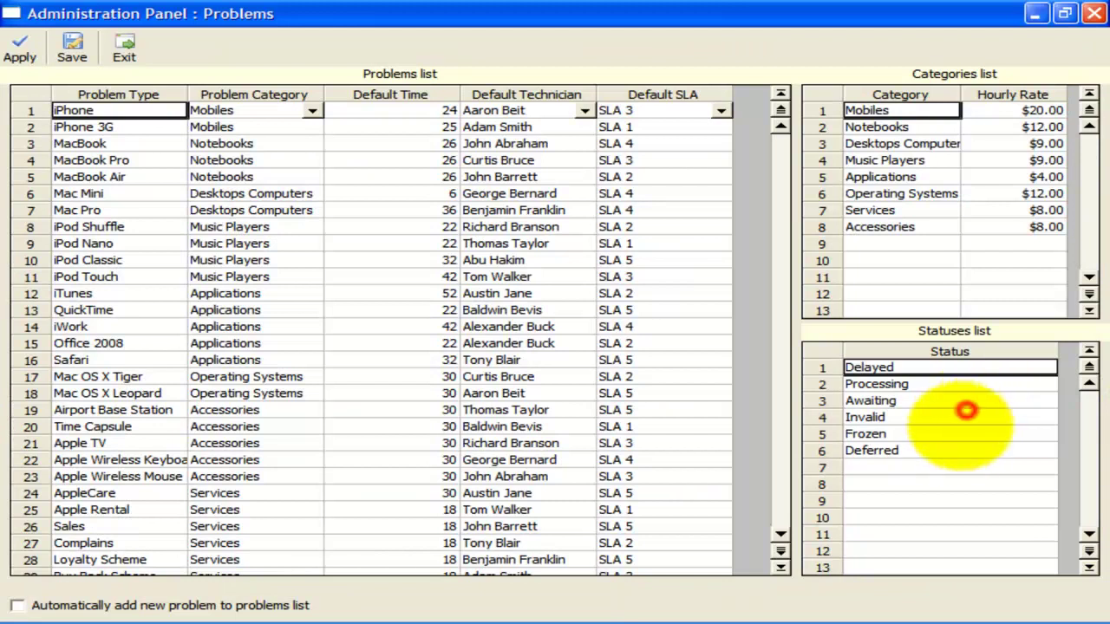
click(957, 433)
drag(957, 434, 941, 347)
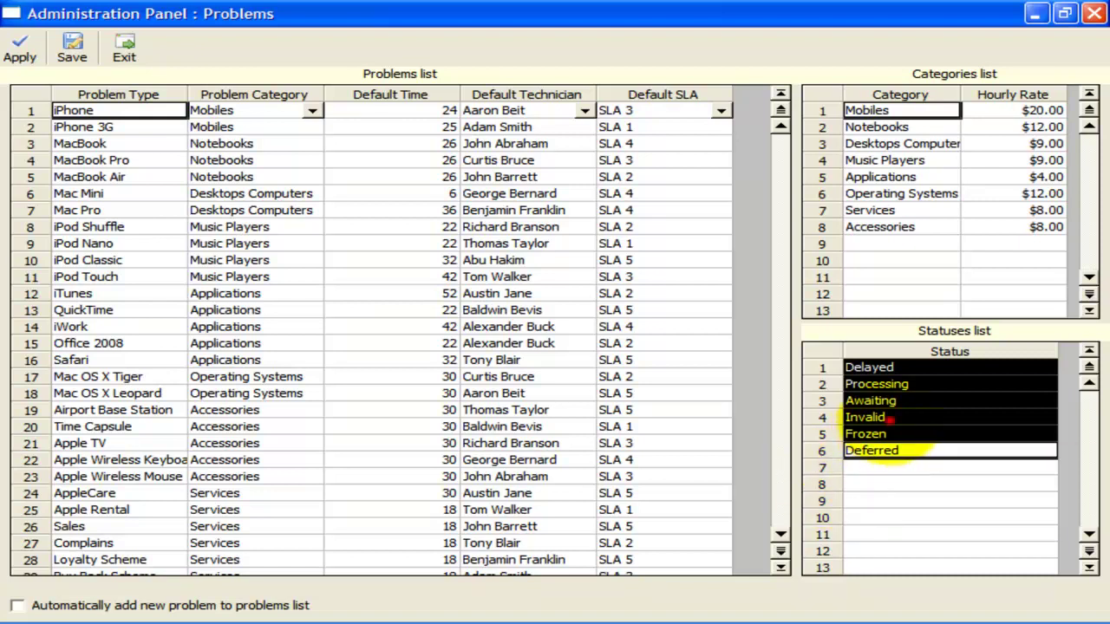
- Save the status list, then change case 20's status to Processing
click(864, 417)
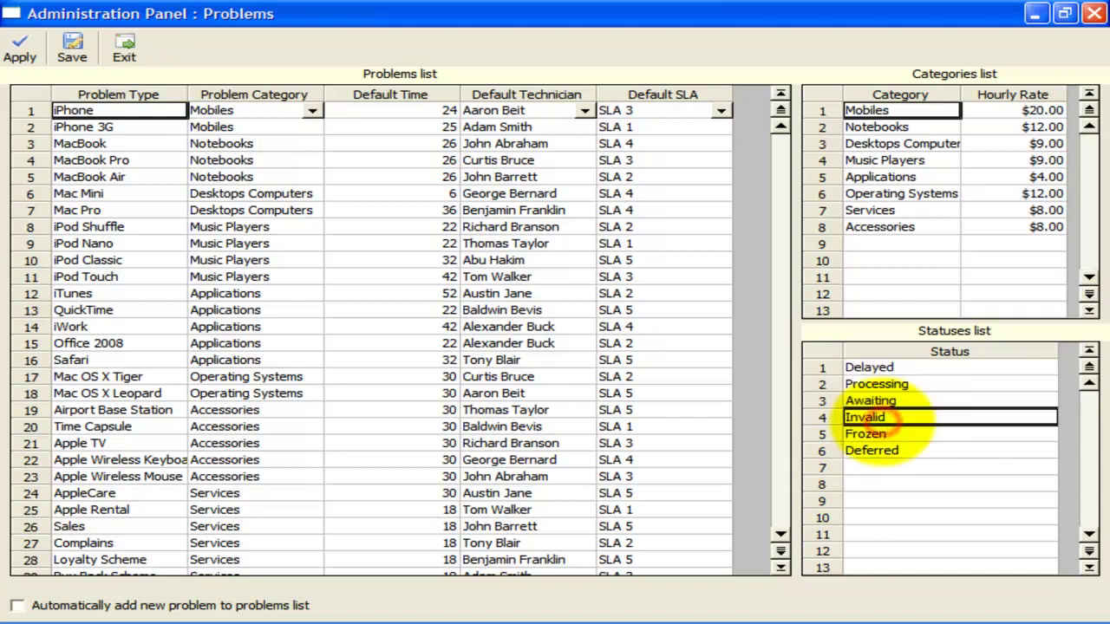
click(72, 48)
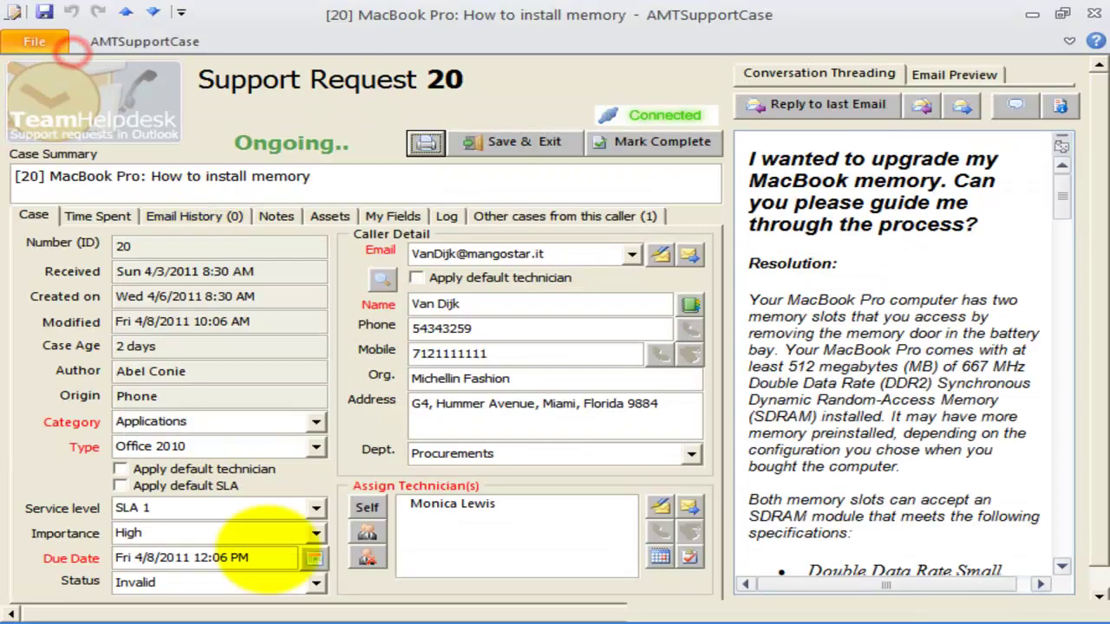
click(316, 582)
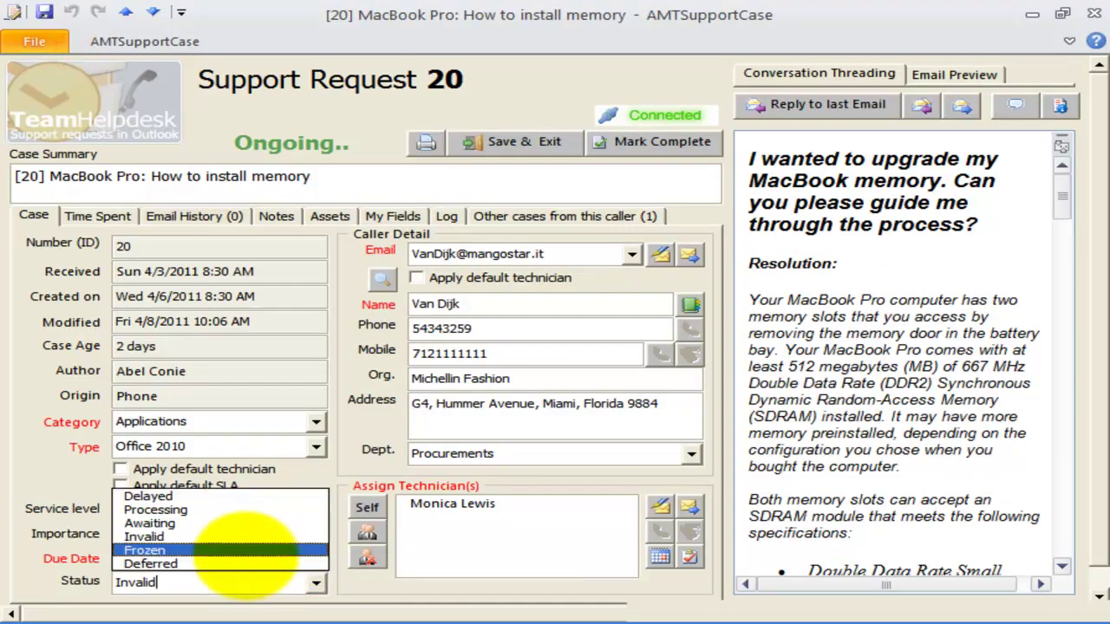
click(248, 563)
click(317, 583)
click(271, 509)
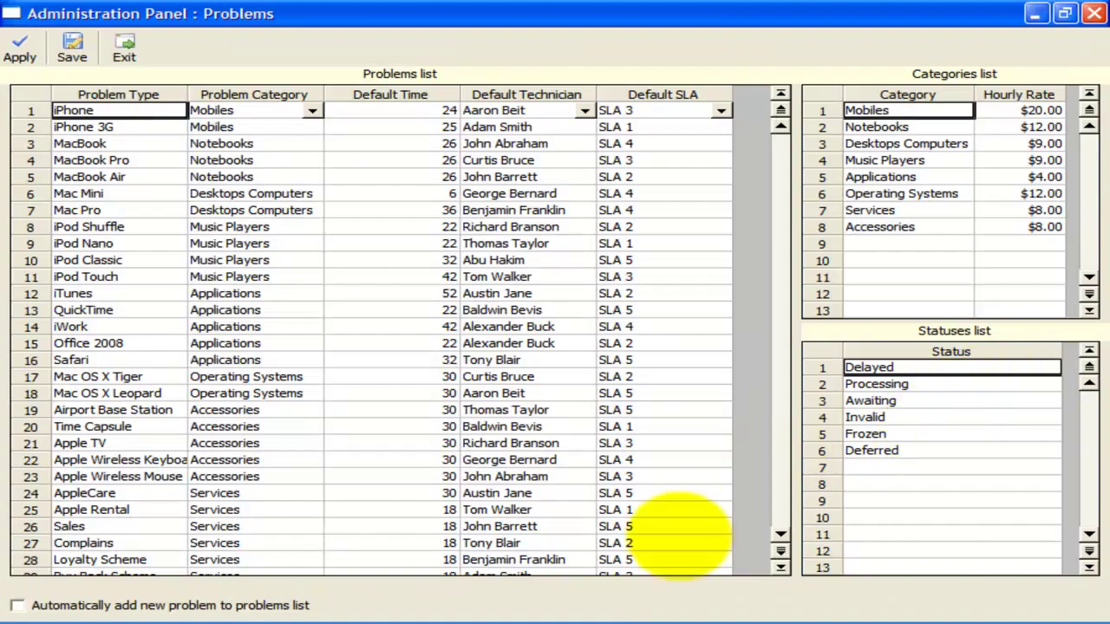
- Turn on auto-adding new problems to the list and save the Problems panel
click(114, 607)
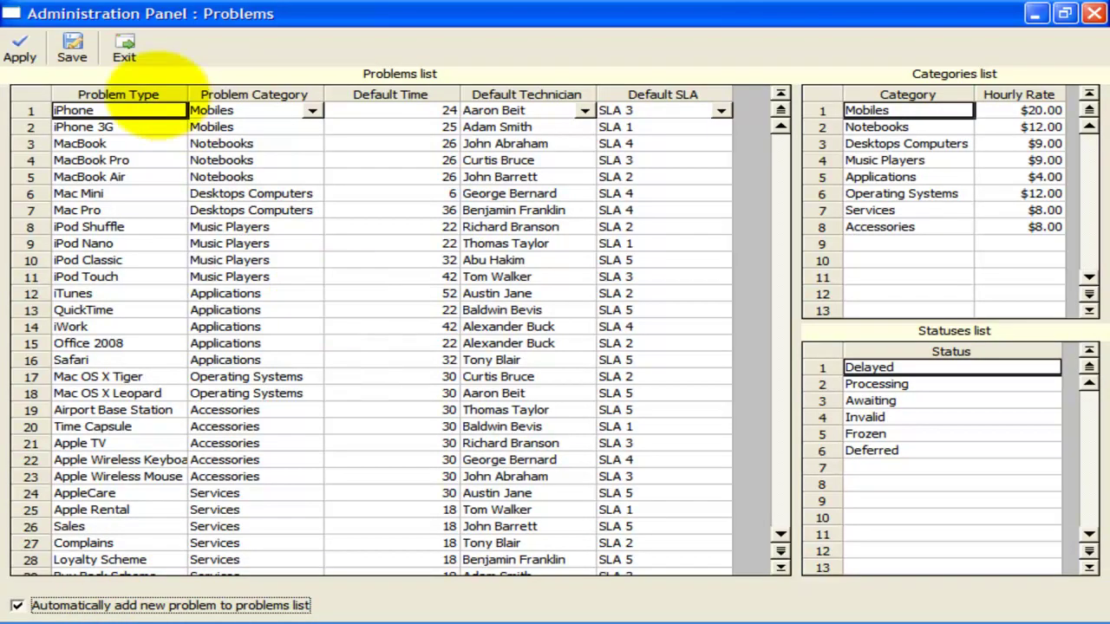
click(70, 392)
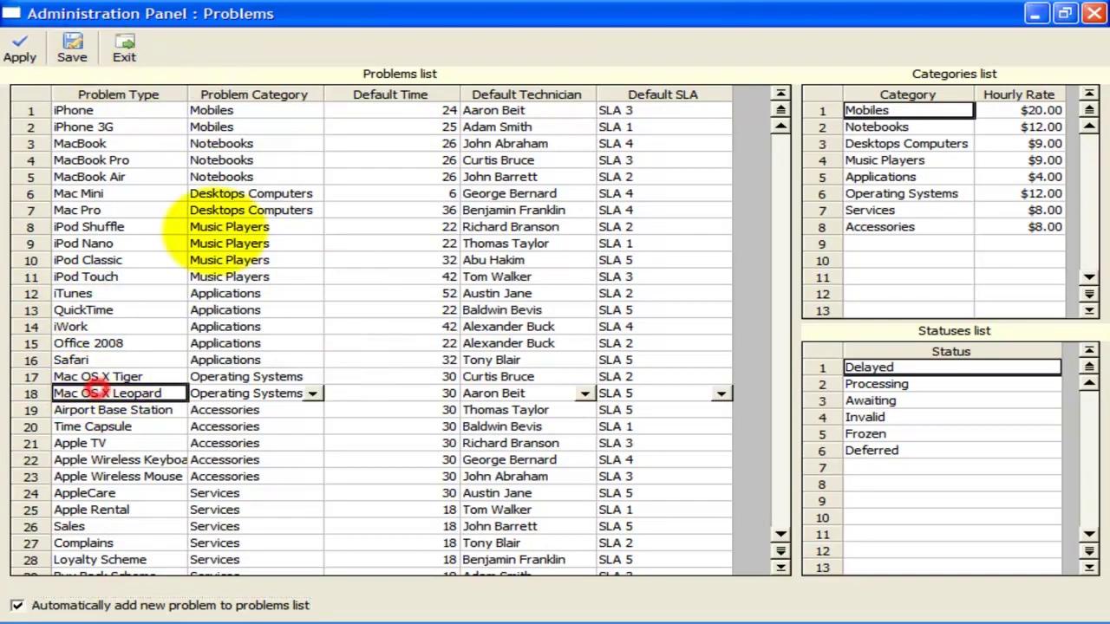
scroll(212, 394, down, 3)
click(73, 43)
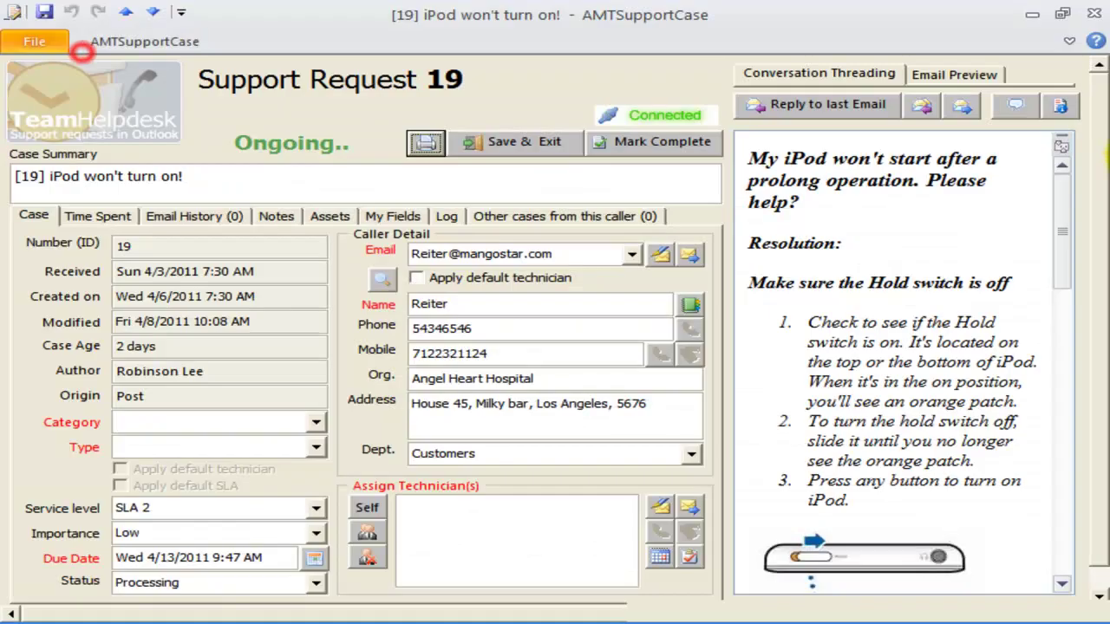
- Give case 19 category Hardware and type Keyboard, save it, and find the new Keyboard problem row
click(240, 429)
click(315, 422)
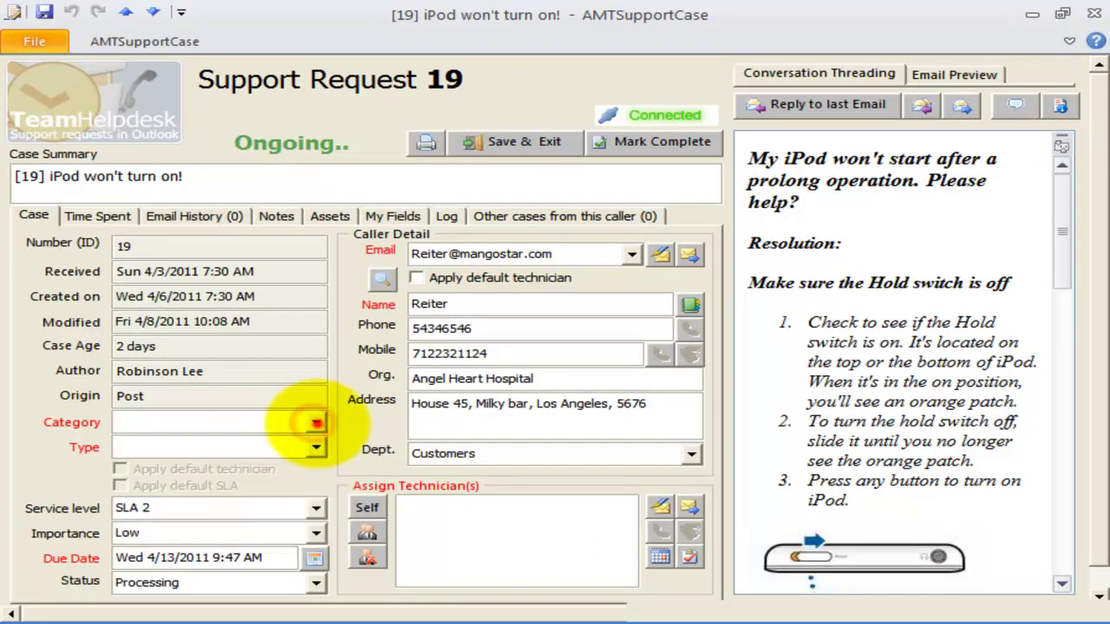
click(315, 422)
click(292, 424)
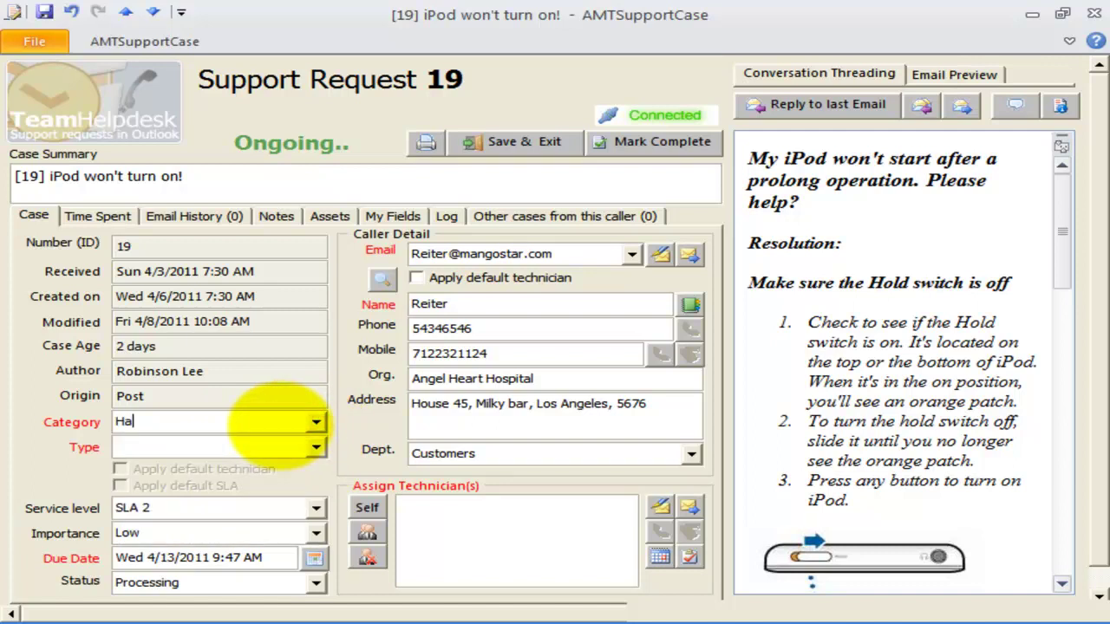
click(256, 444)
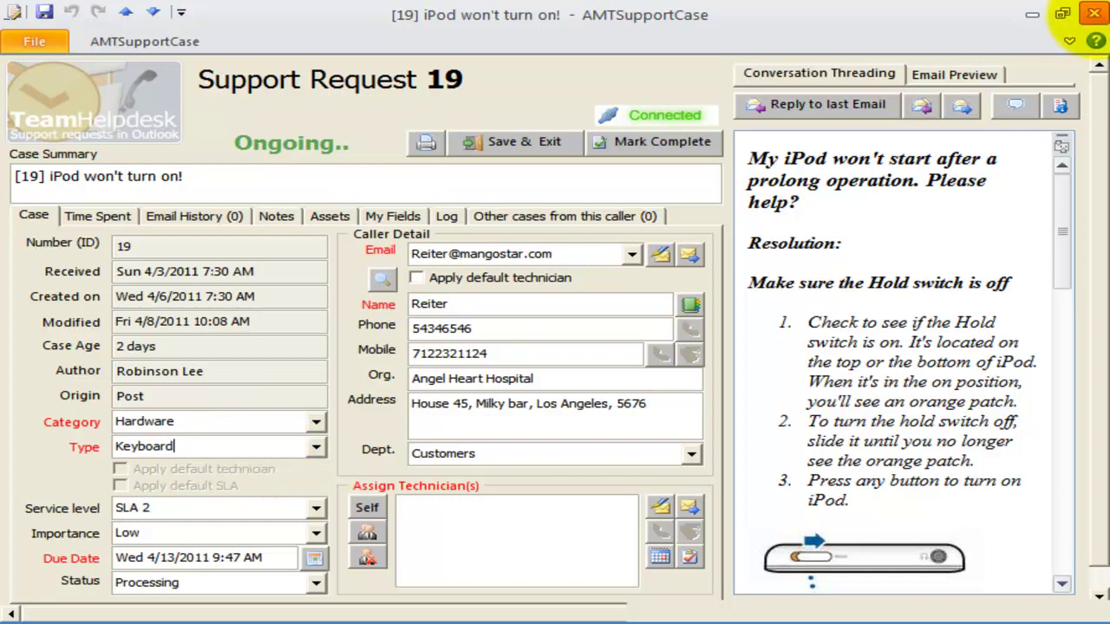
click(1095, 14)
click(460, 380)
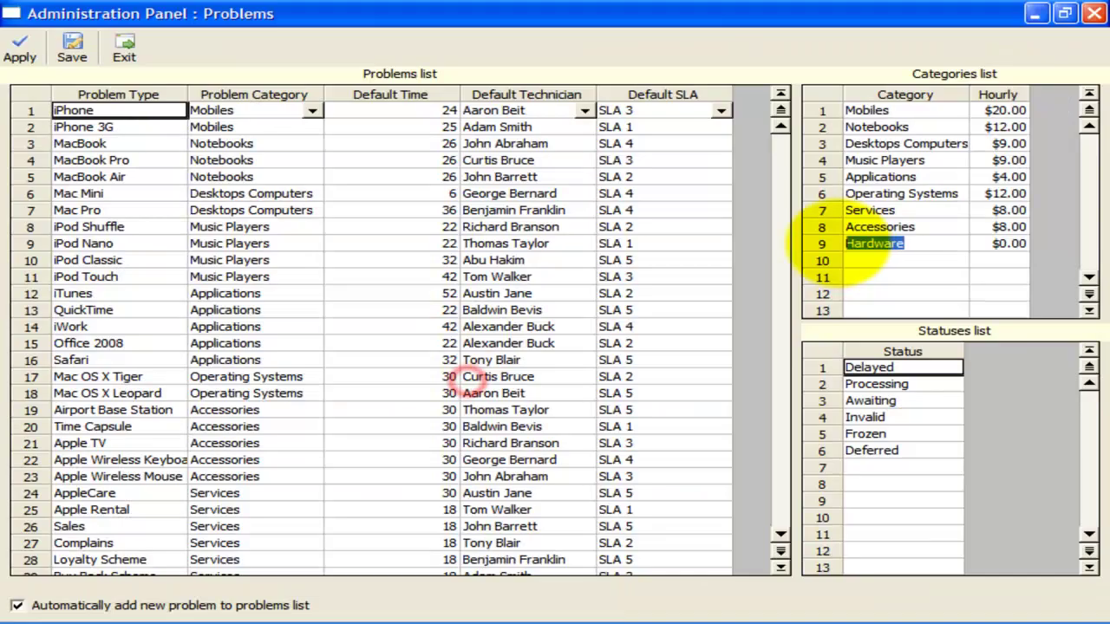
scroll(292, 508, down, 4)
click(61, 411)
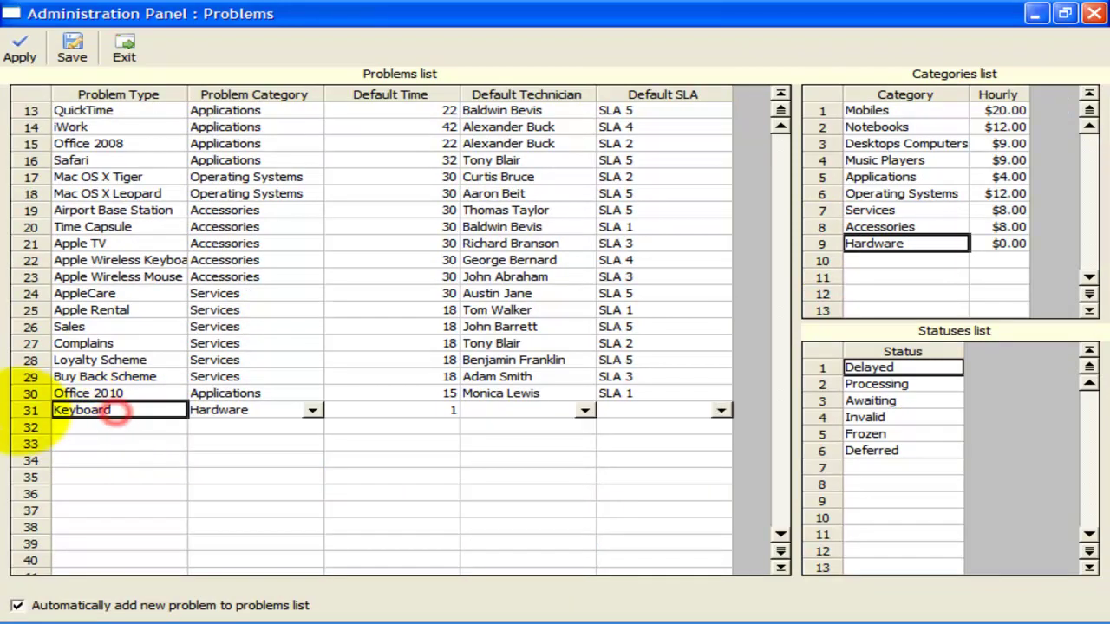
click(19, 410)
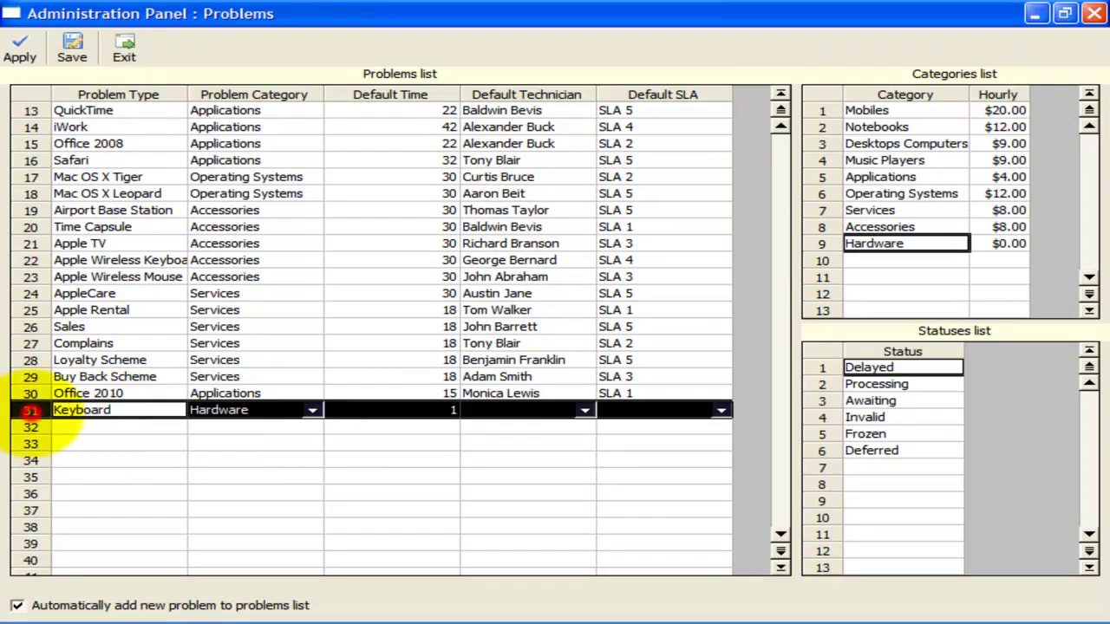
- Save the problems list with the Keyboard entry and open the Assets list full-screen
click(33, 424)
click(71, 46)
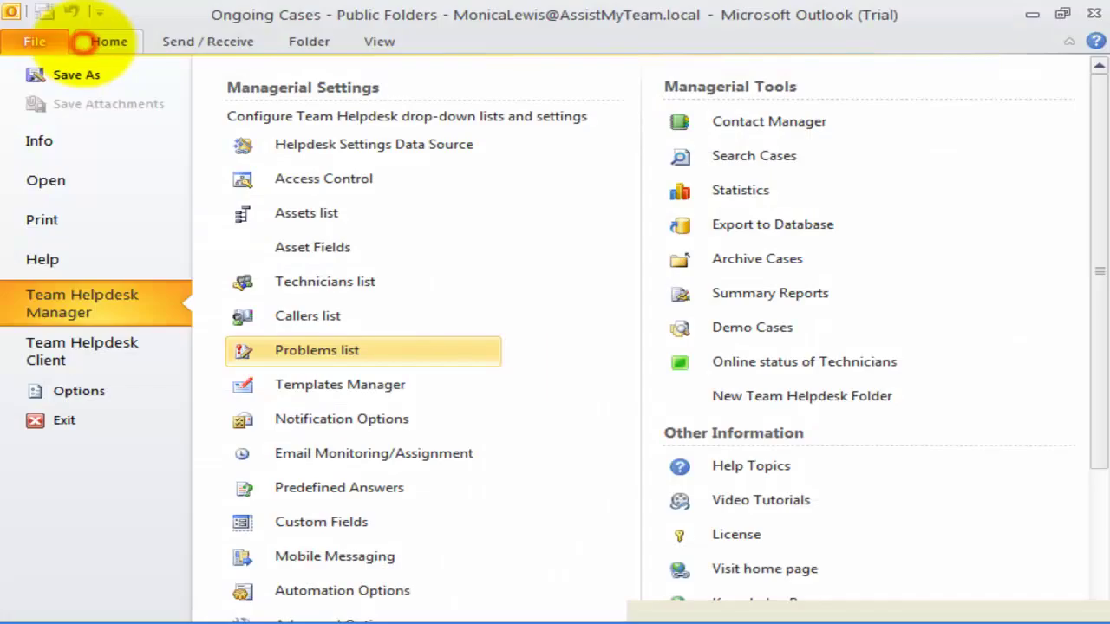
click(376, 216)
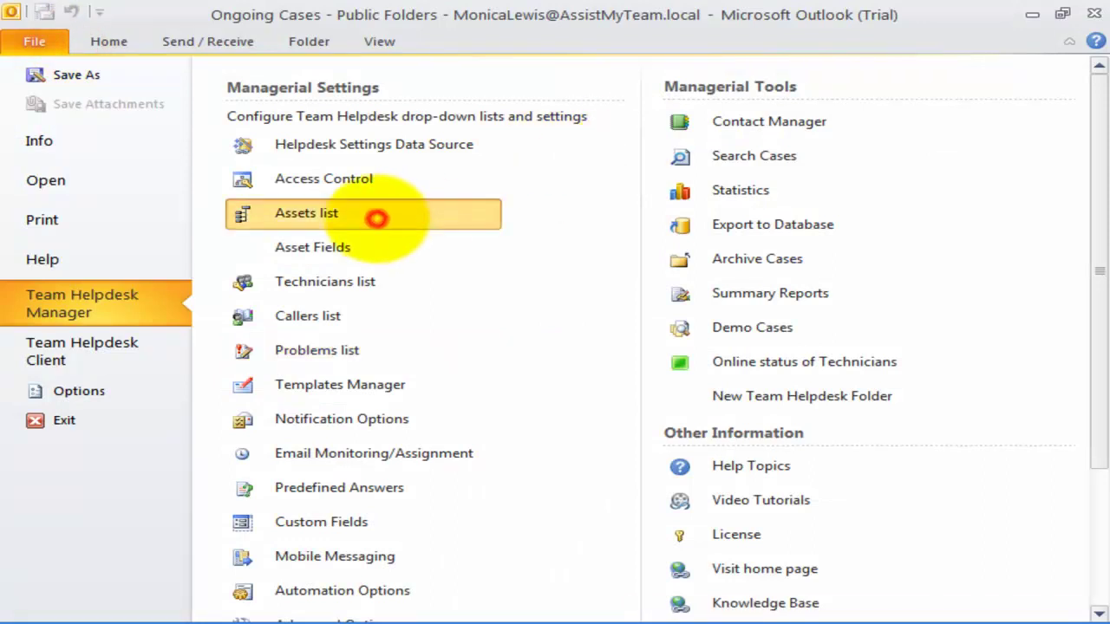
double_click(586, 77)
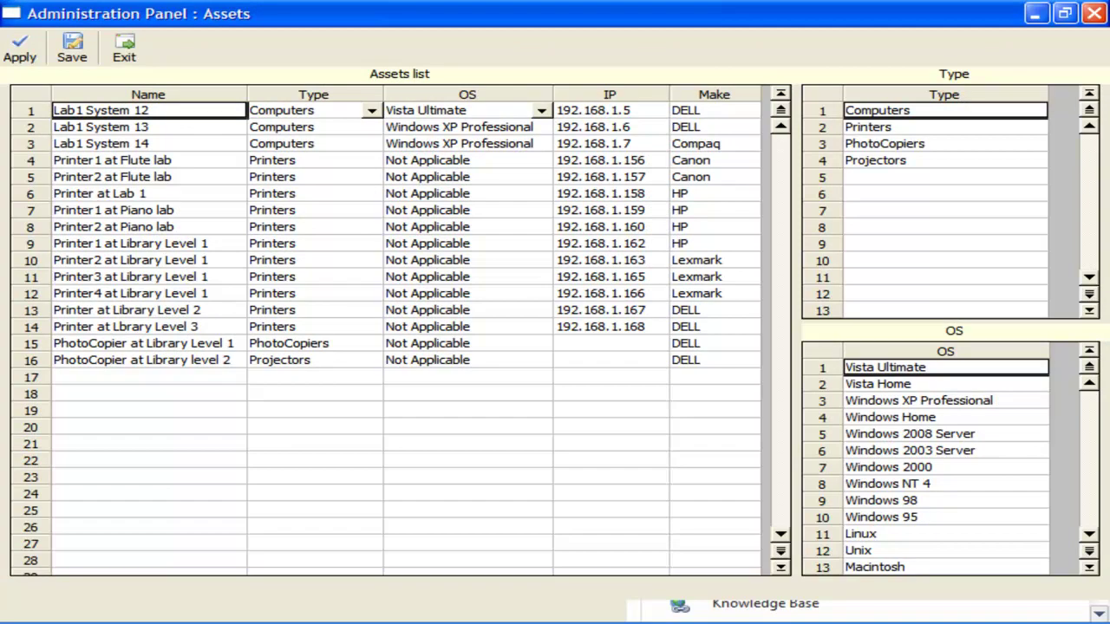
- Browse the assets from Lab1 System 12 and the asset Type list up to Printers
click(152, 110)
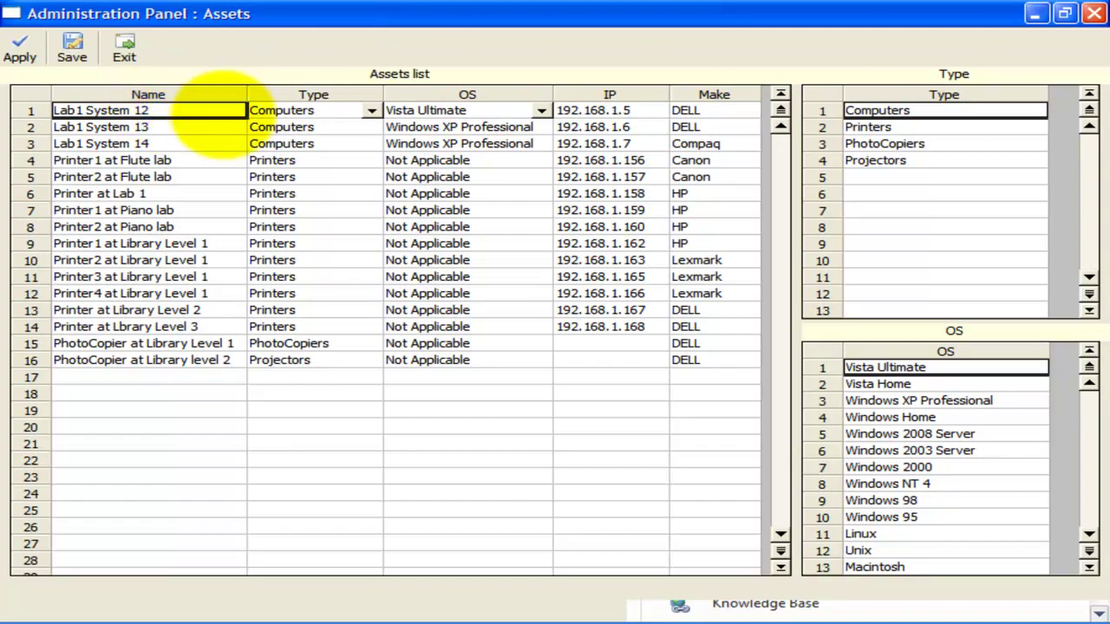
click(949, 160)
click(942, 143)
click(926, 127)
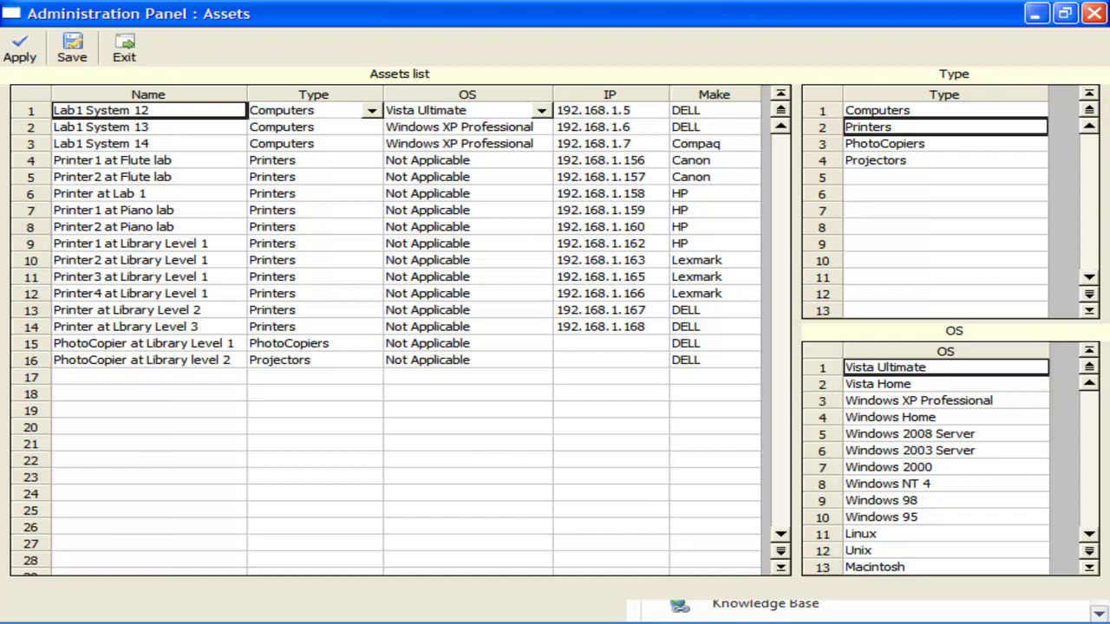
click(113, 177)
drag(143, 111, 727, 373)
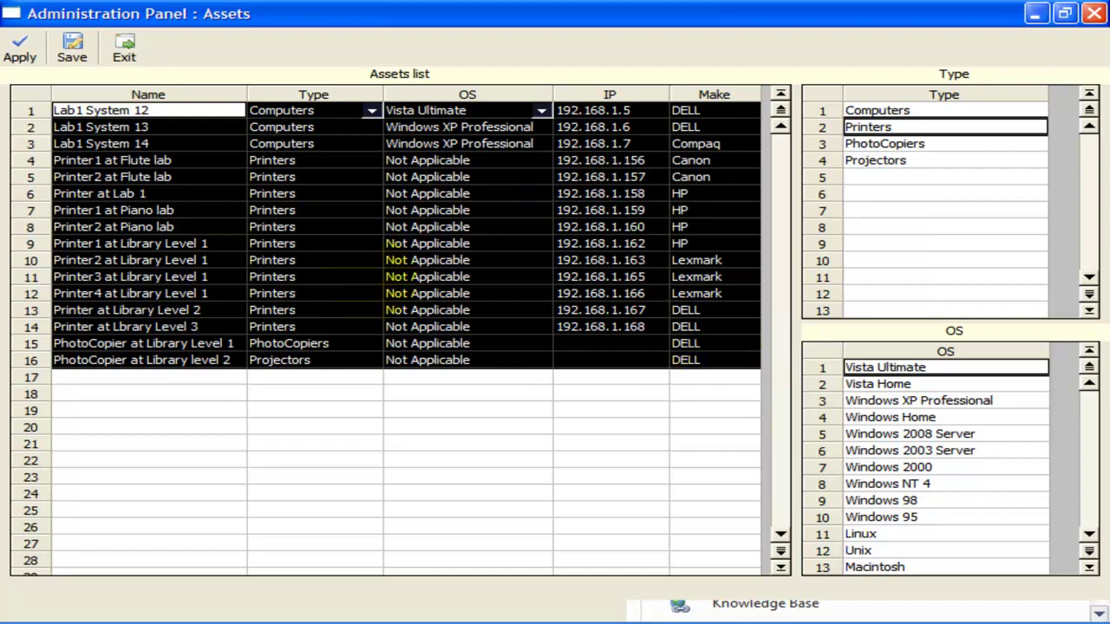
click(218, 260)
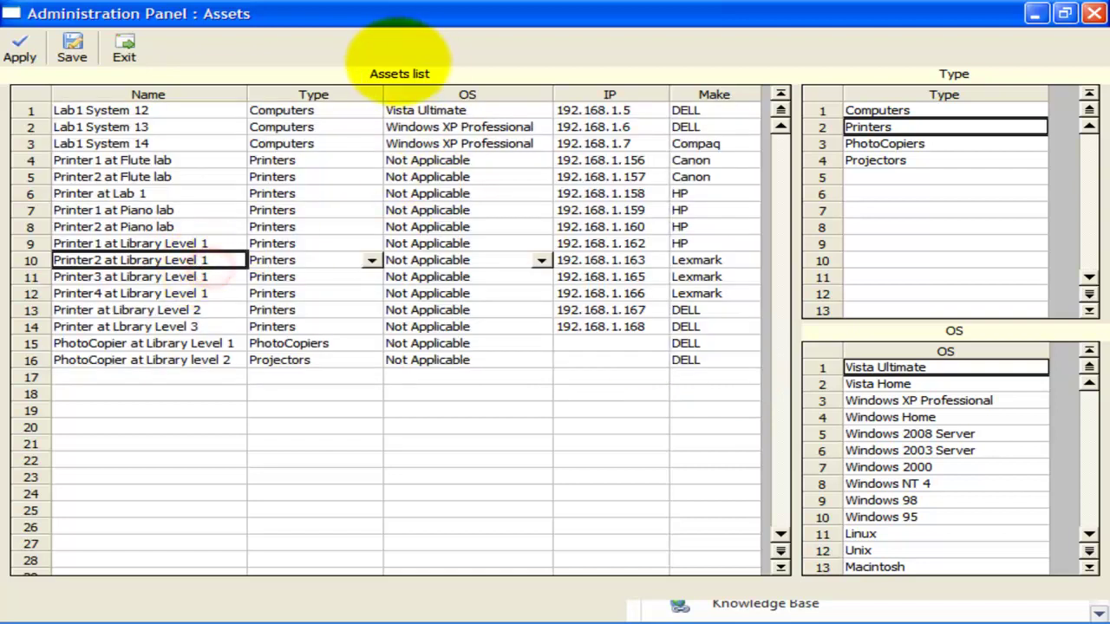
drag(343, 111, 342, 375)
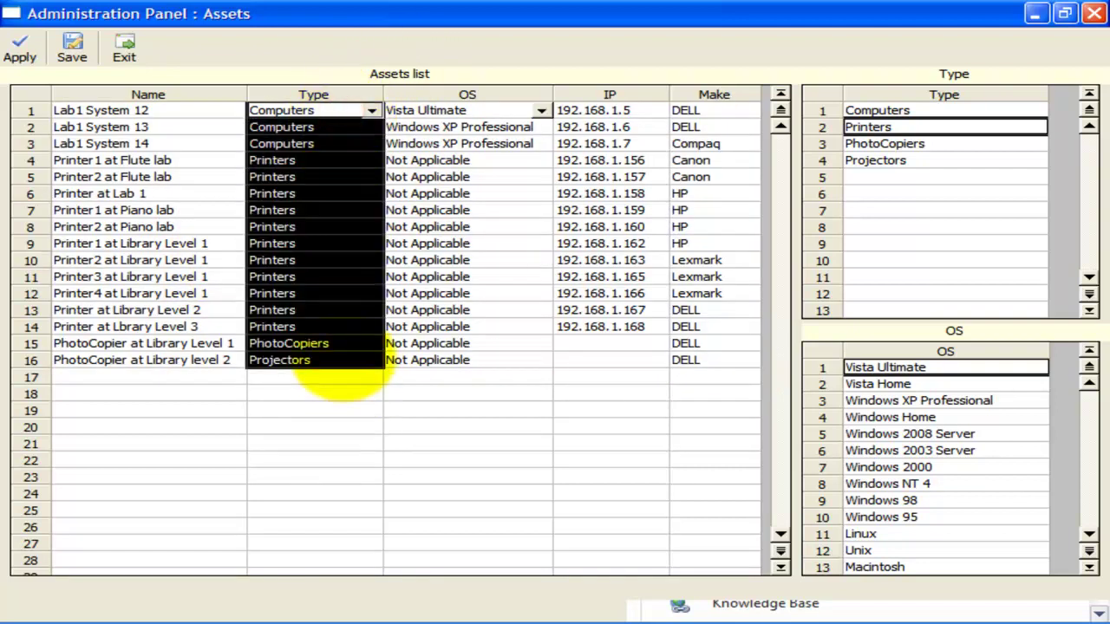
drag(483, 126, 458, 309)
click(607, 126)
drag(607, 127, 607, 326)
drag(685, 126, 716, 365)
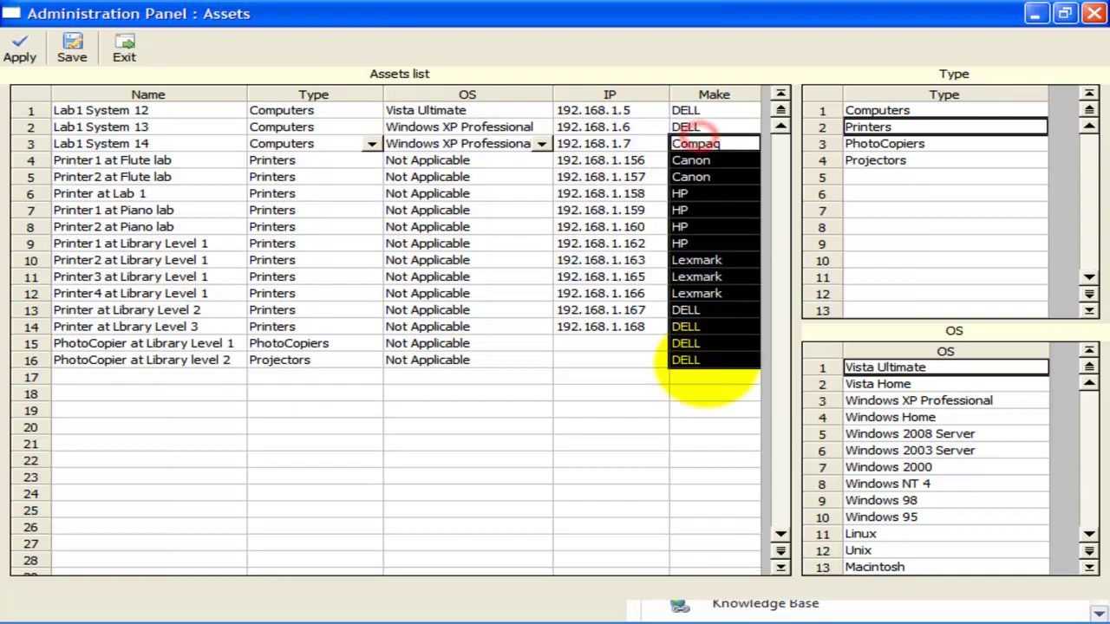
click(707, 364)
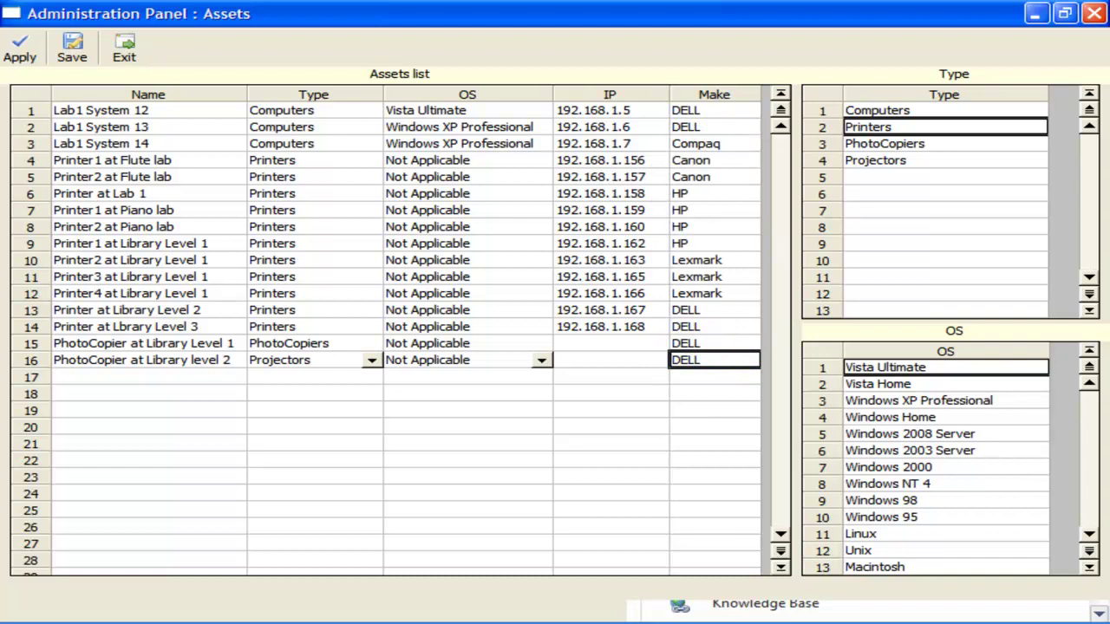
drag(160, 110, 704, 381)
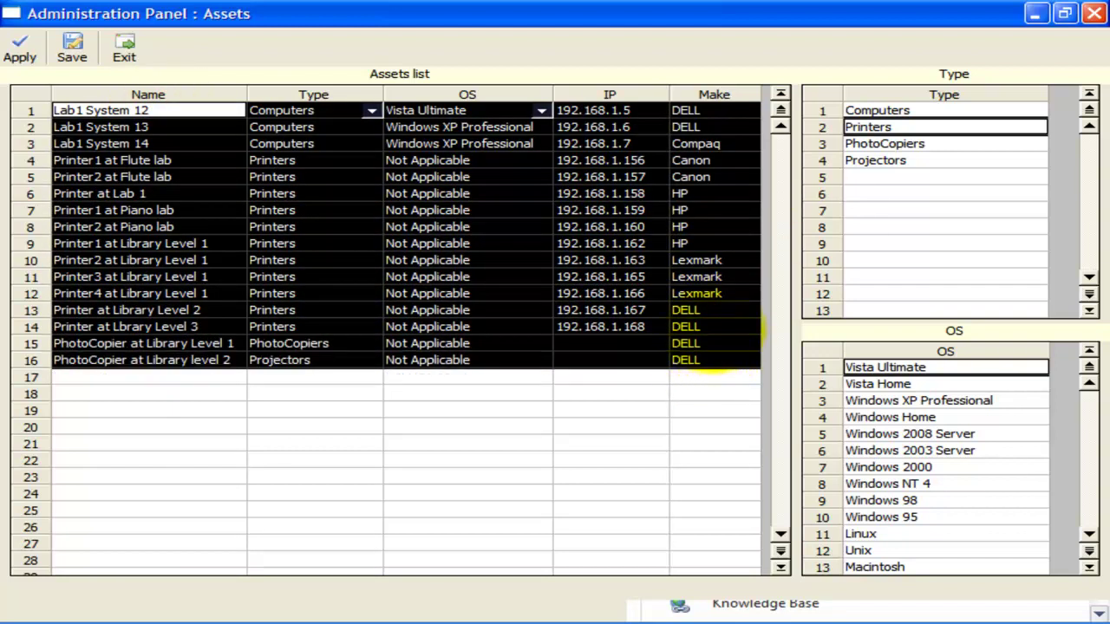
click(166, 210)
drag(934, 163, 932, 84)
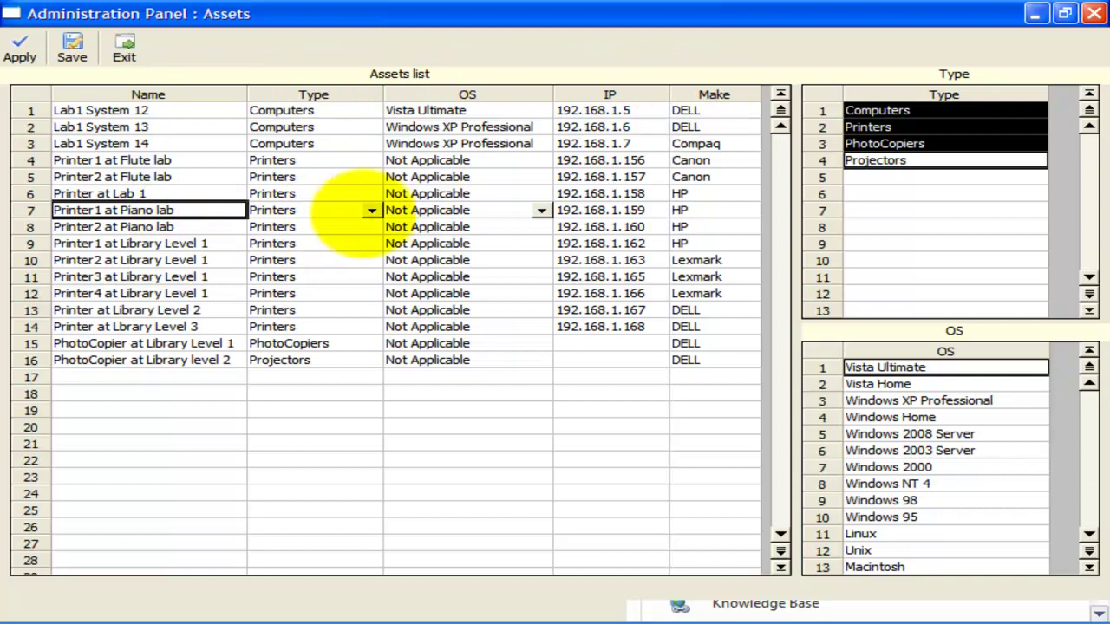
- Review the Piano lab printer's Type and OS choices, keeping its OS as Not Applicable
click(371, 210)
click(371, 209)
click(541, 210)
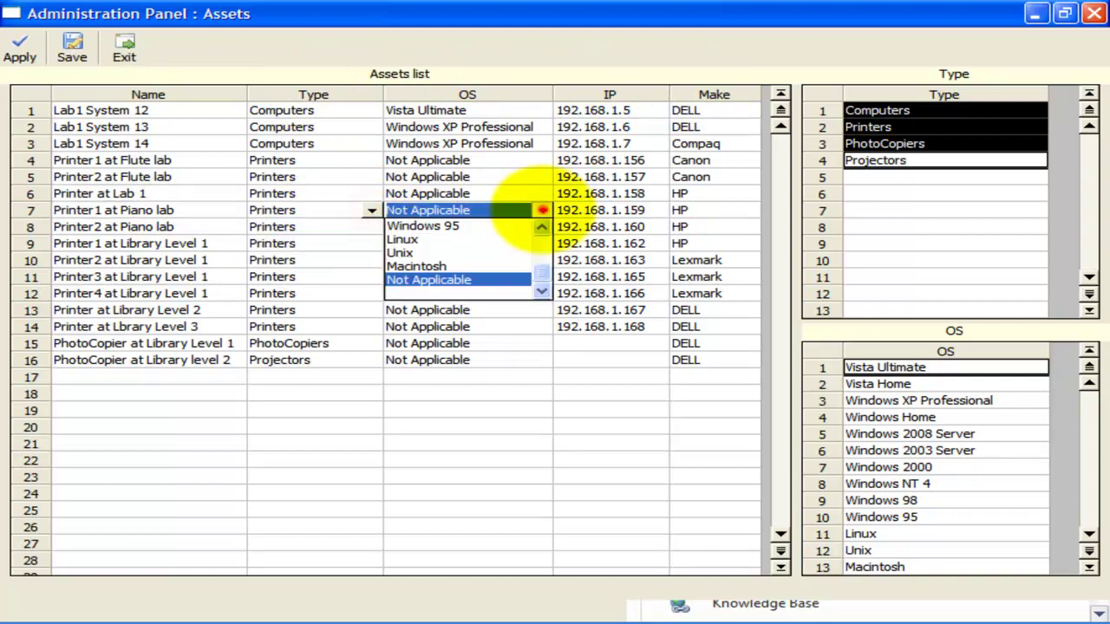
click(541, 210)
- Select entries in the Type and OS lists and recheck the printer's OS options
click(945, 194)
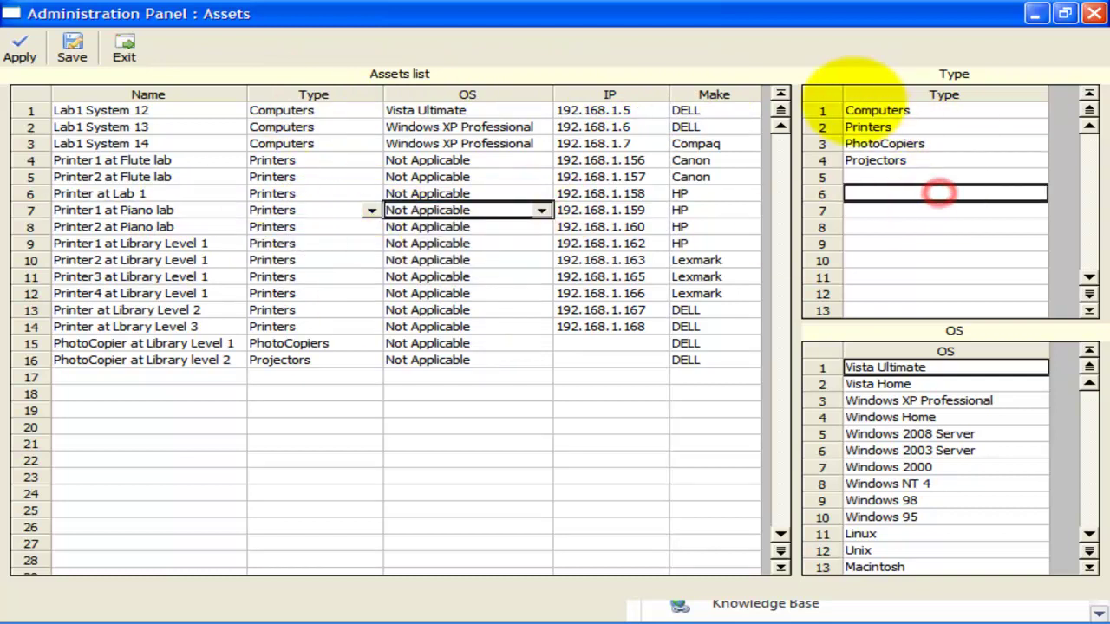
drag(872, 127, 875, 160)
click(919, 450)
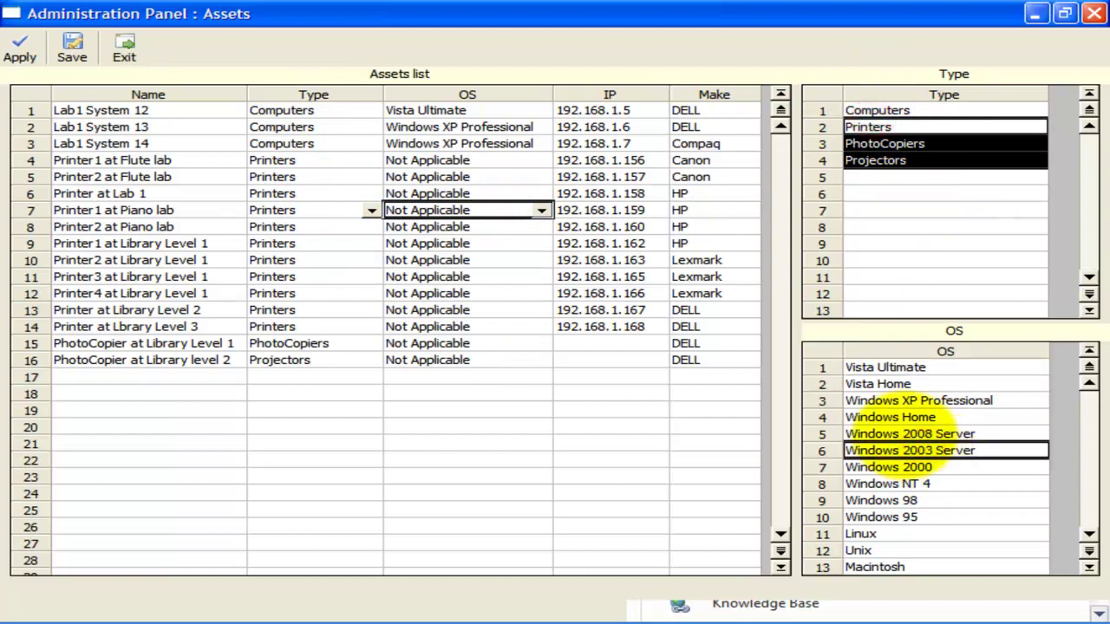
click(541, 210)
drag(541, 283, 541, 243)
click(541, 210)
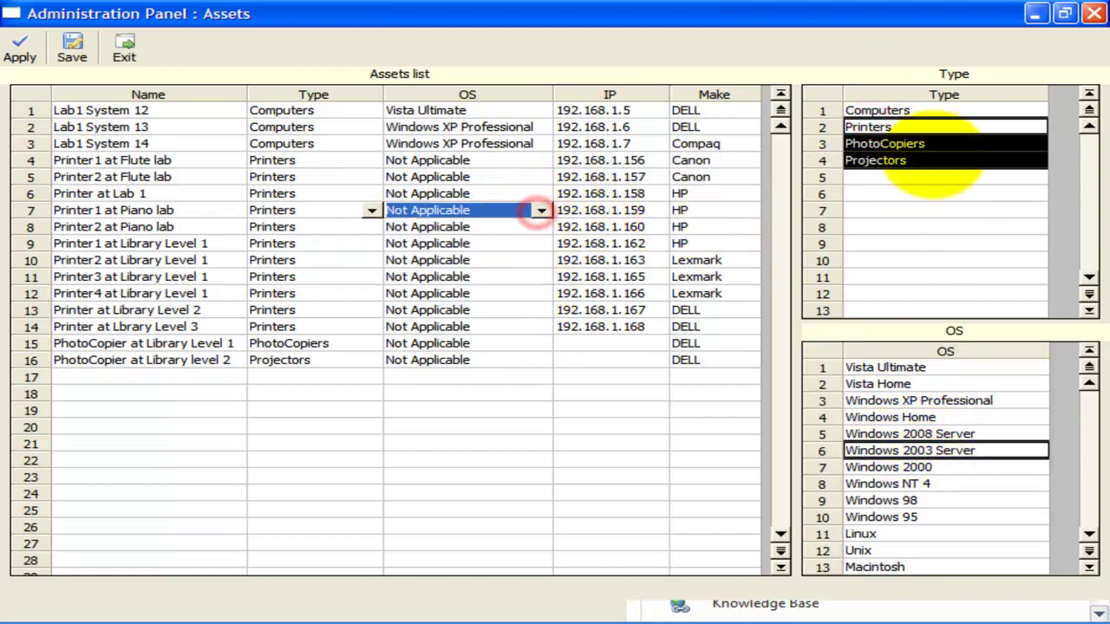
- Select Printers–Projectors types, Vista Home–Windows 95 OS, asset IPs and Makes, then save the Assets panel
click(928, 144)
drag(929, 110, 952, 167)
drag(928, 367, 932, 542)
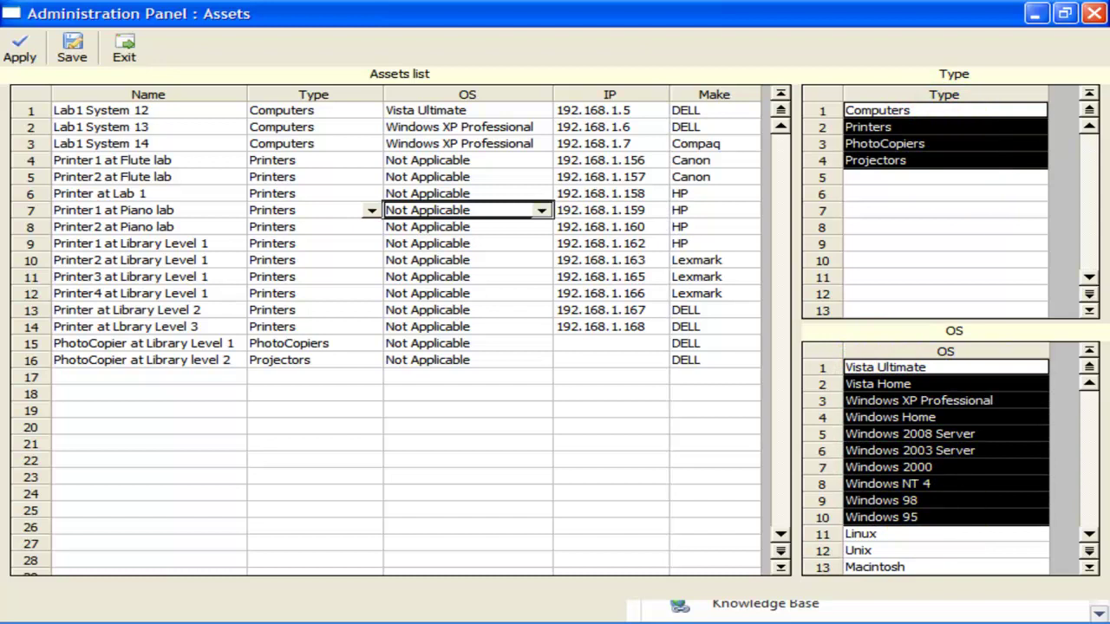
click(598, 126)
drag(599, 110, 572, 326)
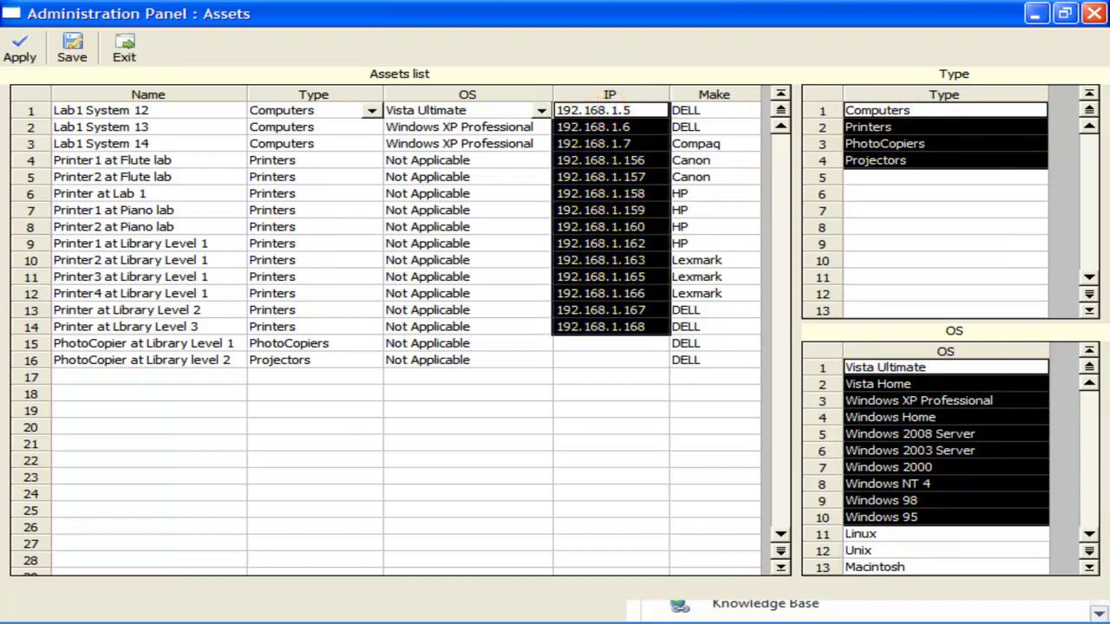
drag(719, 111, 728, 379)
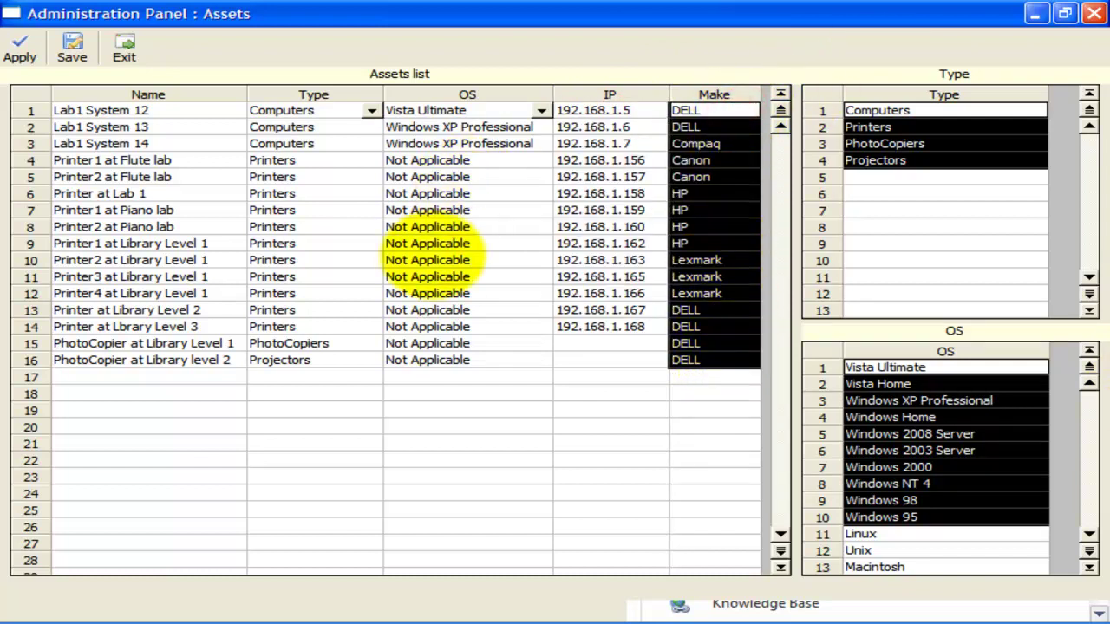
click(433, 275)
click(75, 44)
click(106, 40)
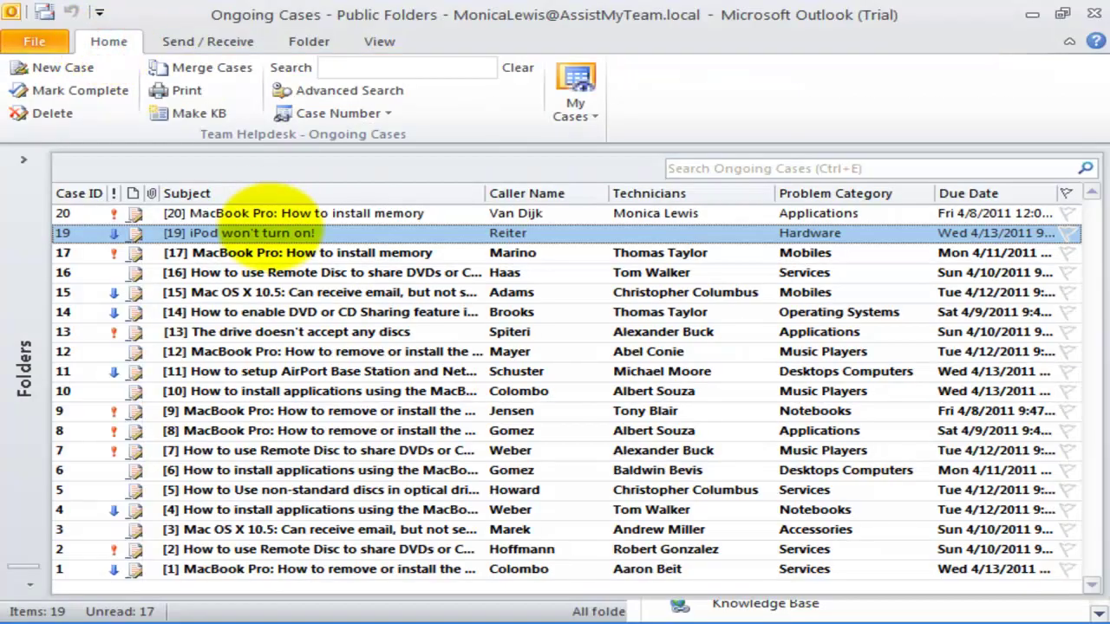
double_click(272, 233)
click(327, 215)
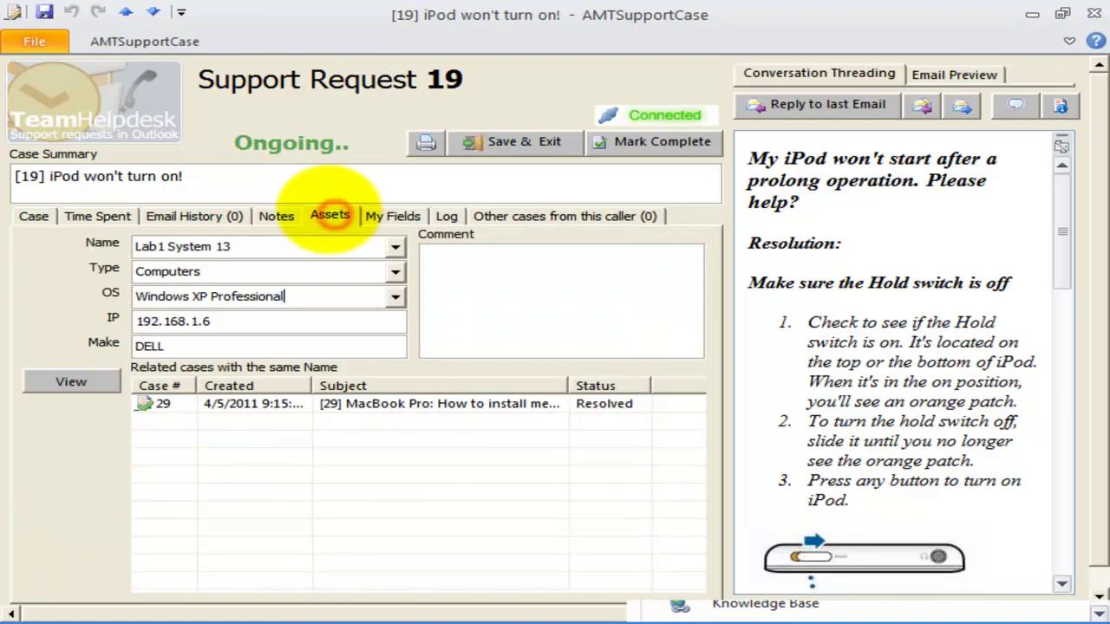
click(335, 406)
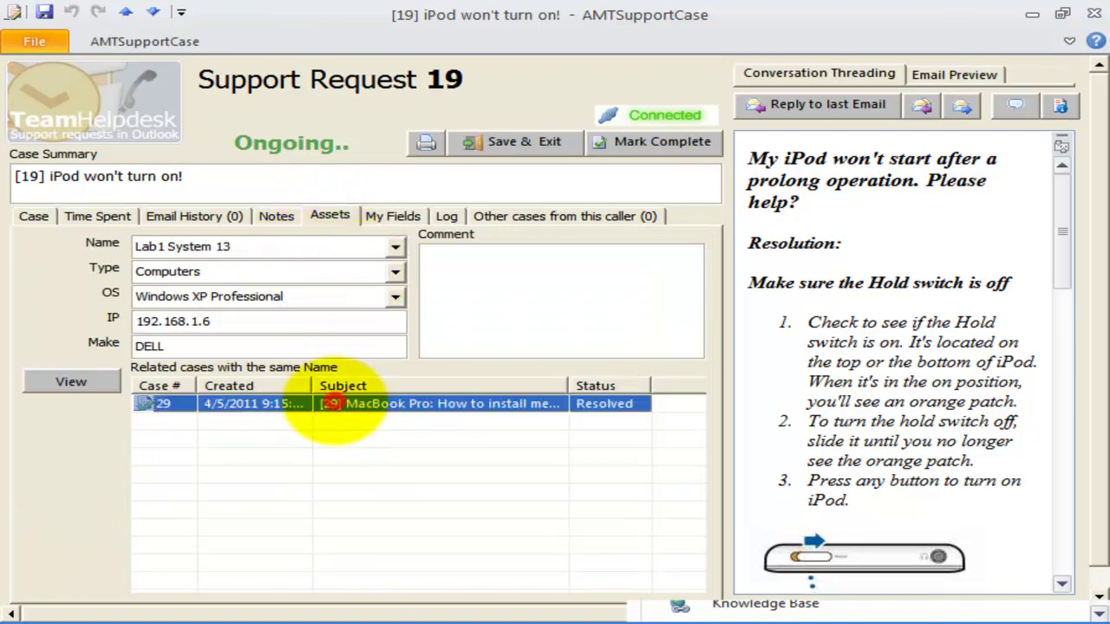
click(394, 246)
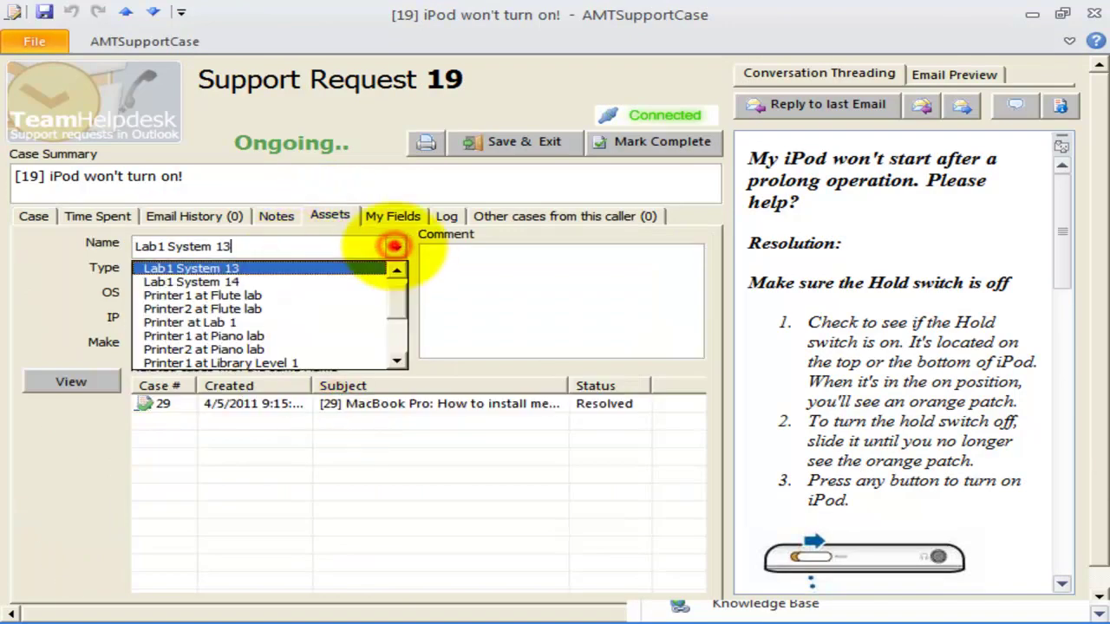
drag(397, 286, 389, 292)
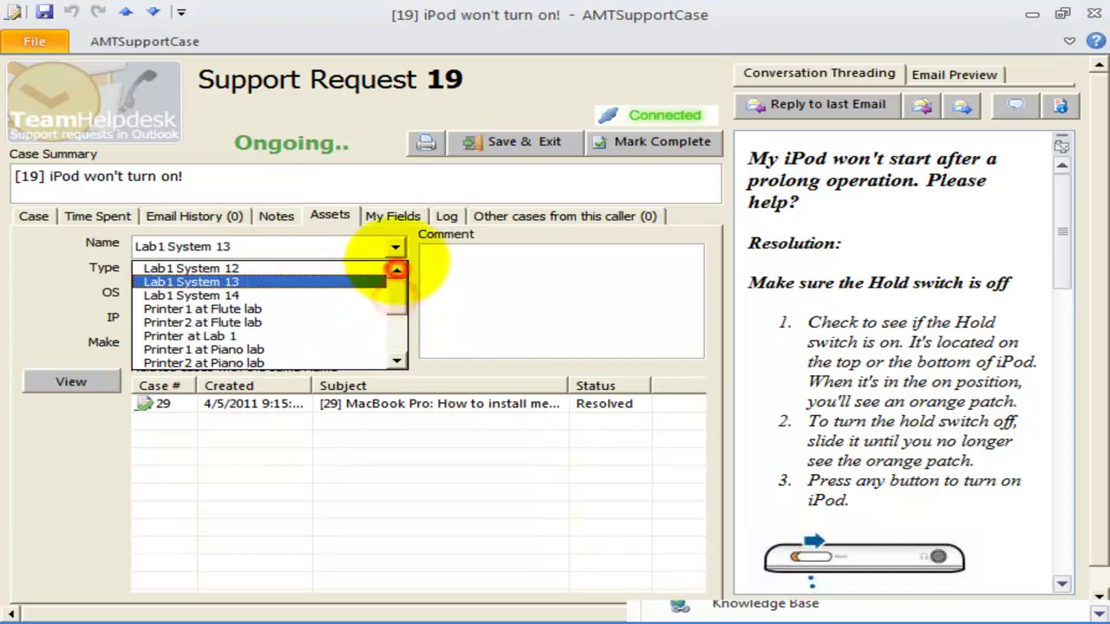
click(395, 248)
click(290, 404)
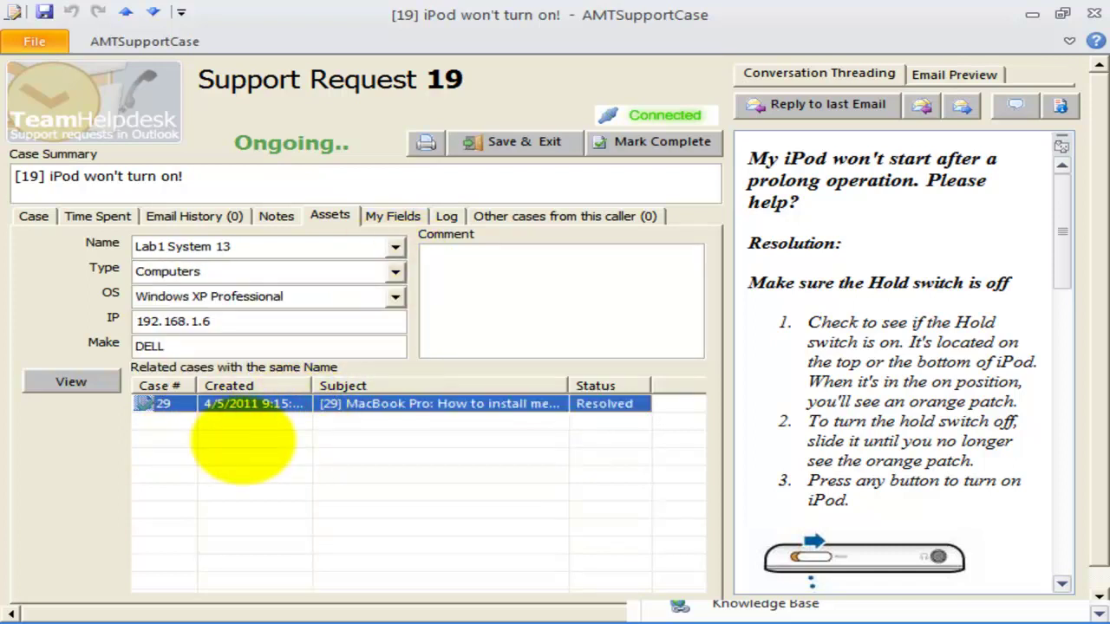
click(161, 405)
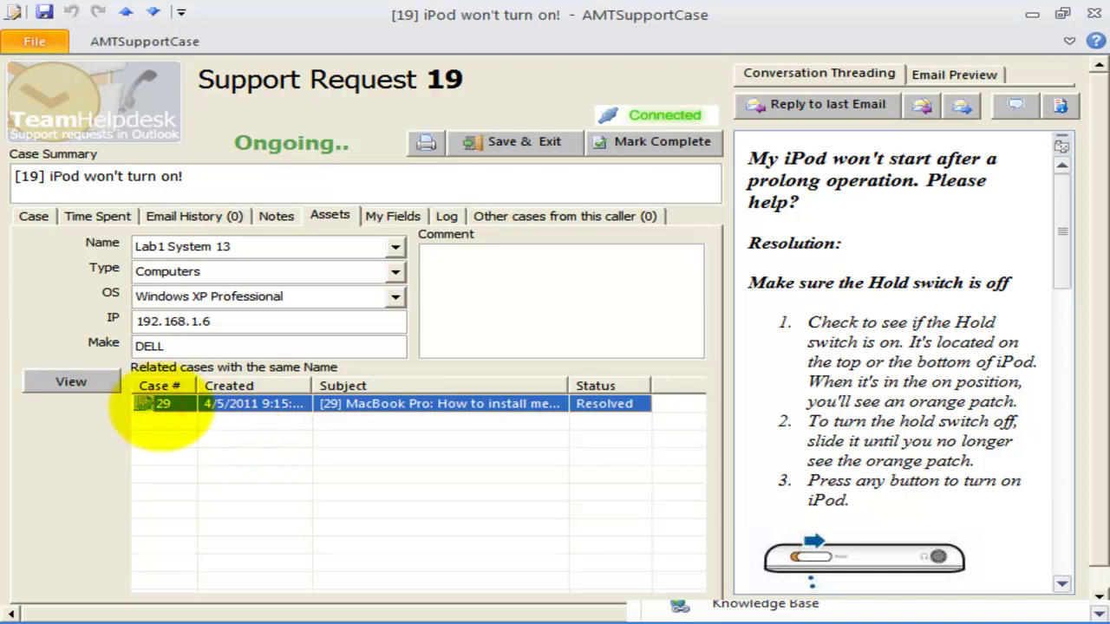
click(65, 383)
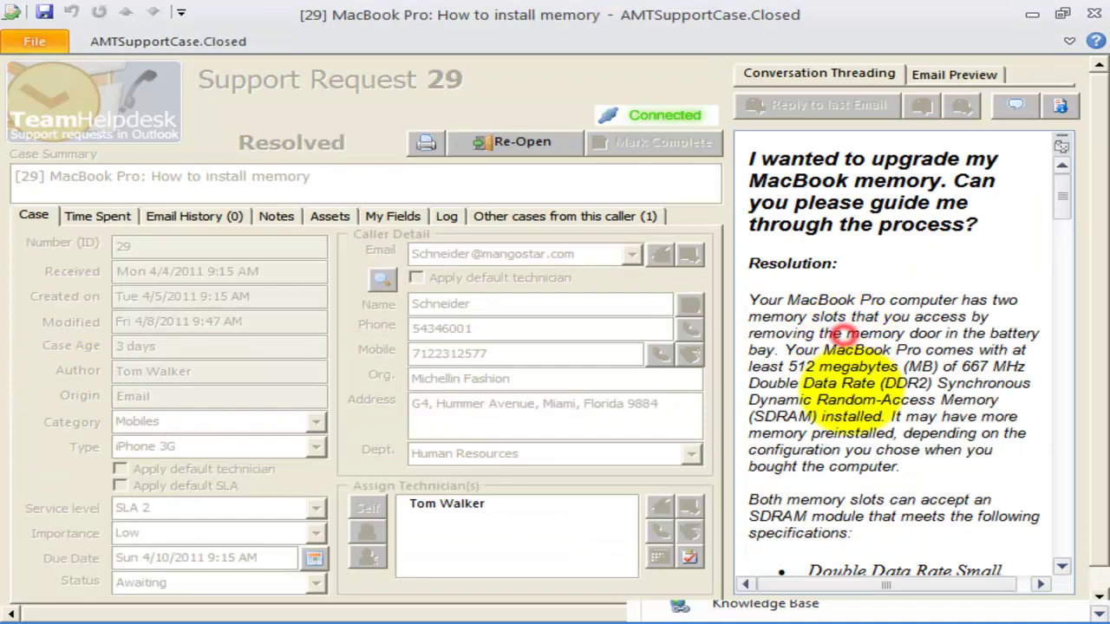
scroll(753, 416, down, 3)
click(483, 418)
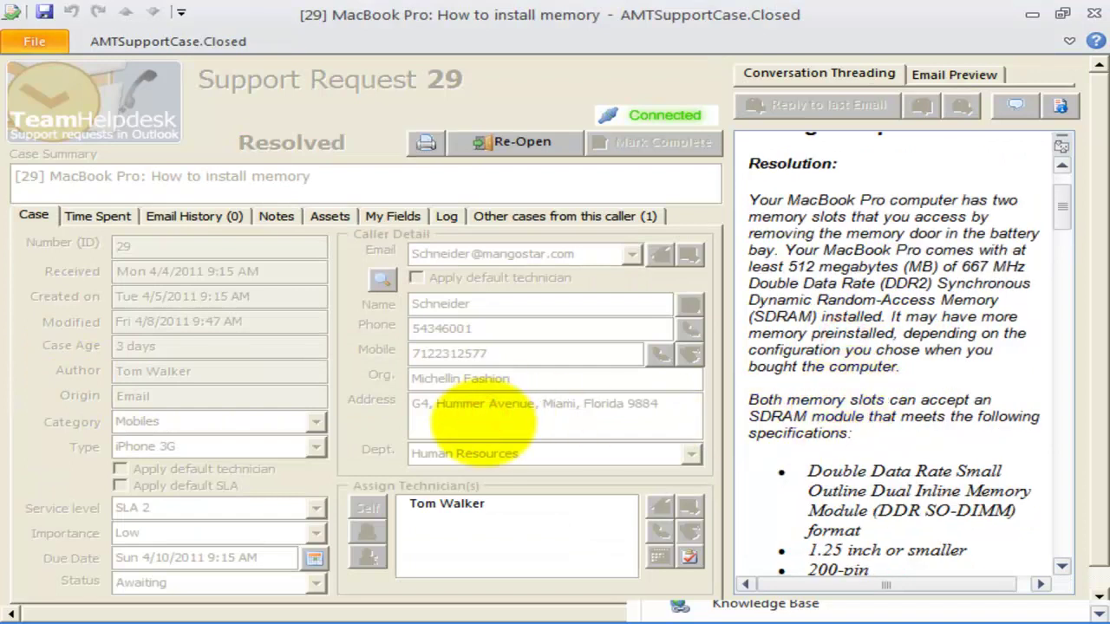
drag(1065, 211, 1061, 268)
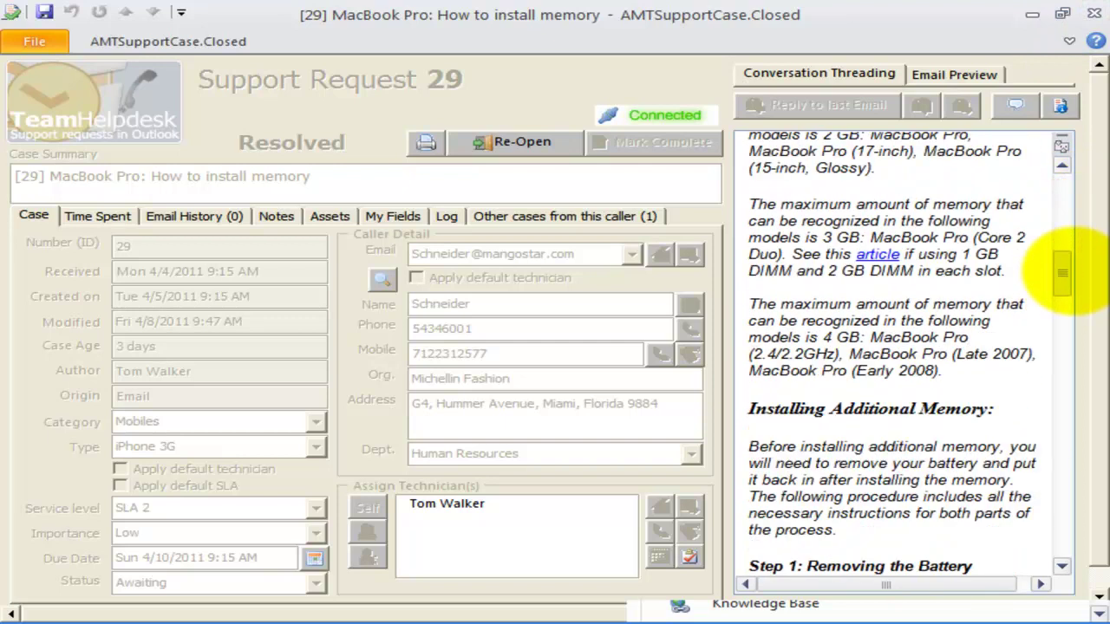
click(1094, 14)
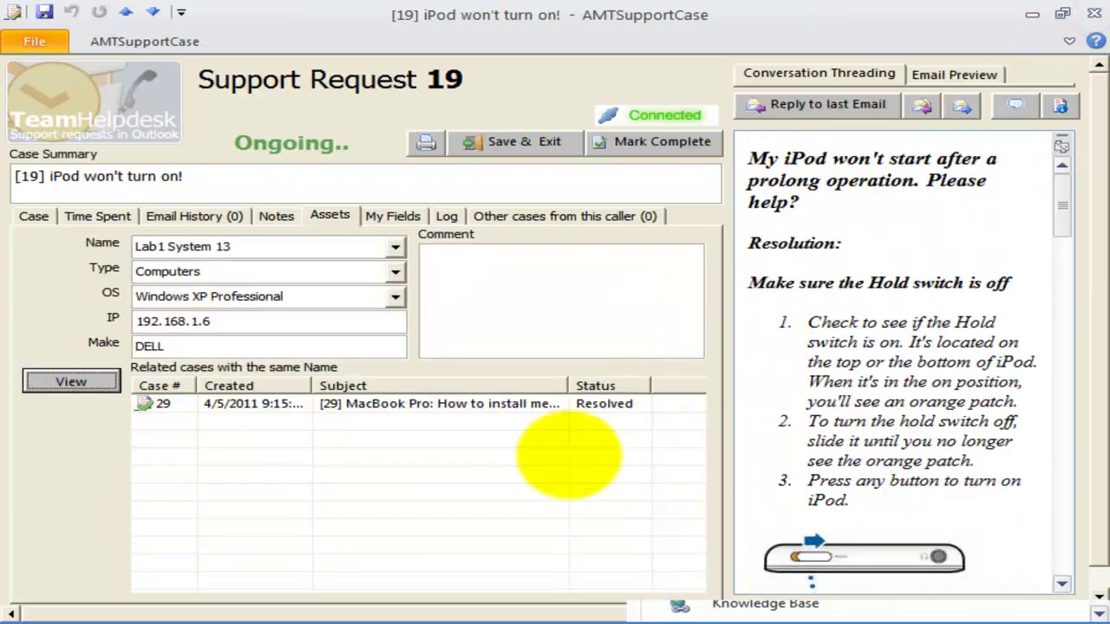
- Close support request 19 and open Team Helpdesk Manager's Custom Fields settings
click(565, 454)
click(1095, 14)
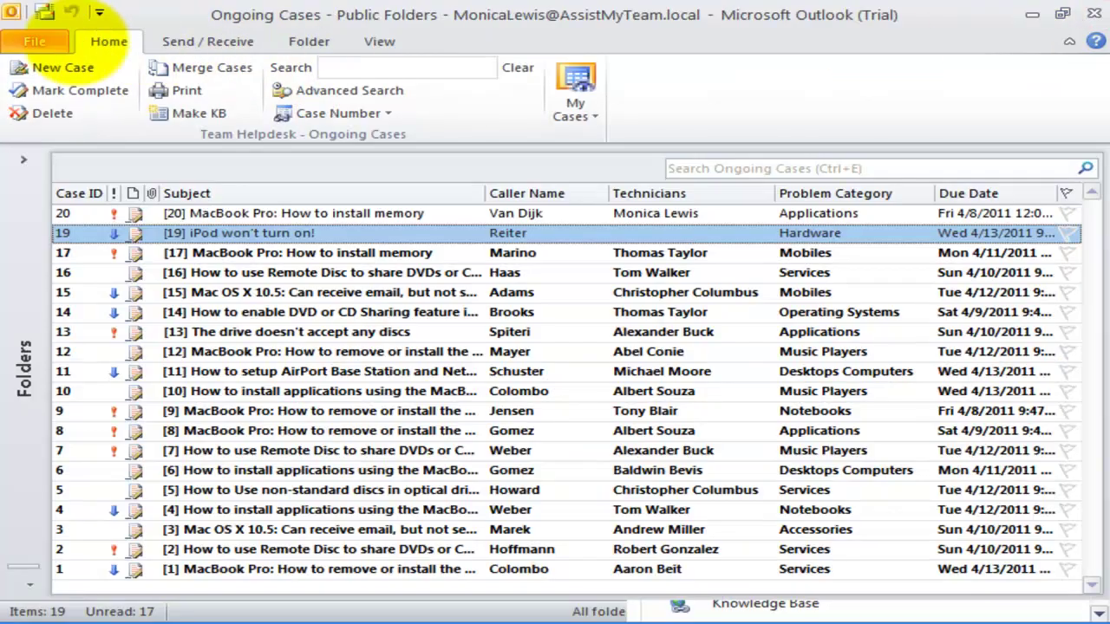
click(35, 42)
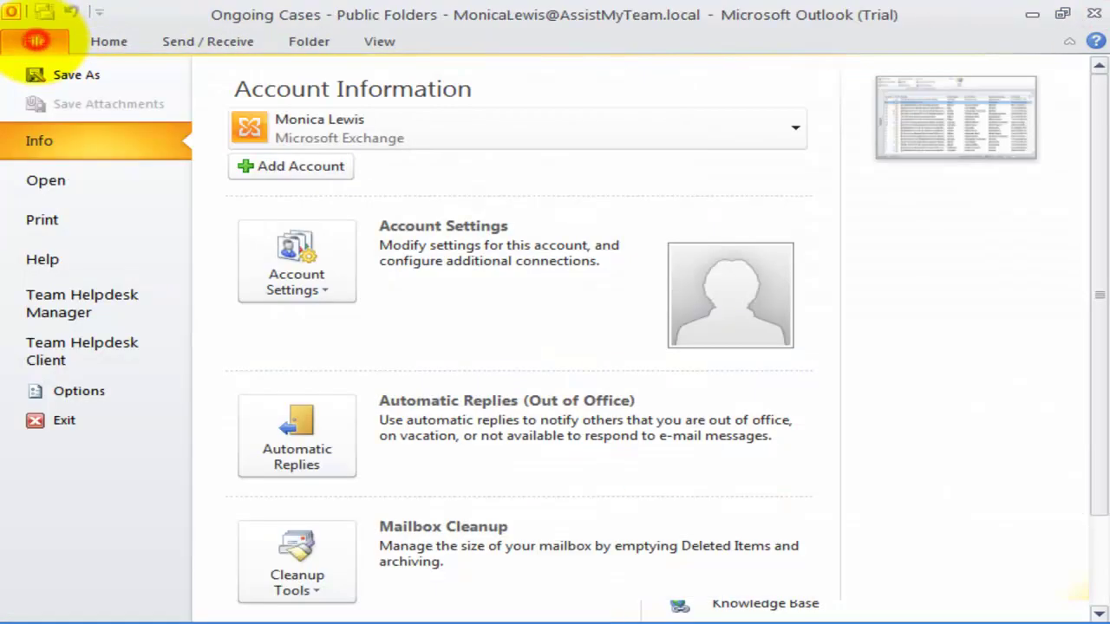
click(101, 303)
click(360, 523)
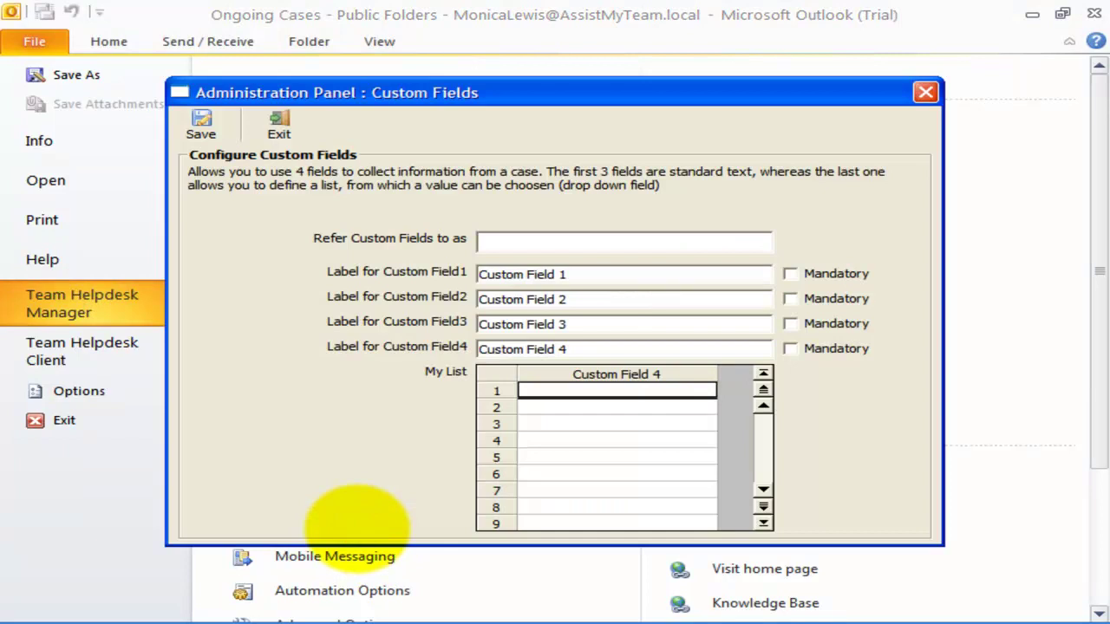
- Check the four default Custom Field 1–4 labels, leave them unchanged, and return to Ongoing Cases
click(624, 274)
click(601, 299)
click(577, 325)
click(595, 349)
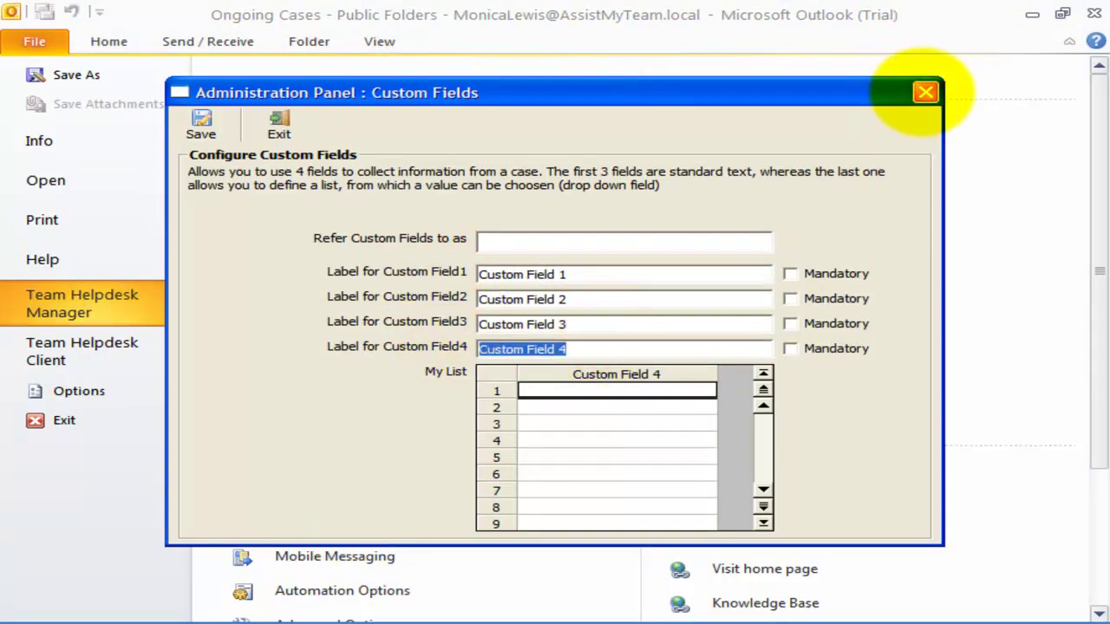
click(924, 92)
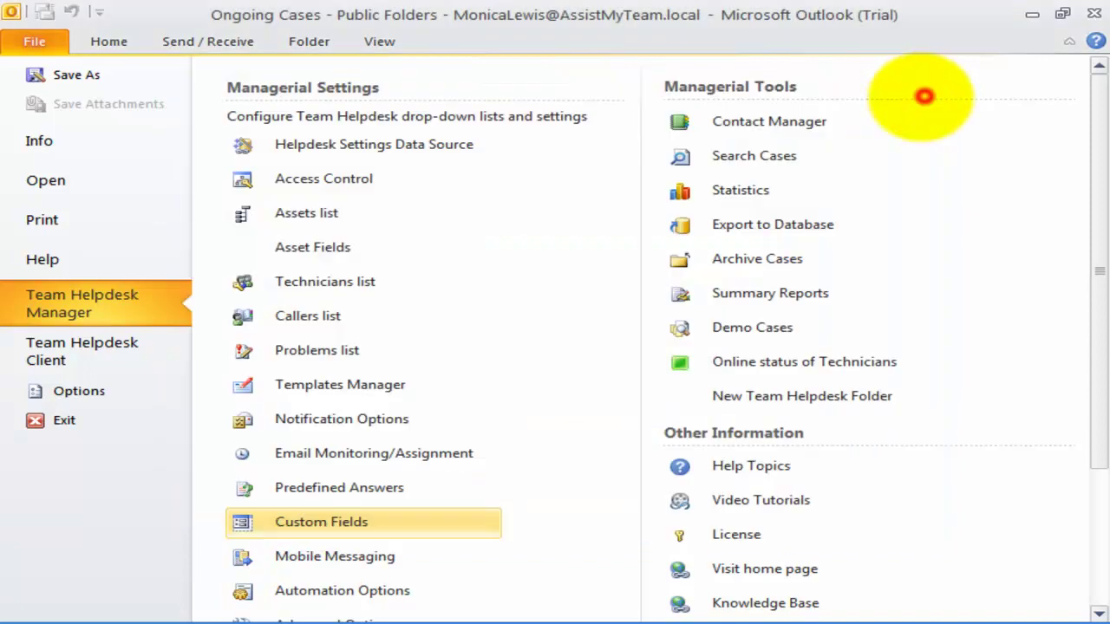
click(110, 41)
- Open support request 19 and inspect its Custom Field 1–4 inputs and choices
double_click(328, 232)
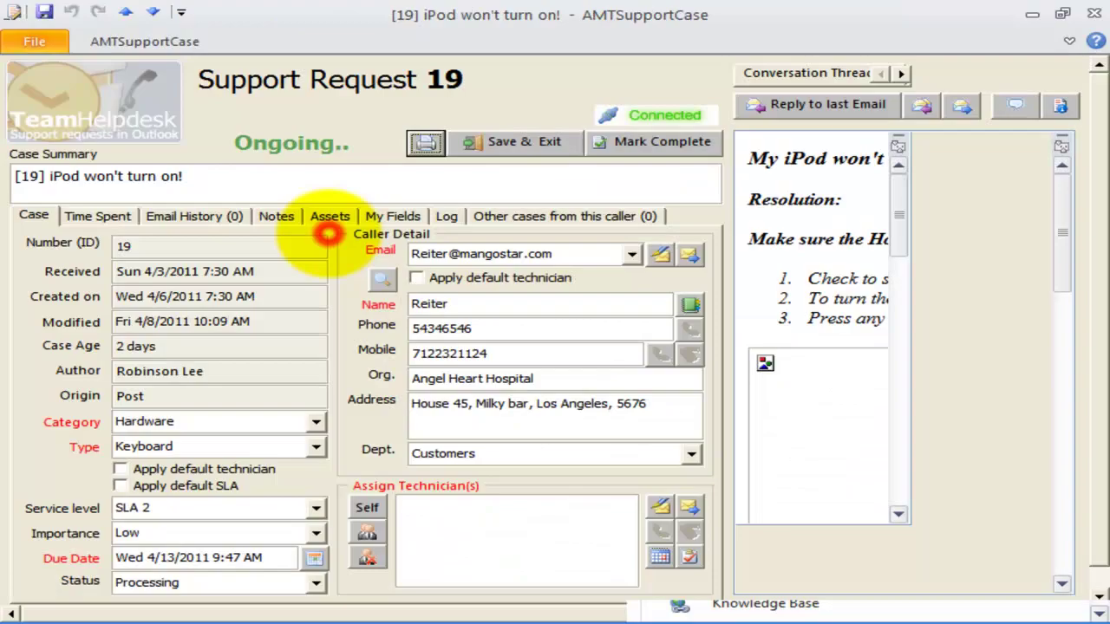
click(381, 216)
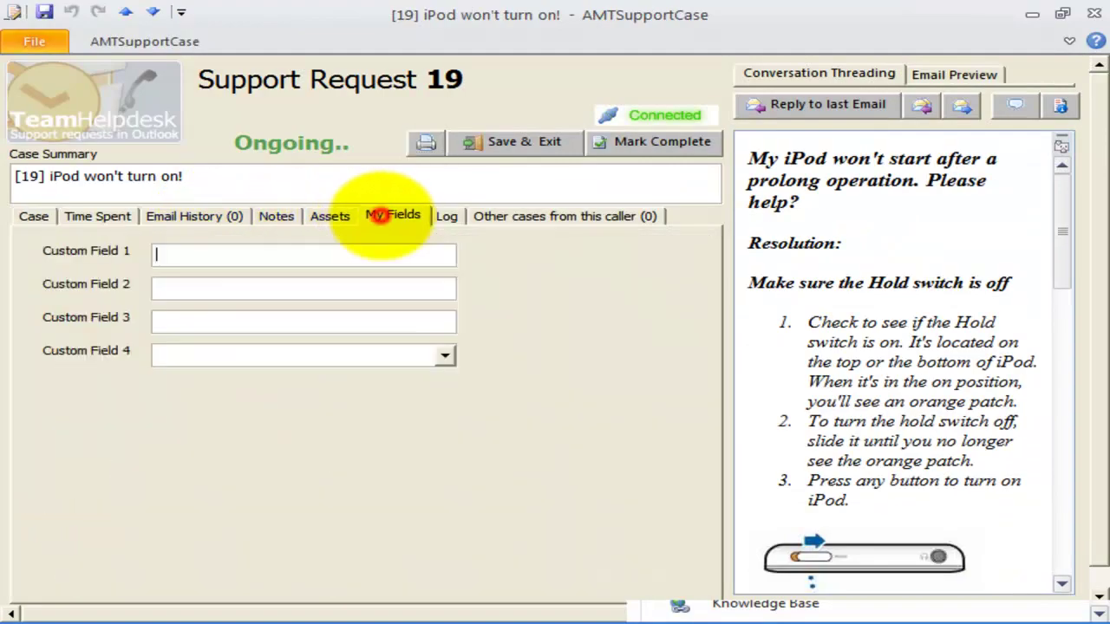
click(300, 248)
click(136, 251)
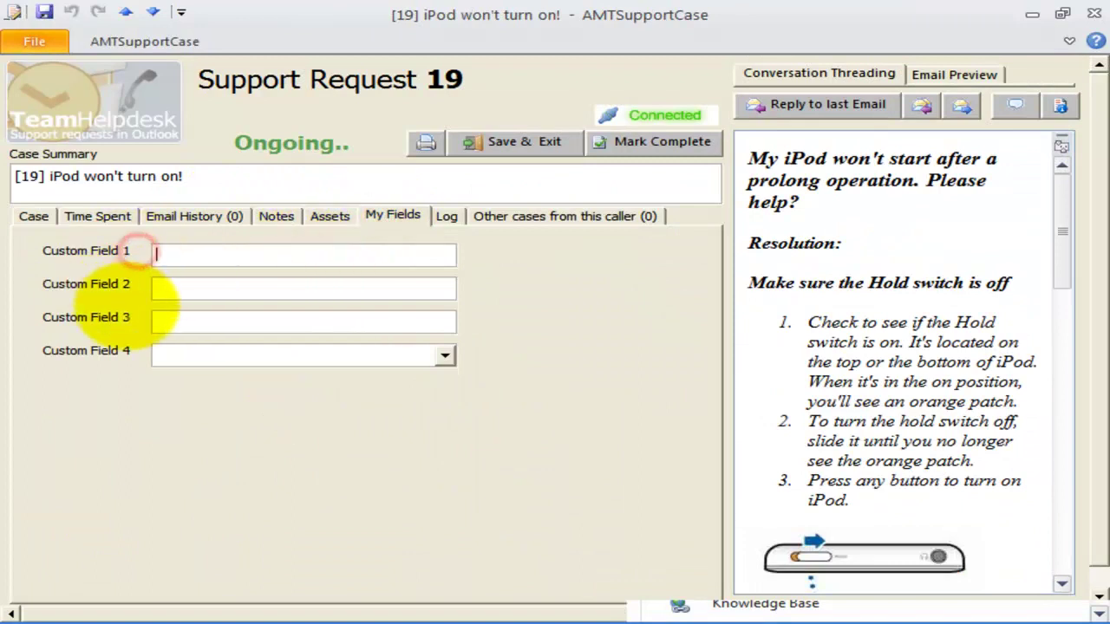
click(234, 261)
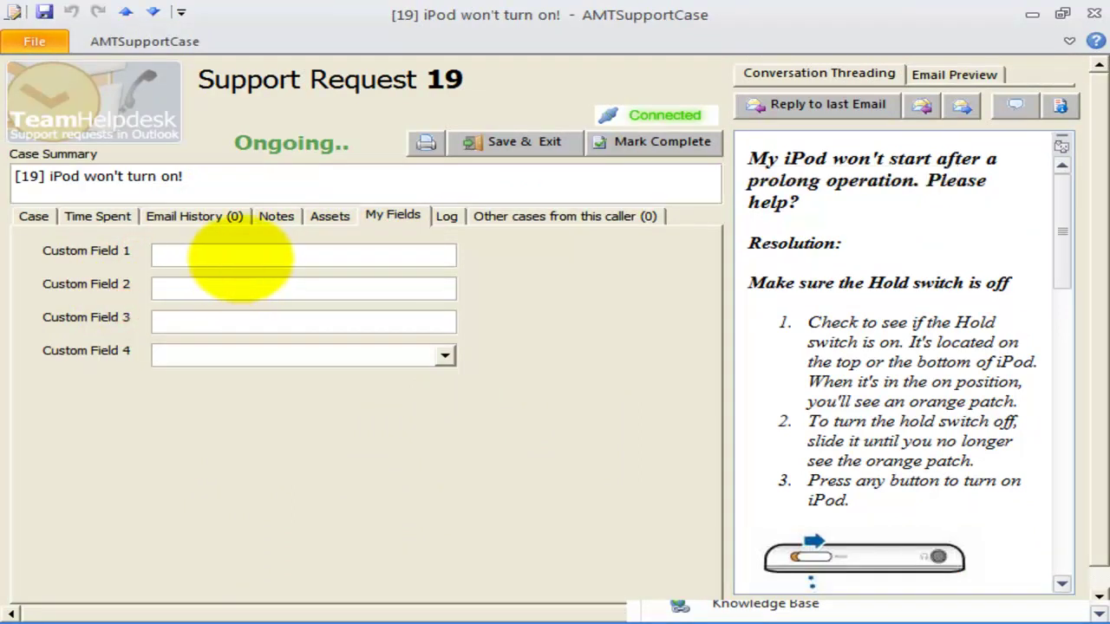
click(246, 256)
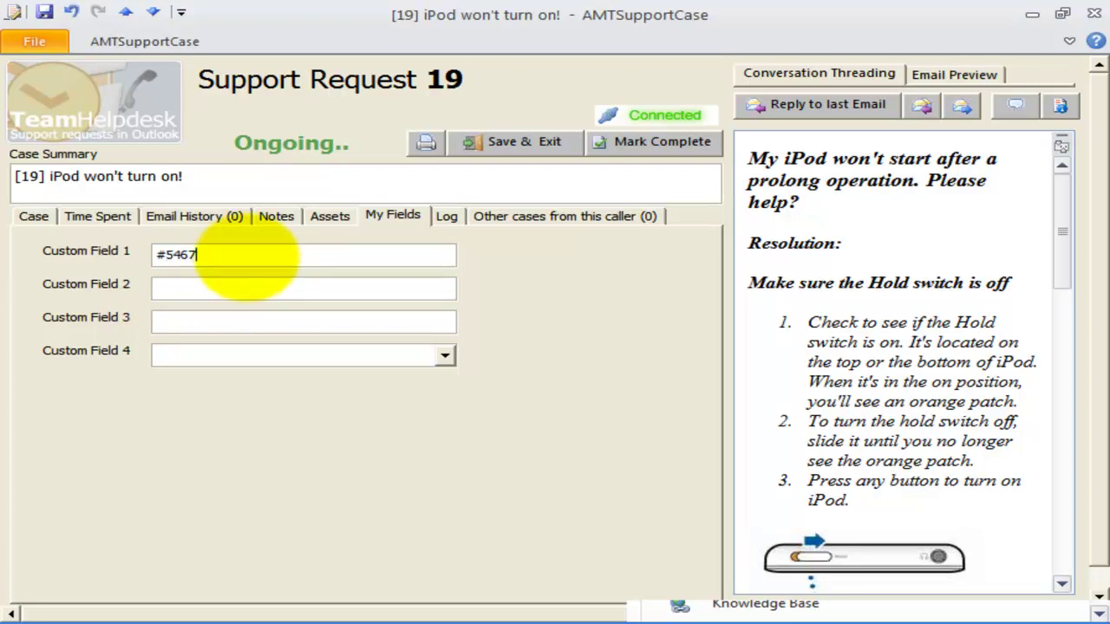
click(254, 280)
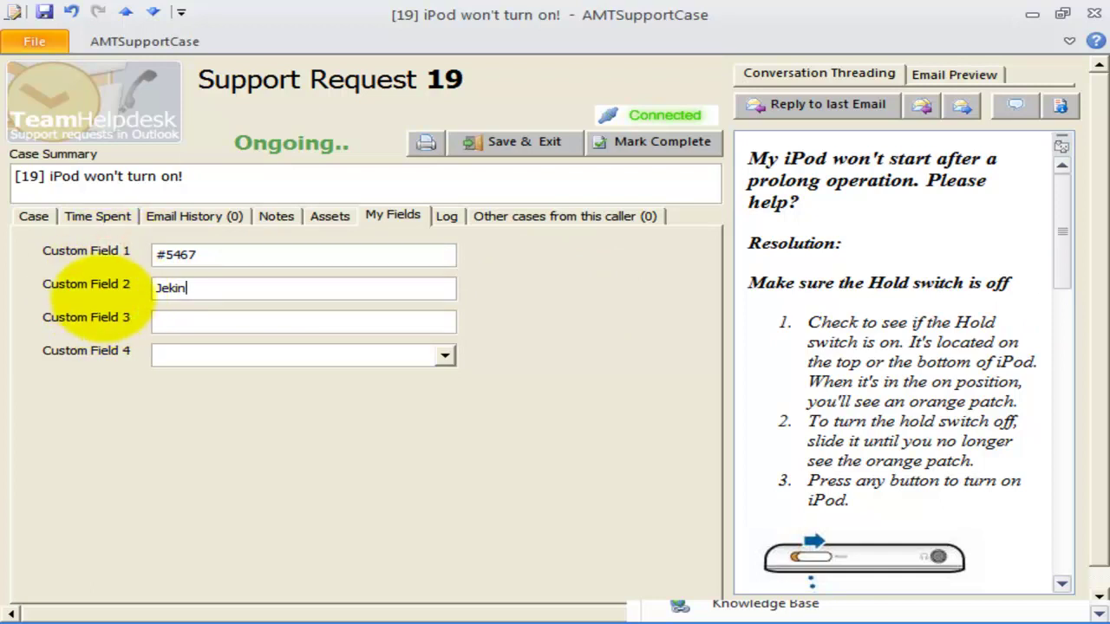
click(156, 351)
click(442, 355)
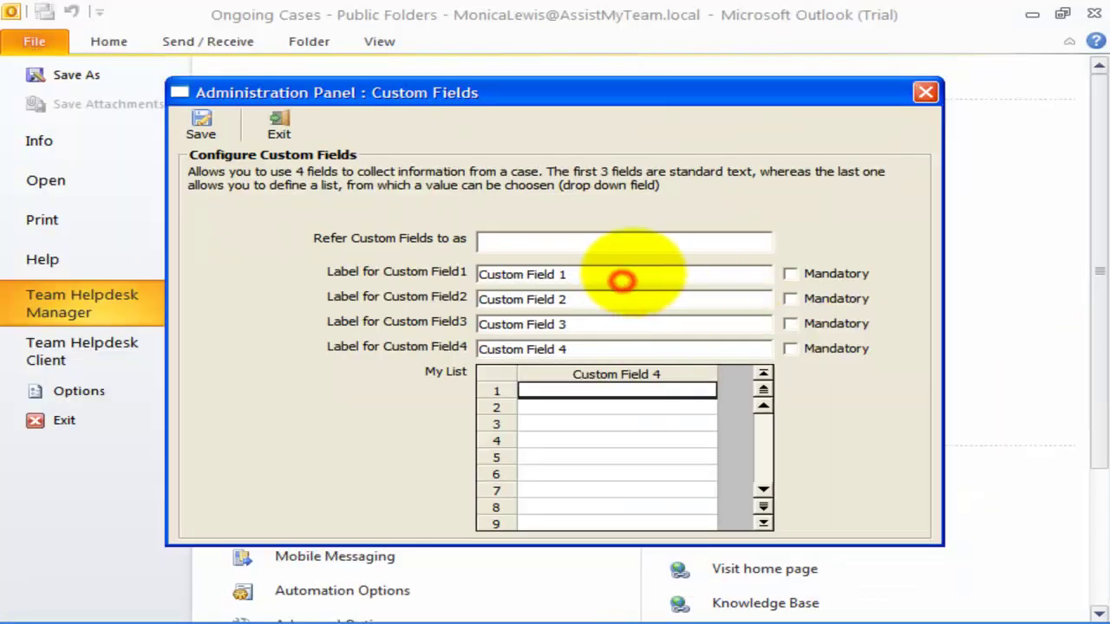
- Rename the custom field labels to Invoice No., Manager On Duty, Area Code and State
click(632, 269)
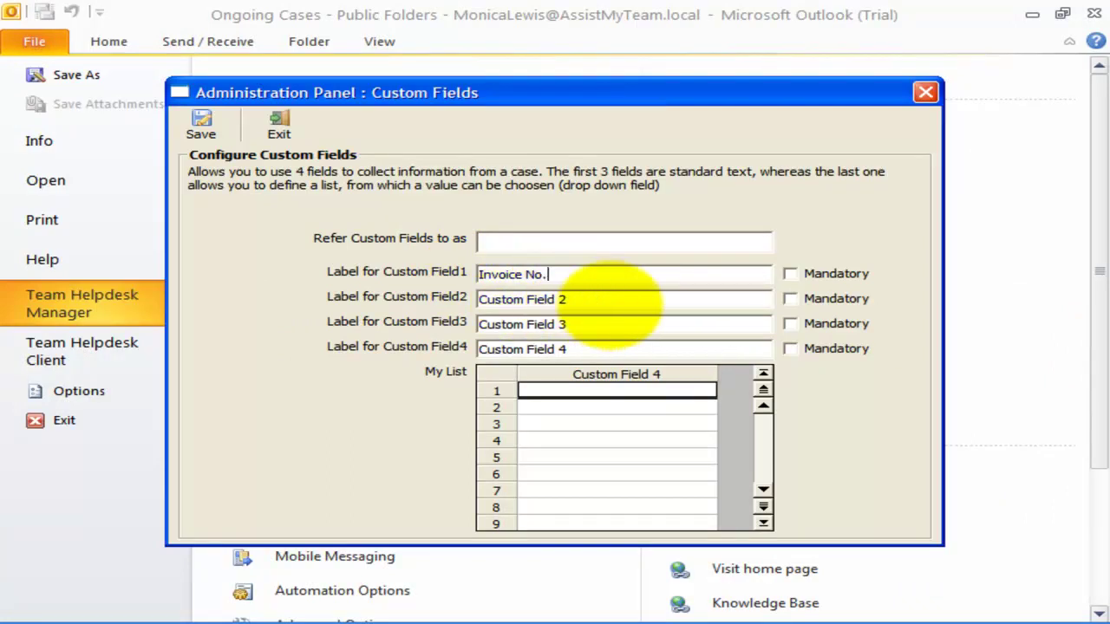
click(631, 300)
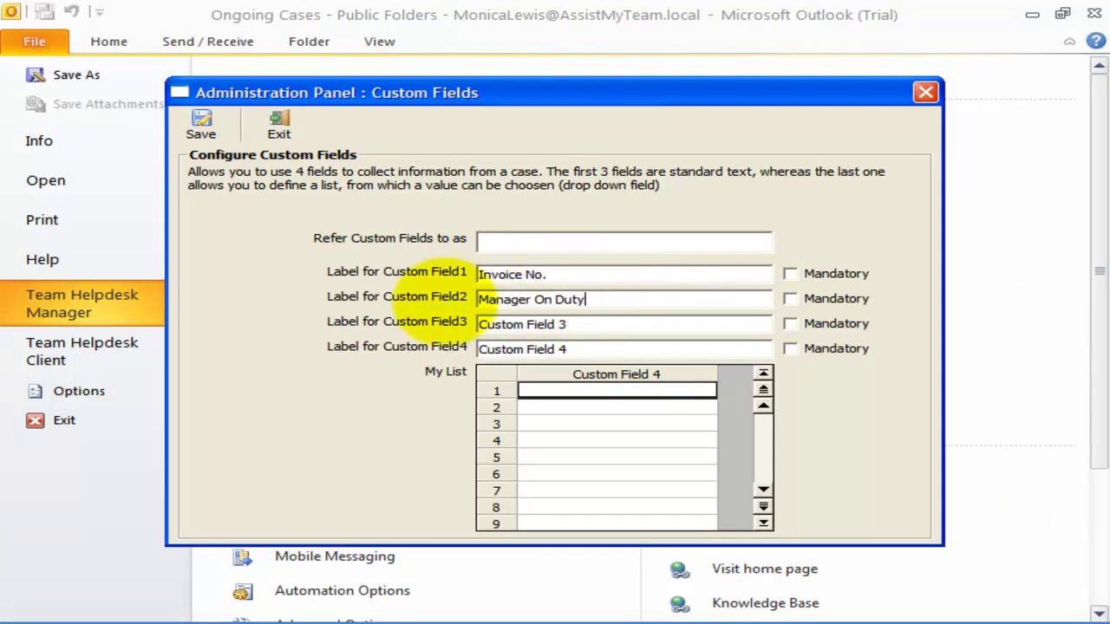
click(707, 321)
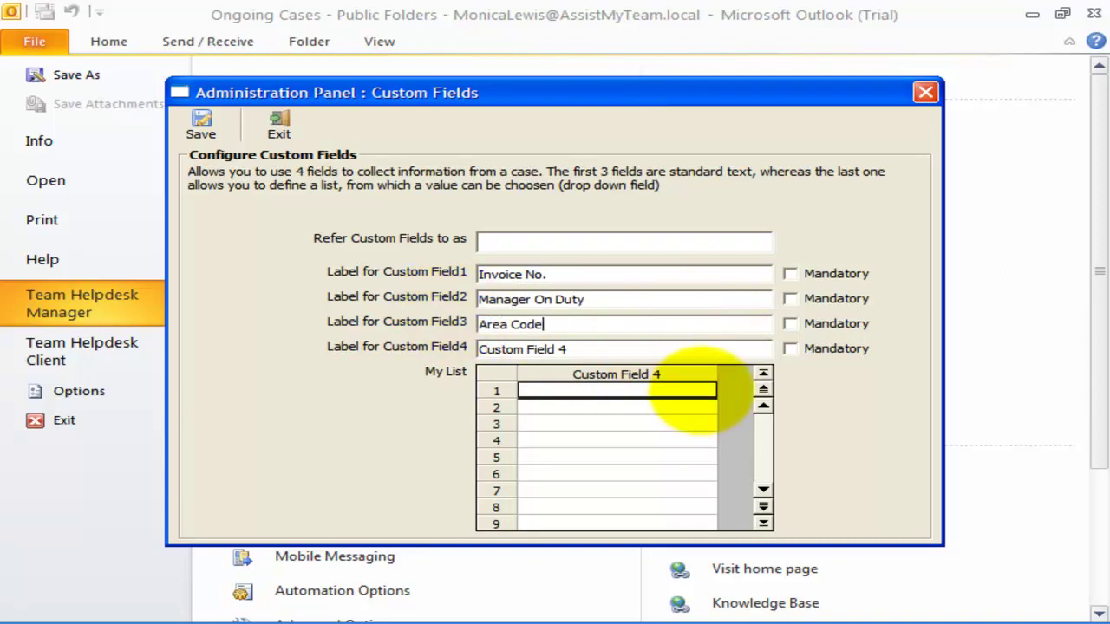
click(652, 348)
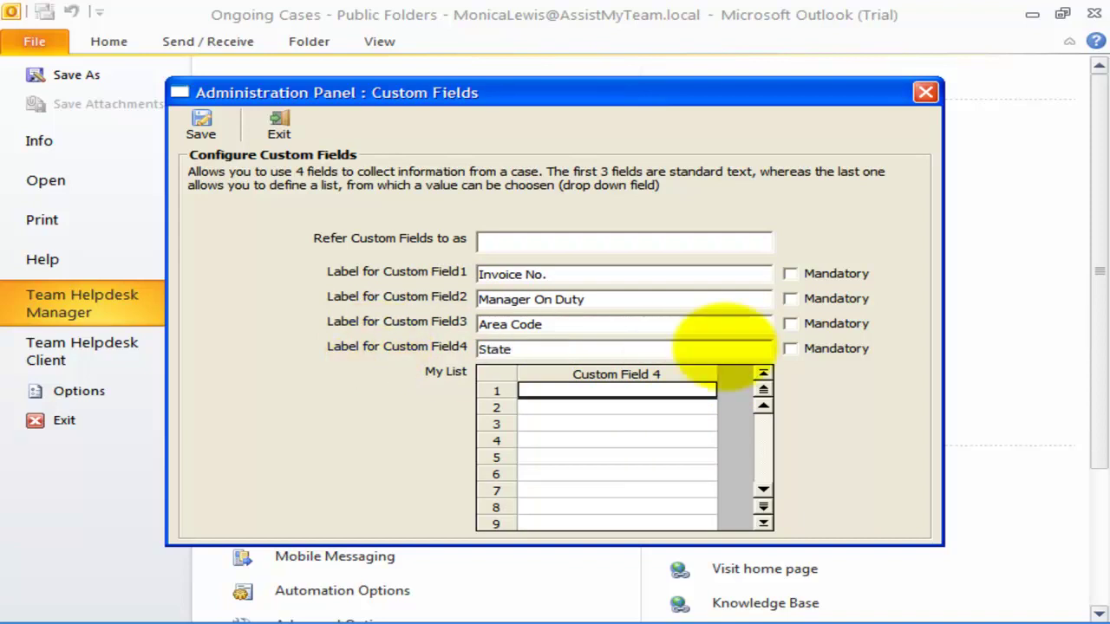
- Fill the mandatory State field's four-entry list, including Texas, and save the custom field settings
click(643, 390)
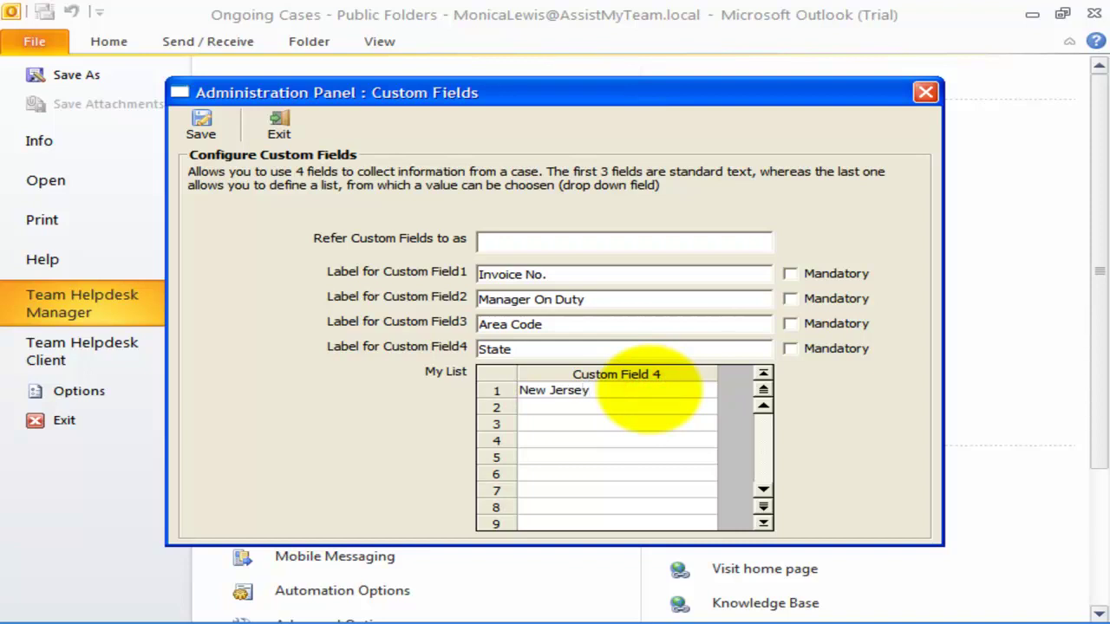
click(636, 406)
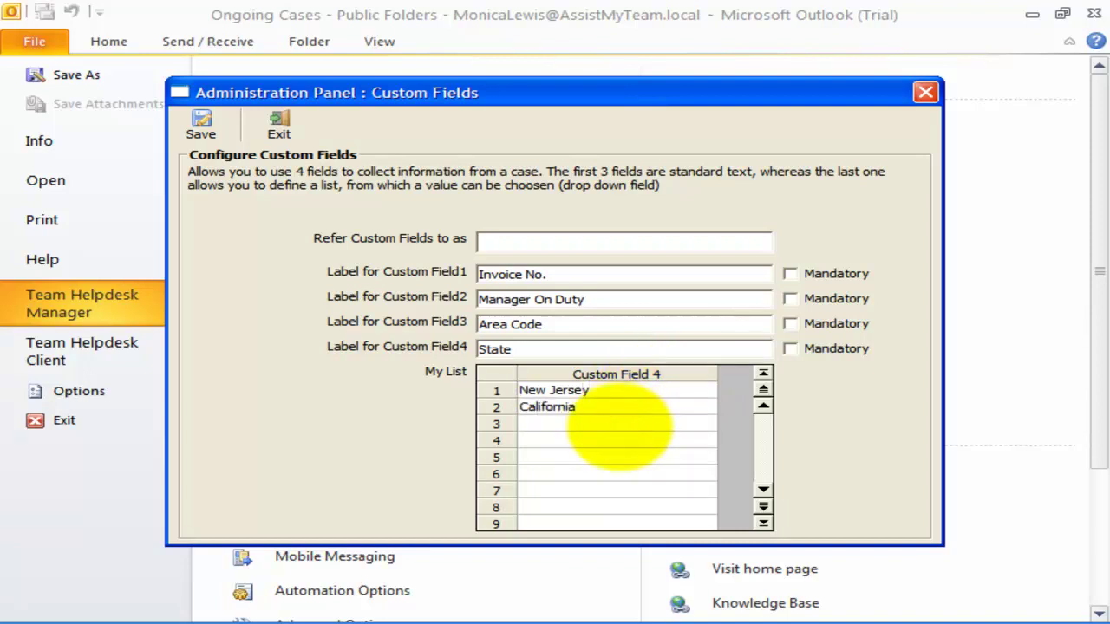
click(619, 425)
text(Texas)
click(605, 444)
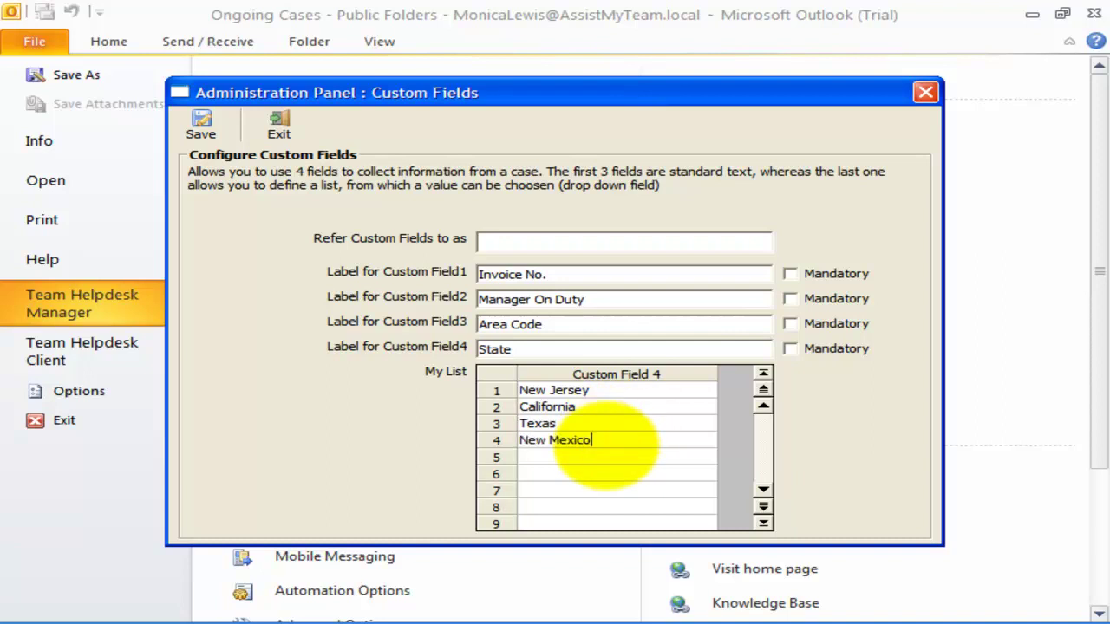
click(743, 347)
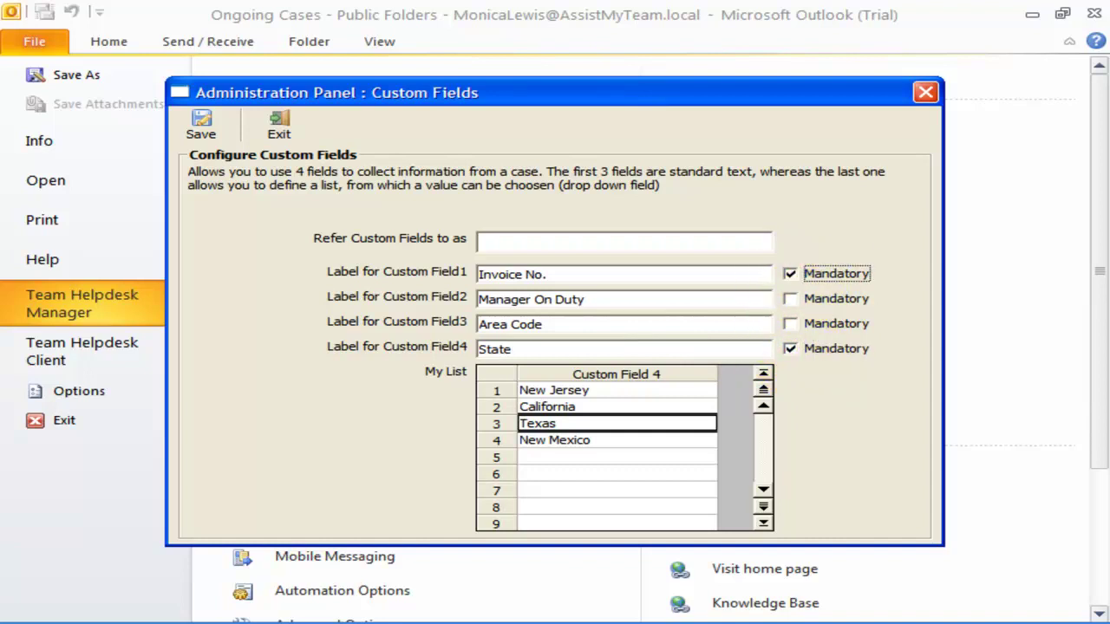
click(203, 124)
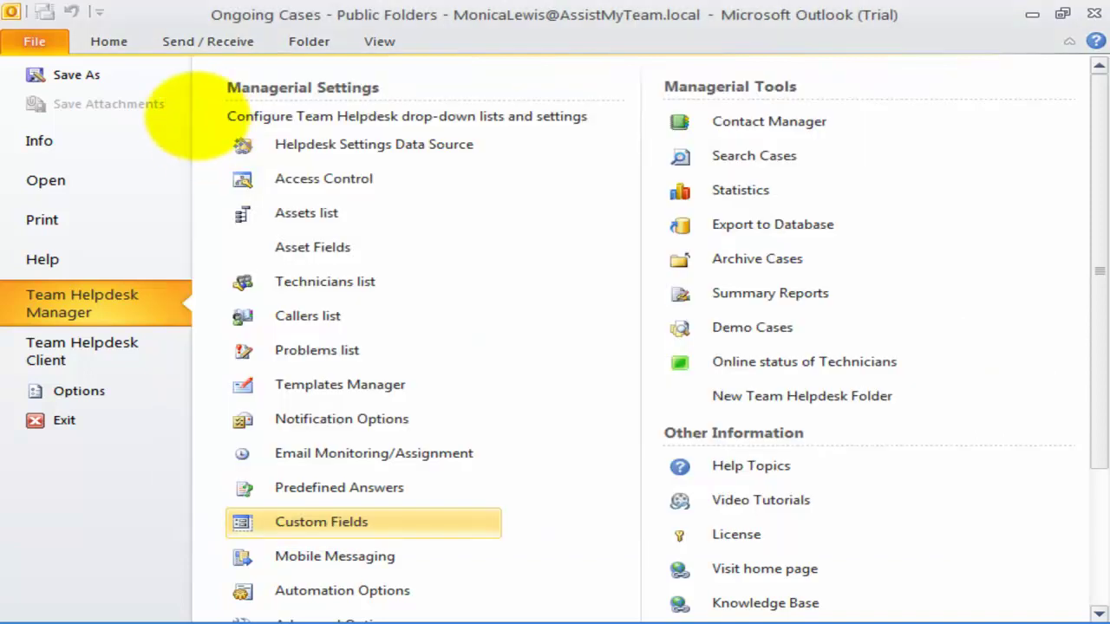
click(111, 40)
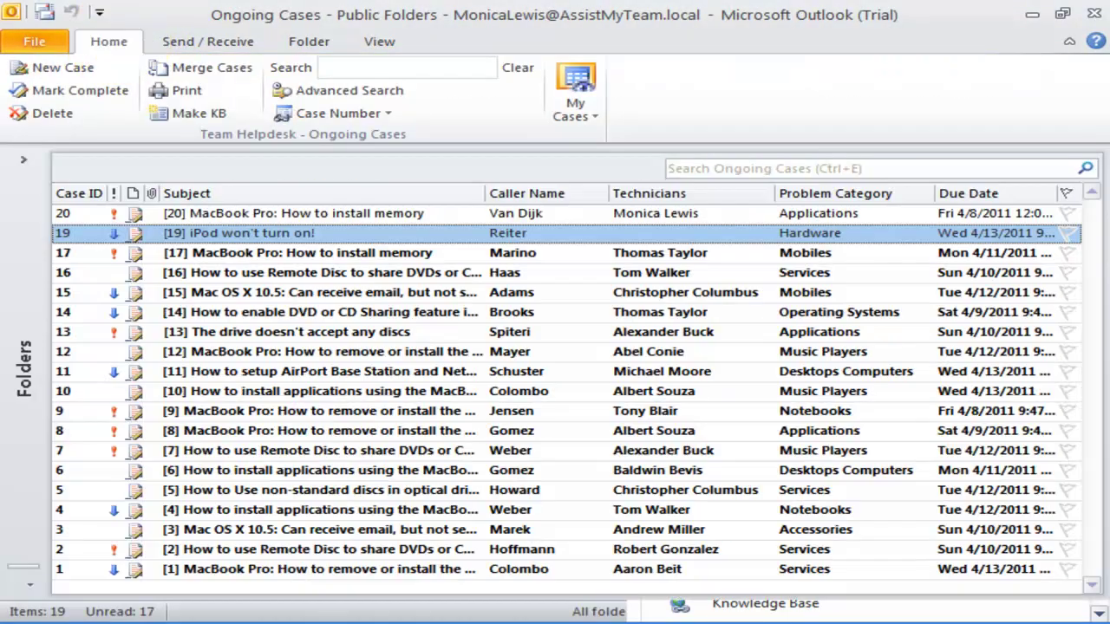
click(321, 213)
click(337, 232)
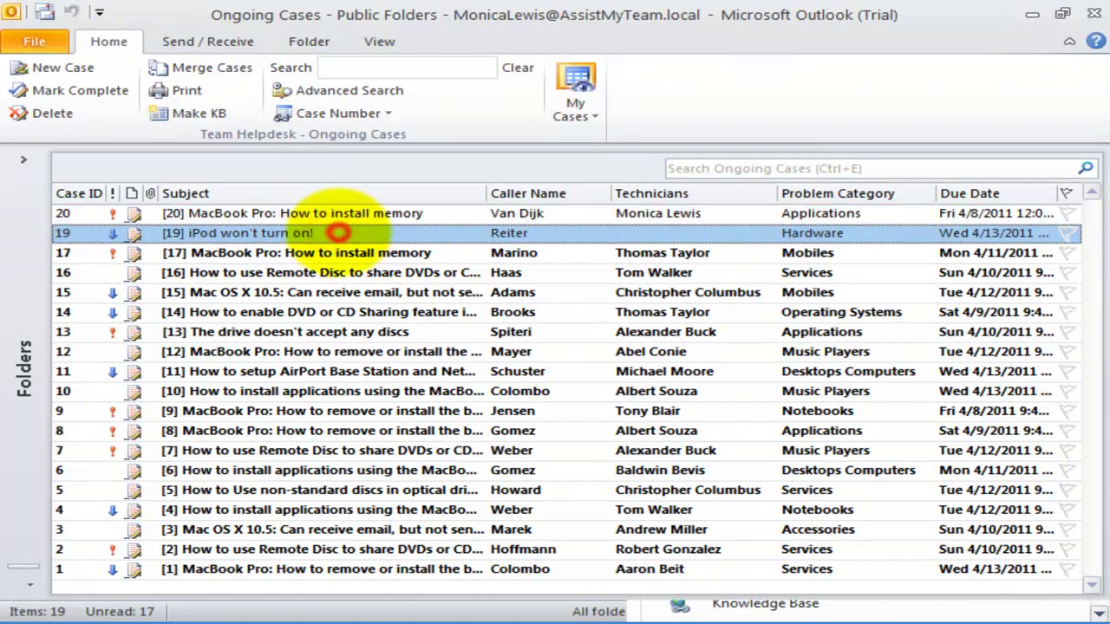
double_click(337, 232)
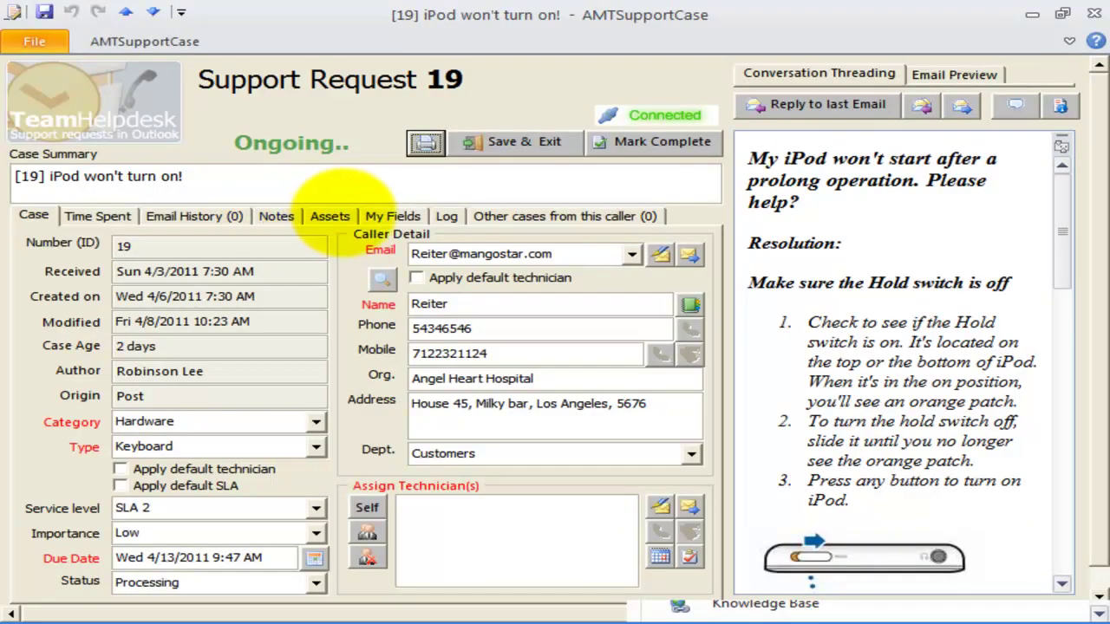
click(388, 216)
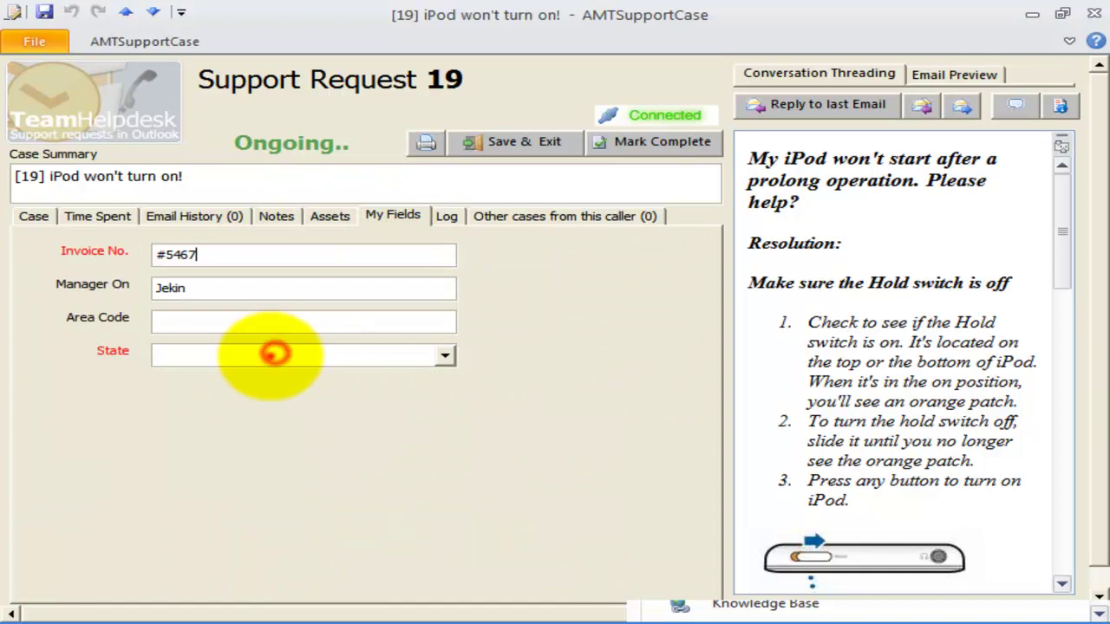
drag(239, 262, 94, 249)
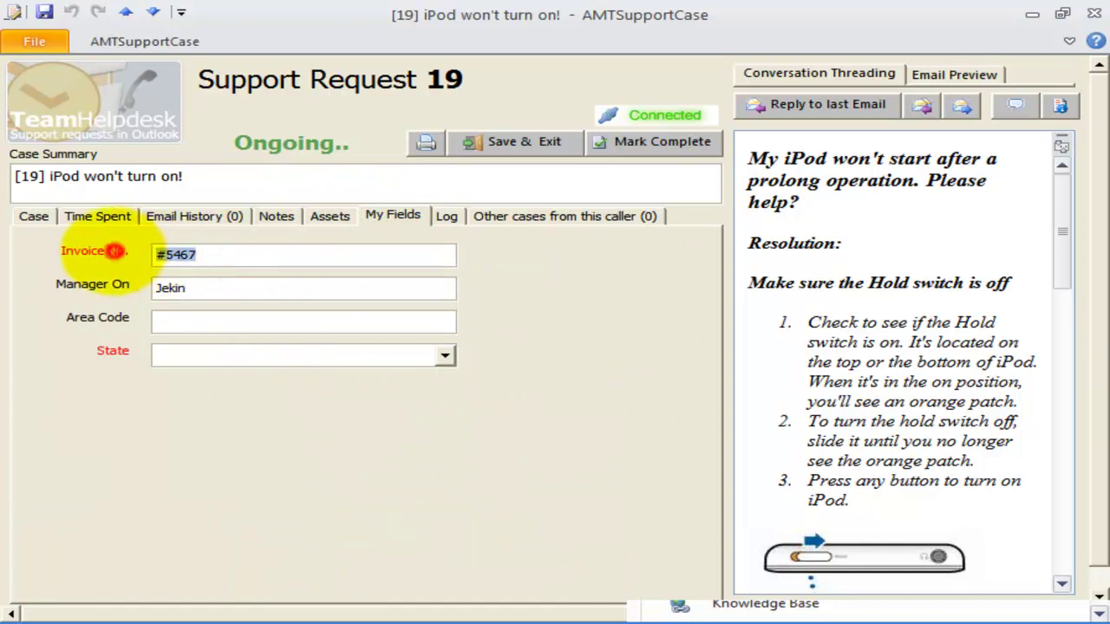
click(113, 348)
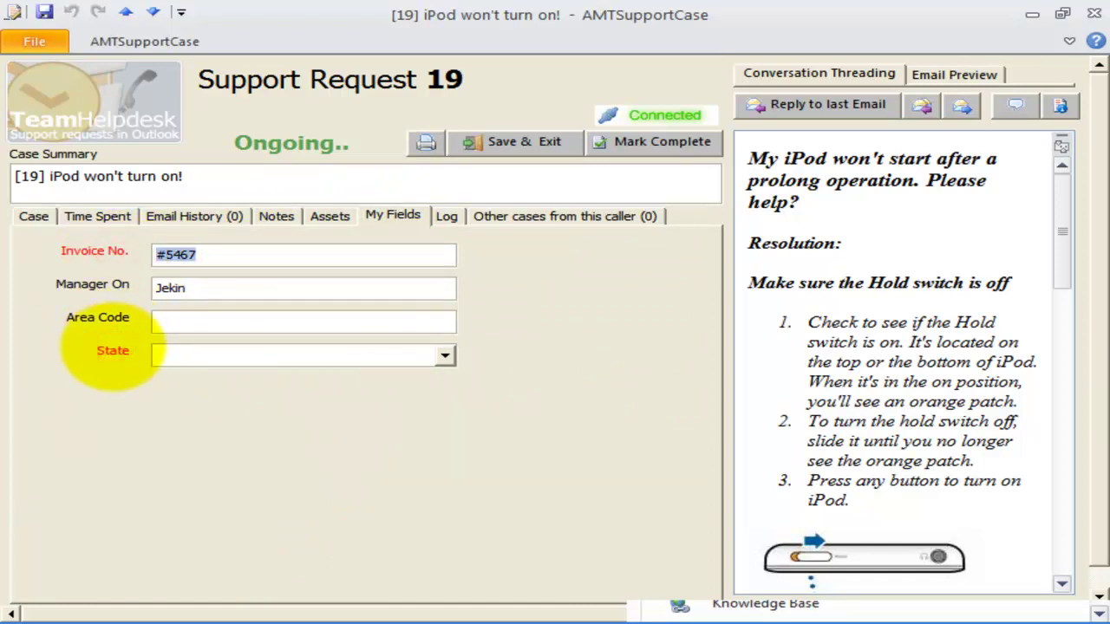
click(546, 141)
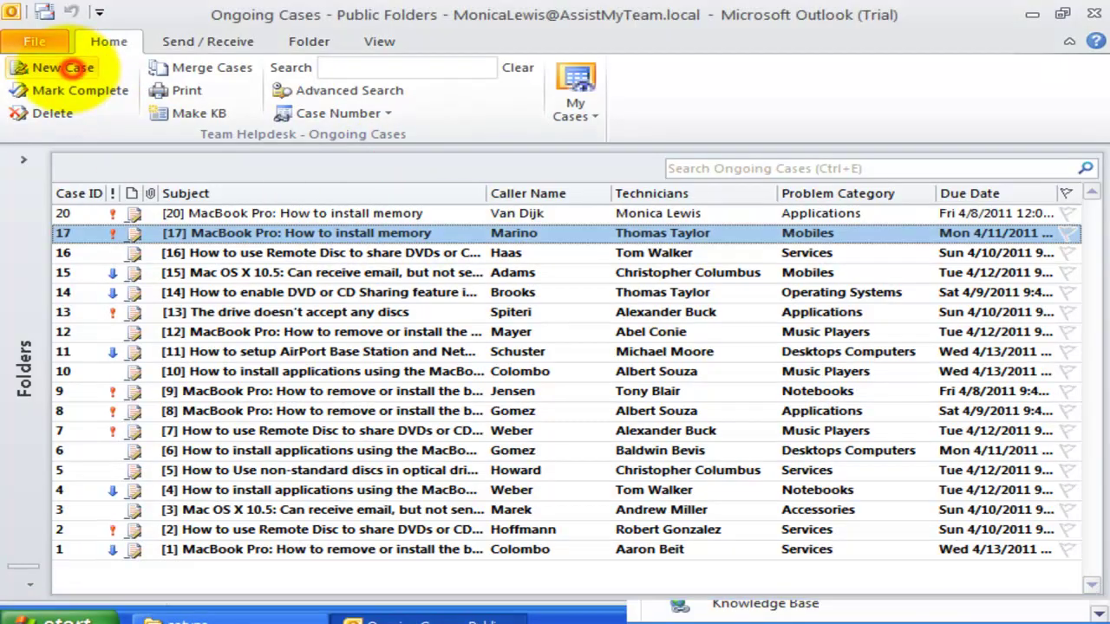
- Create a new case with summary 'Test', a description, and the caller chosen by e-mail
click(61, 68)
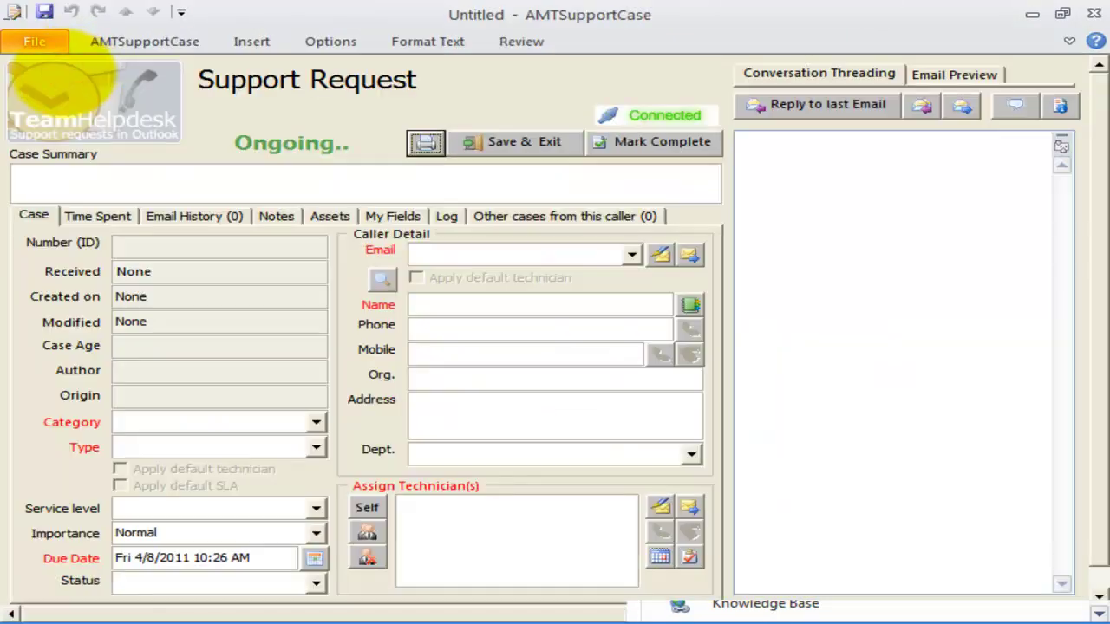
click(129, 182)
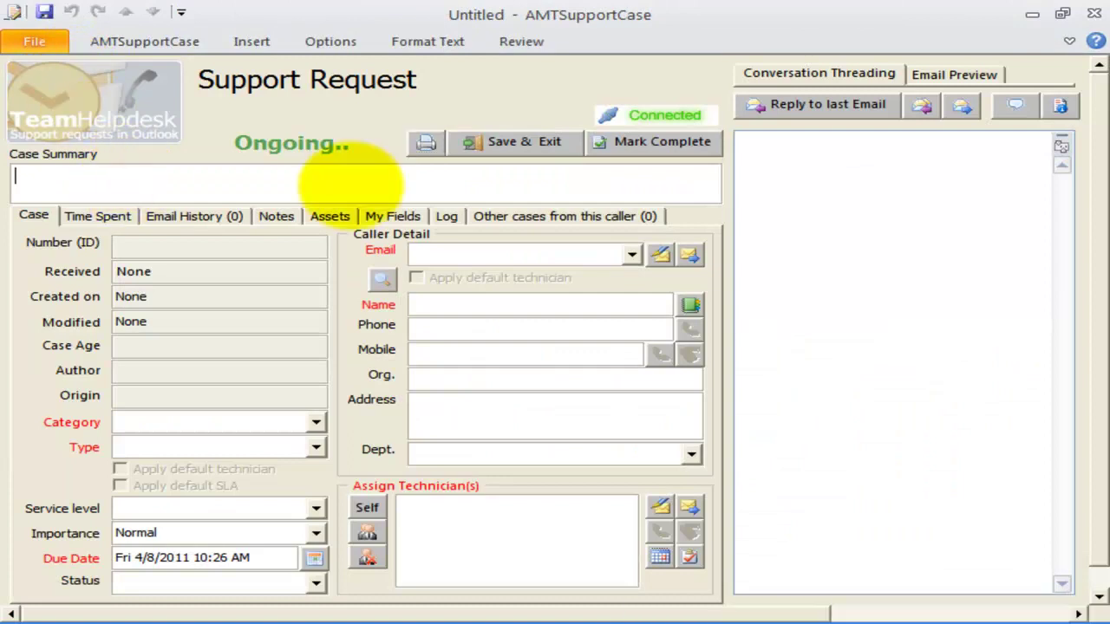
click(845, 173)
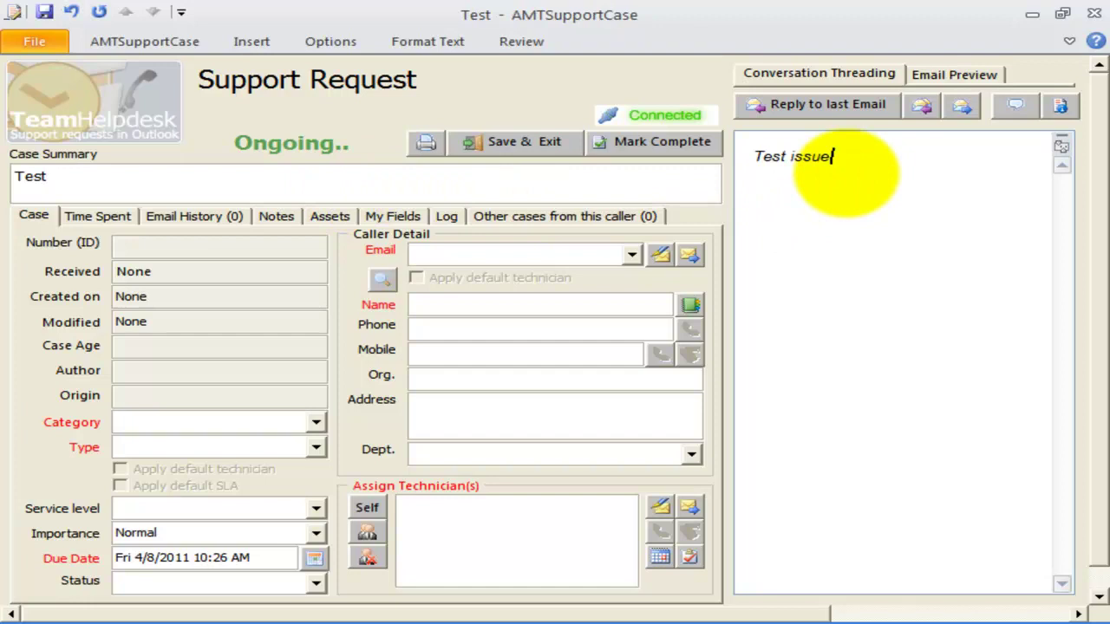
click(632, 254)
click(587, 305)
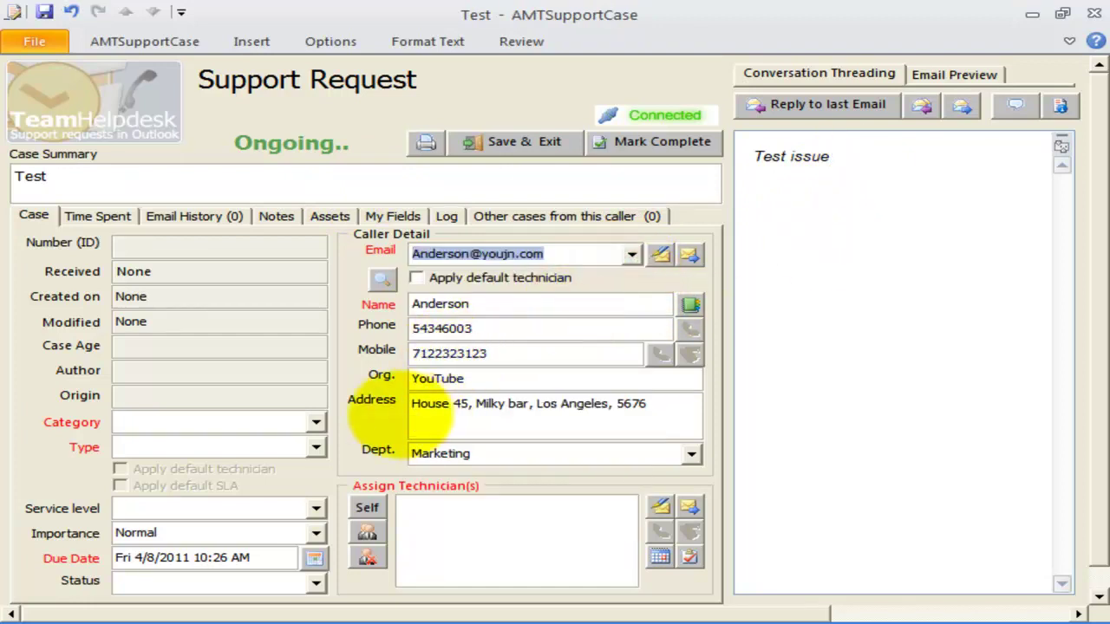
- Set category Mobiles, type iPhone, default technician and SLA 3, then save the case
click(315, 422)
click(292, 444)
click(315, 447)
click(288, 466)
click(260, 468)
click(210, 485)
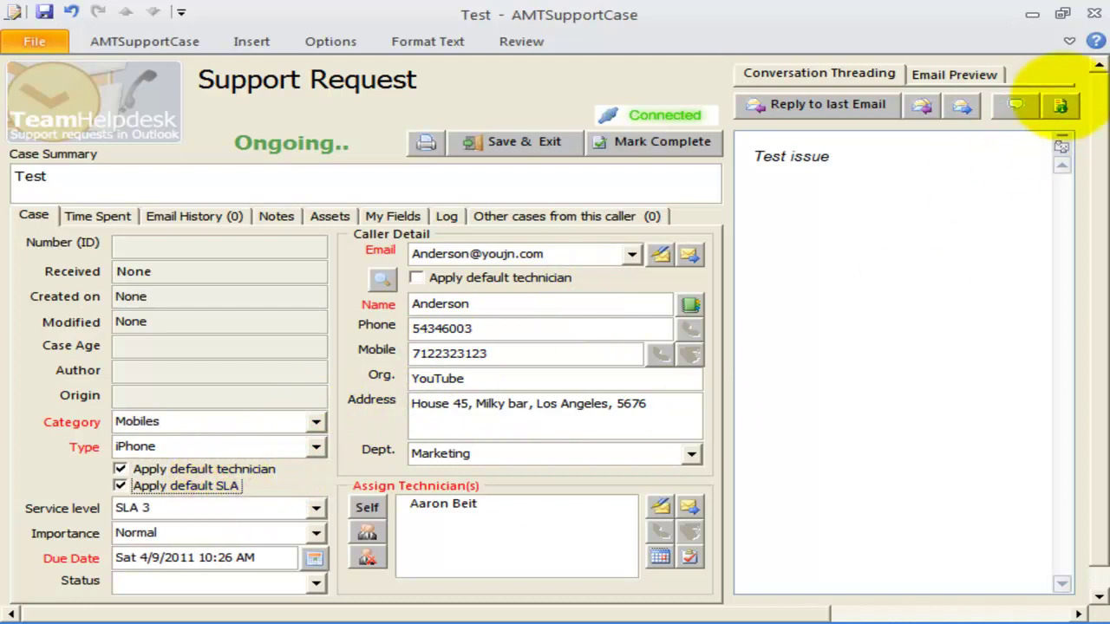
click(1093, 13)
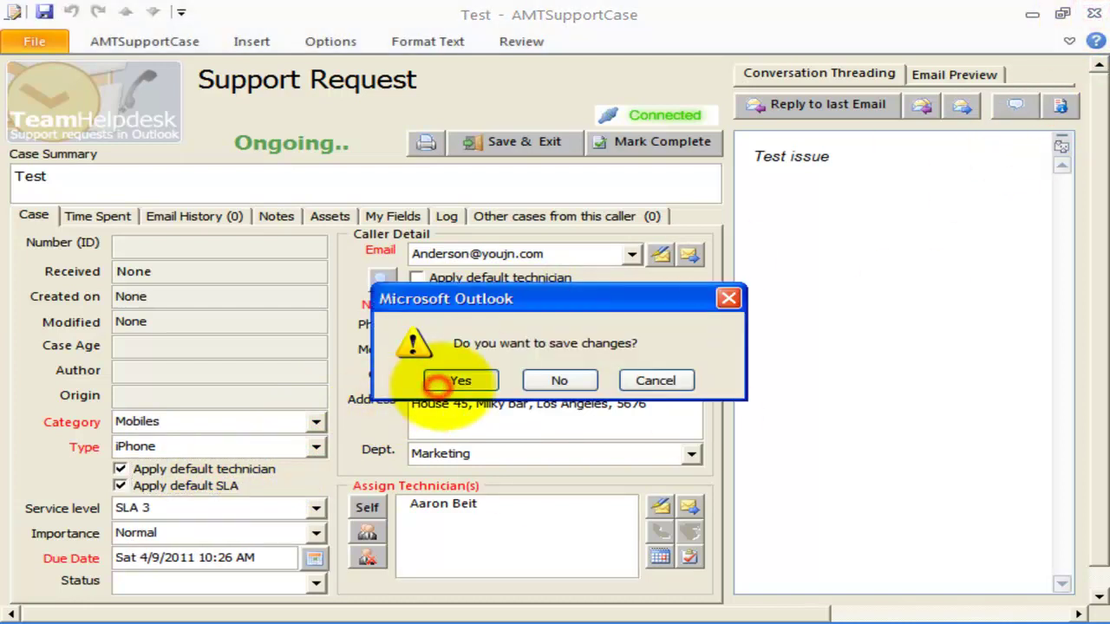
click(460, 379)
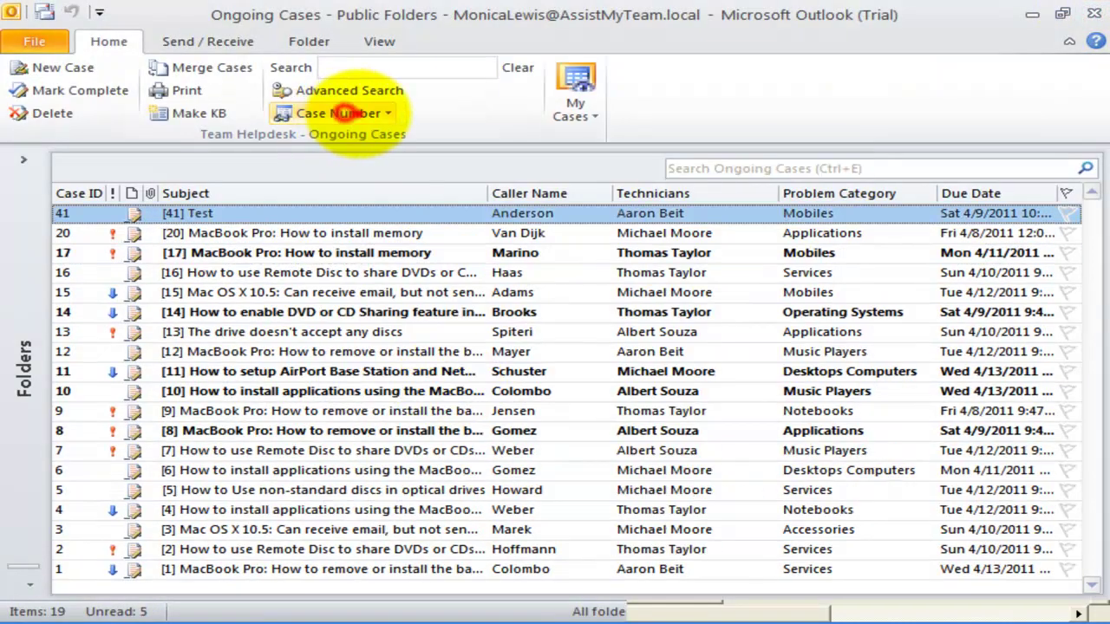
- Switch the Ongoing Cases view to Technicians - Table
click(366, 113)
scroll(355, 581, down, 3)
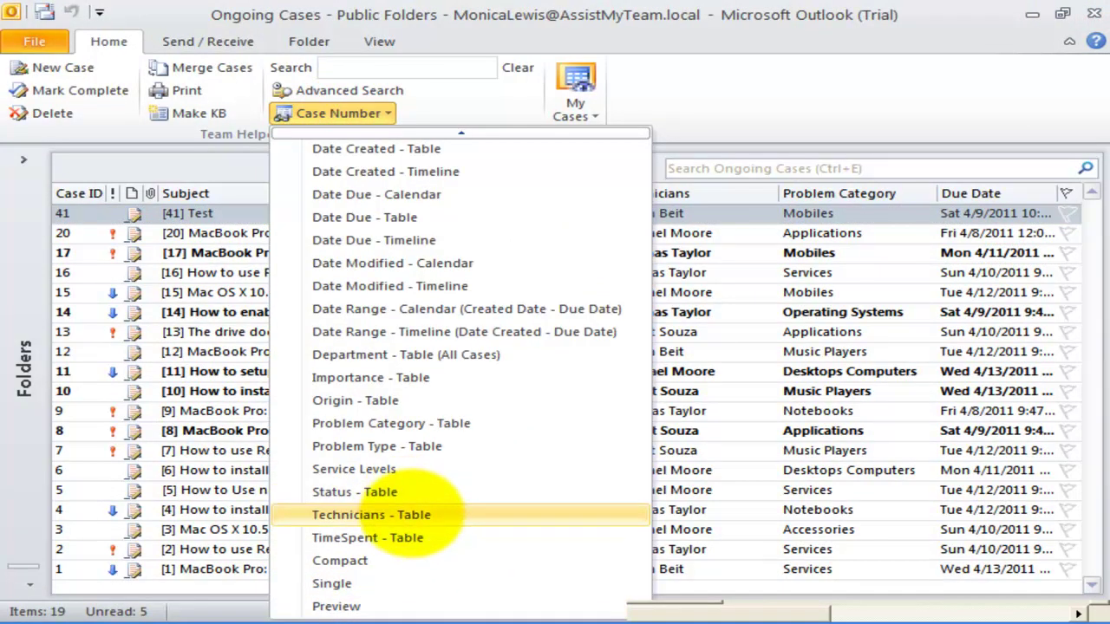
click(372, 514)
- Open and close case 2, then go to File > Team Helpdesk Manager
click(297, 510)
double_click(298, 529)
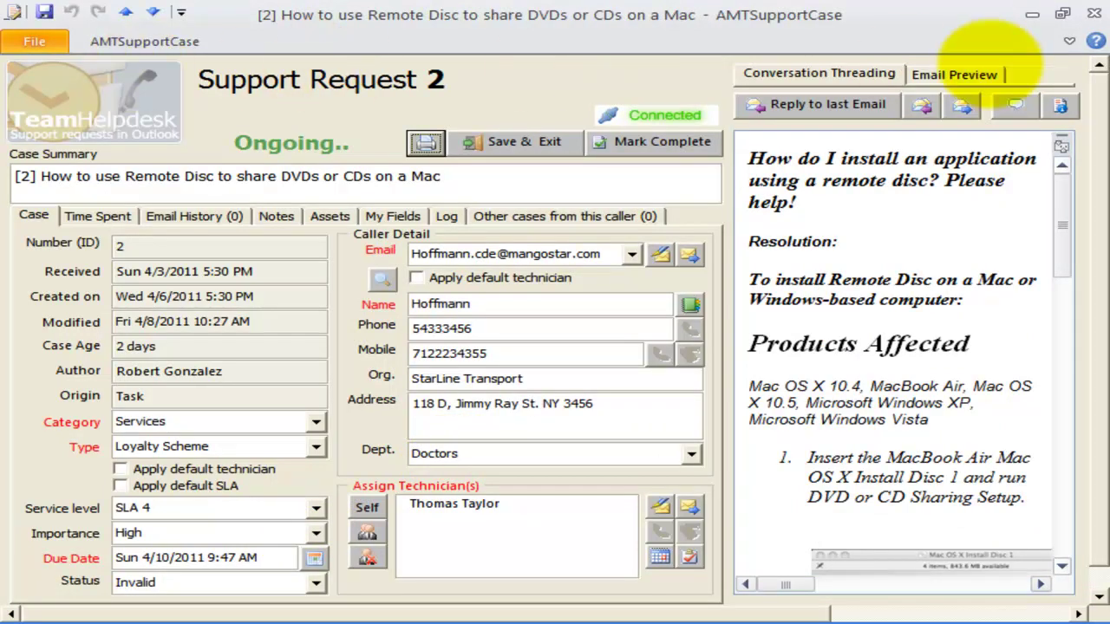
click(1094, 14)
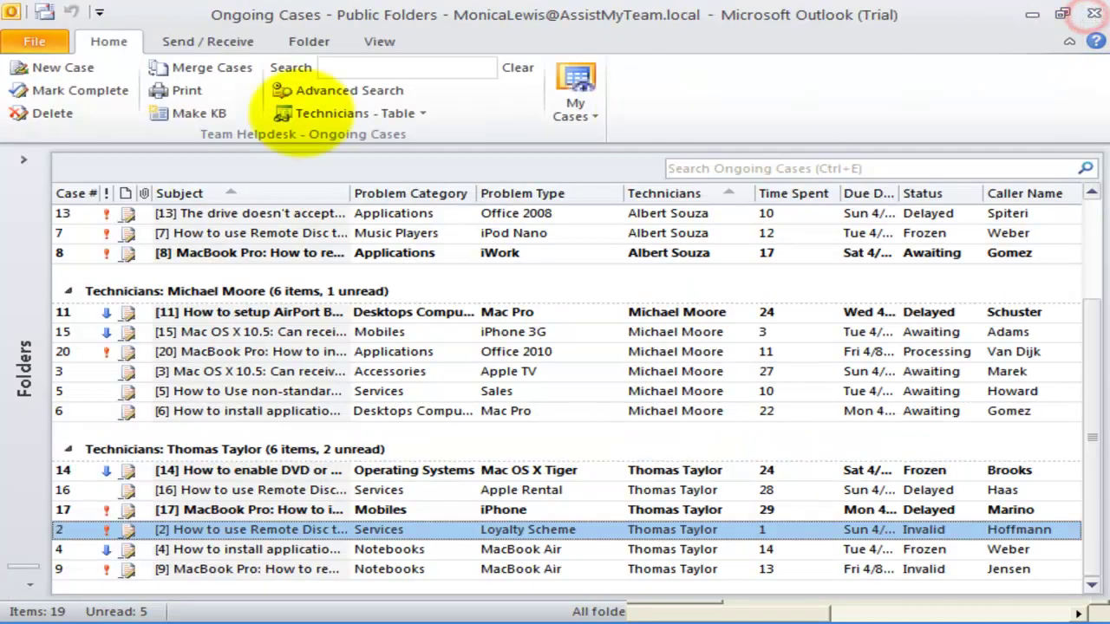
click(35, 41)
click(95, 299)
- View the technicians' online status and the summary reports, closing each window
scroll(607, 389, down, 5)
scroll(606, 396, up, 3)
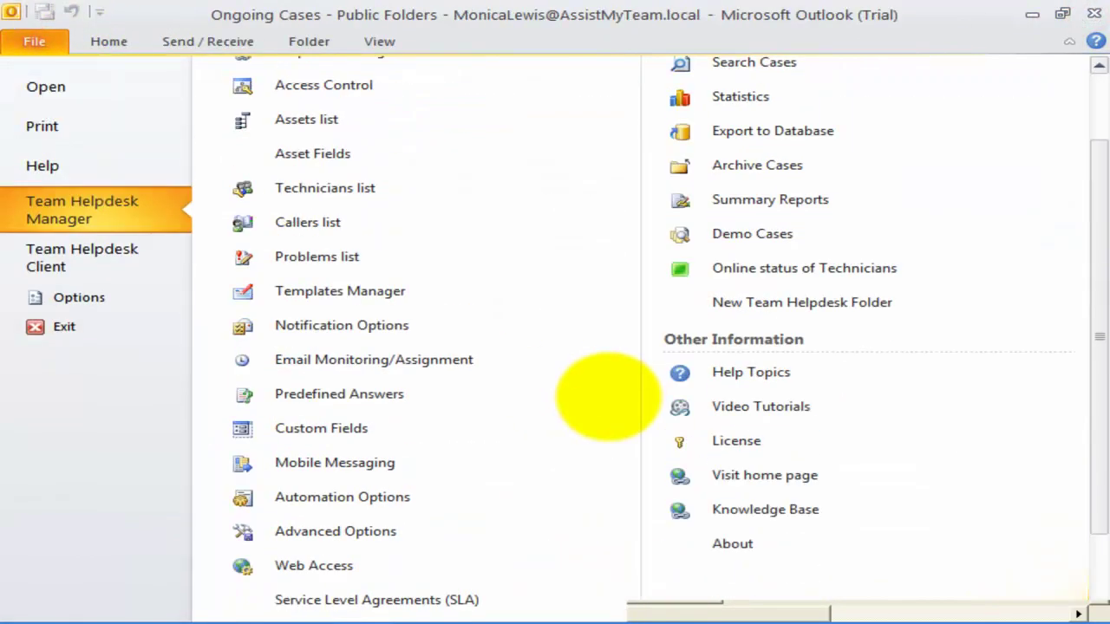
scroll(607, 395, up, 1)
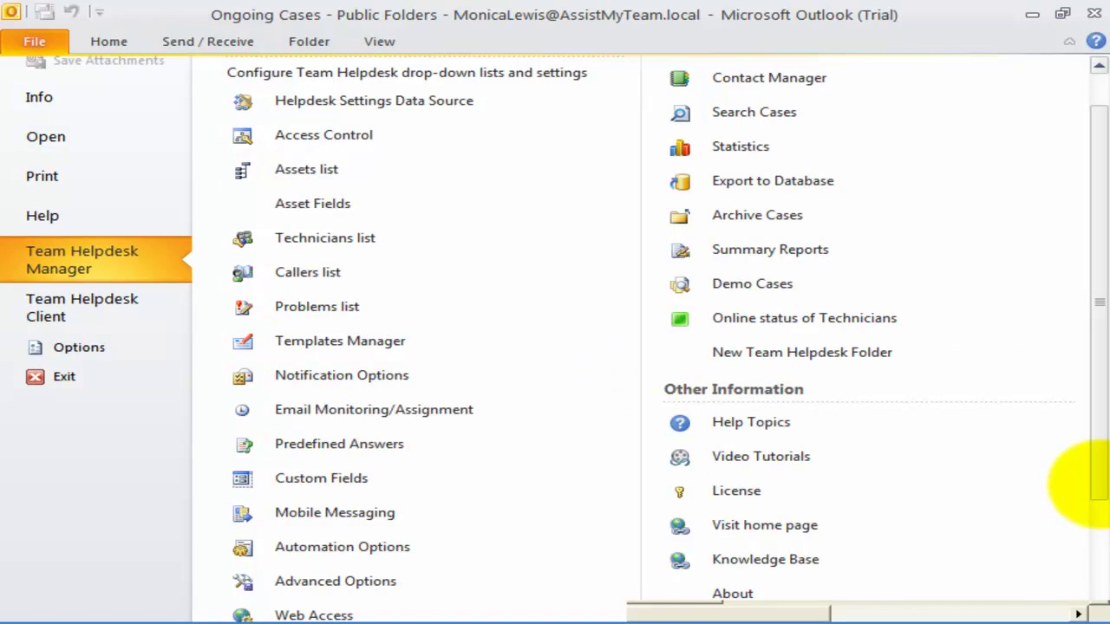
drag(1086, 446, 1085, 372)
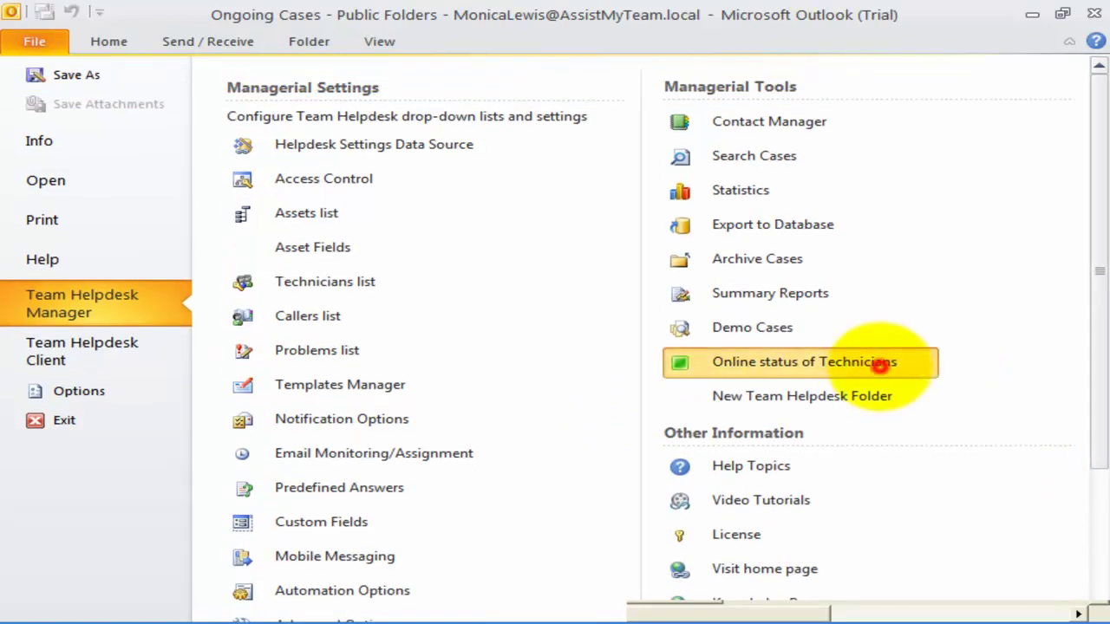
click(879, 365)
click(817, 93)
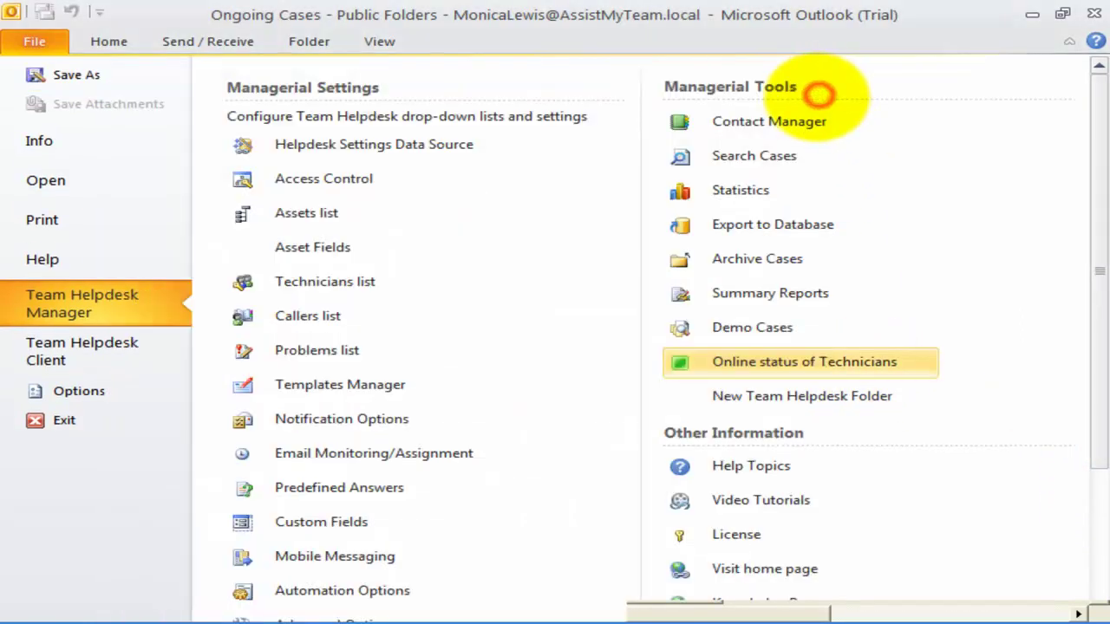
click(812, 293)
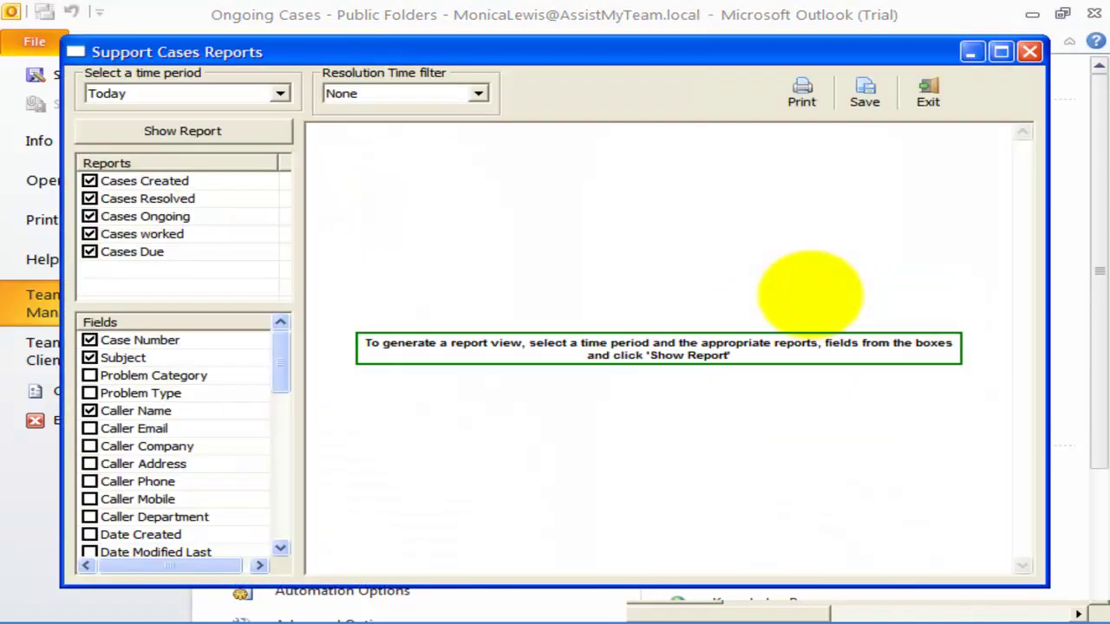
click(1029, 52)
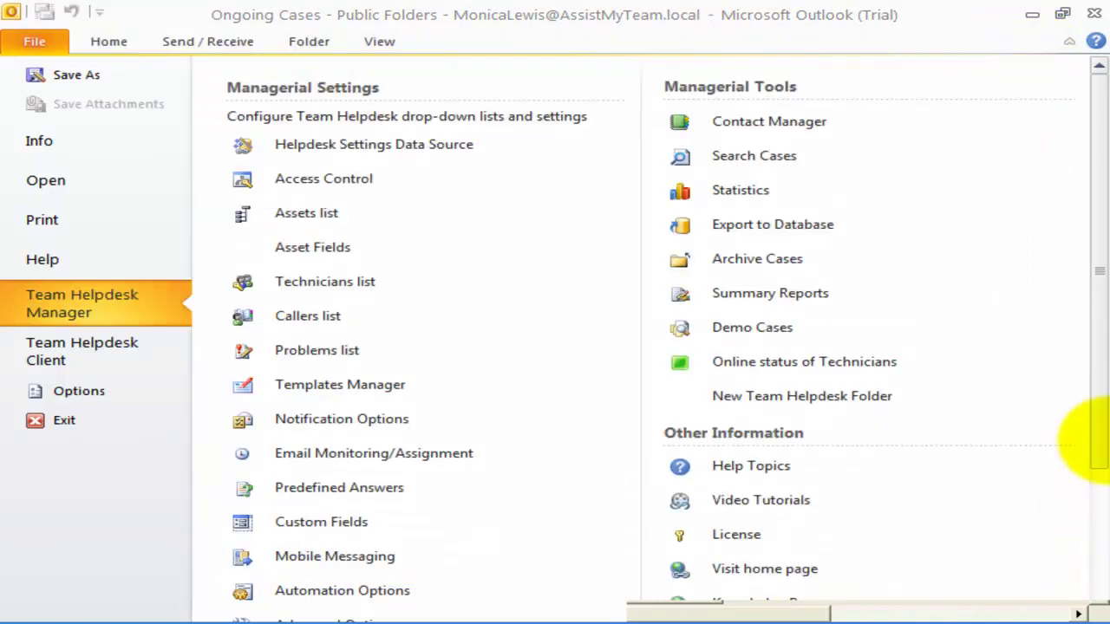
click(1099, 538)
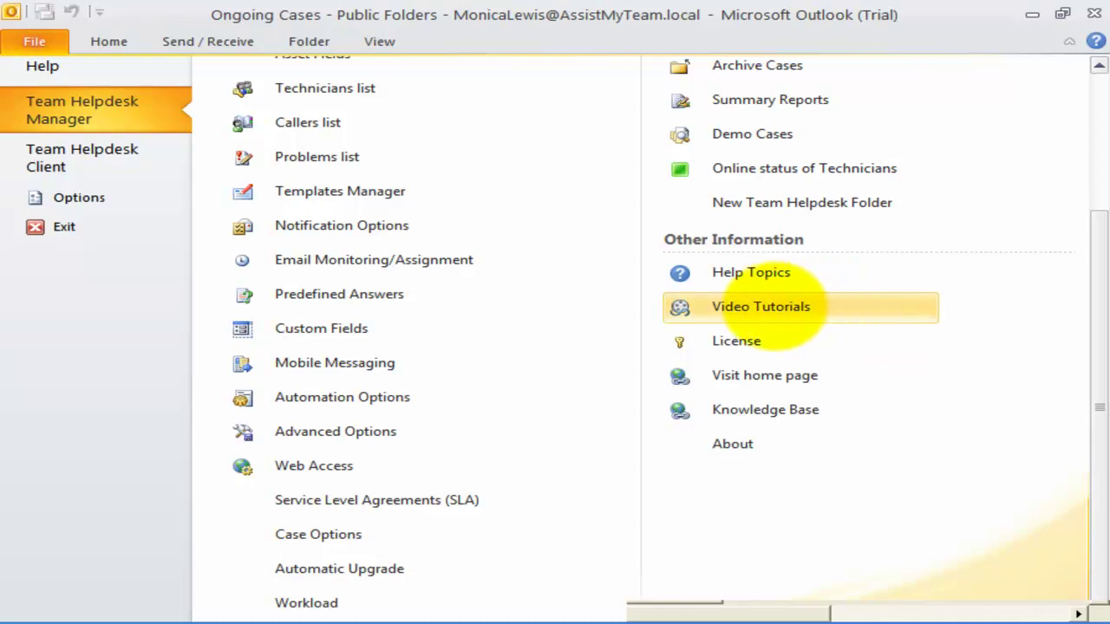
- Open the Video Tutorials web page and scroll through its installation and administrative videos
click(774, 306)
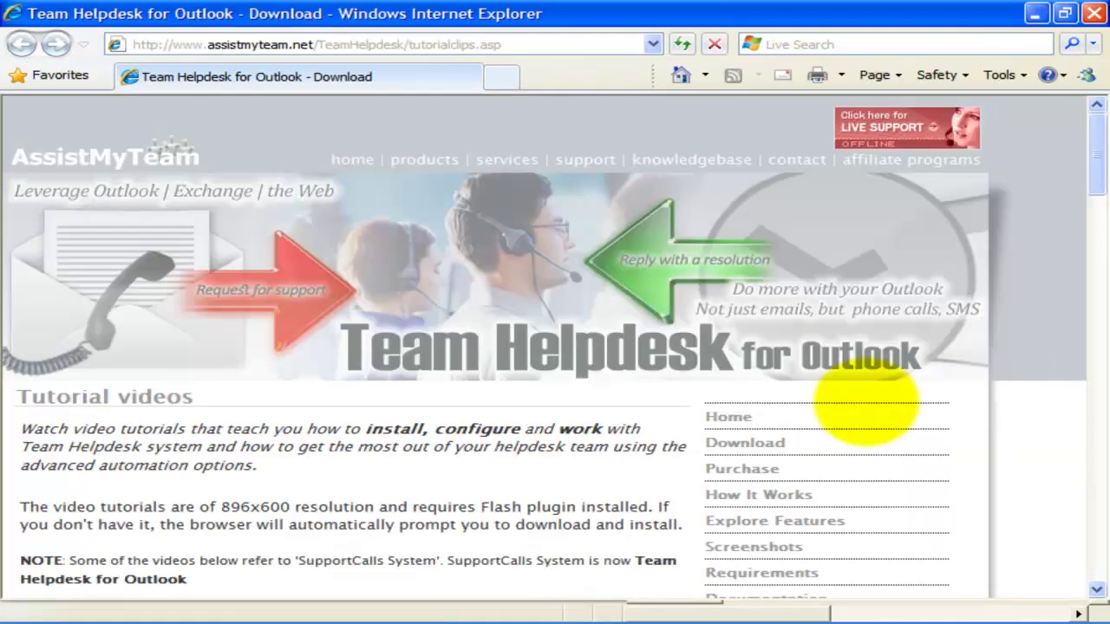
click(515, 464)
scroll(515, 465, down, 9)
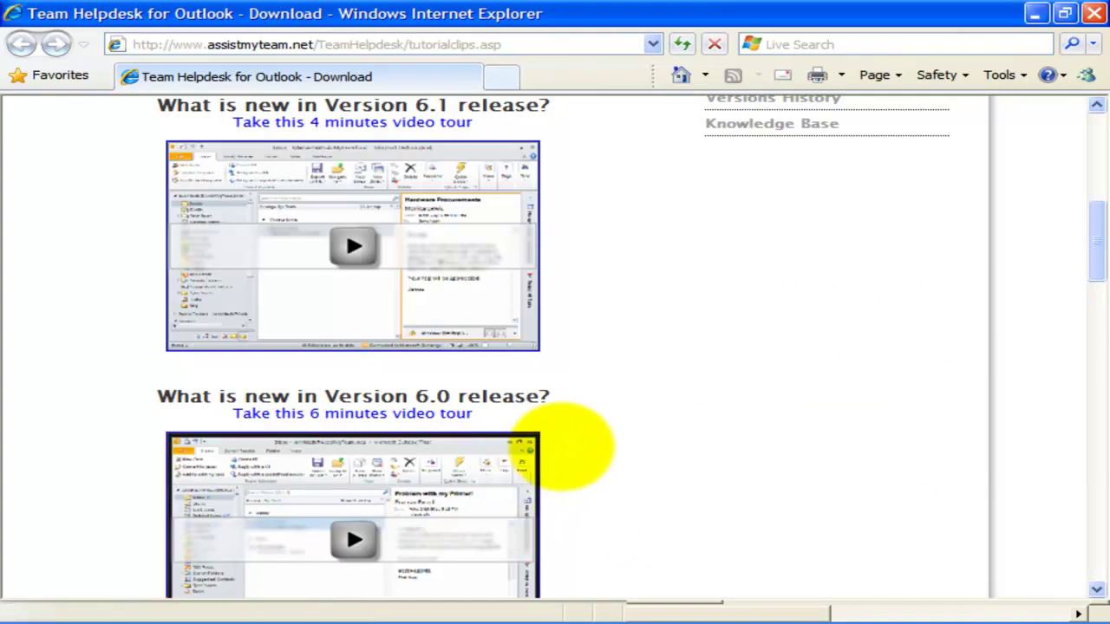
scroll(571, 446, down, 9)
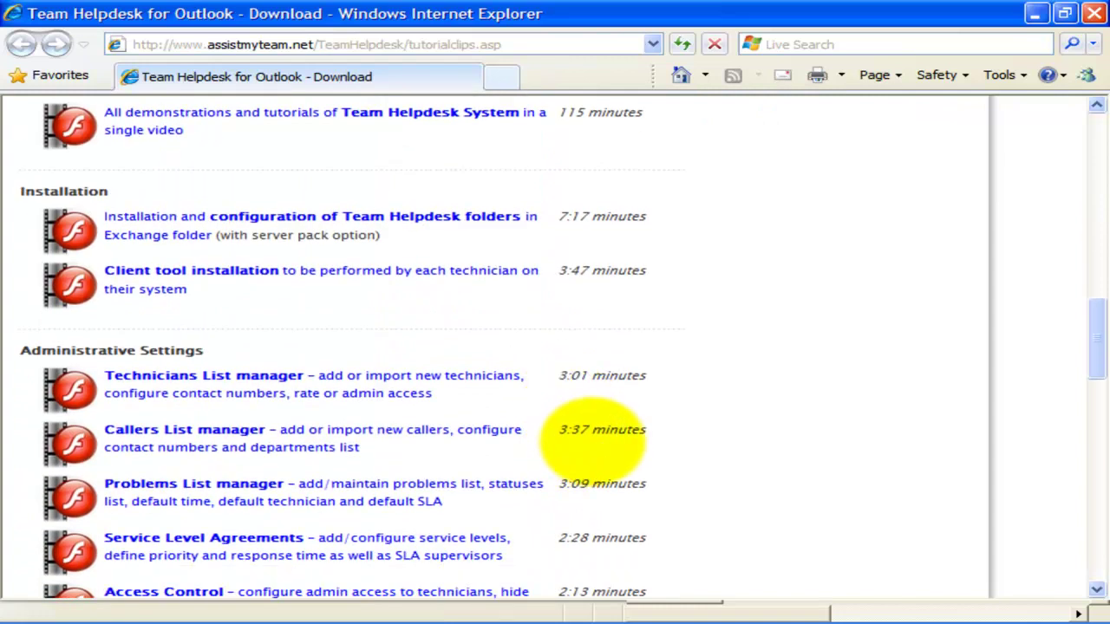